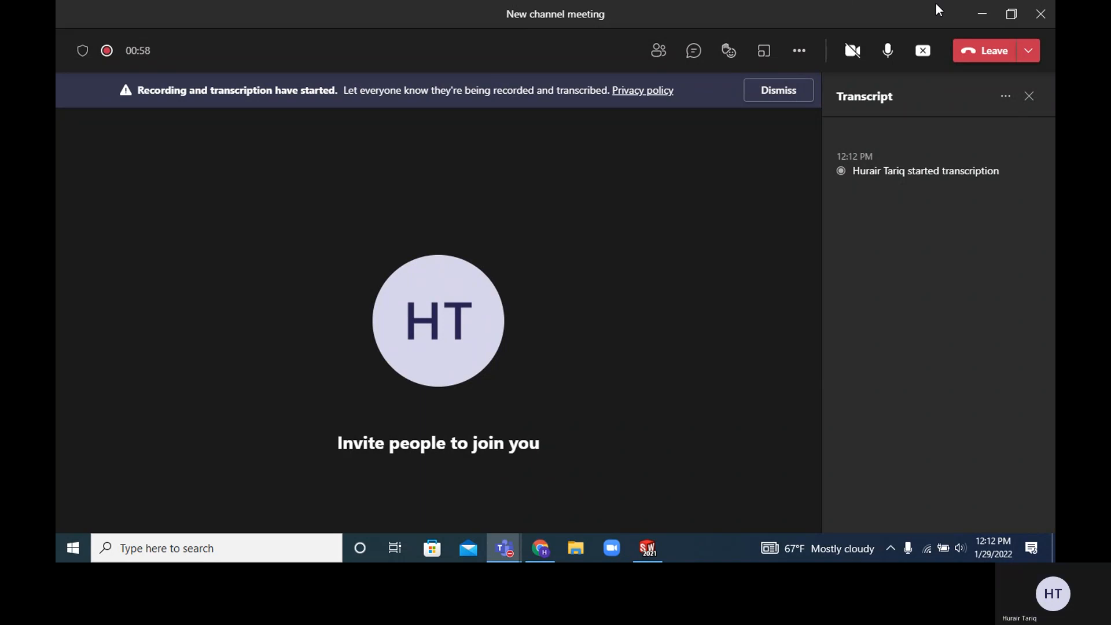
Step: Minimize the meeting window and look over the Exercise 7.12 Cut-off Holder drawing in the browser
left_click(982, 16)
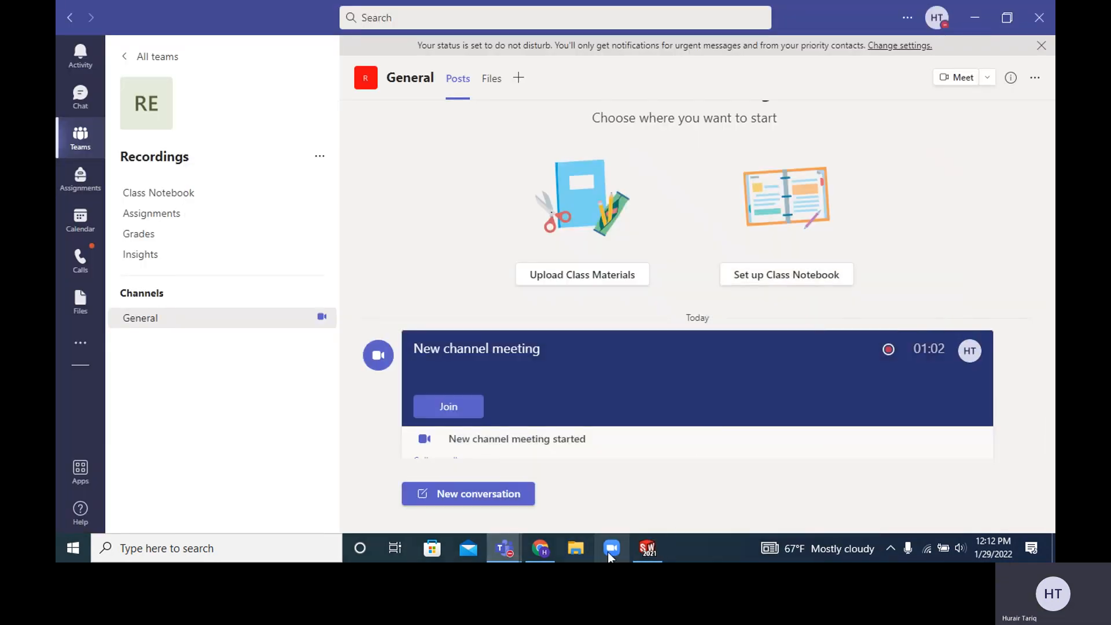
left_click(539, 550)
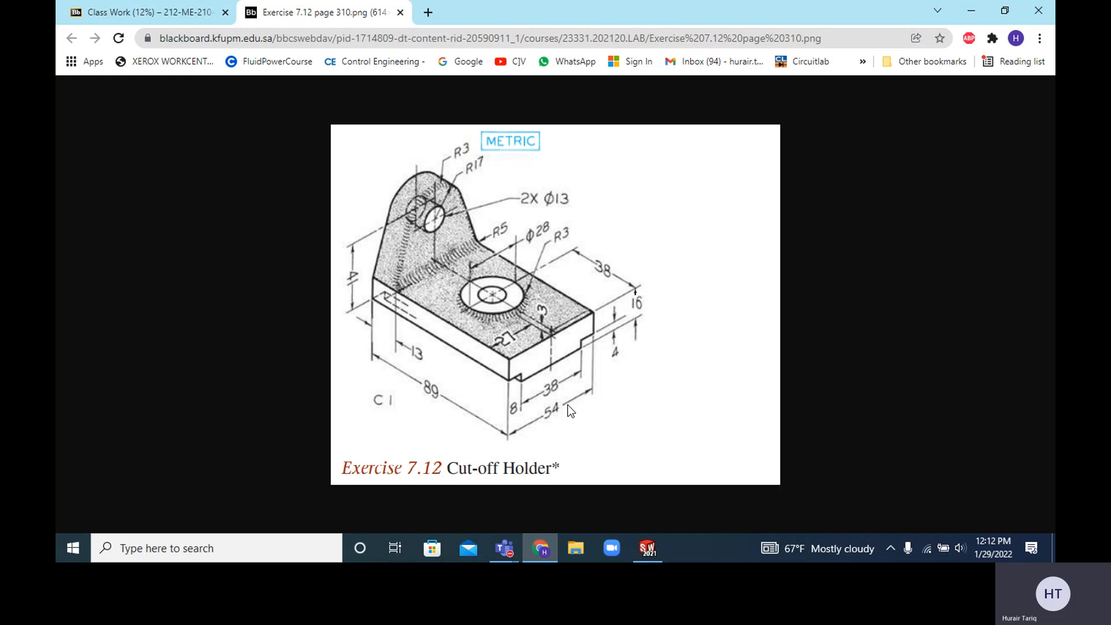
left_click(645, 553)
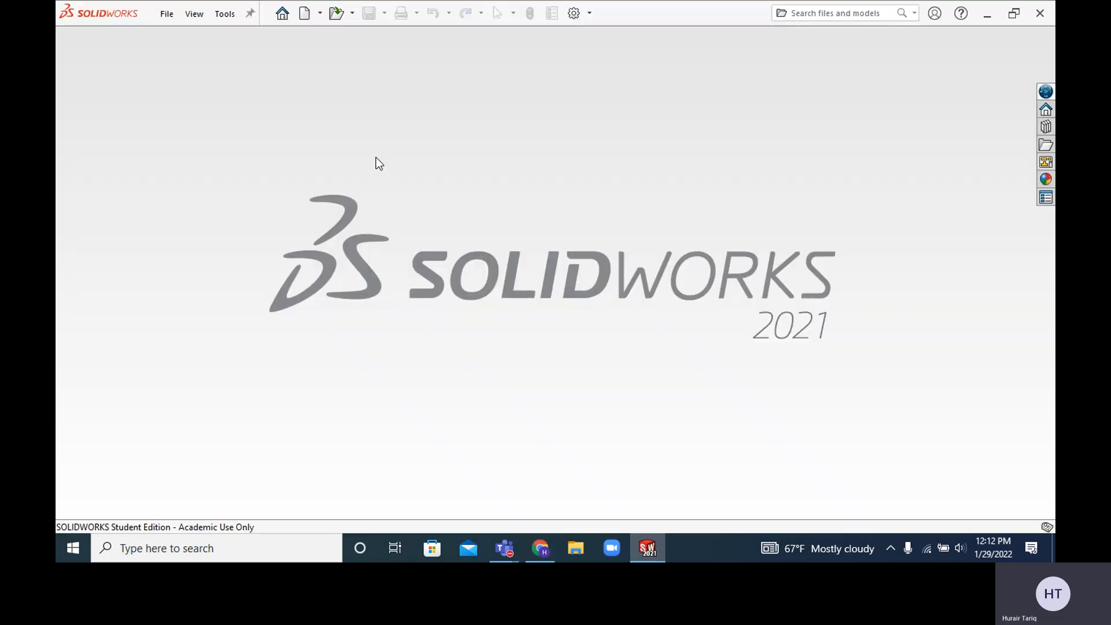
left_click(654, 549)
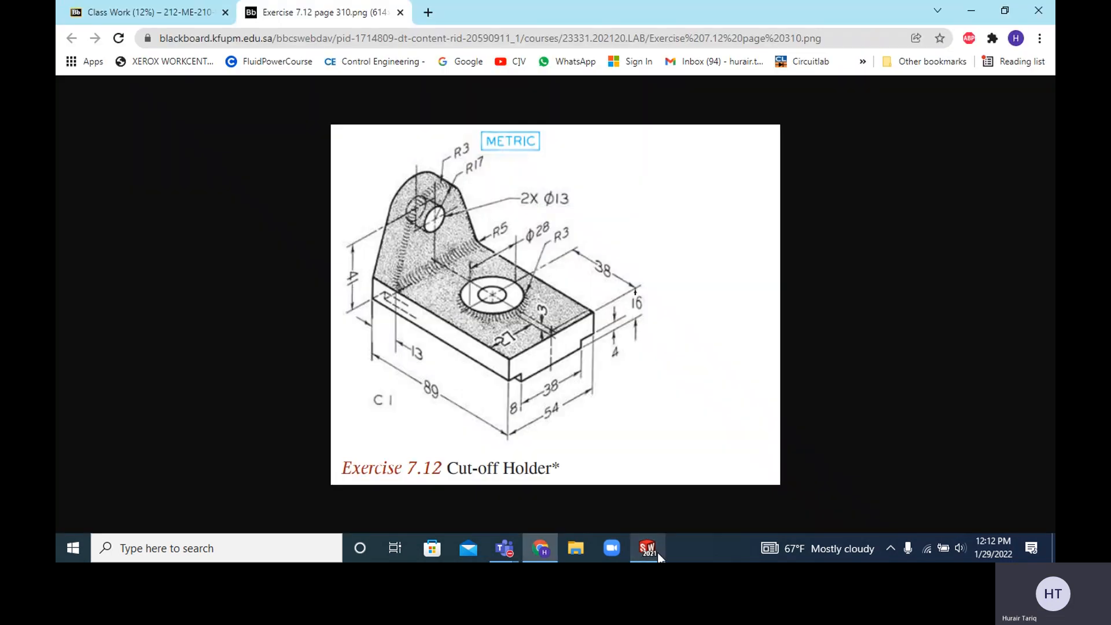
Step: Switch to SOLIDWORKS and create a new part document
left_click(648, 549)
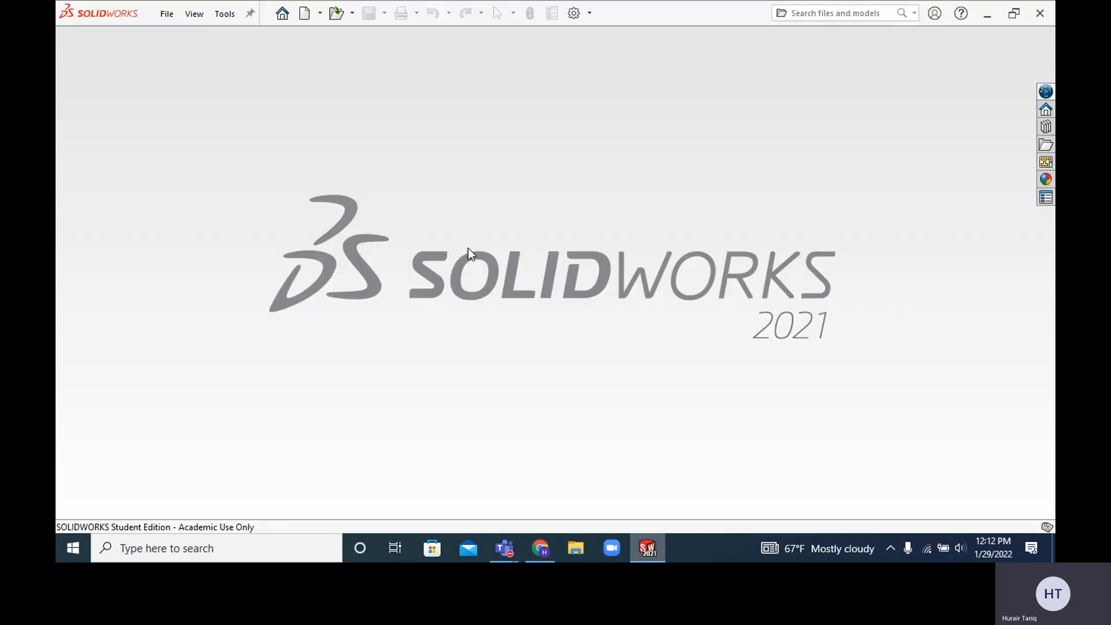
left_click(306, 13)
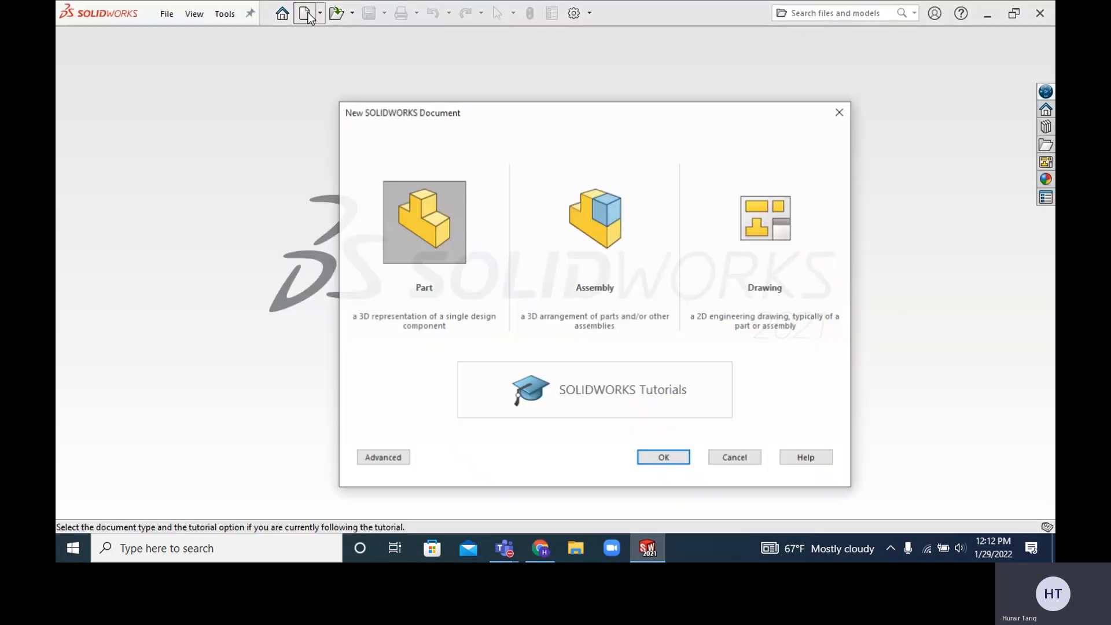
left_click(665, 460)
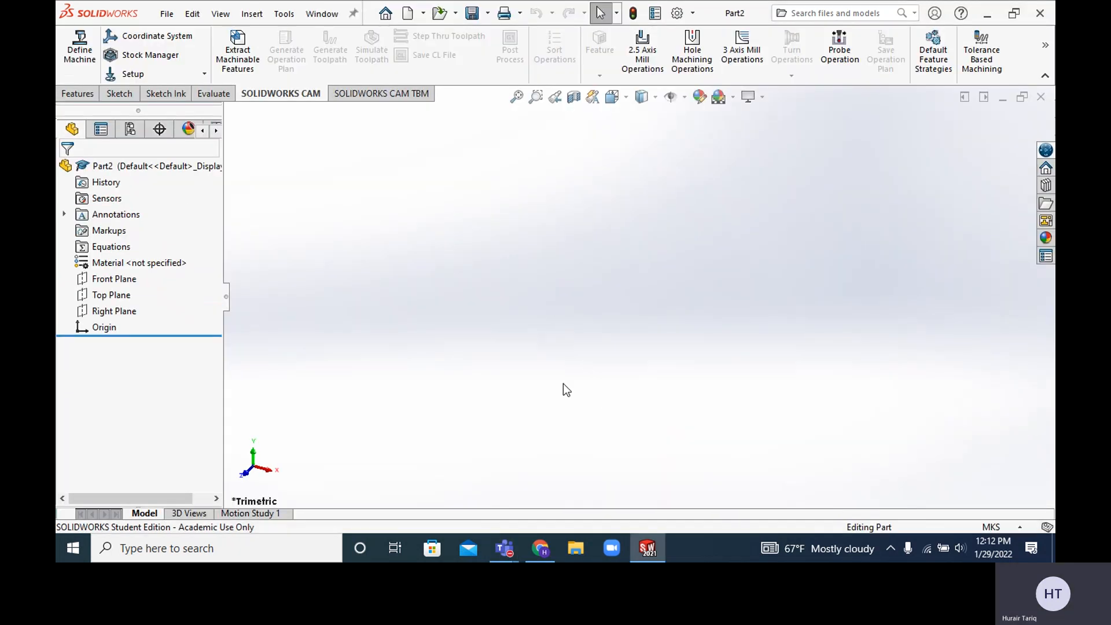
Step: Check the Cut-off Holder drawing in the browser, and start a sketch on the Right Plane in SOLIDWORKS
left_click(649, 550)
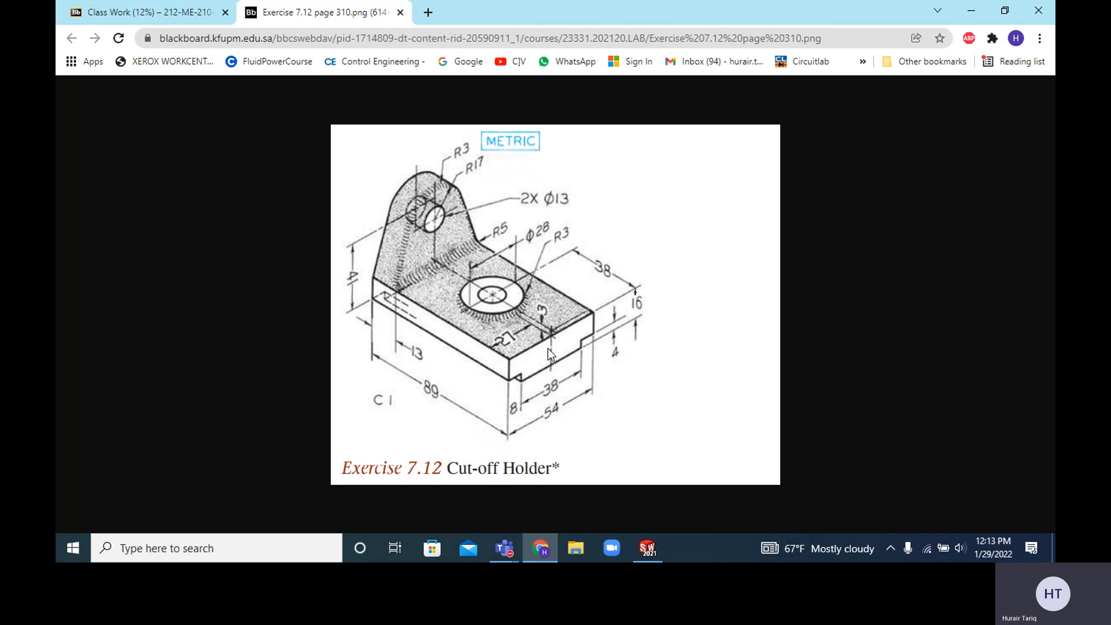
left_click(647, 548)
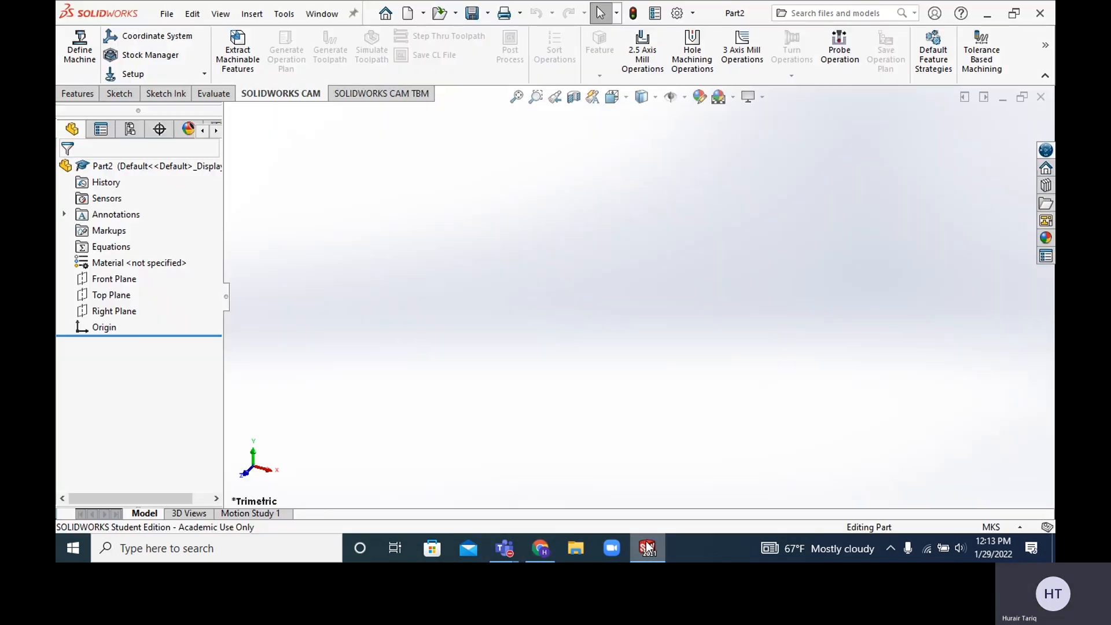
left_click(122, 312)
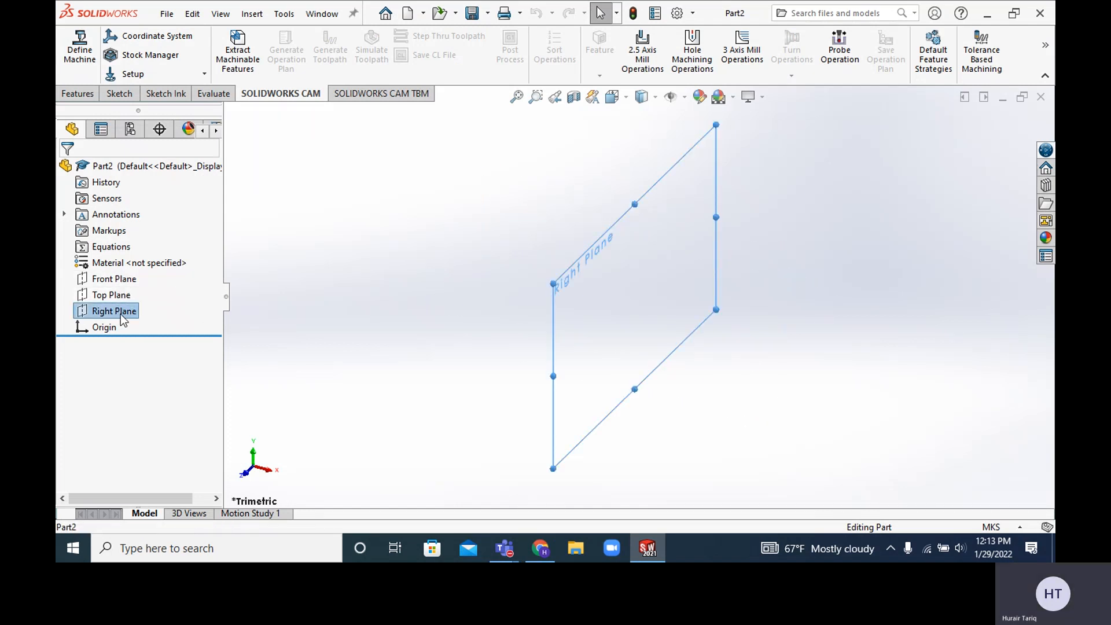
left_click(119, 94)
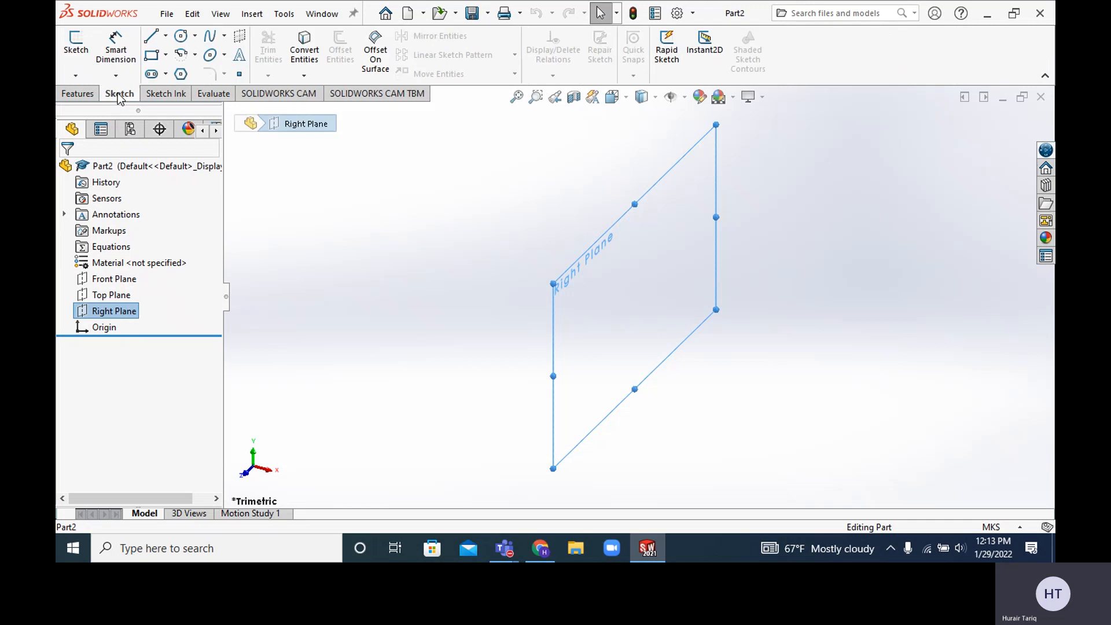
left_click(82, 52)
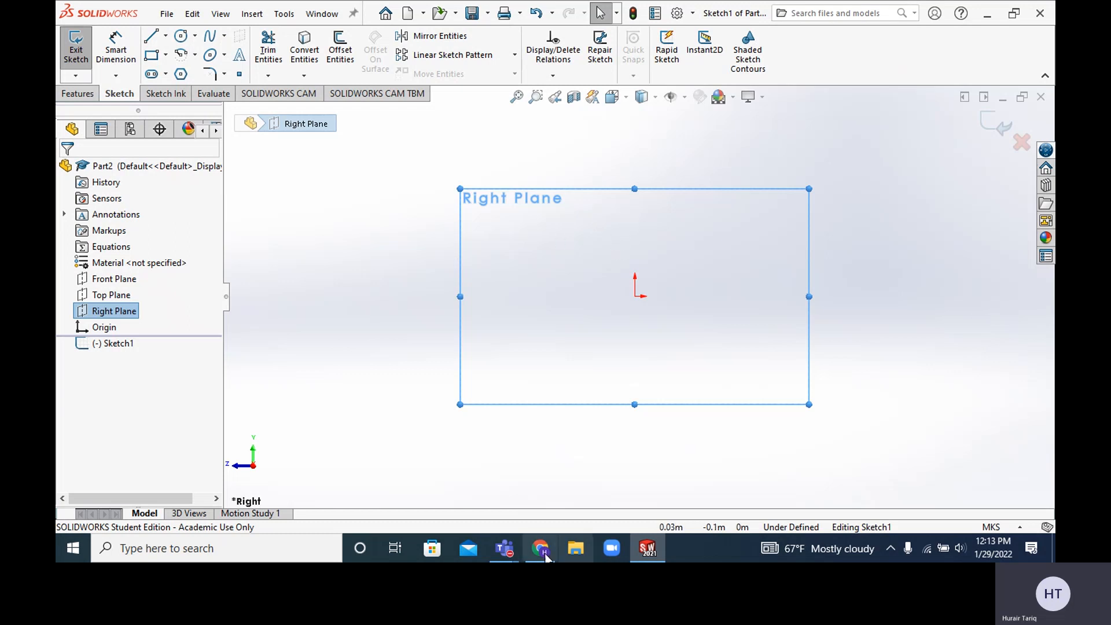
Step: Check the reference drawing's unit system in the browser, and set the part's units to MMGS (millimeter, gram, second)
mouse_move(510, 554)
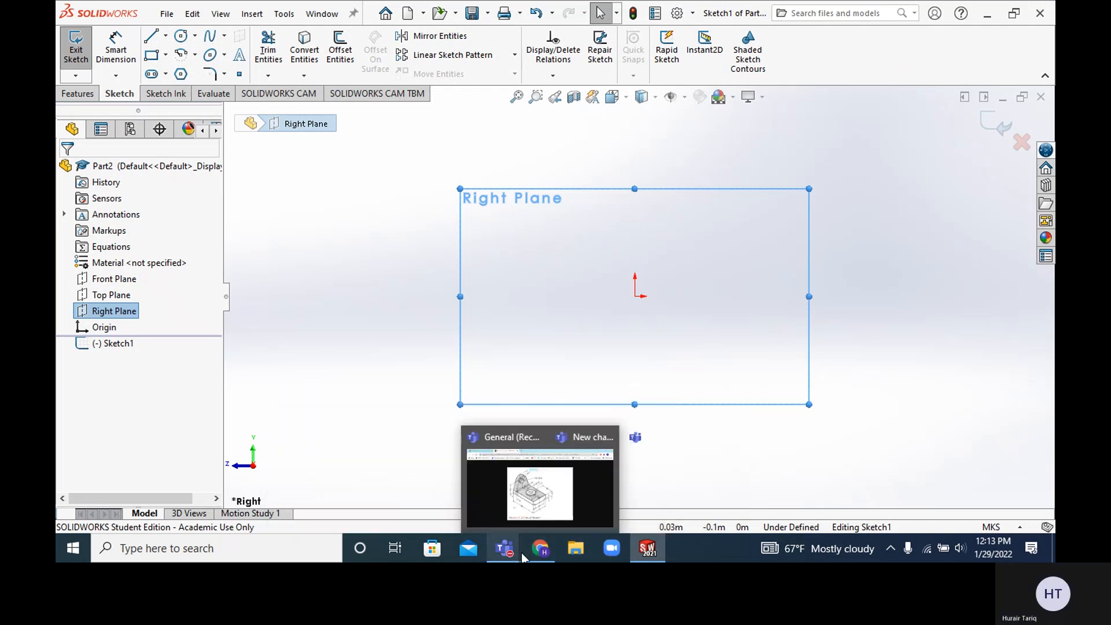
left_click(536, 554)
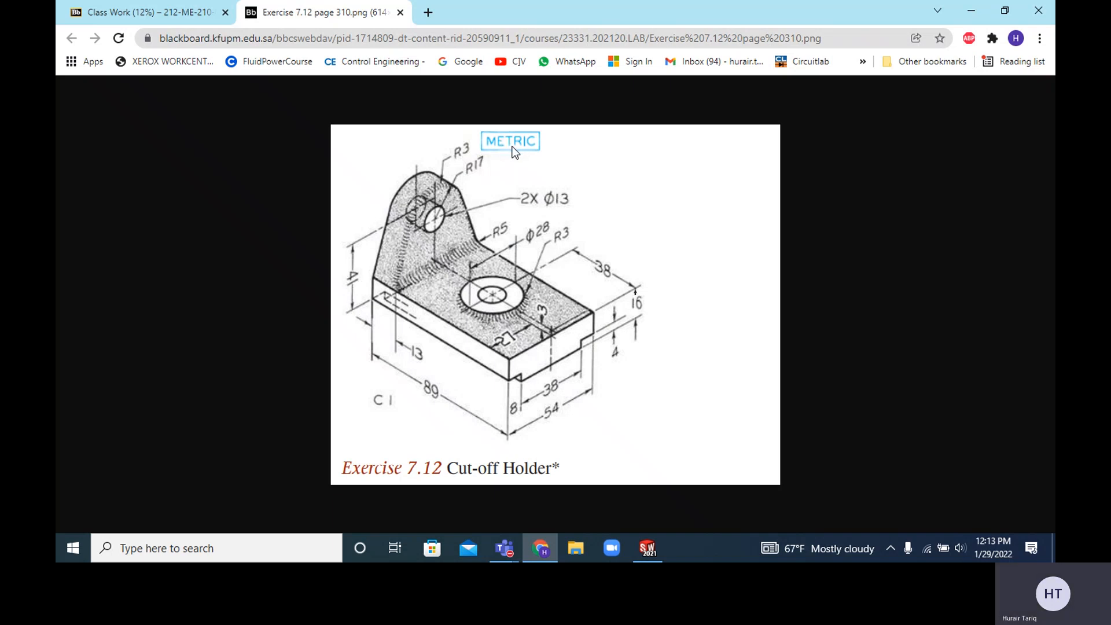
left_click(647, 548)
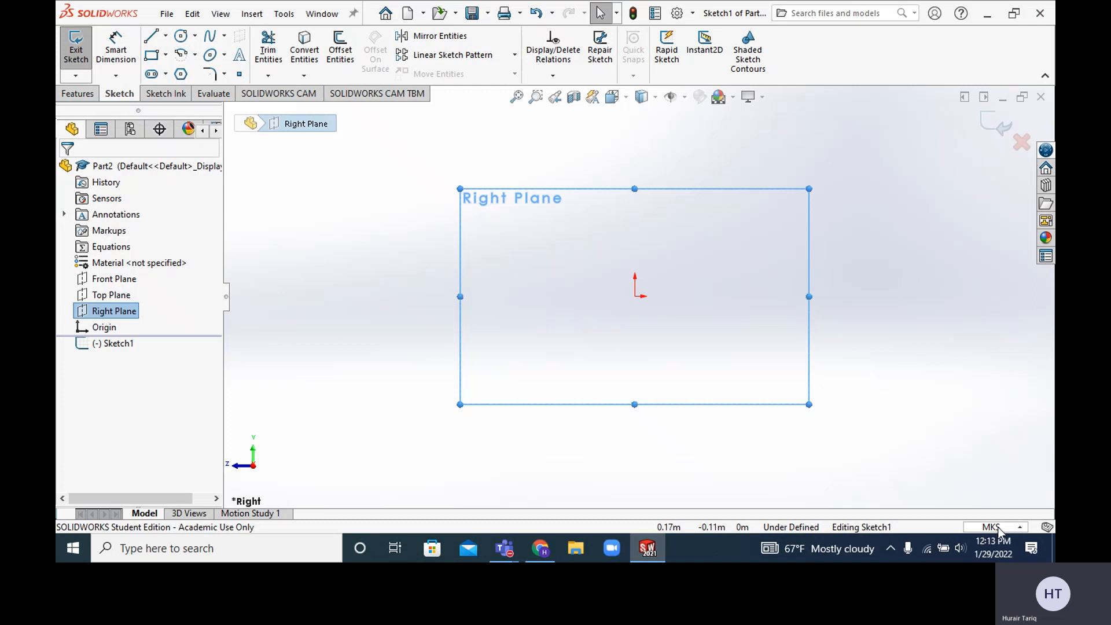
left_click(1000, 528)
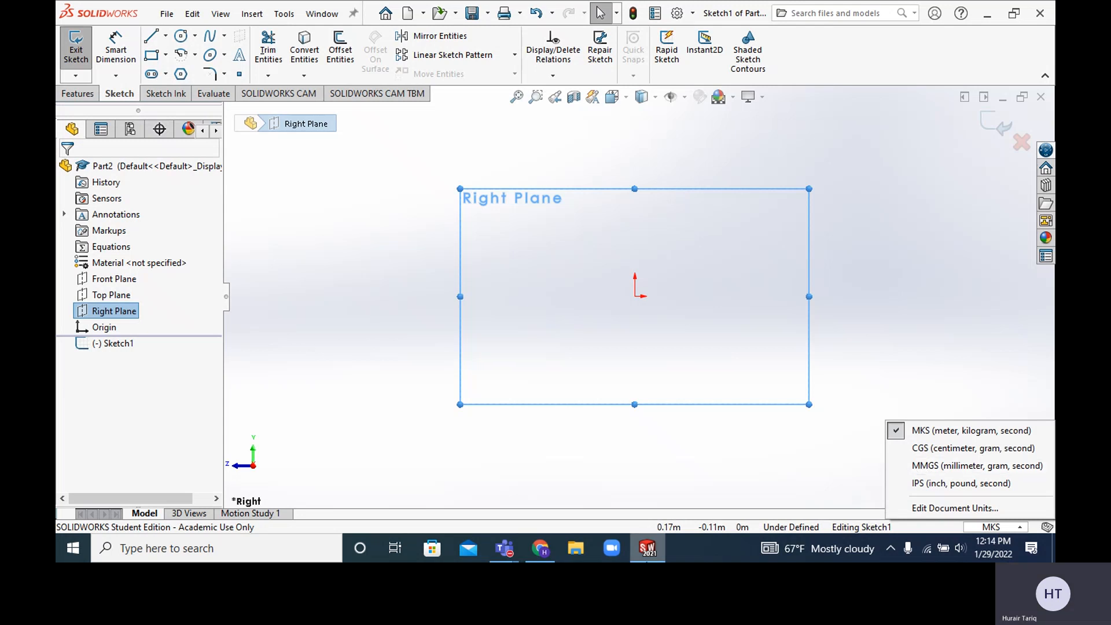
left_click(649, 555)
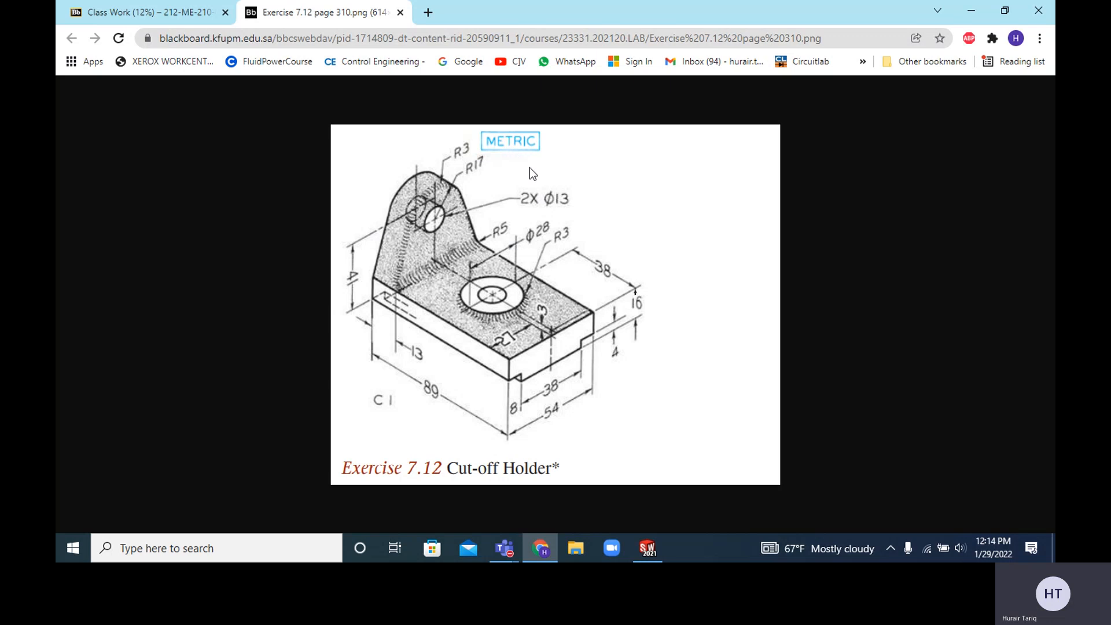
left_click(648, 548)
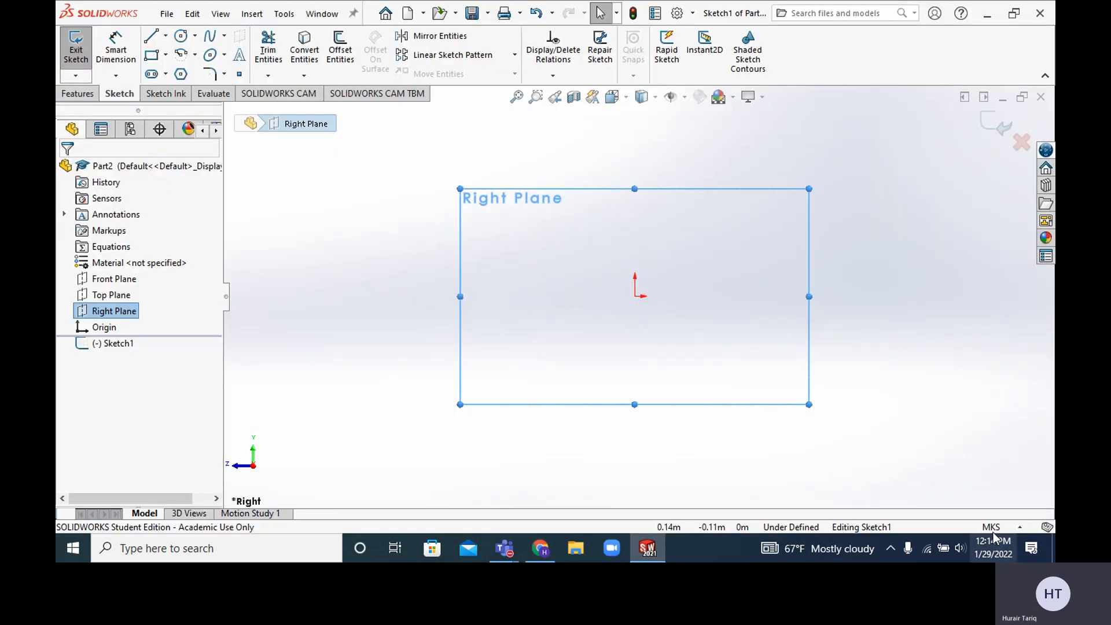
left_click(990, 527)
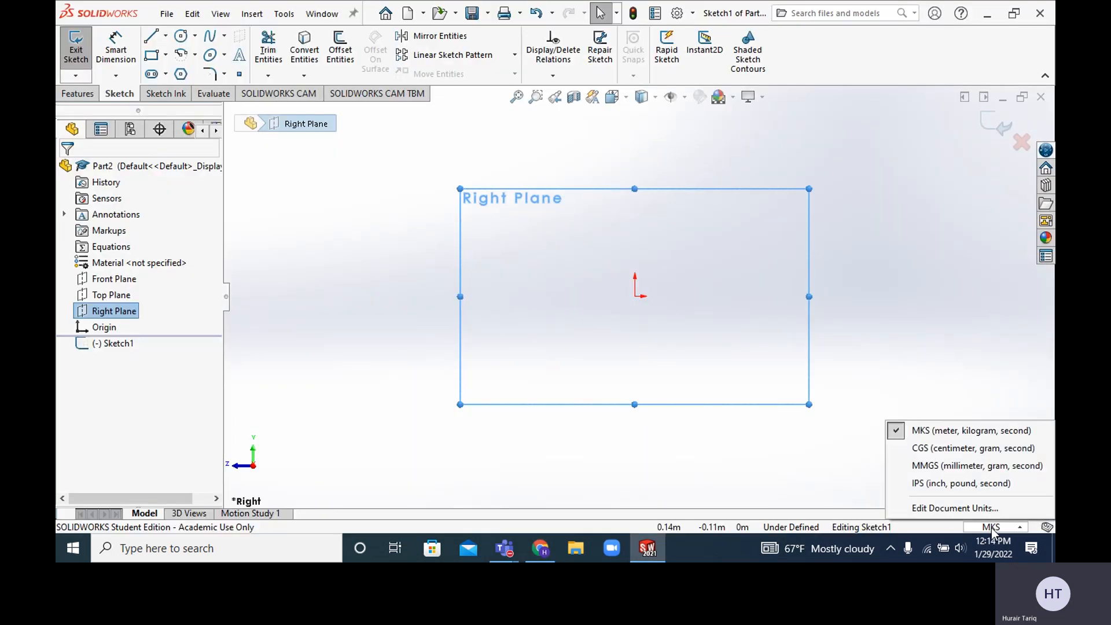
left_click(925, 468)
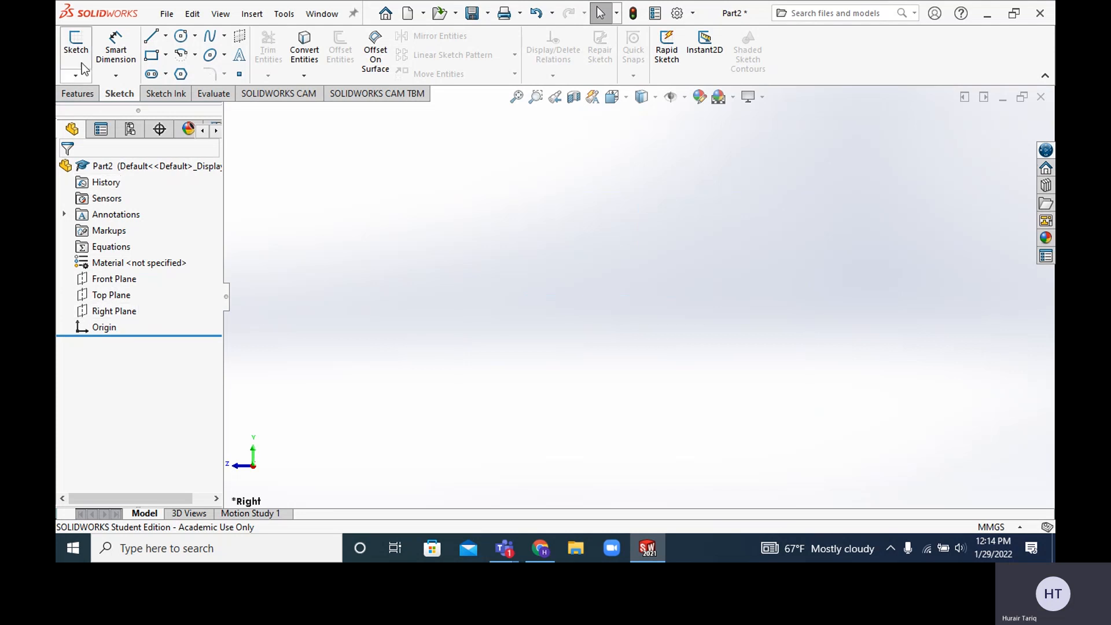
Step: Start a new sketch on the Right Plane and consult the Cut-off Holder drawing for the base's end profile
left_click(119, 311)
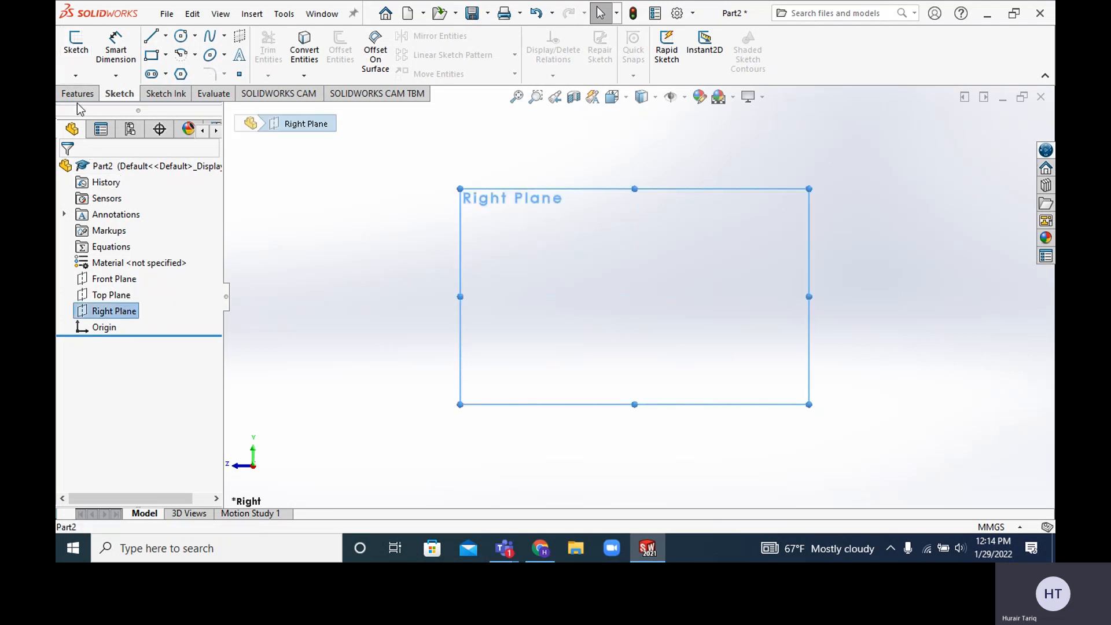
left_click(76, 44)
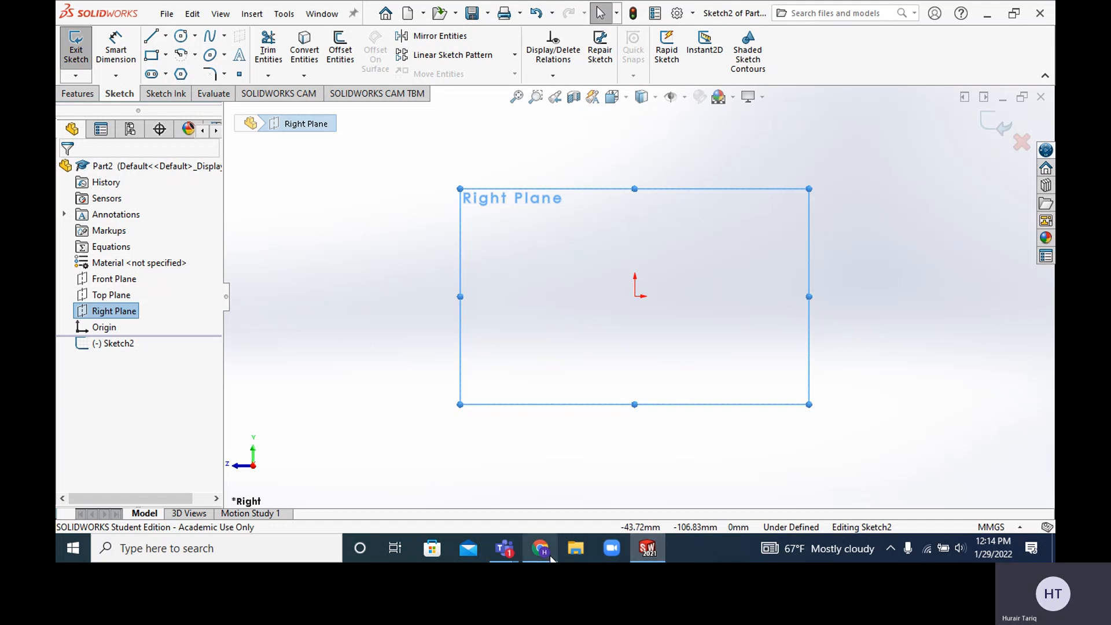
left_click(540, 548)
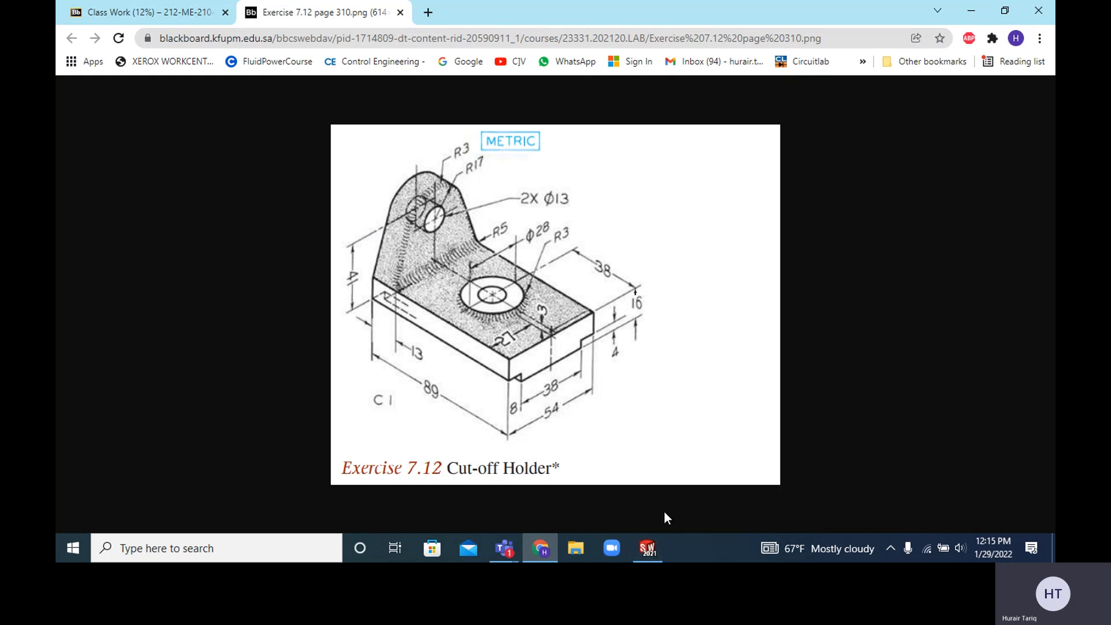
left_click(647, 547)
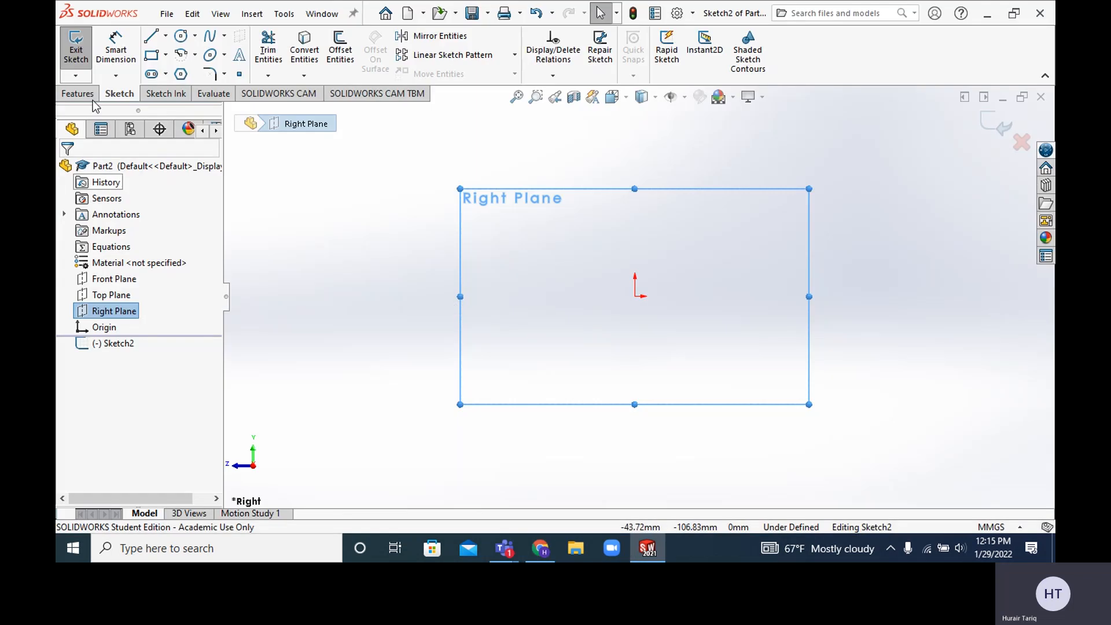
Step: Draw a closed T-shaped line profile from the origin, with a wide horizontal bar above a centred stem about 34 mm high
left_click(150, 38)
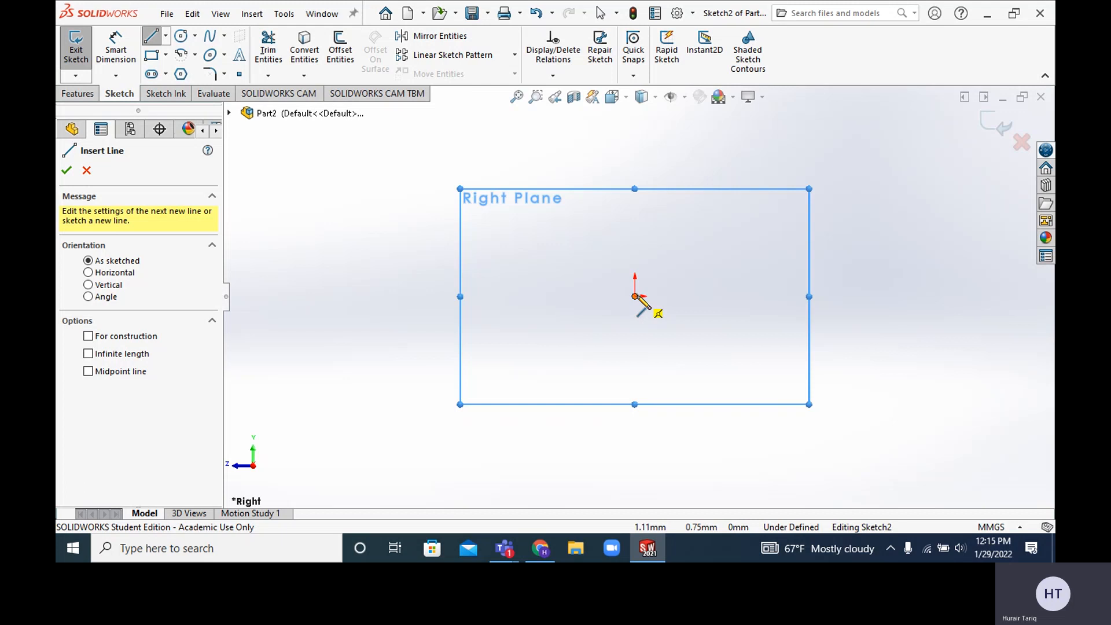
left_click(635, 296)
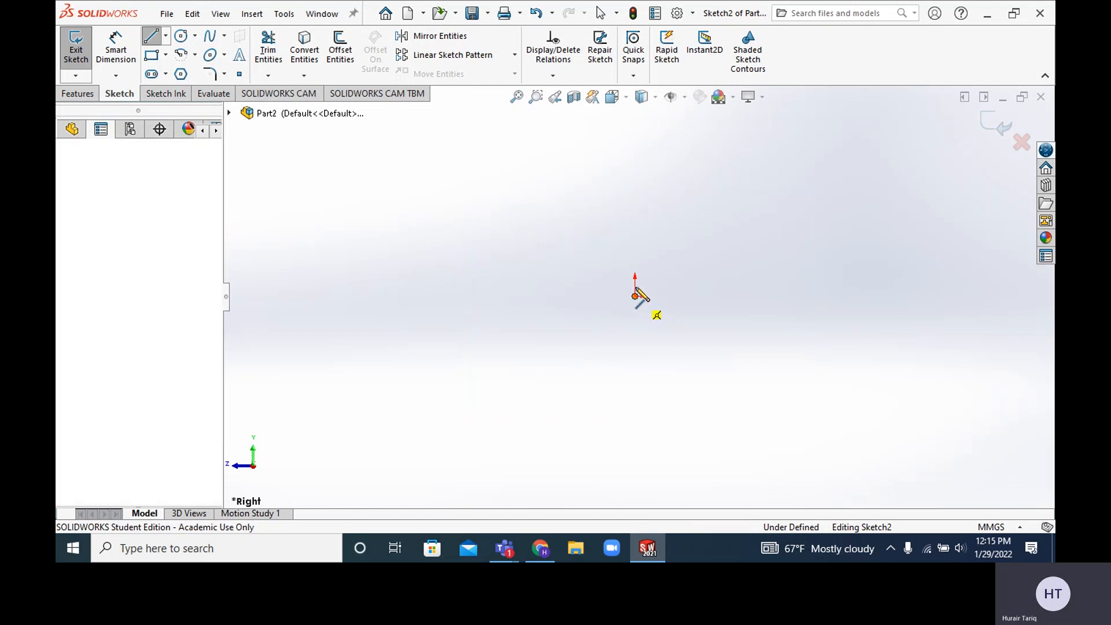
left_click(635, 230)
left_click(436, 231)
left_click(436, 175)
left_click(944, 175)
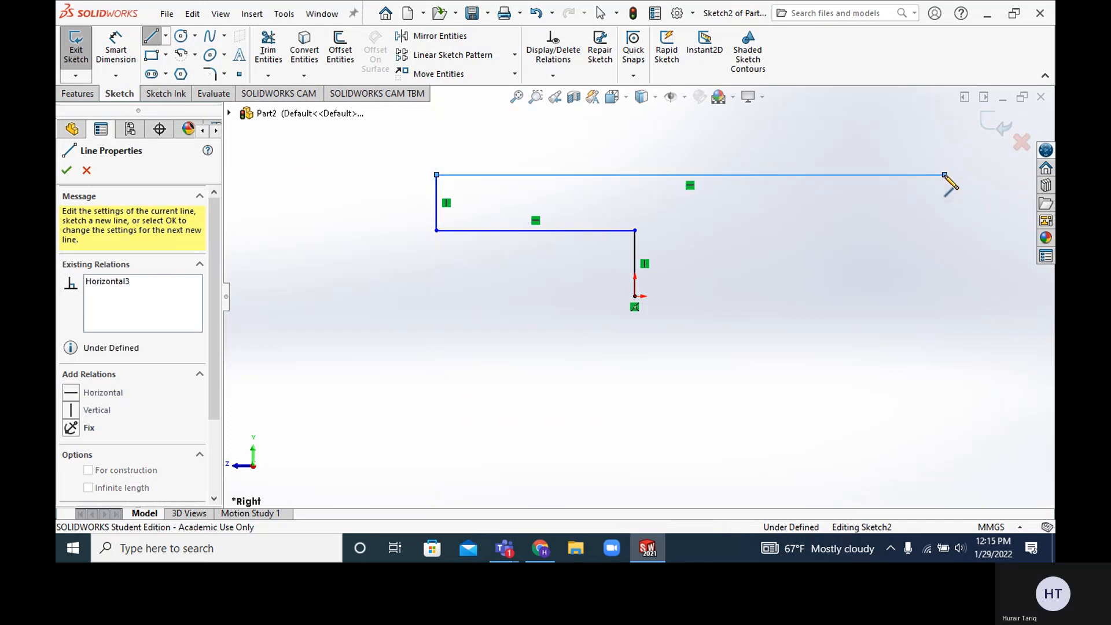
left_click(944, 230)
left_click(759, 230)
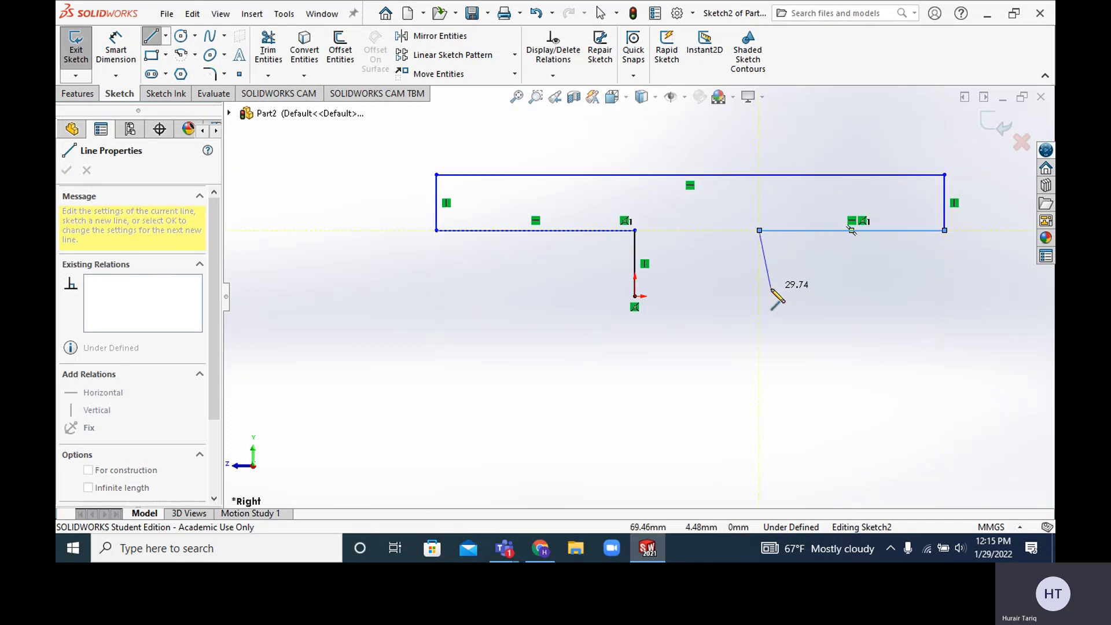
left_click(759, 296)
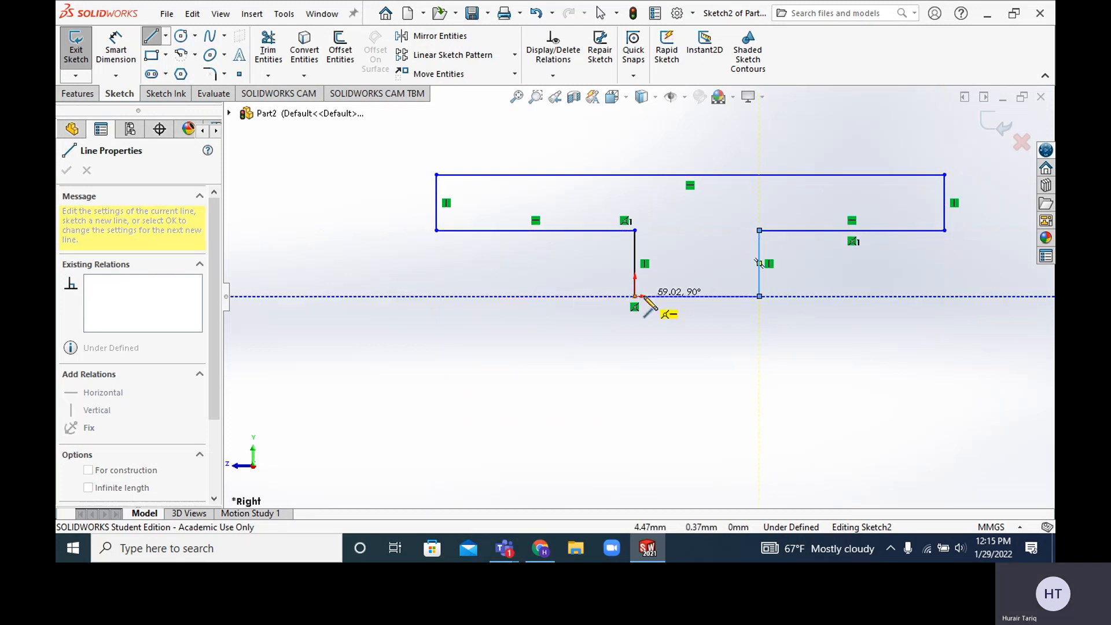
left_click(634, 296)
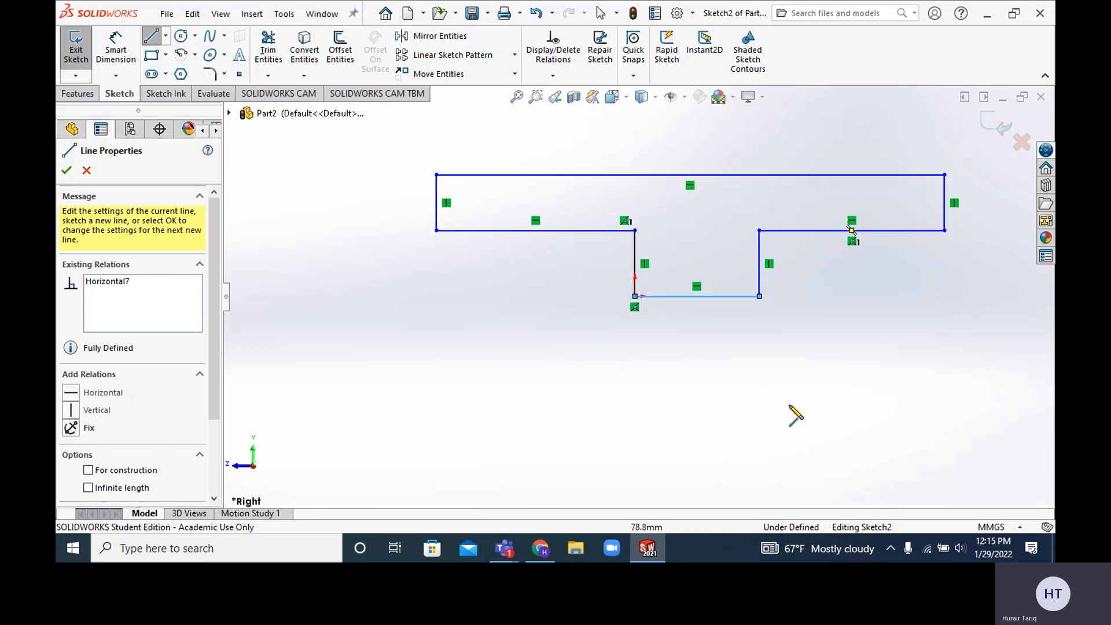
Step: Check the Cut-off Holder drawing for the base's step dimensions, and leave the Line tool in the profile sketch
left_click(646, 549)
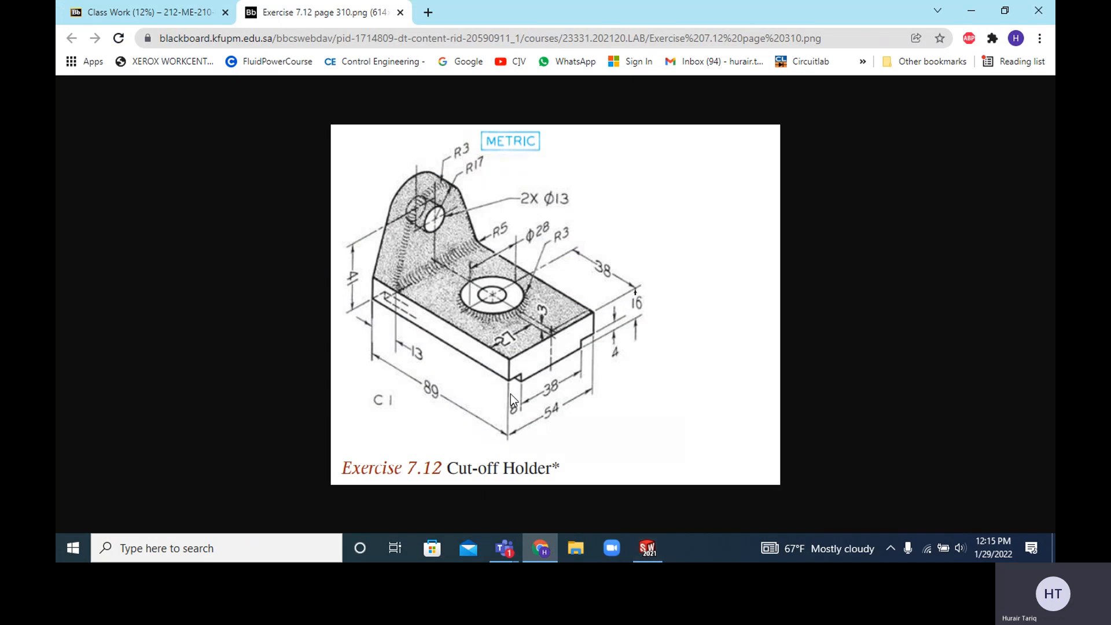
left_click(647, 550)
left_click(647, 551)
left_click(647, 548)
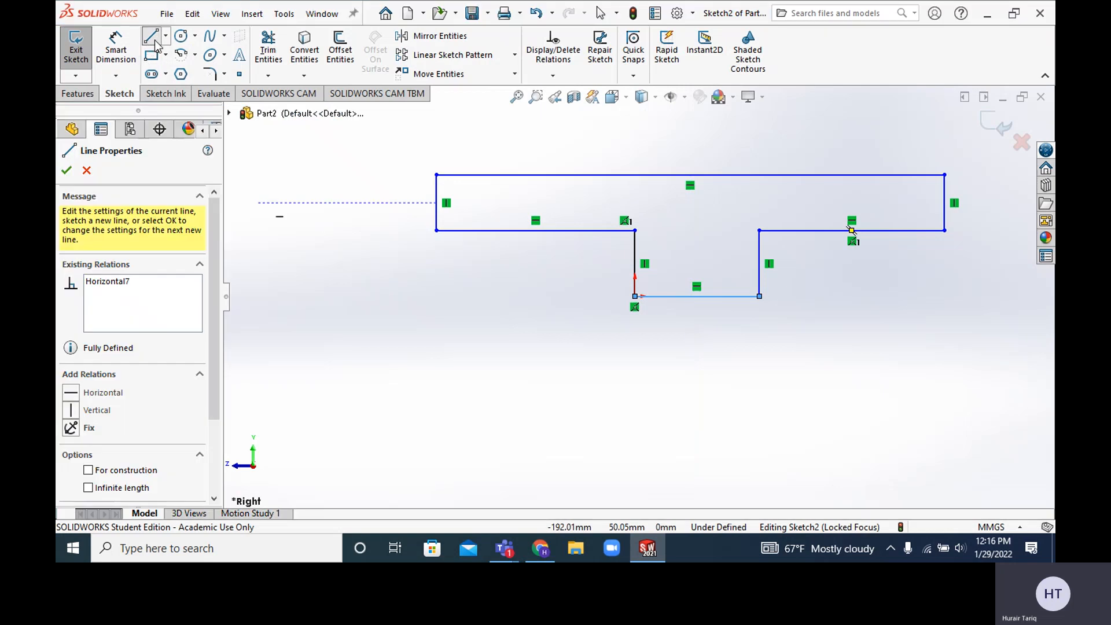
left_click(73, 173)
left_click(76, 172)
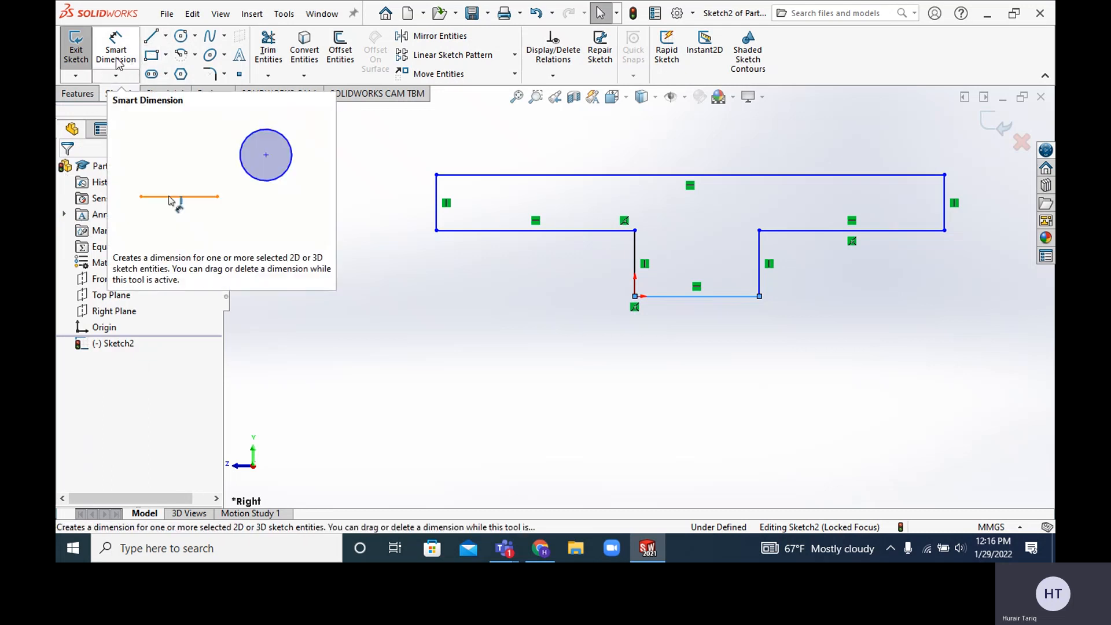
Step: Dimension the height of the stem's vertical edge at the origin as 4 mm
left_click(115, 63)
left_click(636, 266)
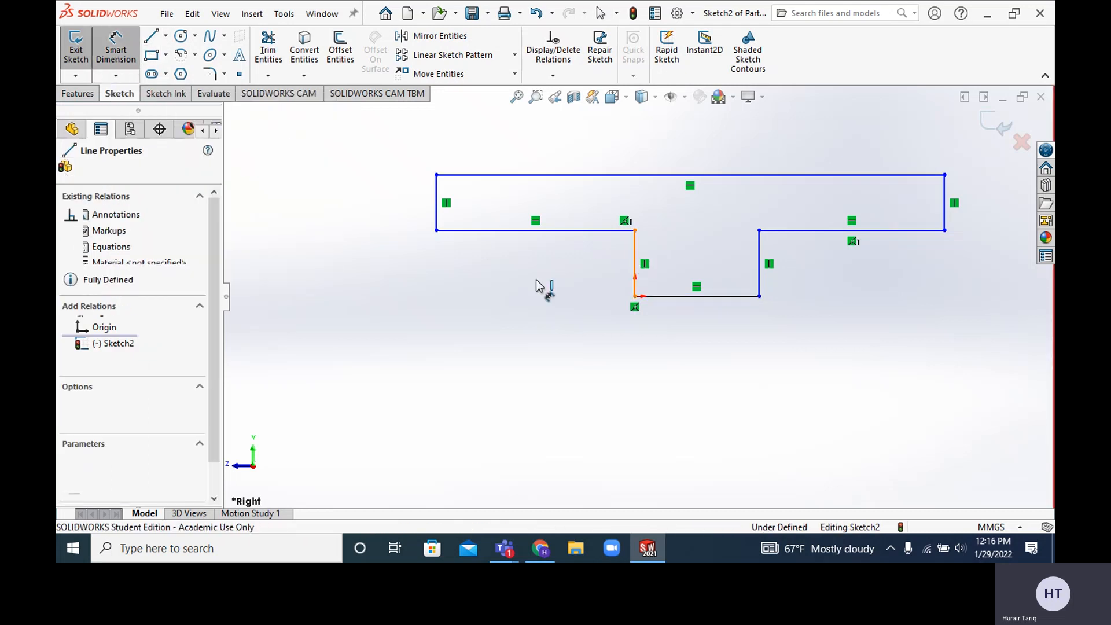
left_click(376, 271)
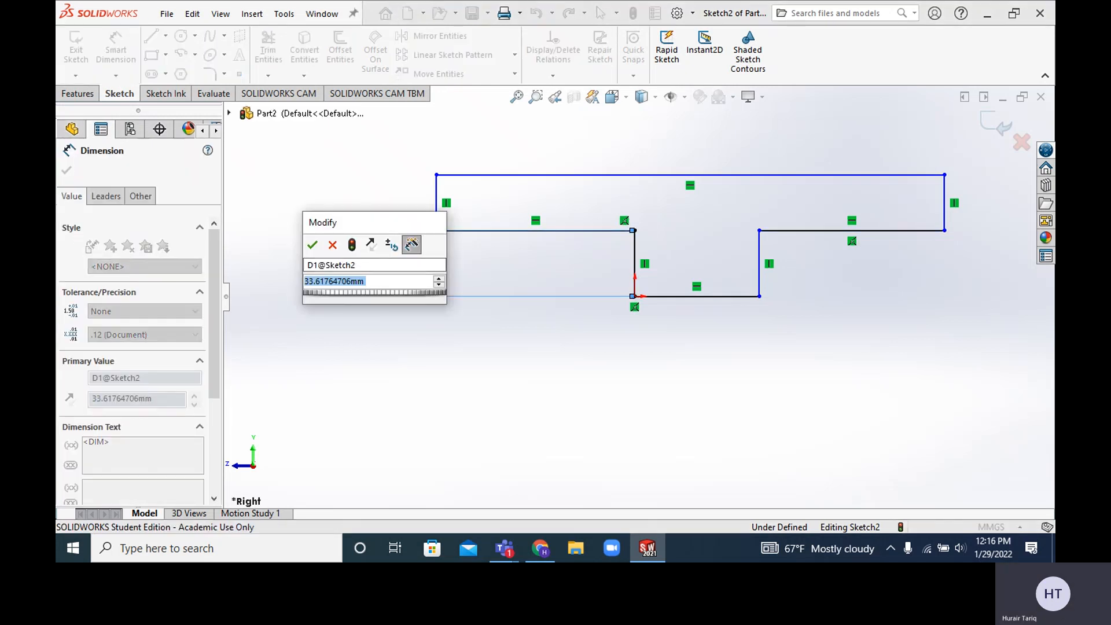
type("4")
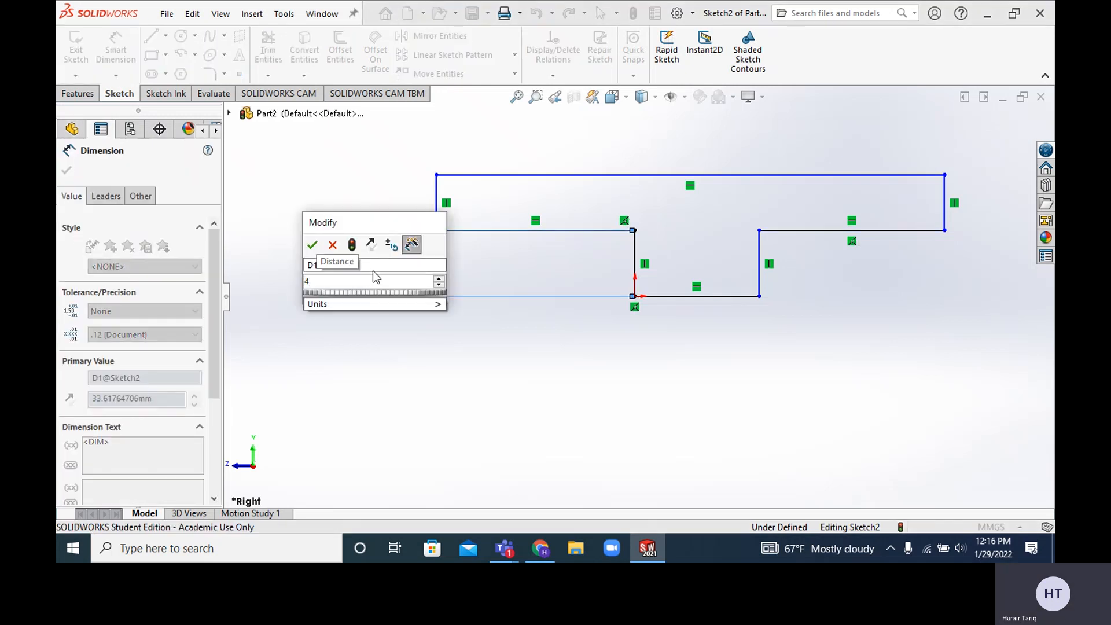
key("Return")
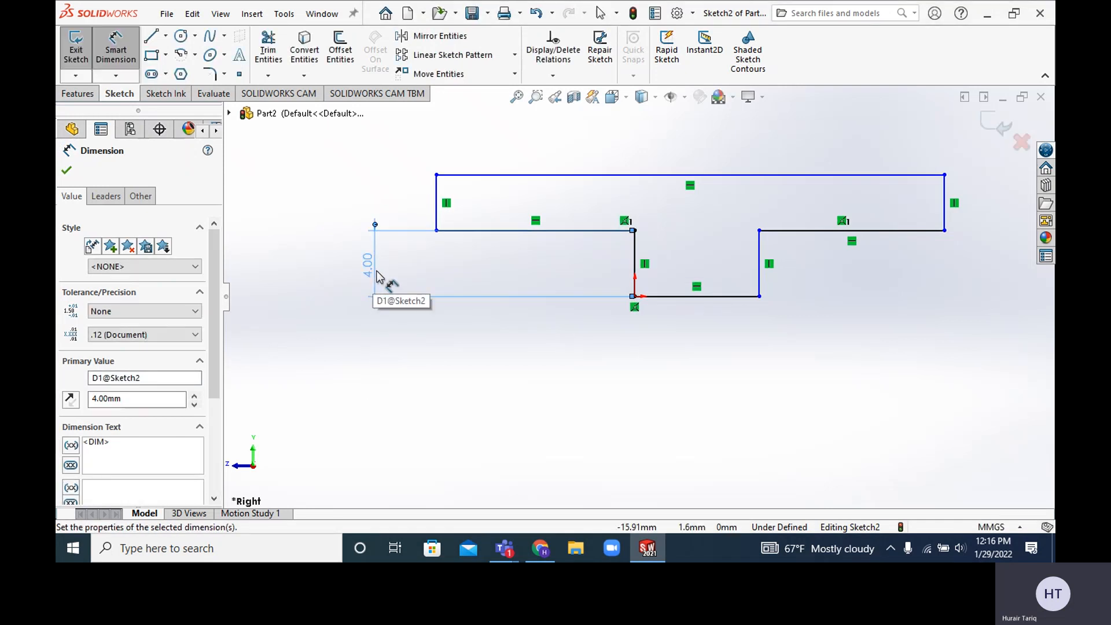
Step: Dimension the underside of the bar's overhang on the origin side as 8 mm, and leave Smart Dimension
left_click(523, 232)
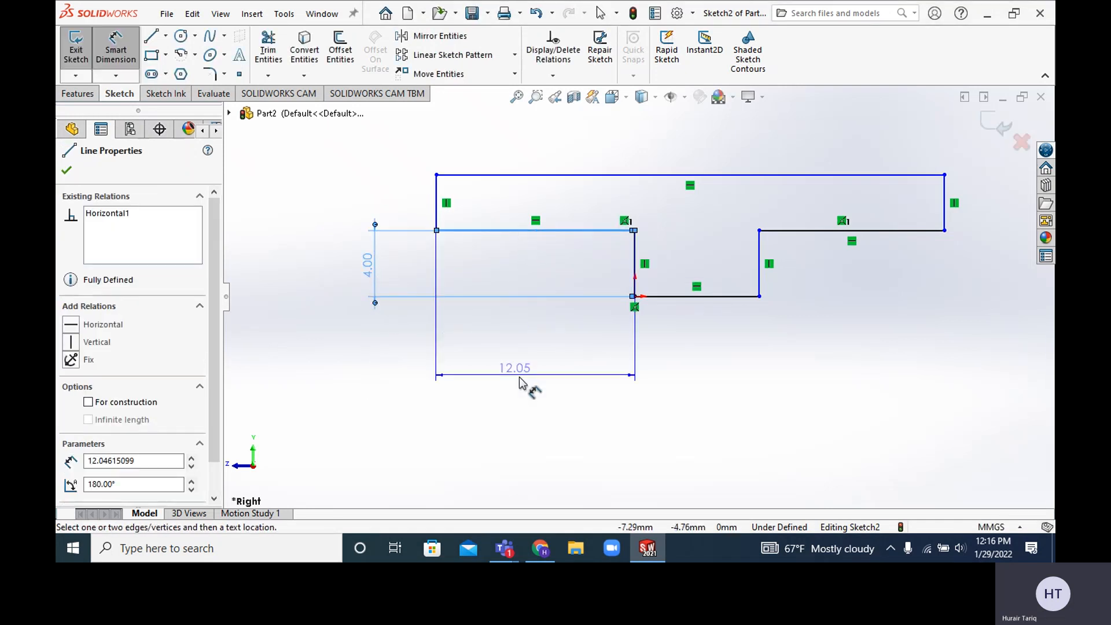
left_click(524, 375)
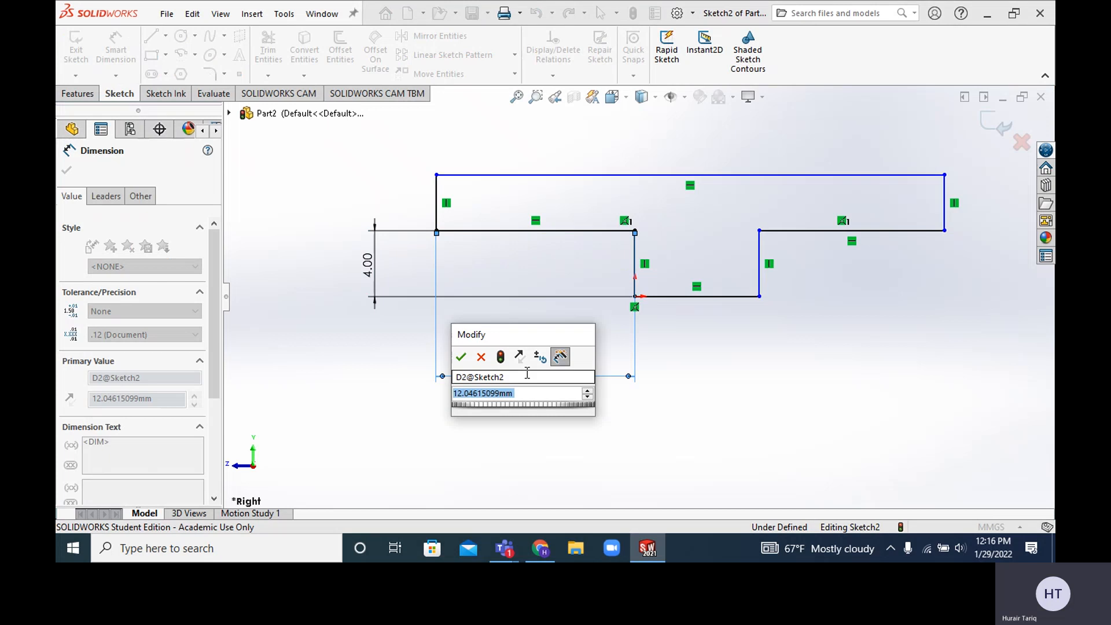
type("8")
key("Return")
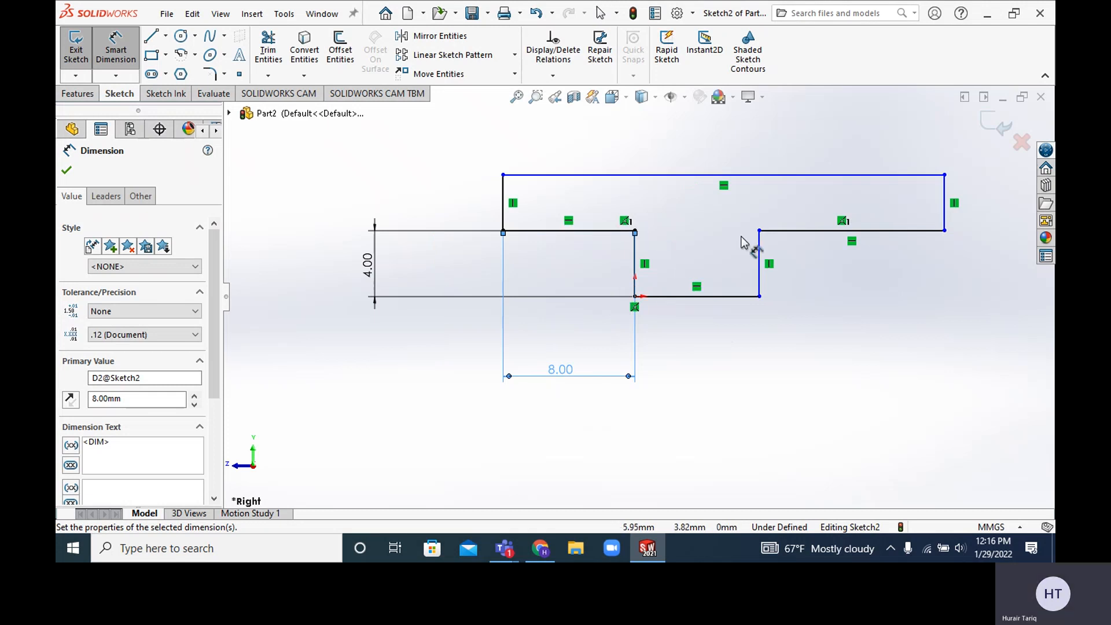
key("Escape")
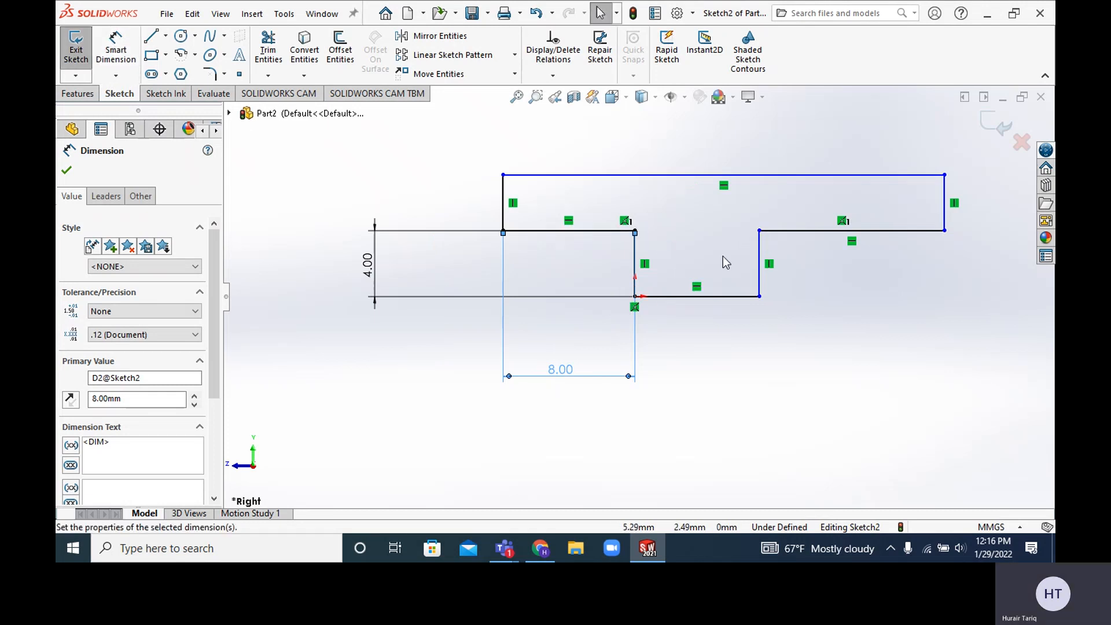
Step: Move the stem's far upper corner to about 8 mm from the origin and the bar's far end to about 18.5 mm
left_click_drag(759, 230, 767, 232)
left_click(797, 231)
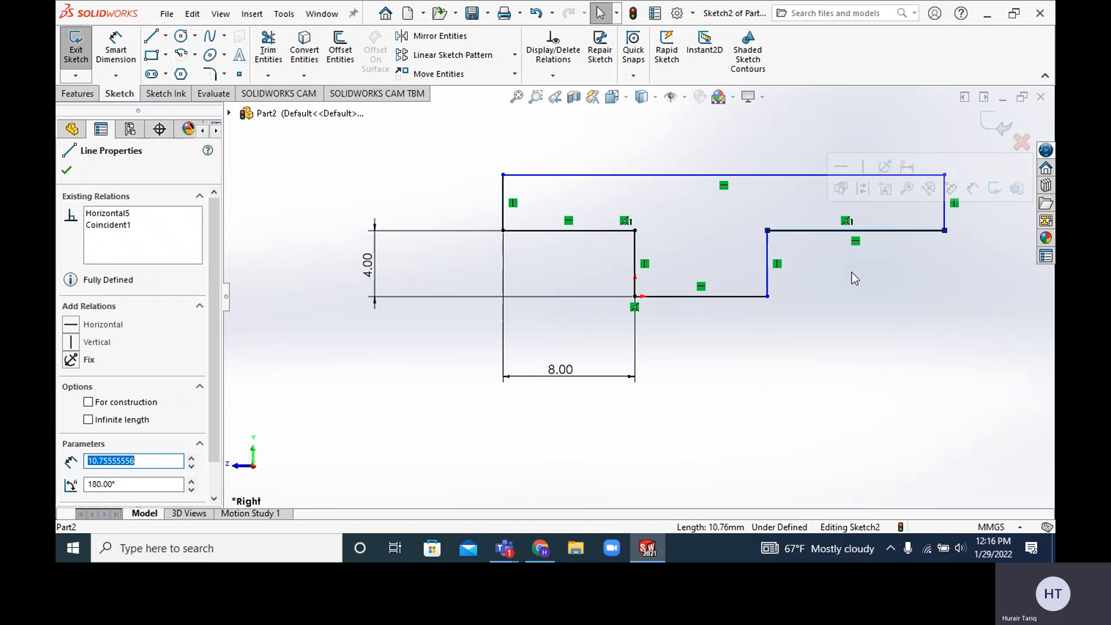
left_click(66, 170)
left_click(858, 234)
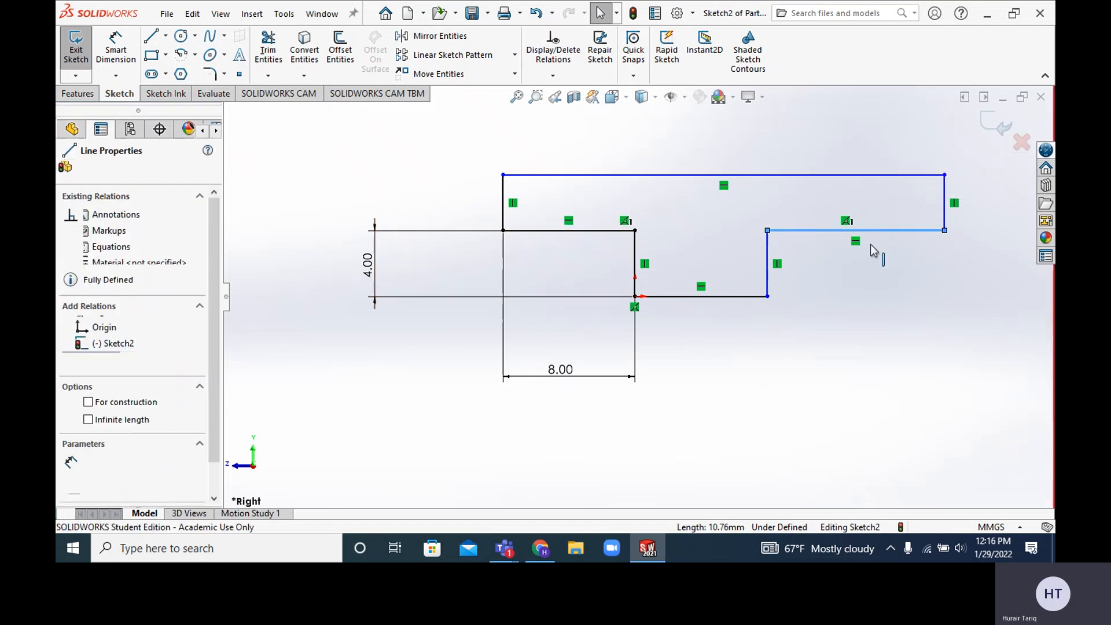
mouse_move(945, 231)
left_mouse_down()
mouse_move(942, 270)
mouse_move(820, 249)
mouse_move(939, 244)
left_mouse_up()
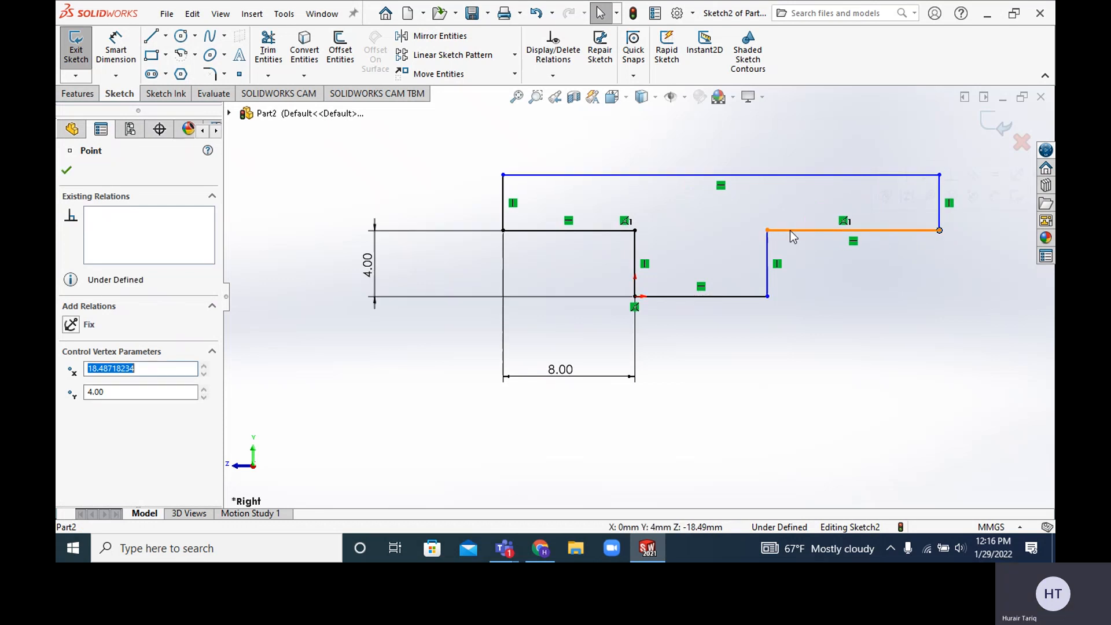
left_click(768, 231)
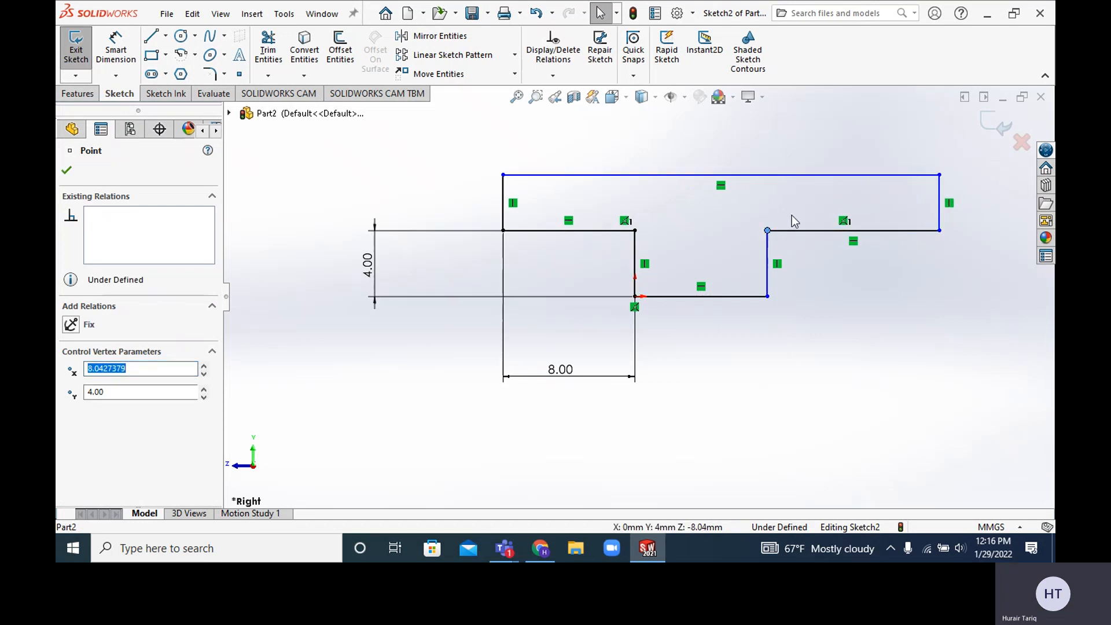
left_click(807, 231)
left_click(457, 219)
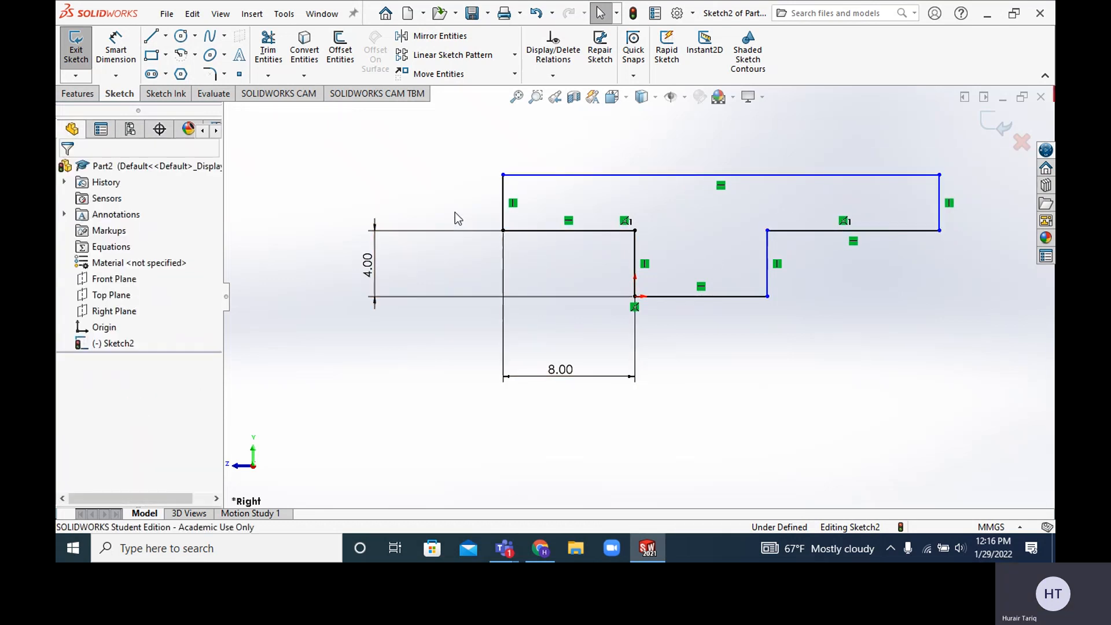
Step: Dimension the bar's overall width between its two lower outer corners as 54 mm, checking the value in the browser drawing
left_click(116, 51)
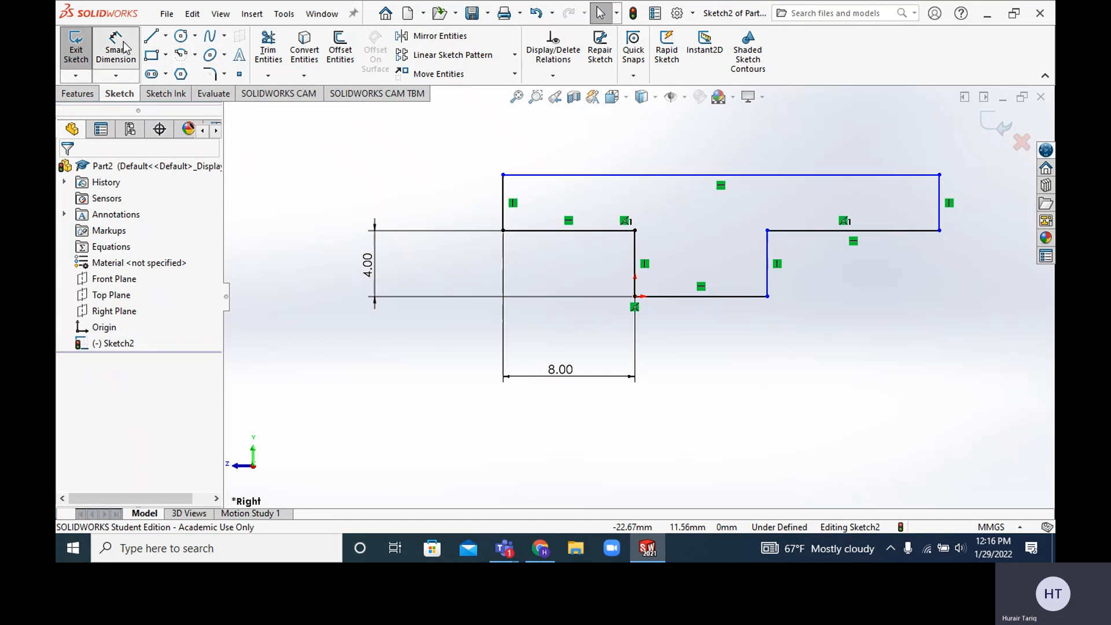
left_click(503, 231)
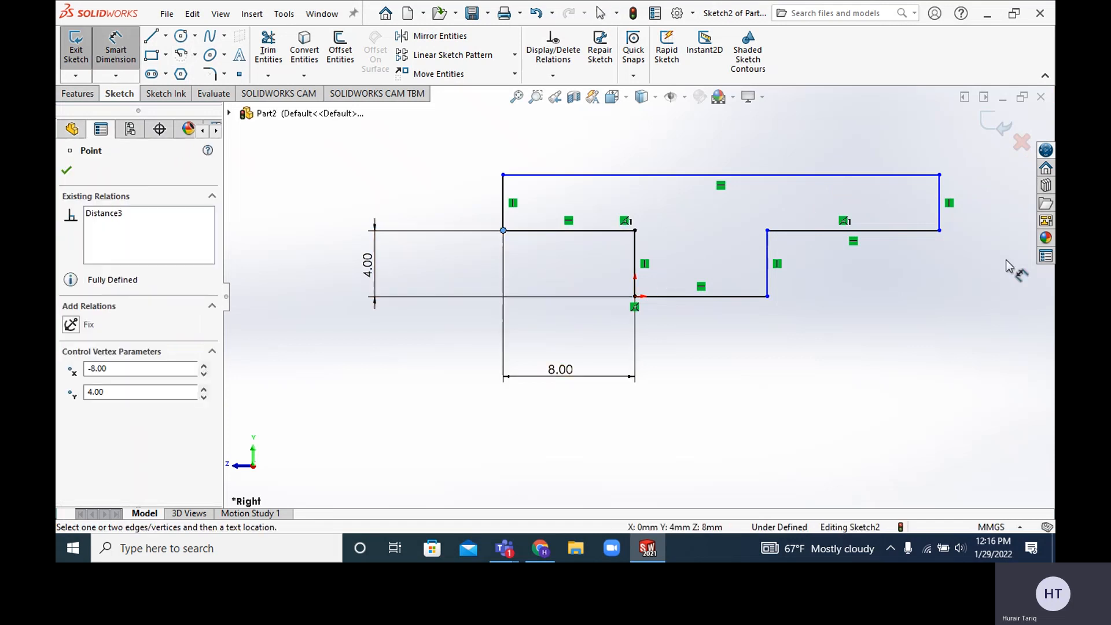
left_click(940, 231)
left_click(789, 415)
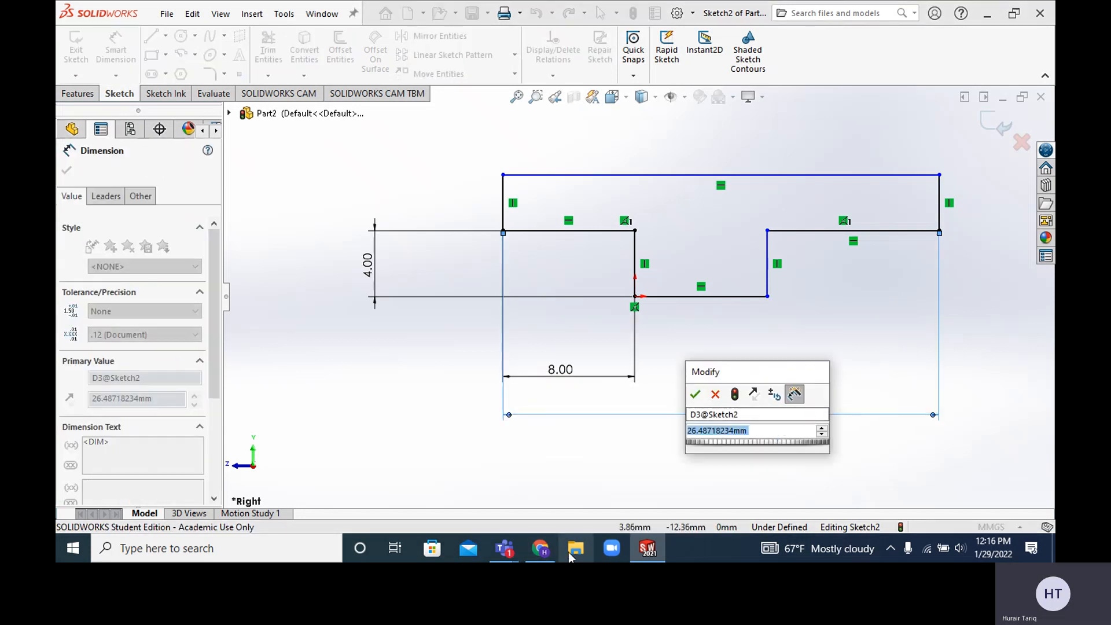
left_click(545, 551)
left_click(538, 554)
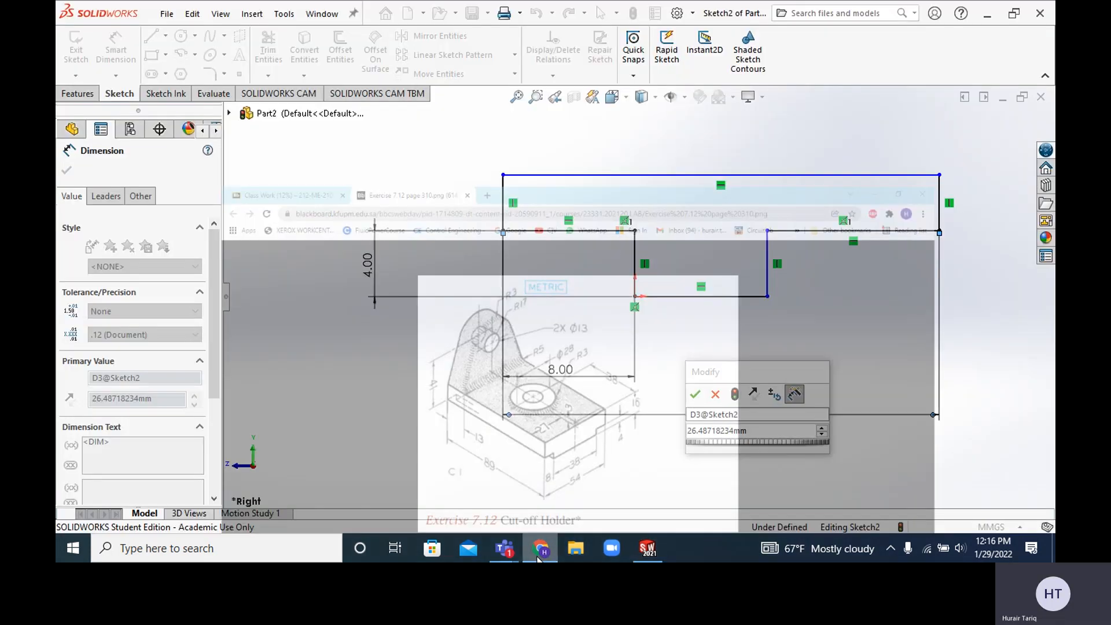
type("54")
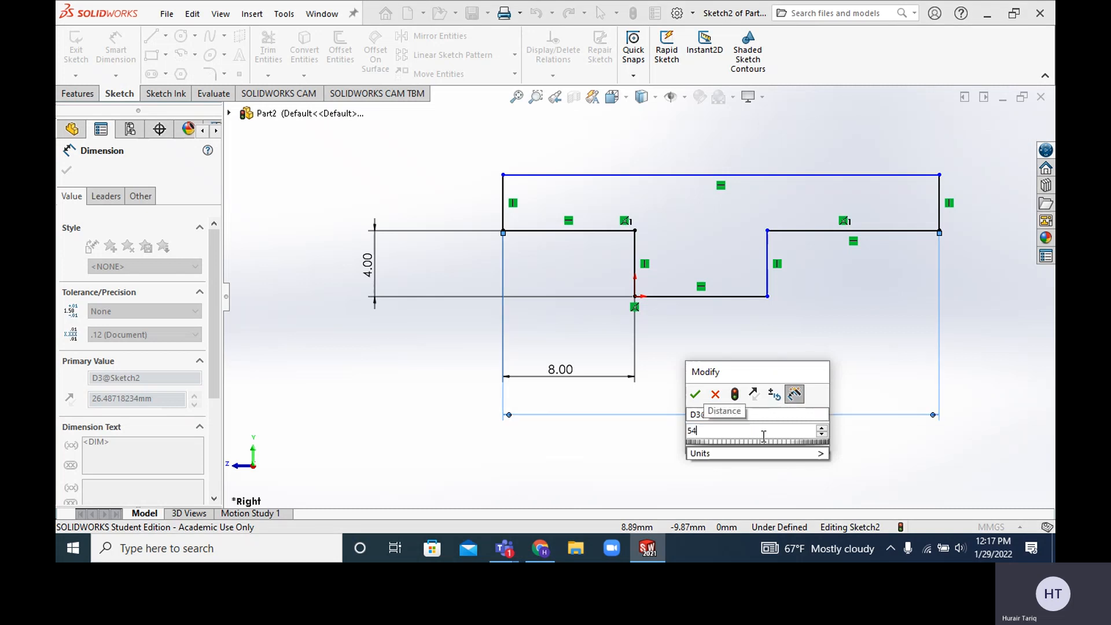
key("Return")
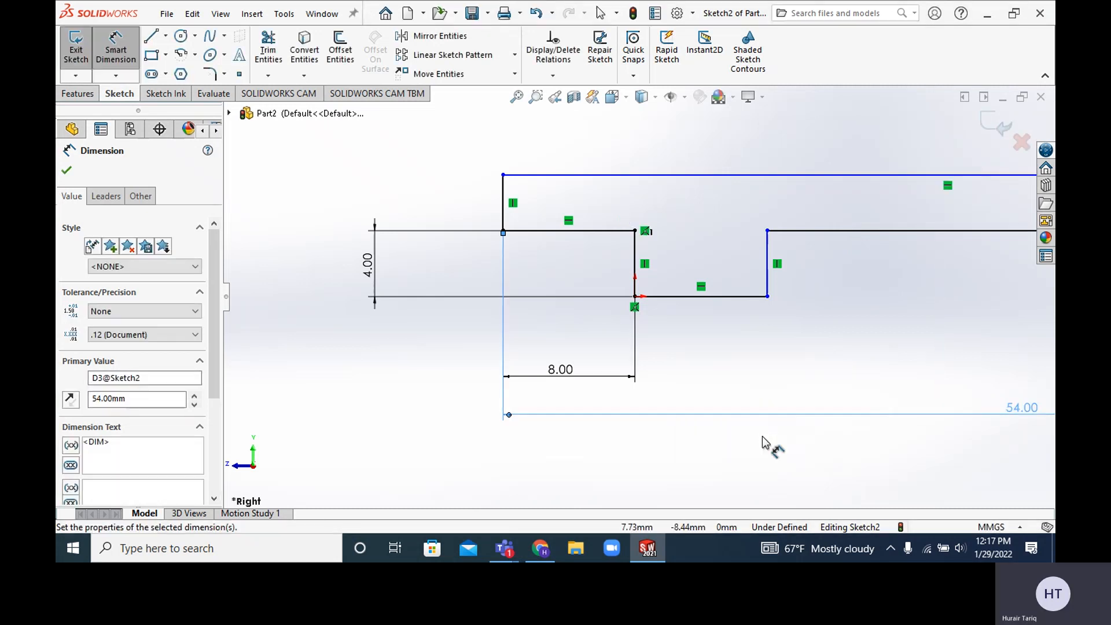
key("f")
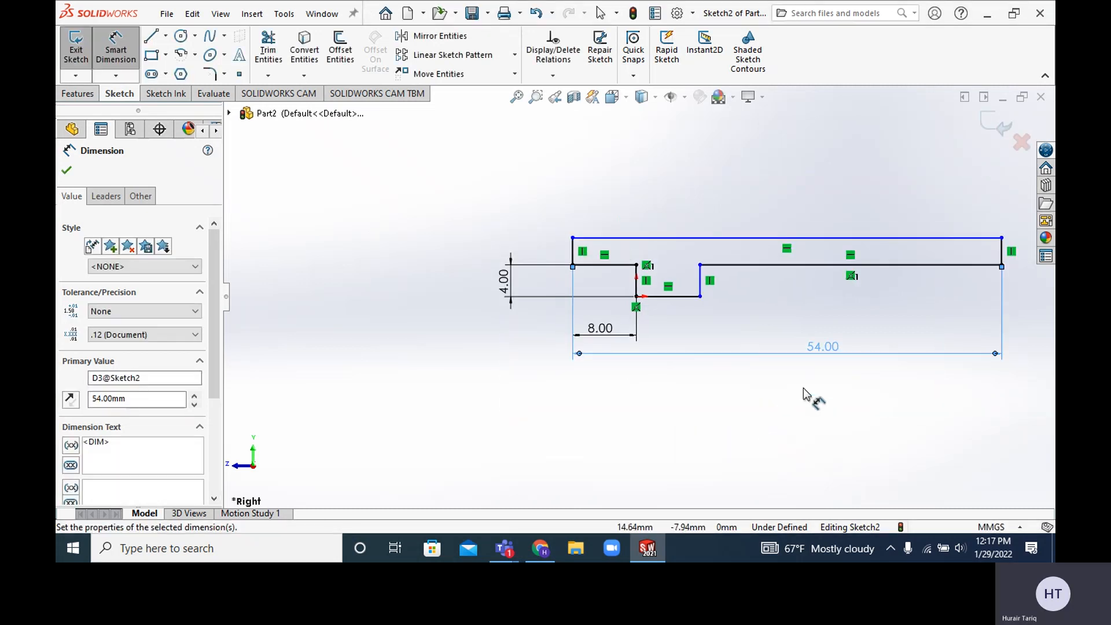
Step: Check the Cut-off Holder drawing in the browser for the width of the base's stem, and return to the sketch
left_click(656, 555)
left_click(647, 548)
left_click(541, 549)
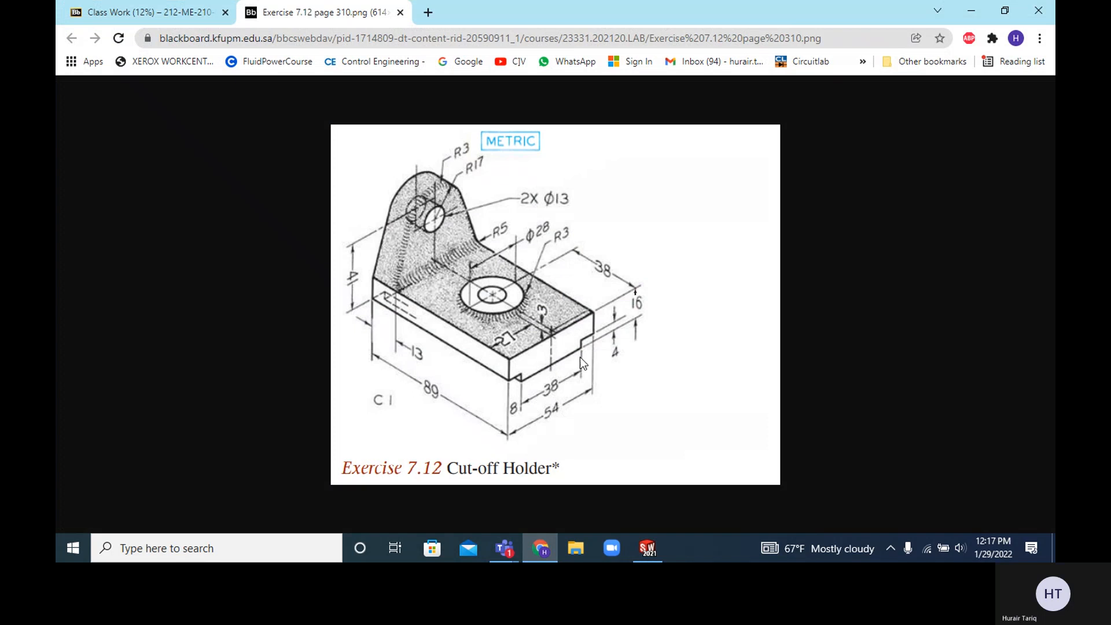
left_click(647, 547)
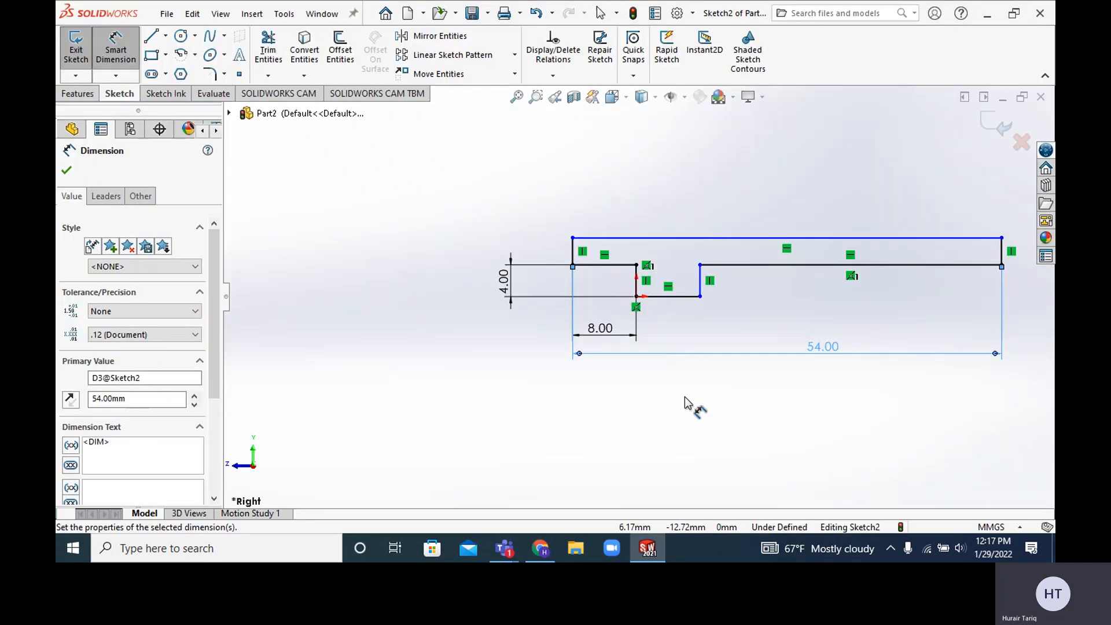
left_click(672, 294)
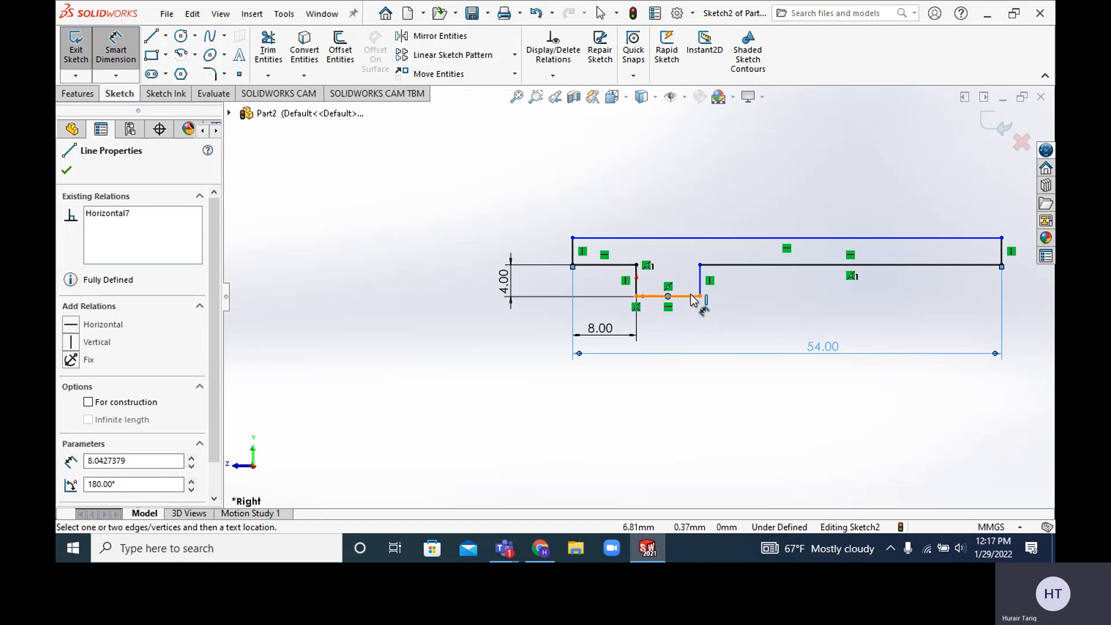
left_click(668, 296)
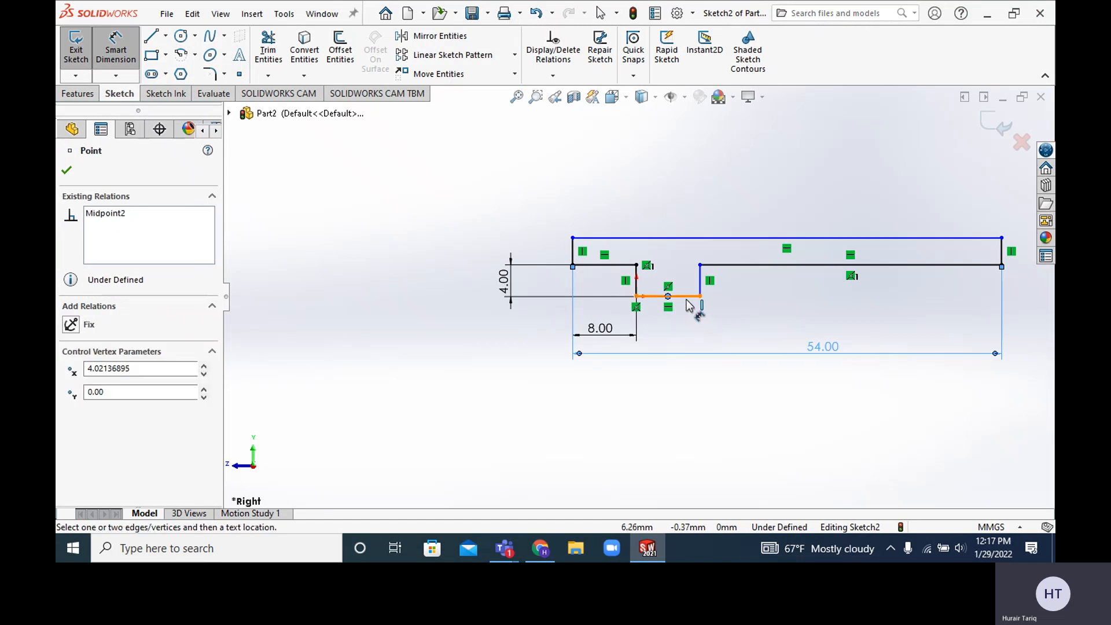
left_click(68, 171)
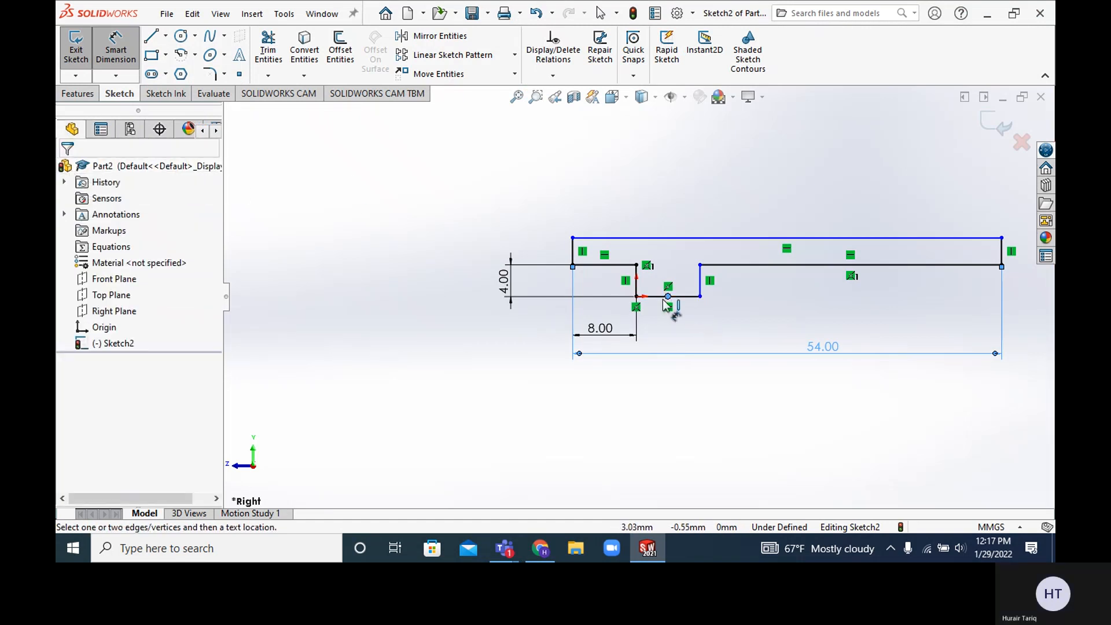
left_click(697, 302)
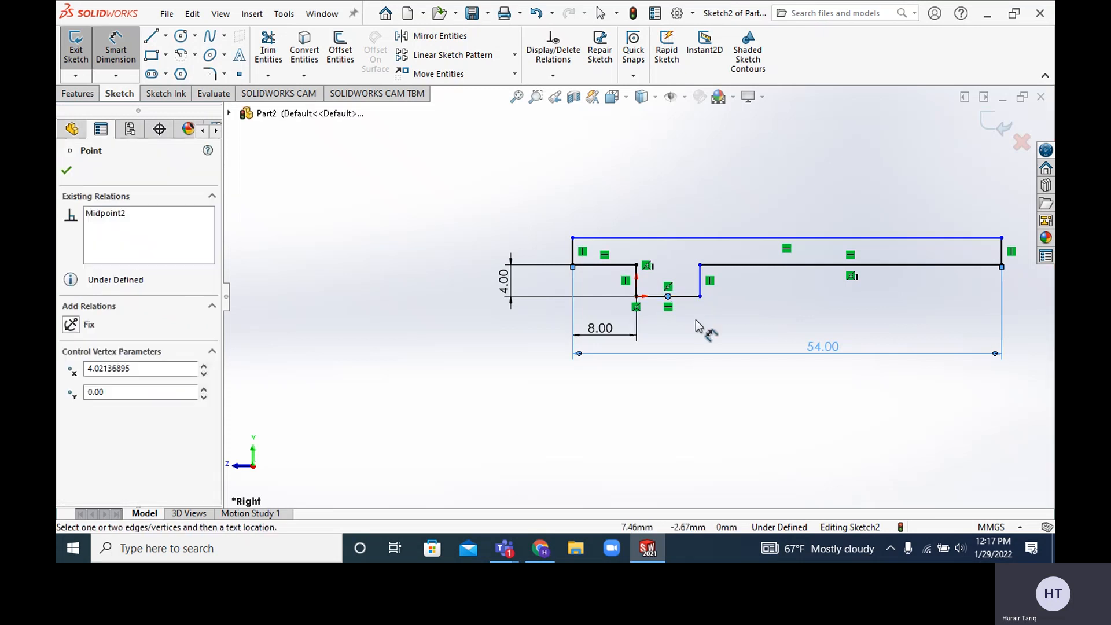
left_click(66, 170)
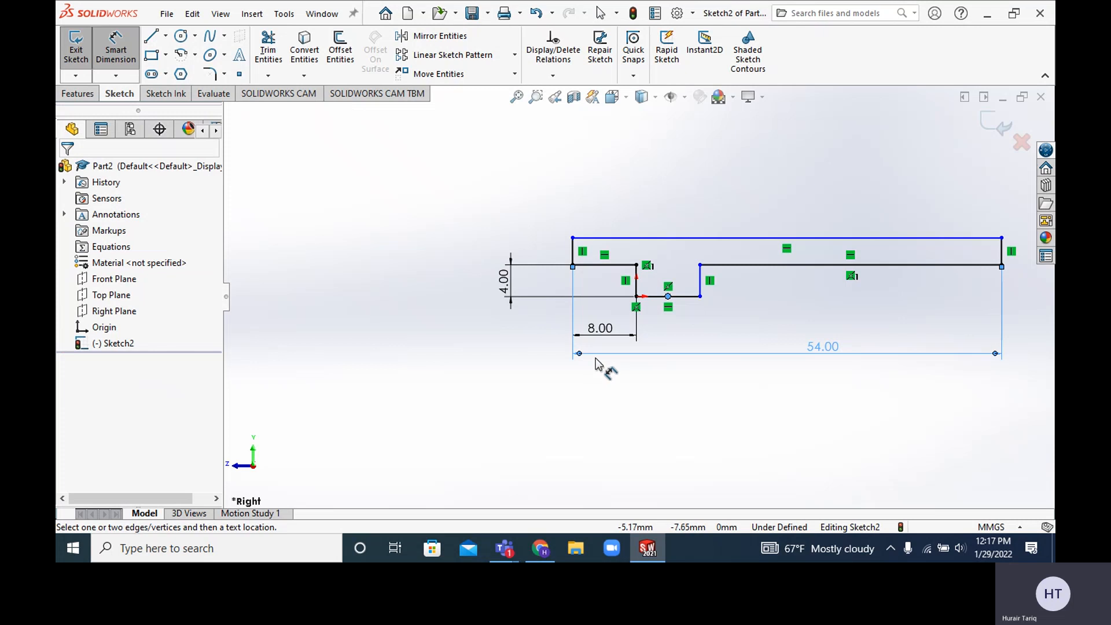
left_click(596, 363)
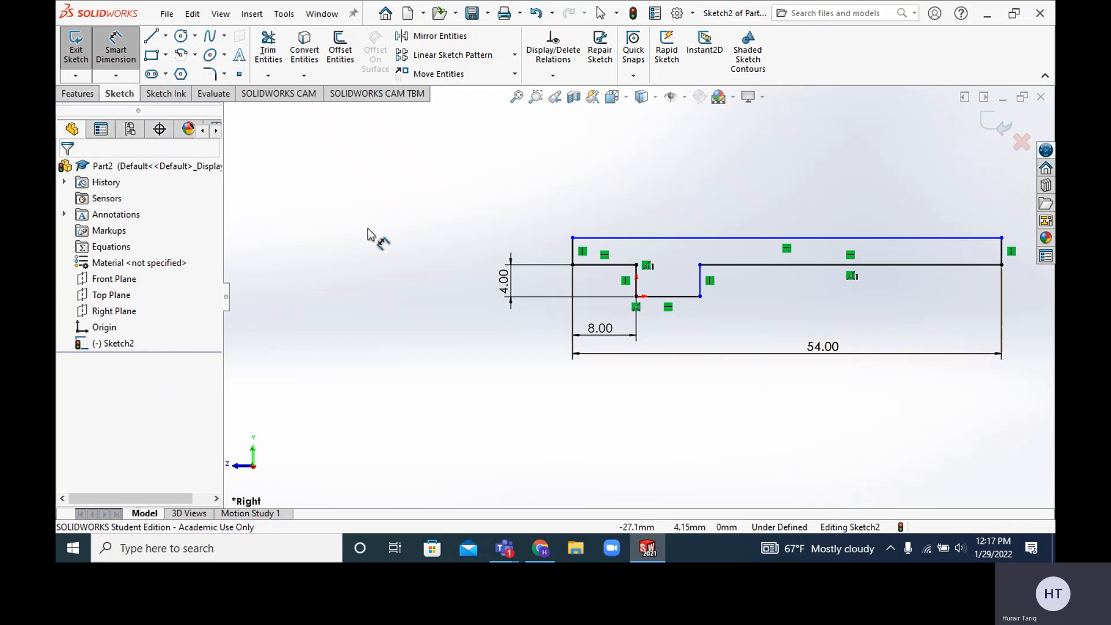
Step: Dimension the width of the stem's bottom line as 38 mm
left_click(683, 297)
left_click(693, 335)
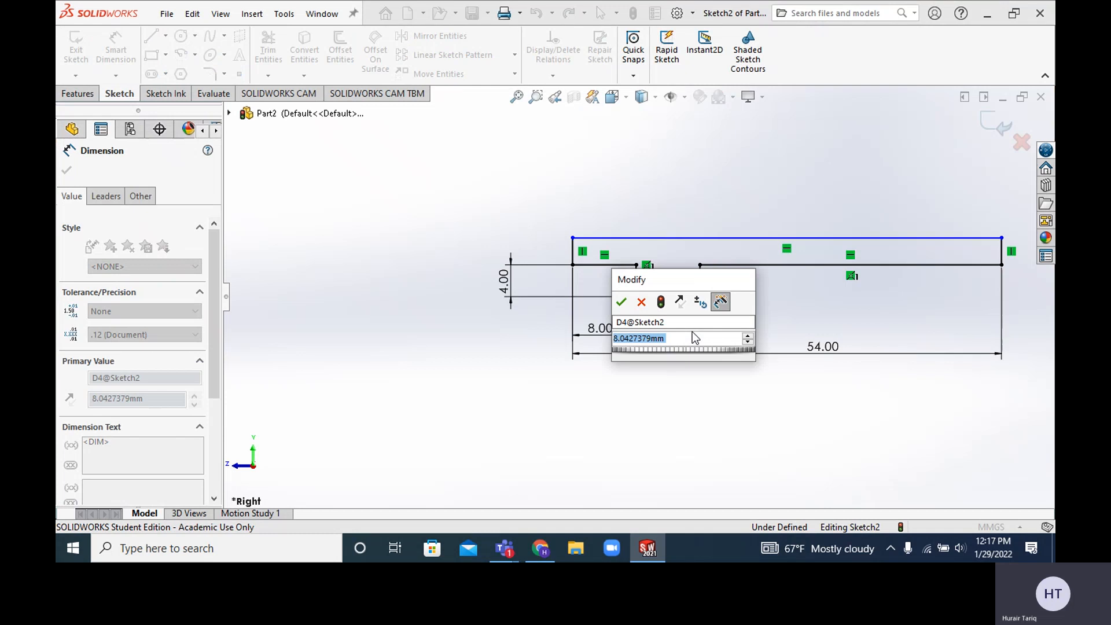
type("38")
key("Return")
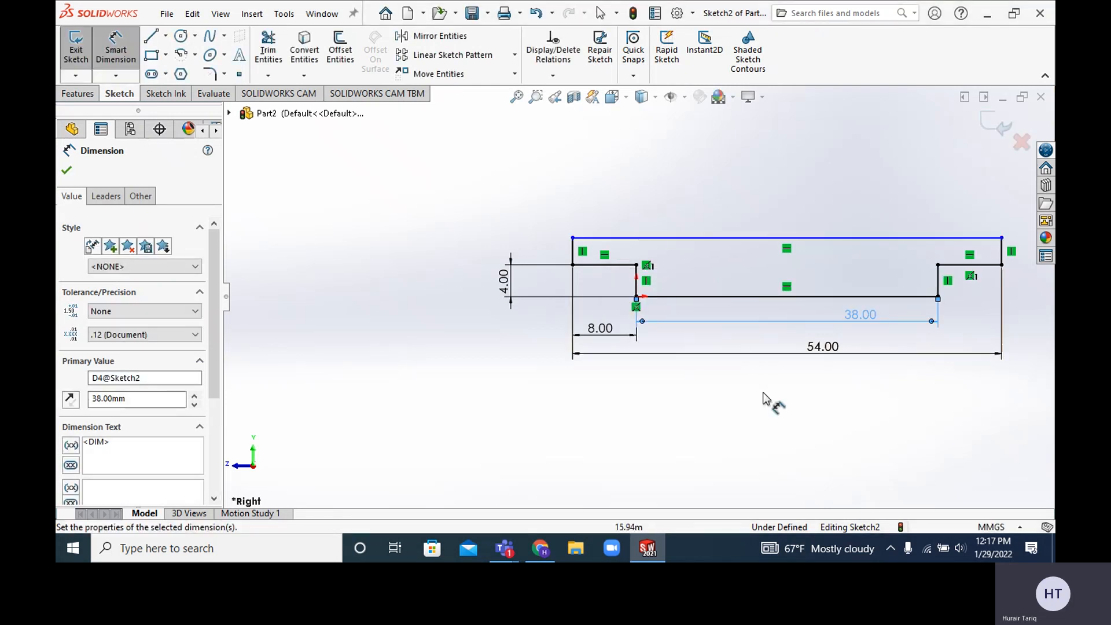
left_click(776, 405)
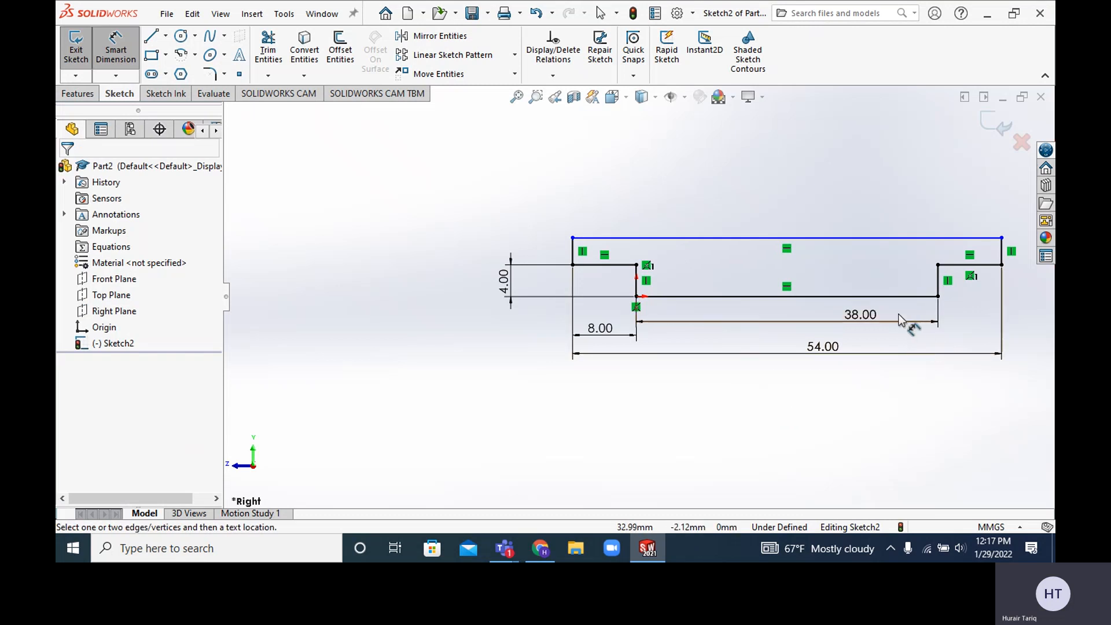
Step: Move the profile's uppermost line upward until the overall height is about 14 mm
left_click(652, 548)
left_click(655, 547)
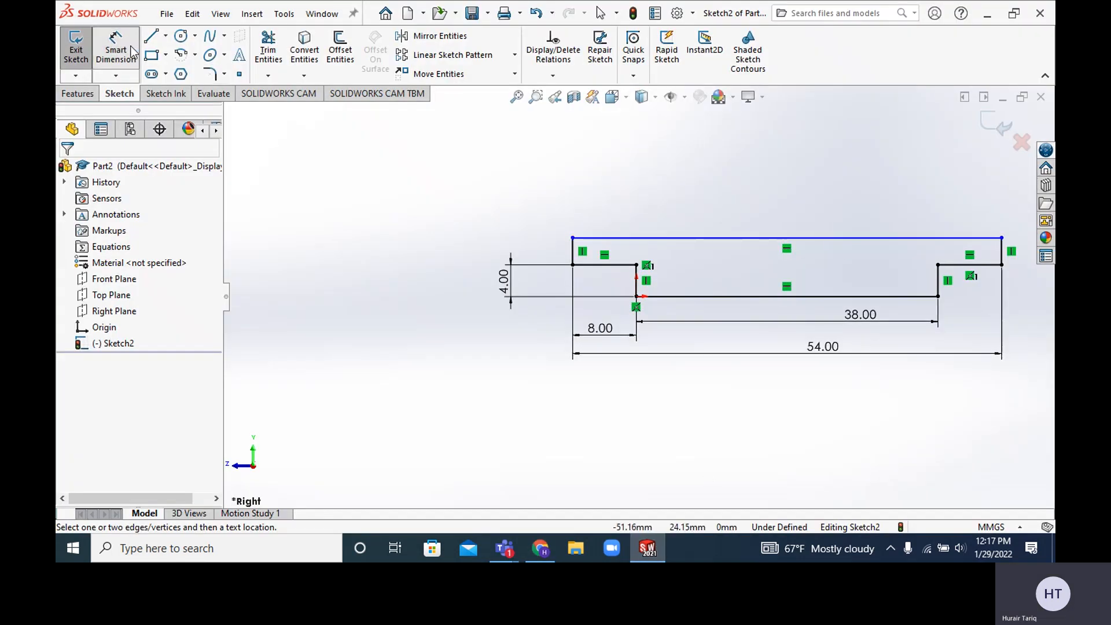
key("Escape")
mouse_move(731, 242)
left_mouse_down()
mouse_move(722, 173)
mouse_move(736, 251)
mouse_move(727, 187)
left_mouse_up()
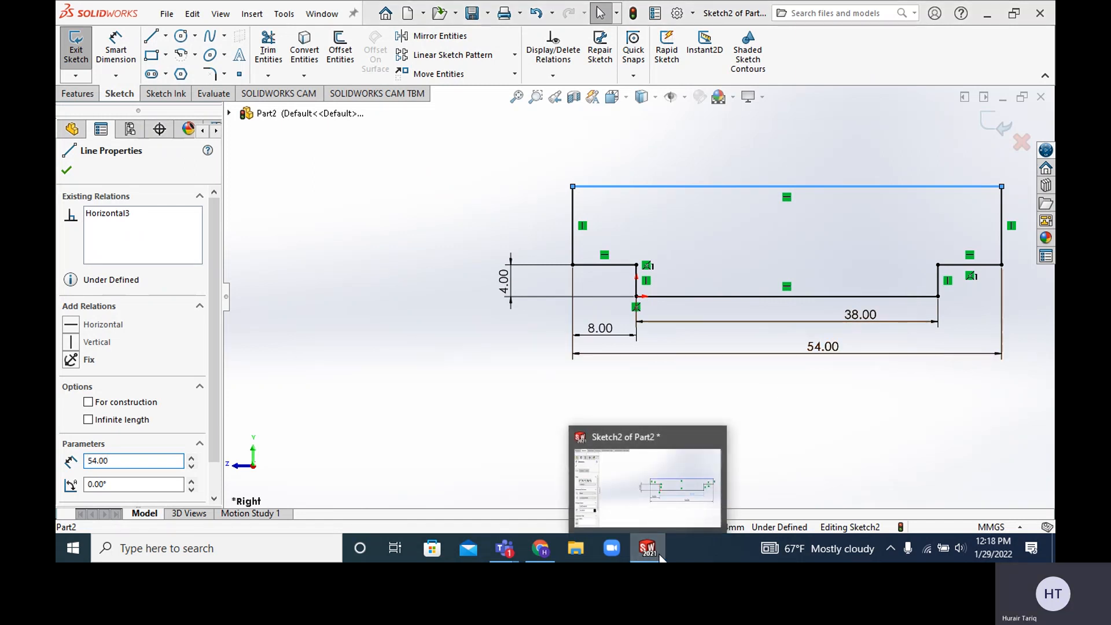
Step: Check the base thickness in the browser drawing and dimension the profile's overall height from the origin to the upper corner as 16 mm
left_click(646, 548)
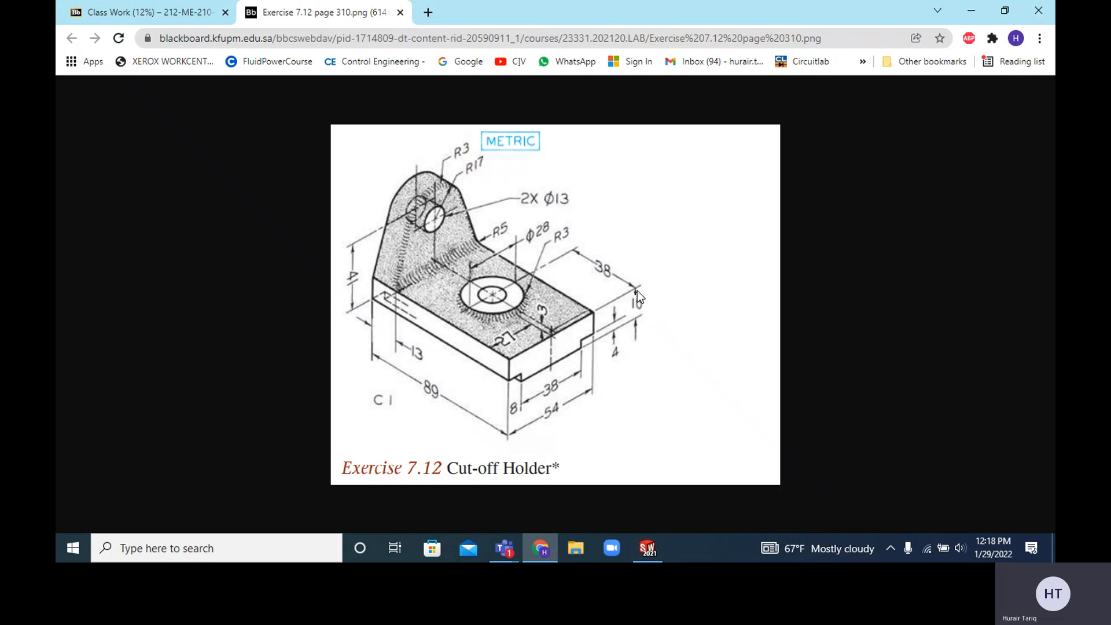
left_click(650, 552)
left_click(120, 47)
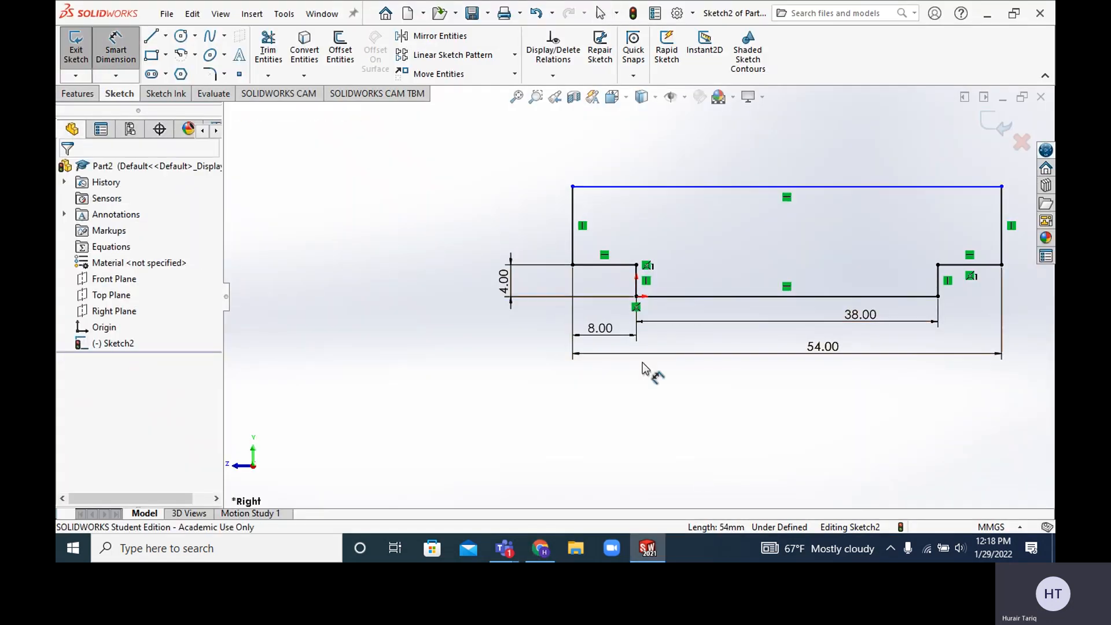
left_click(637, 296)
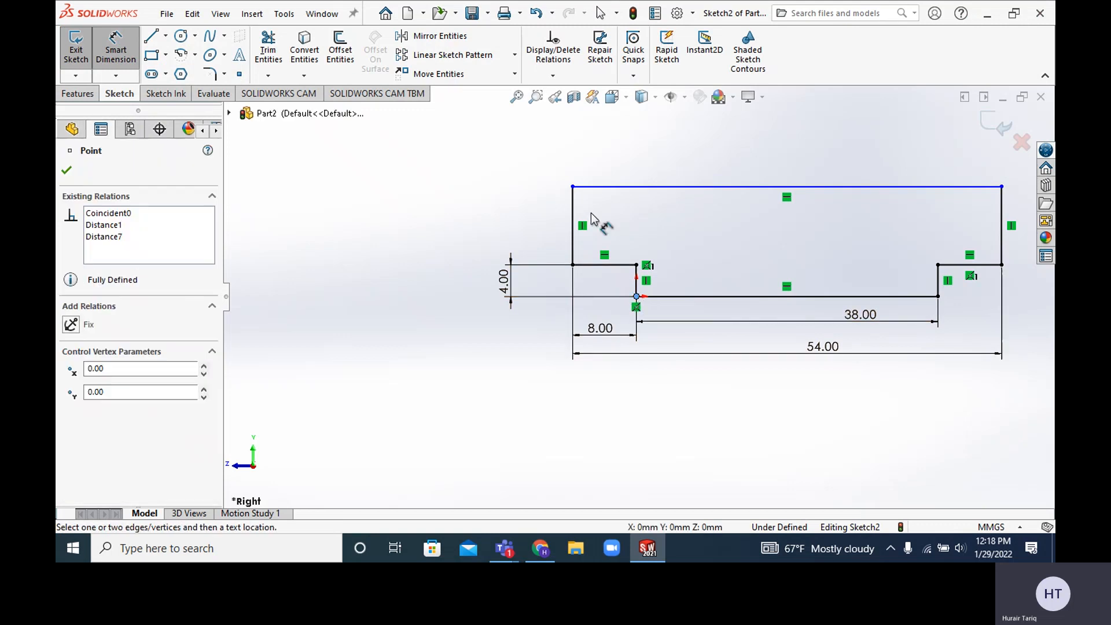
left_click(572, 187)
left_click(418, 247)
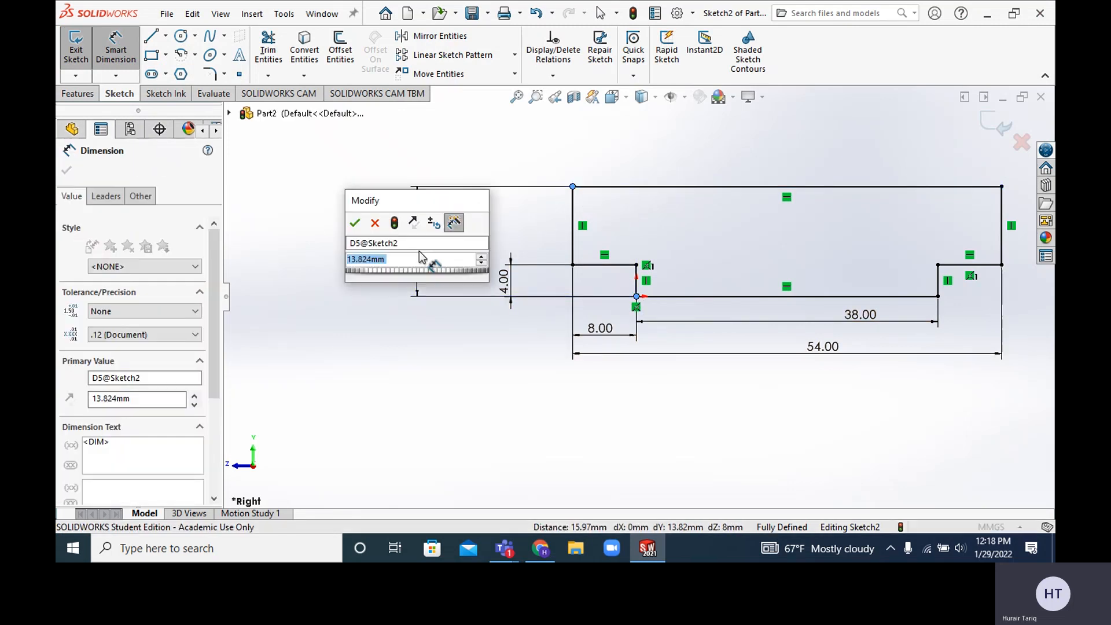
type("16")
key("Return")
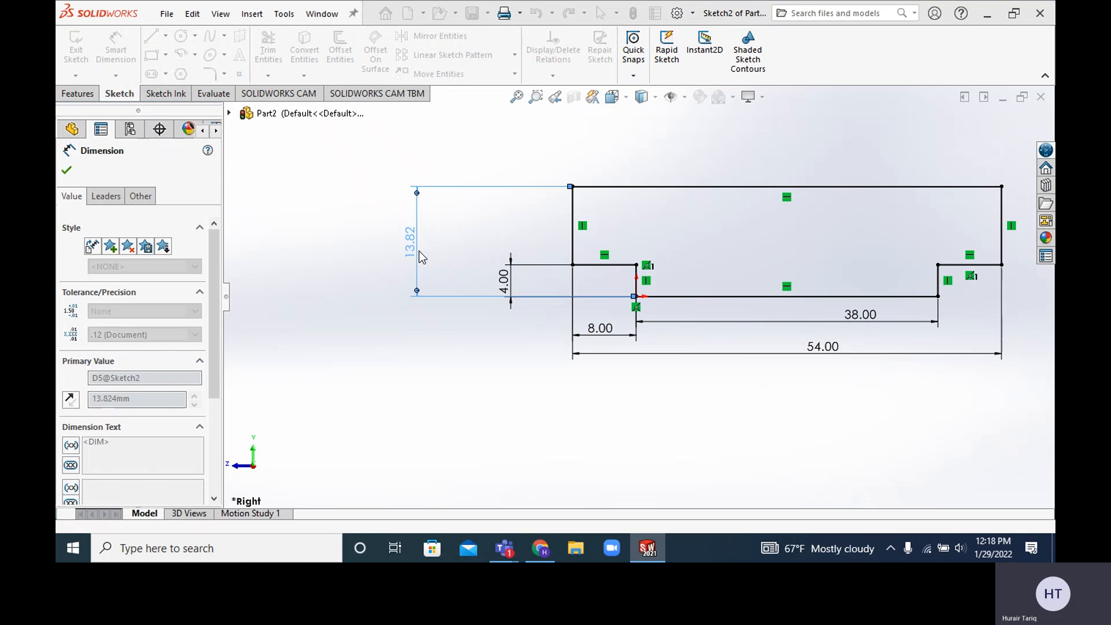
left_click(473, 451)
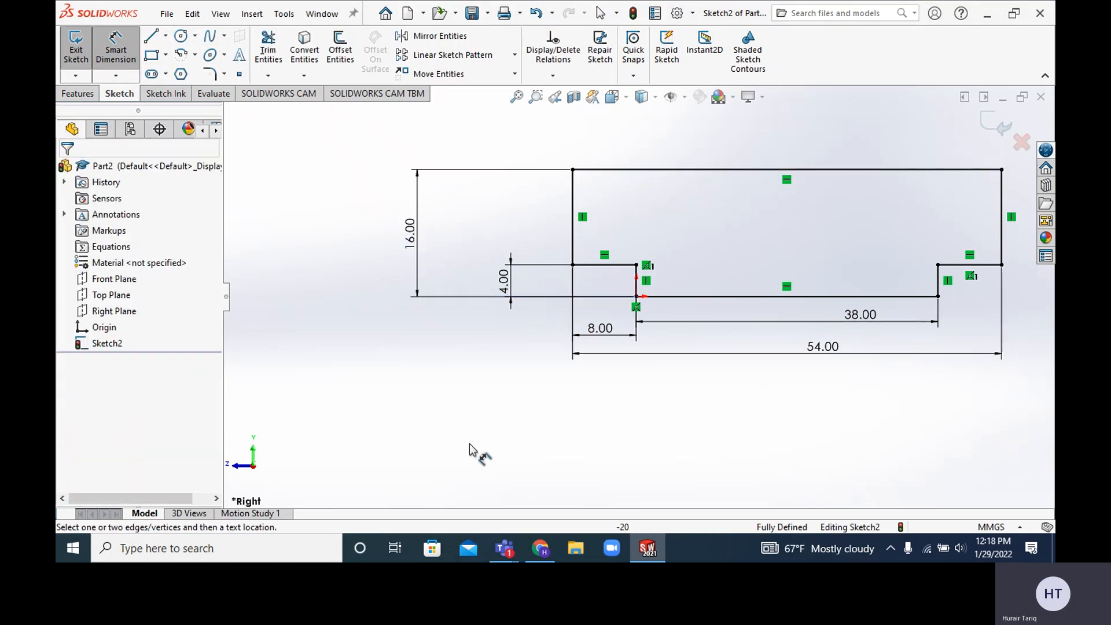
Step: Delete the coincident relation between the two stepped sides and move the freed short horizontal line up to about 7.2 mm above the origin
left_click(131, 48)
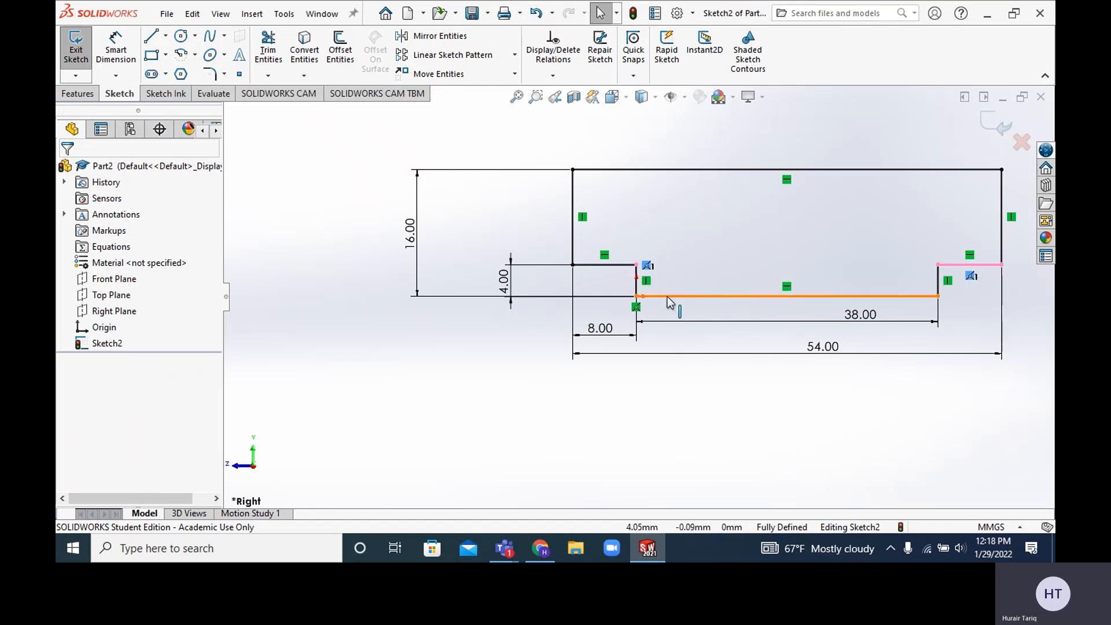
left_click(647, 266)
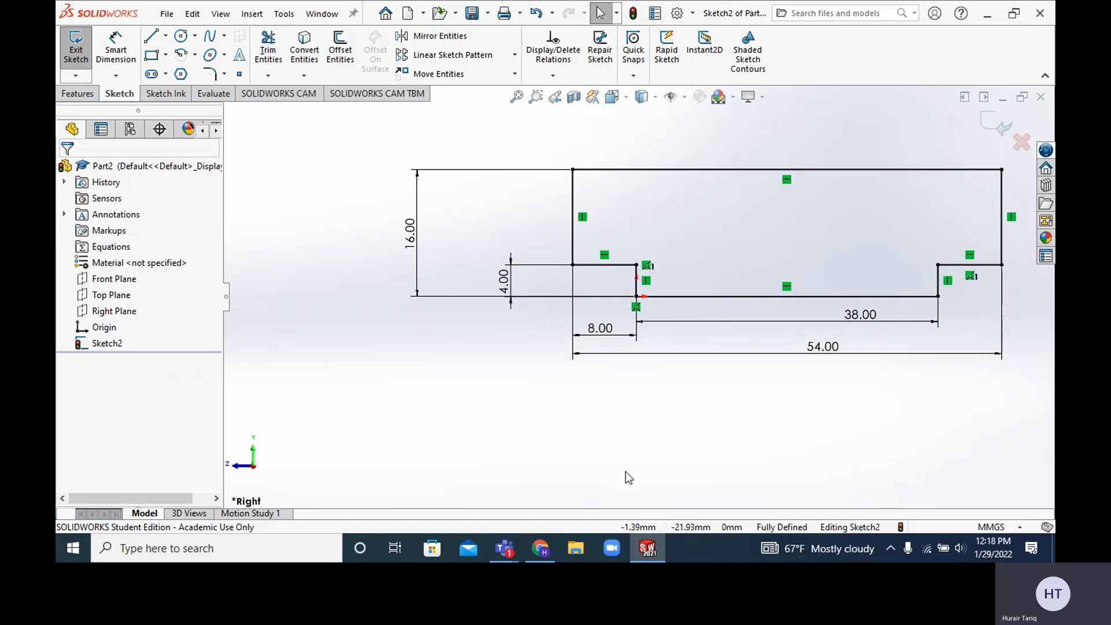
left_click(646, 268)
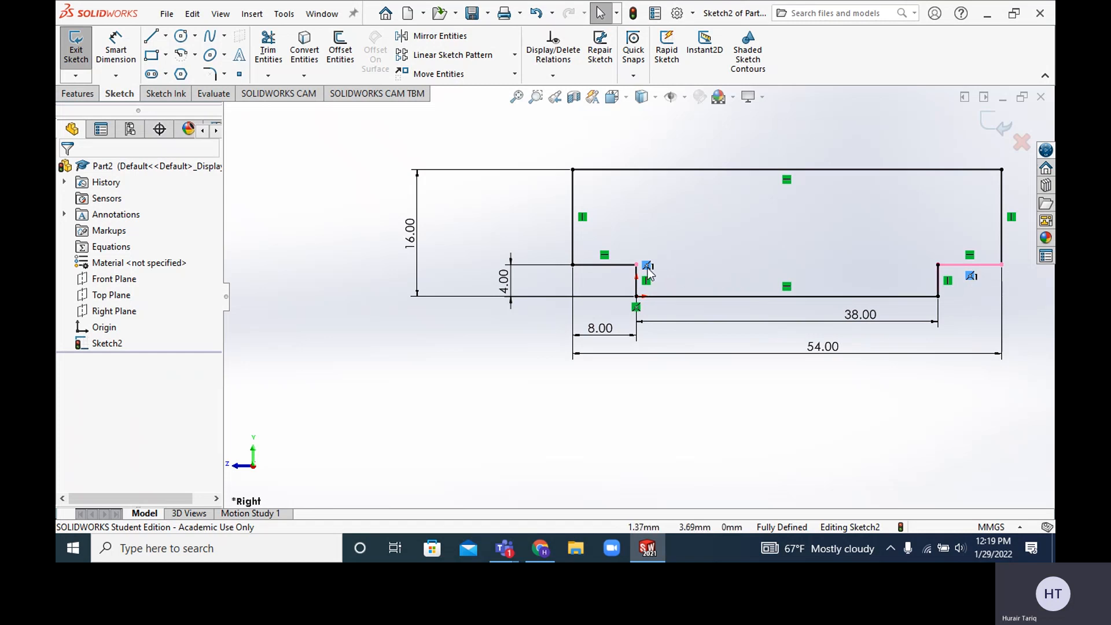
key("Delete")
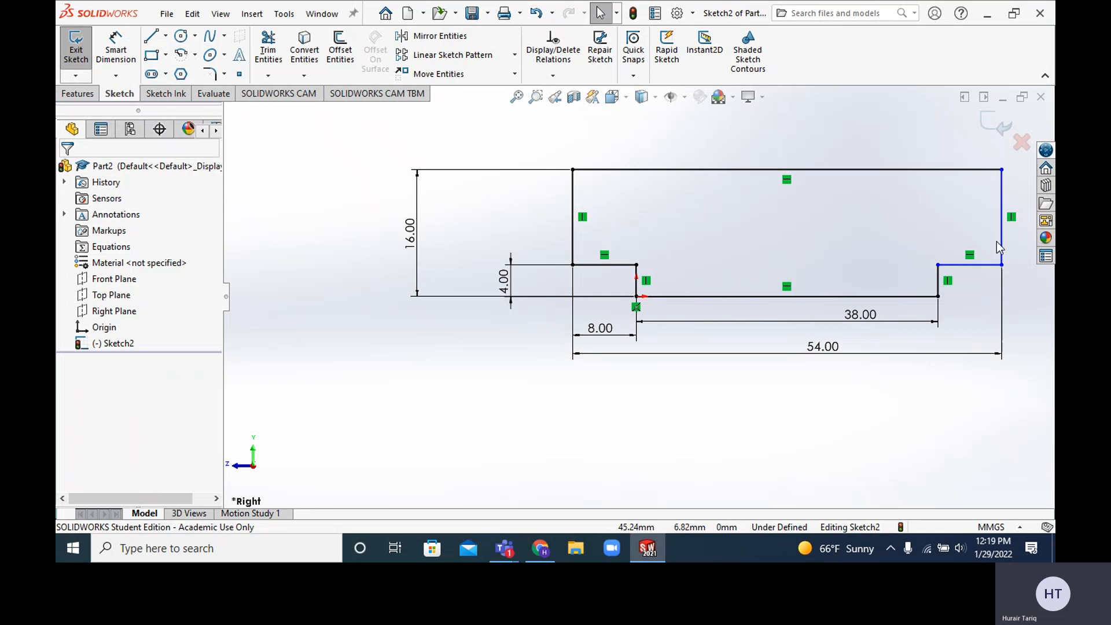
left_click_drag(978, 264, 991, 245)
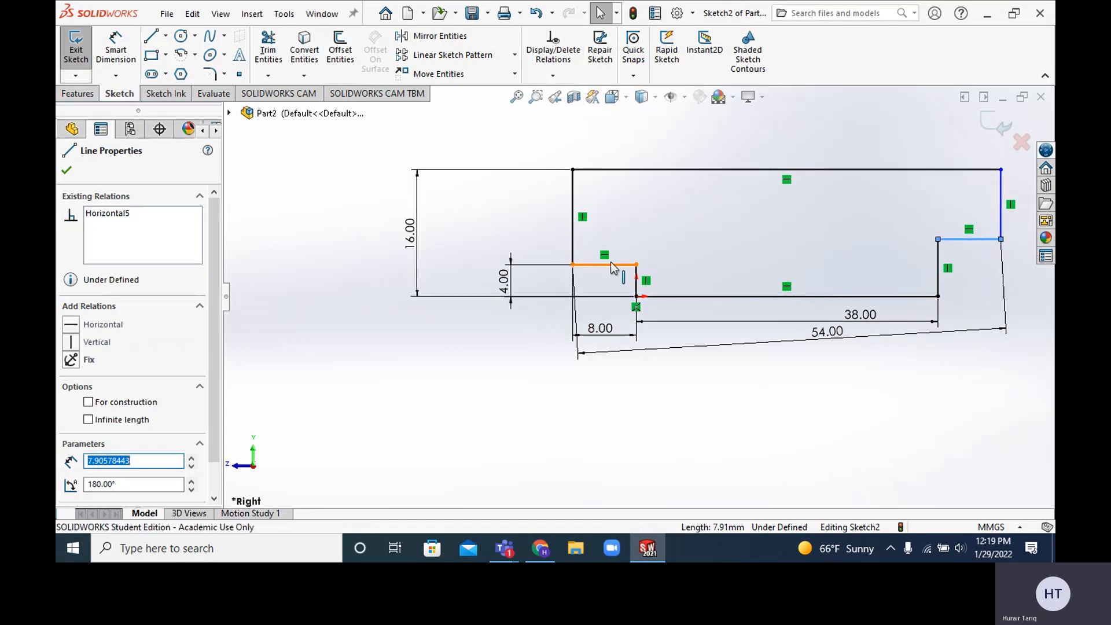
Step: Add a horizontal relation between the two inner step corners on opposite sides of the stem
left_click(553, 75)
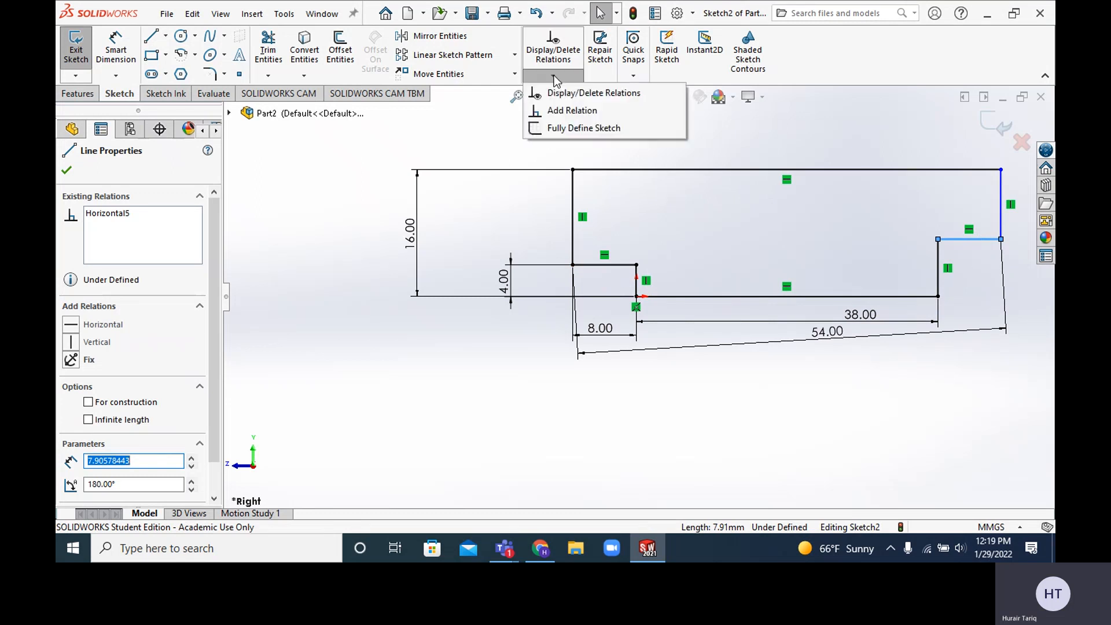
left_click(65, 186)
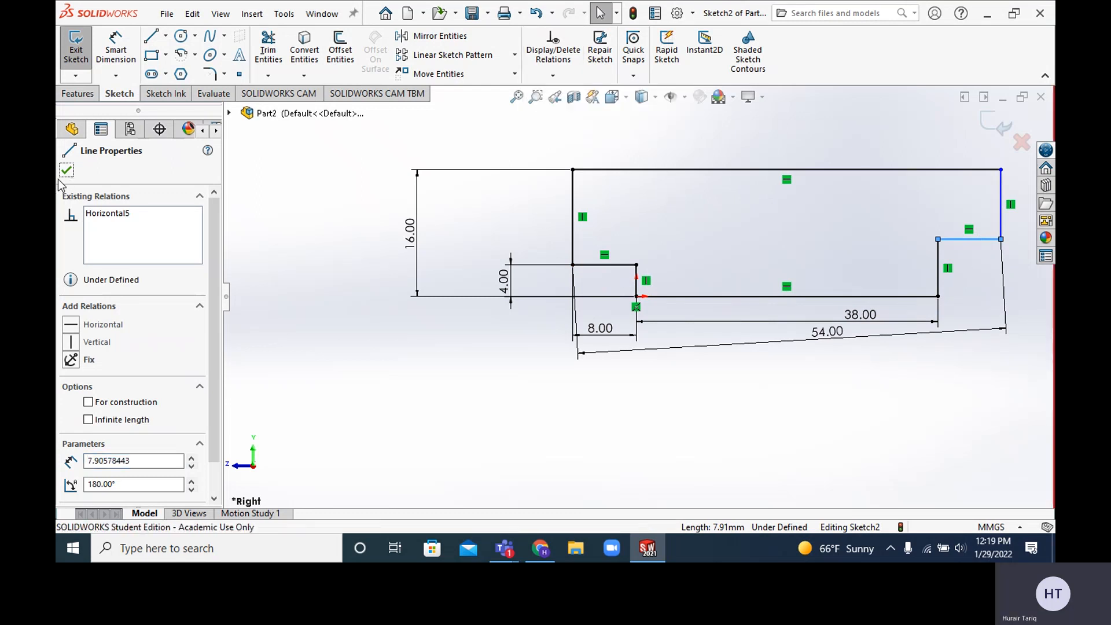
left_click(66, 172)
left_click(552, 75)
left_click(584, 111)
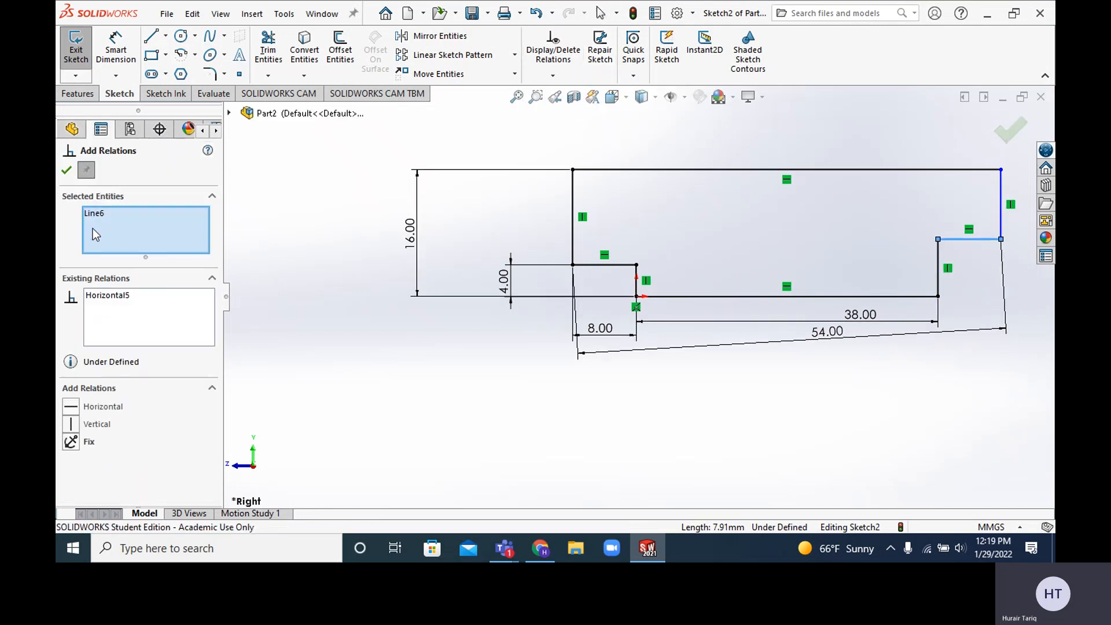
left_click(100, 213)
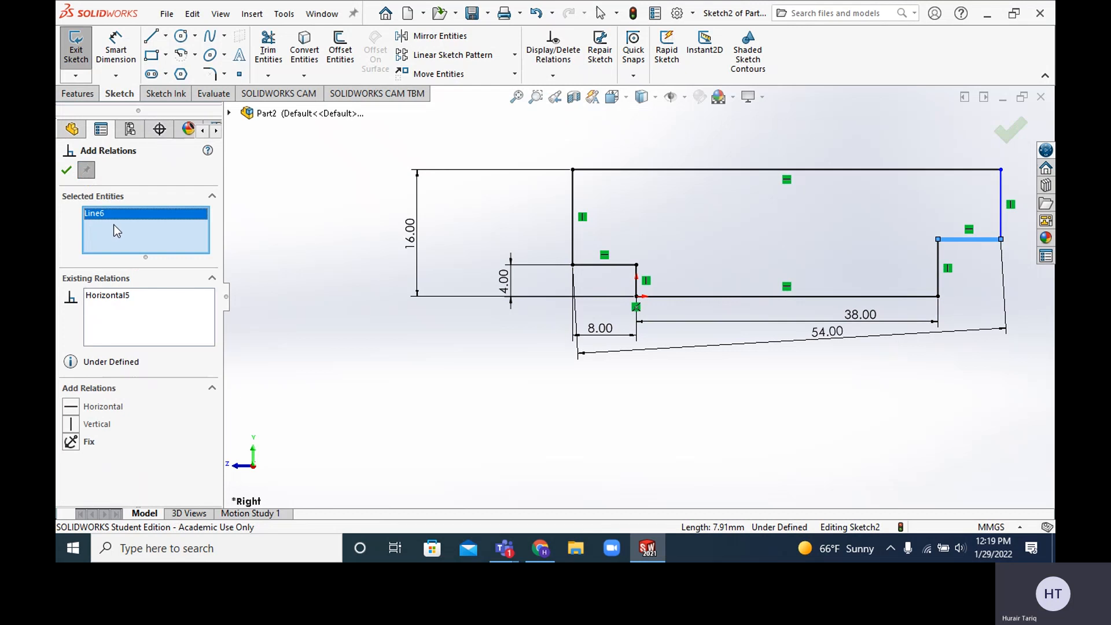
key("Delete")
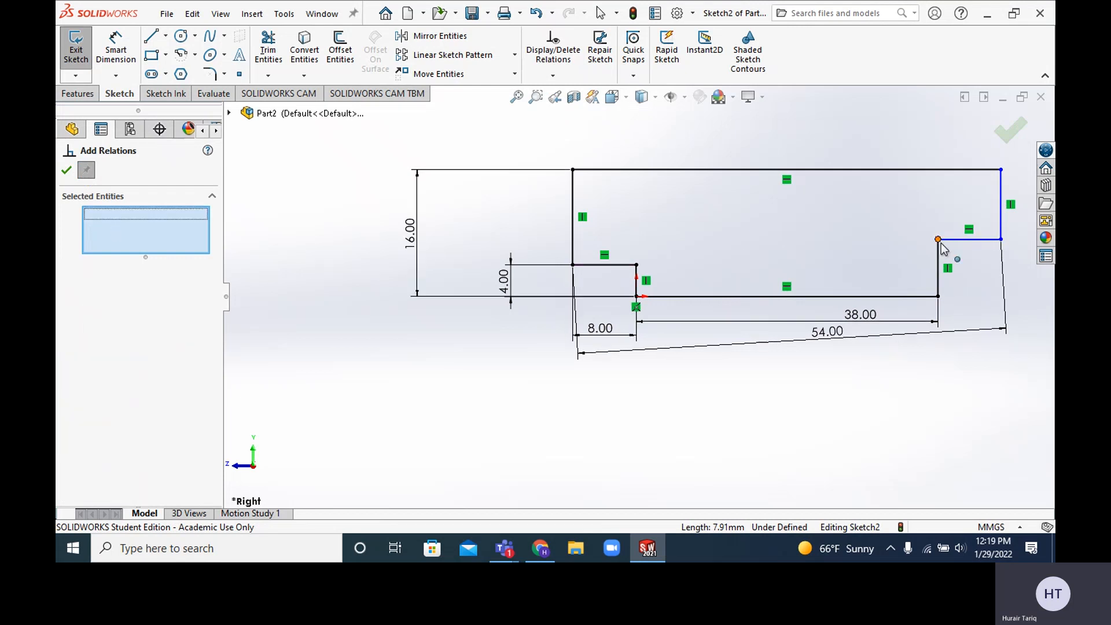
left_click(938, 240)
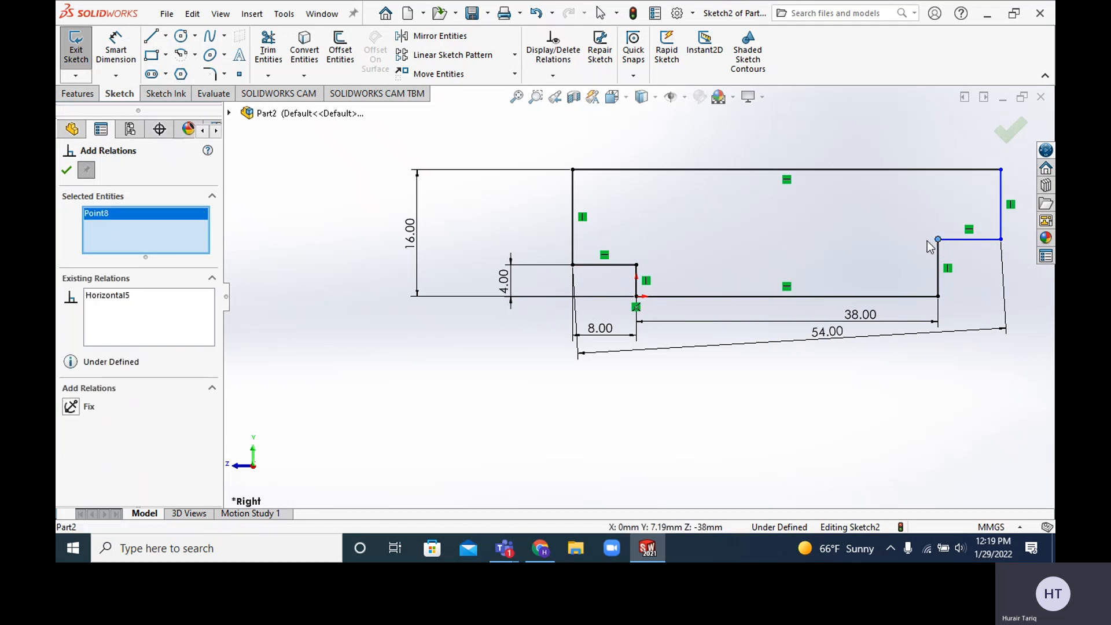
left_click(636, 265)
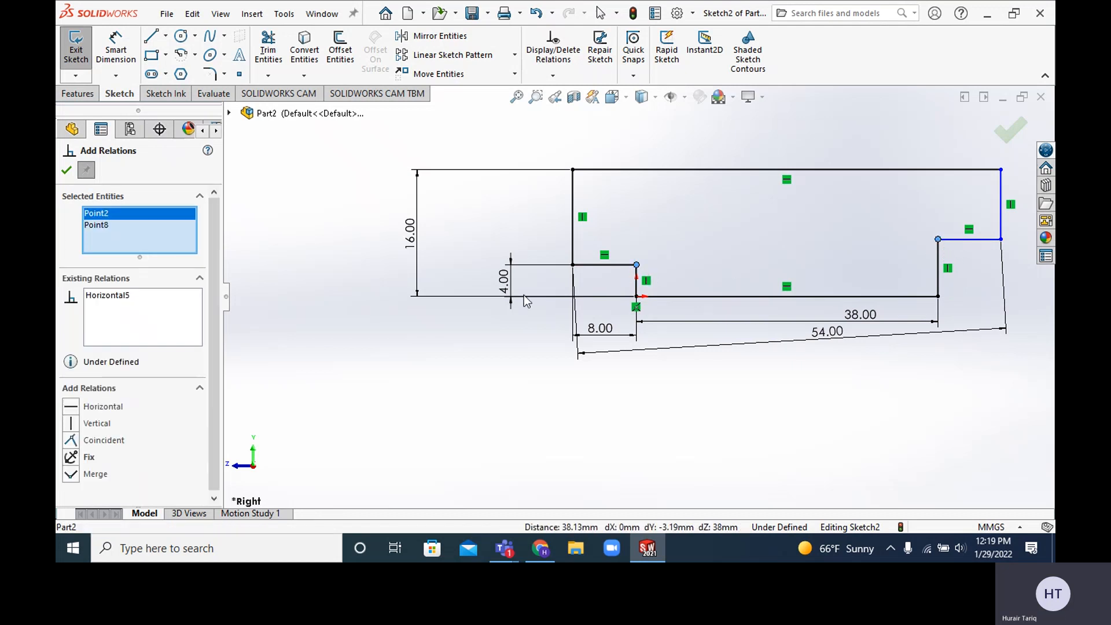
left_click(73, 411)
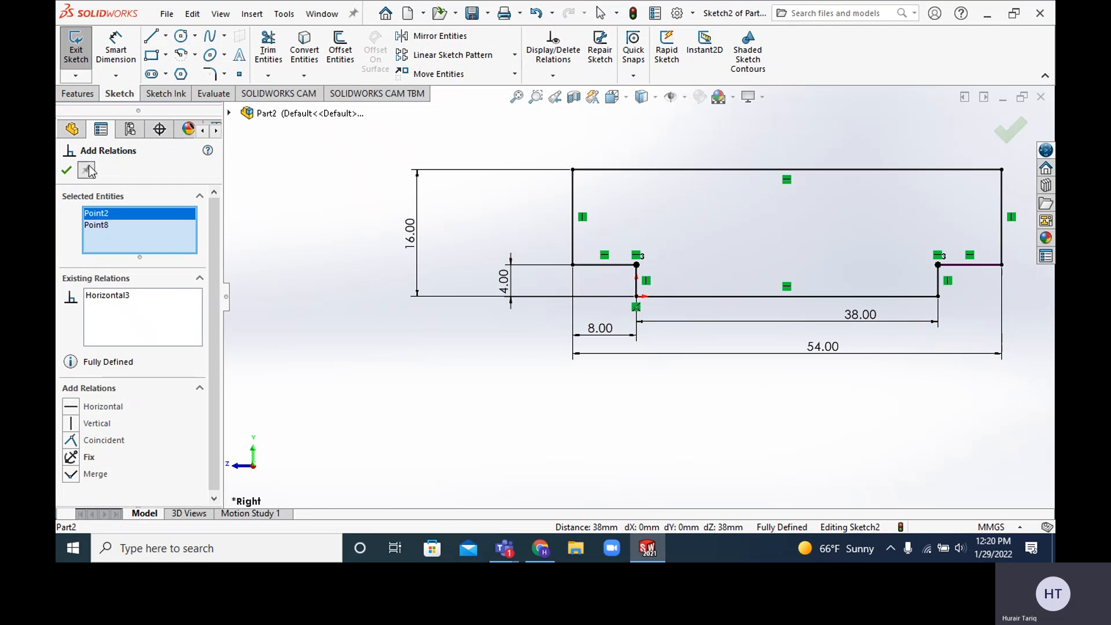
left_click(66, 170)
Step: Extrude the T-shaped profile as a blind boss 89 mm deep in the reversed direction, checking the base length in the browser drawing
scroll(501, 346, "up", 2)
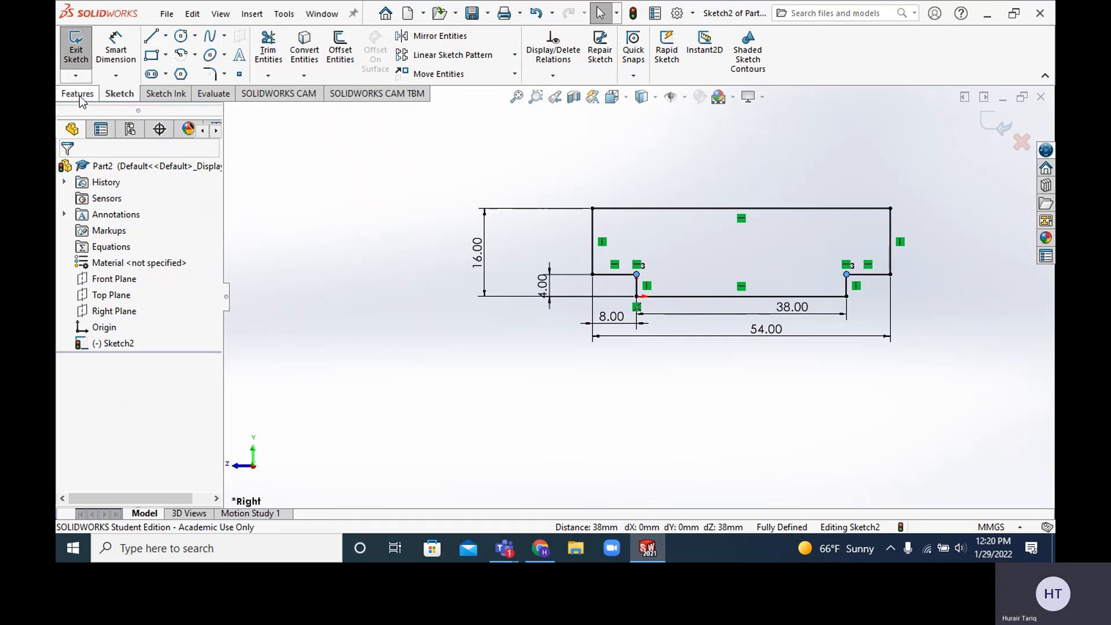
left_click(78, 97)
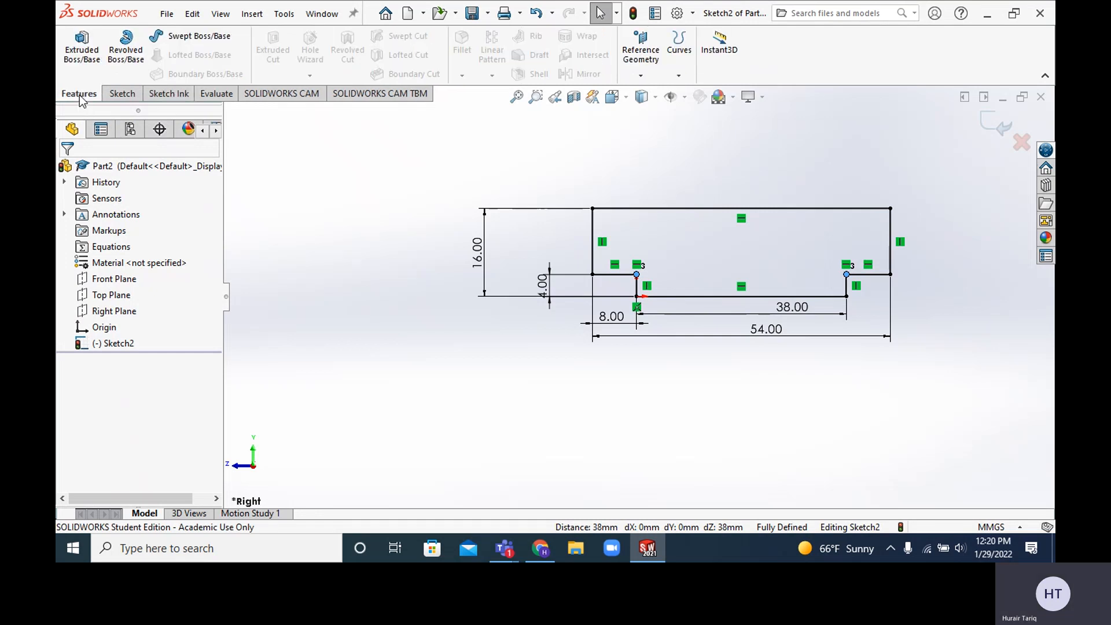
left_click(91, 64)
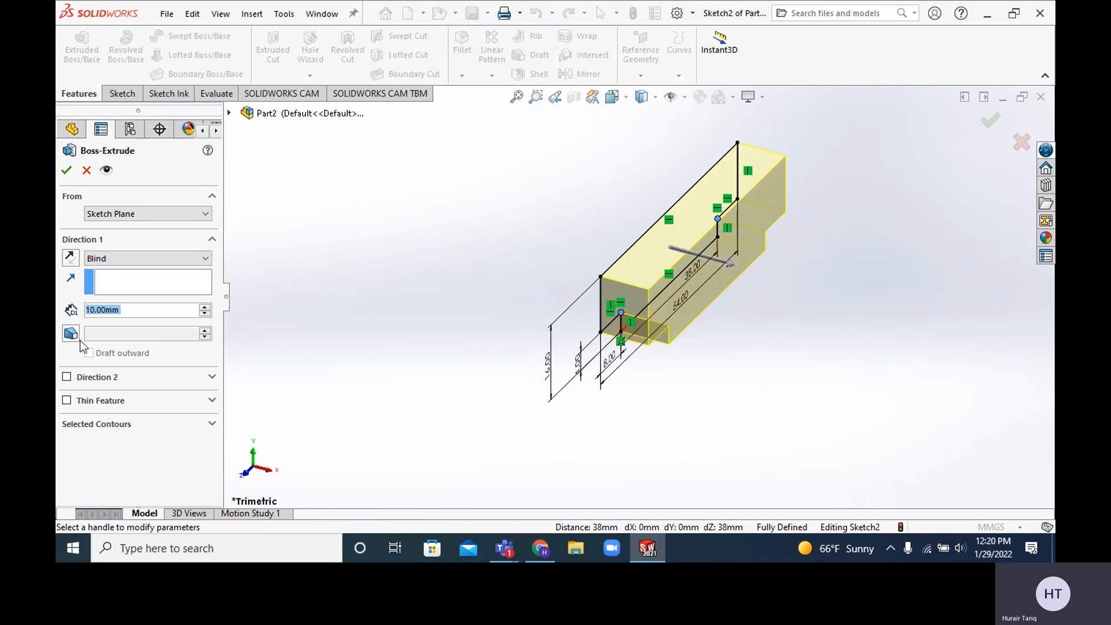
left_click(70, 257)
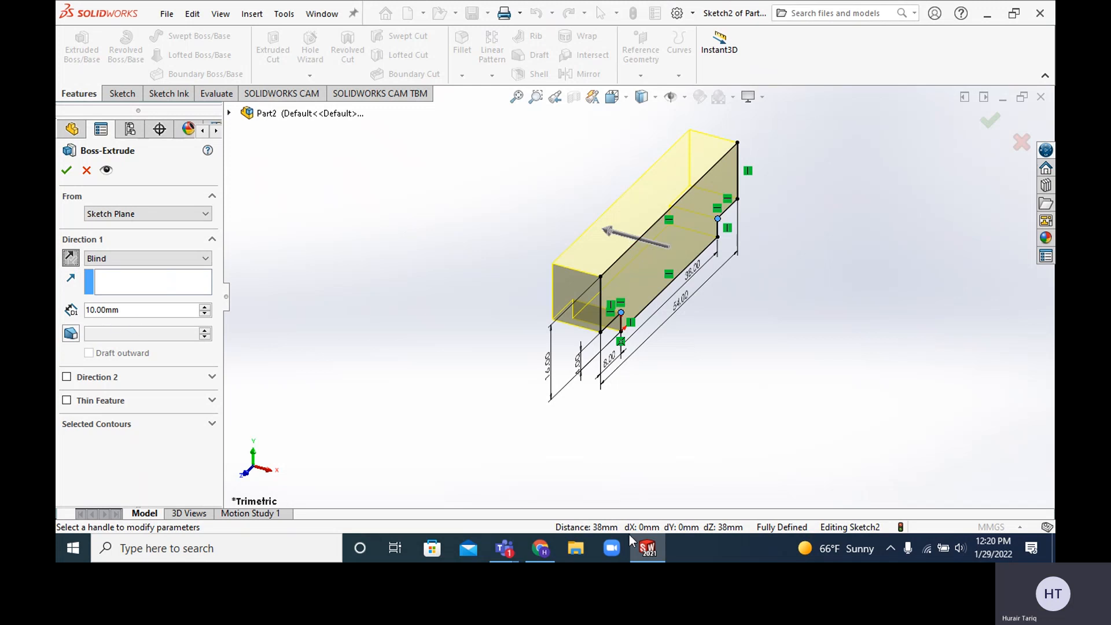
mouse_move(649, 553)
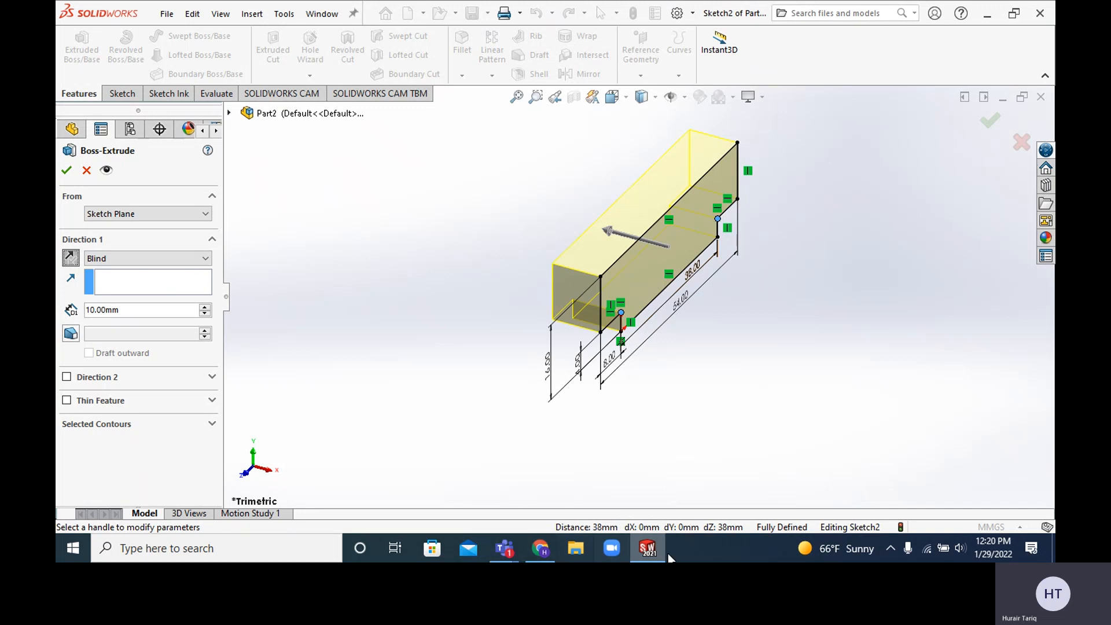
left_click(540, 549)
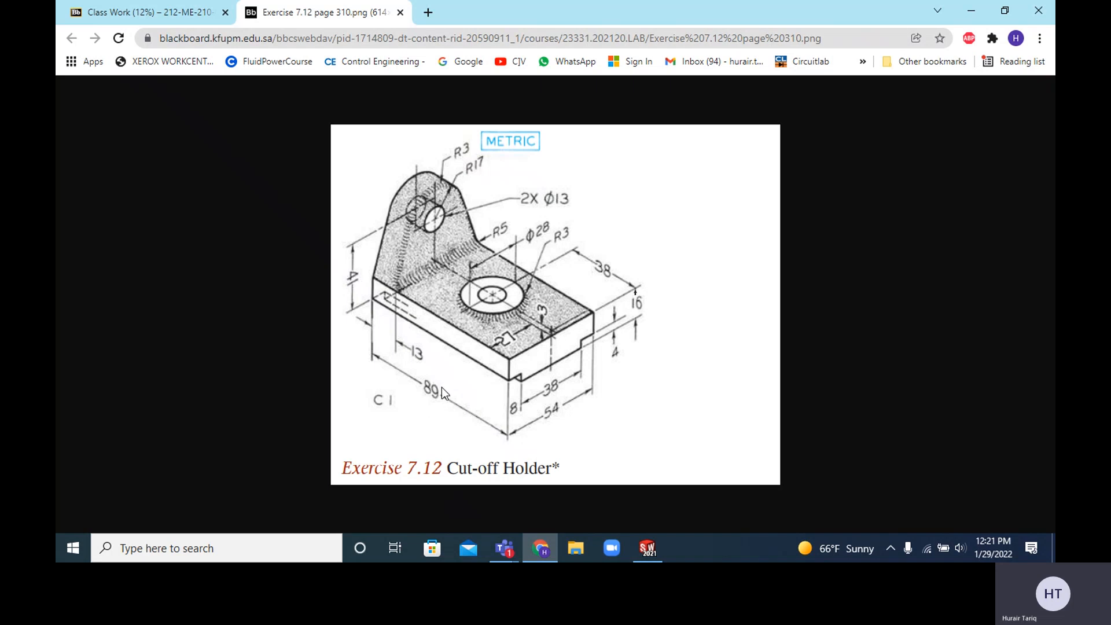
left_click(647, 548)
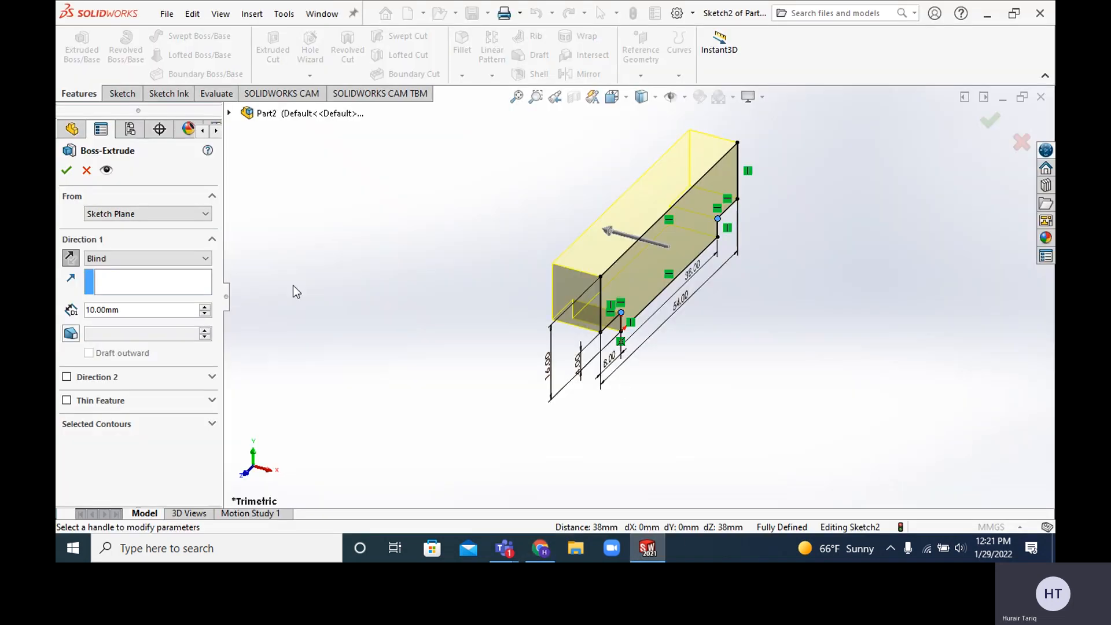
left_click_drag(119, 309, 71, 312)
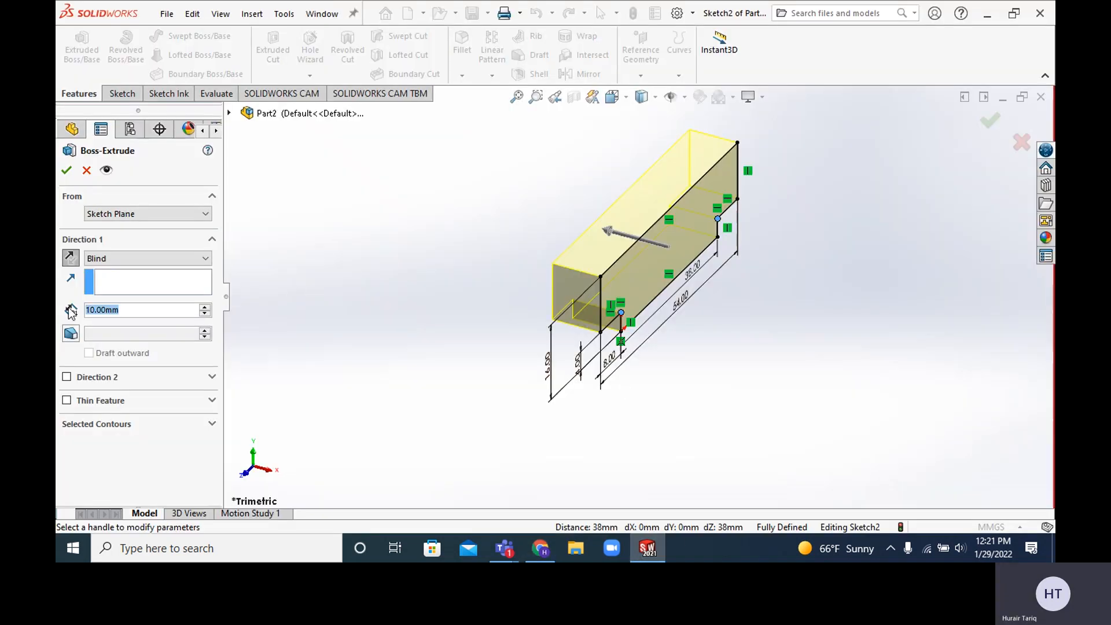
type("89")
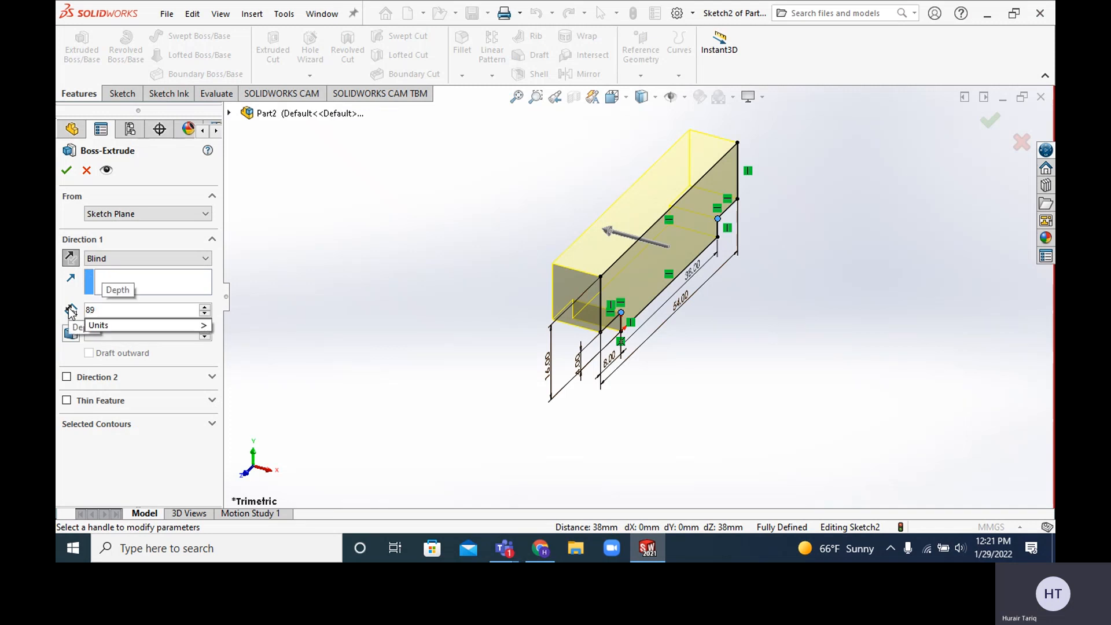
left_click(66, 174)
scroll(369, 374, "up", 4)
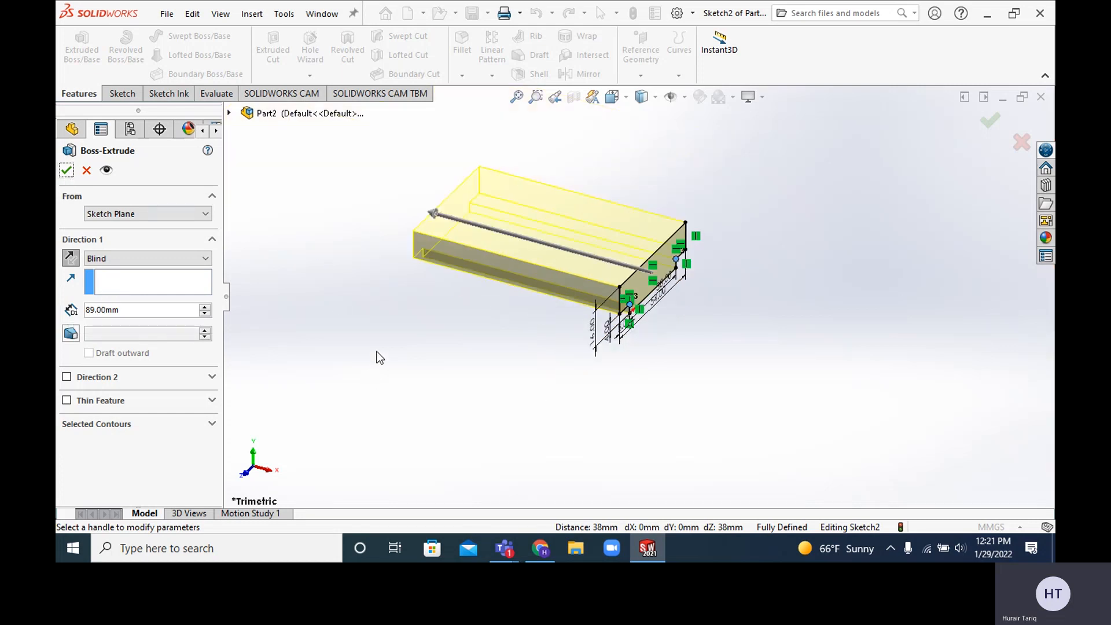
left_click(66, 171)
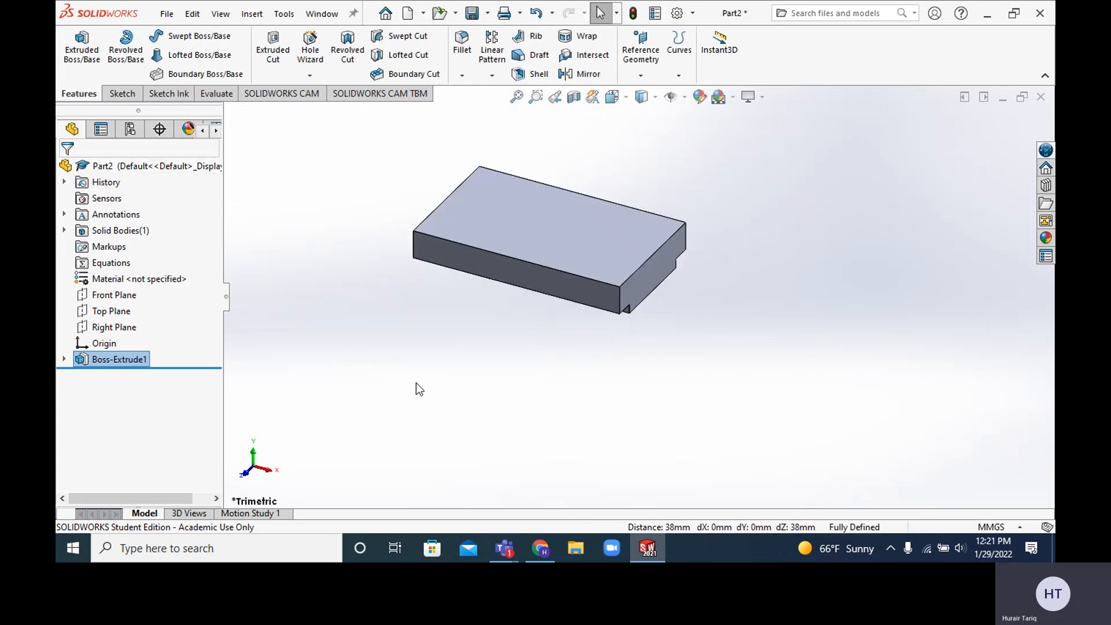
mouse_move(427, 384)
middle_mouse_down()
mouse_move(445, 304)
mouse_move(513, 303)
mouse_move(459, 334)
mouse_move(419, 394)
mouse_move(428, 401)
middle_mouse_up()
left_click(613, 96)
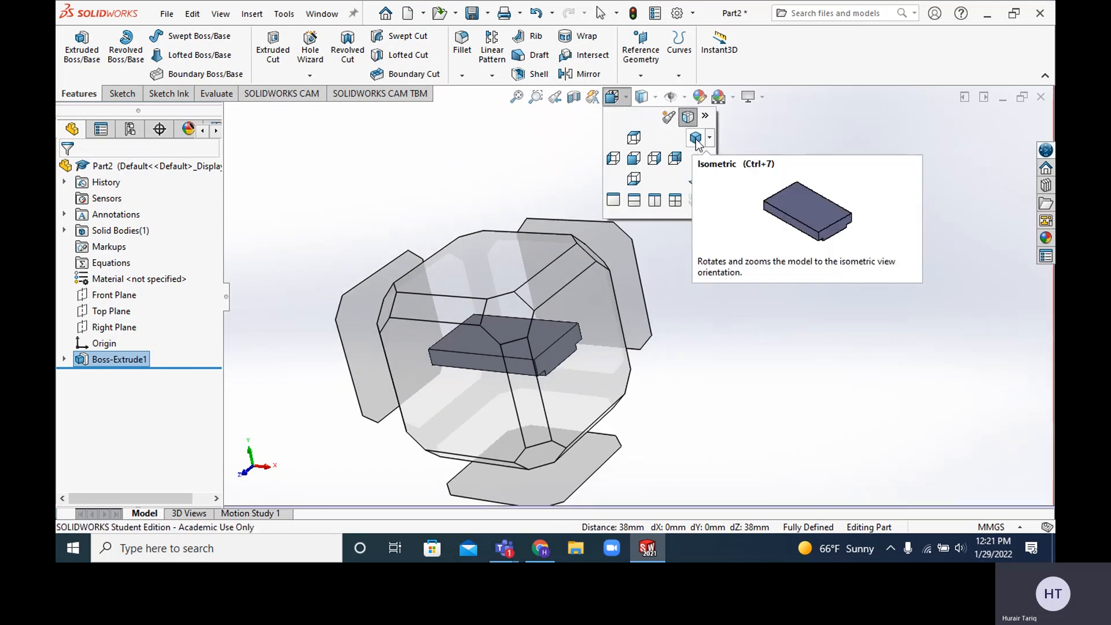
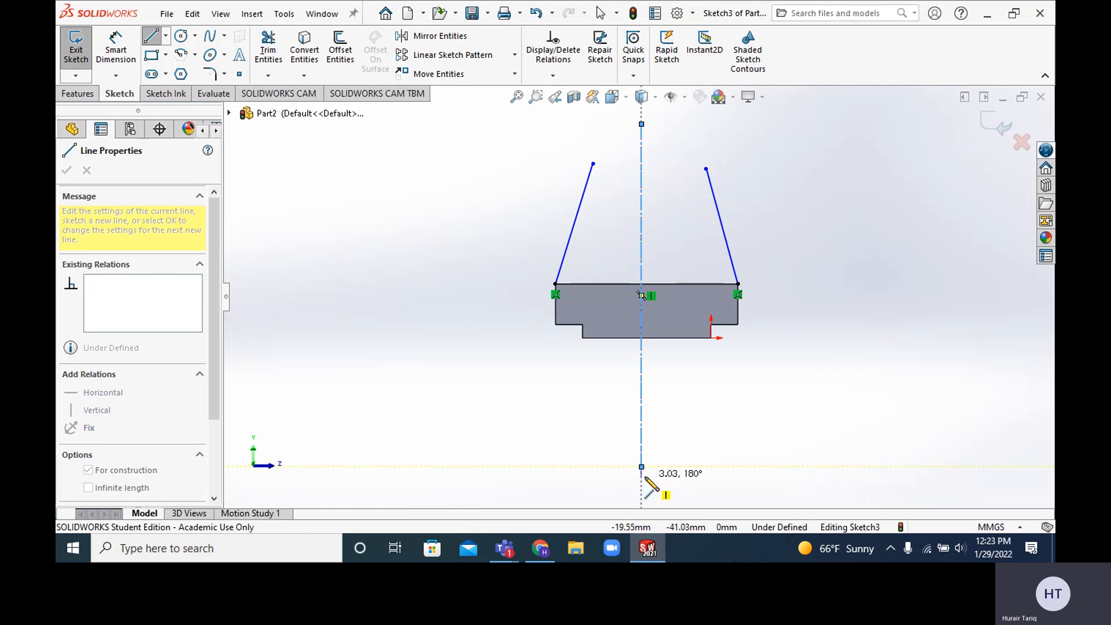
Step: Finish the vertical construction centerline through the middle of the base's end face
key("Escape")
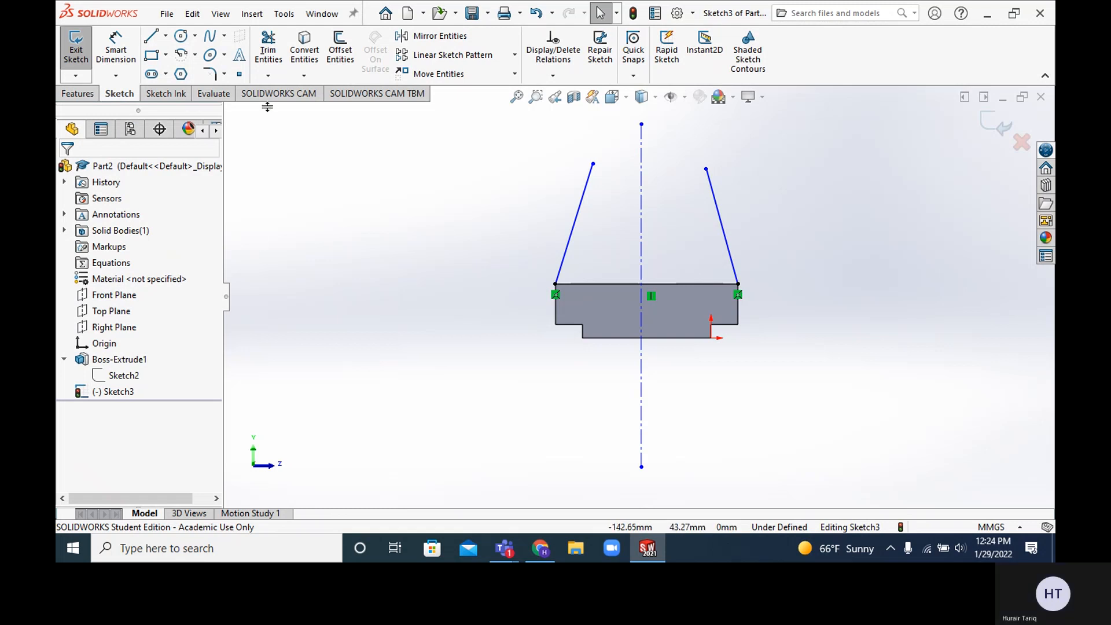
Step: Add a symmetric relation that centres the vertical construction line between the two outer side edges of the base
left_click(552, 75)
left_click(561, 110)
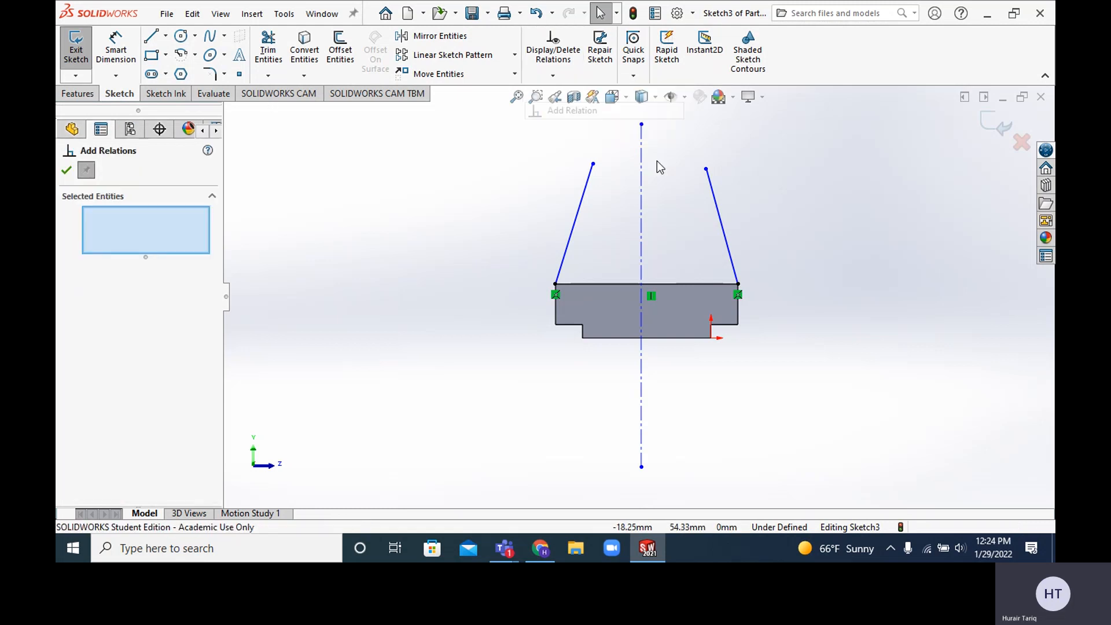
left_click(738, 316)
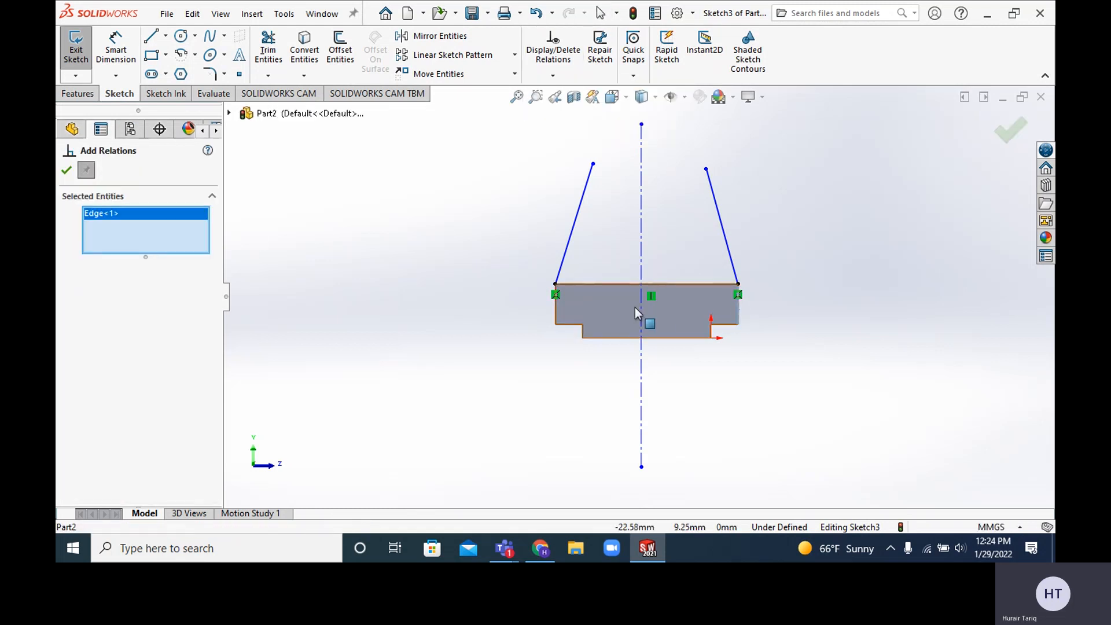
left_click(640, 307)
left_click(557, 304)
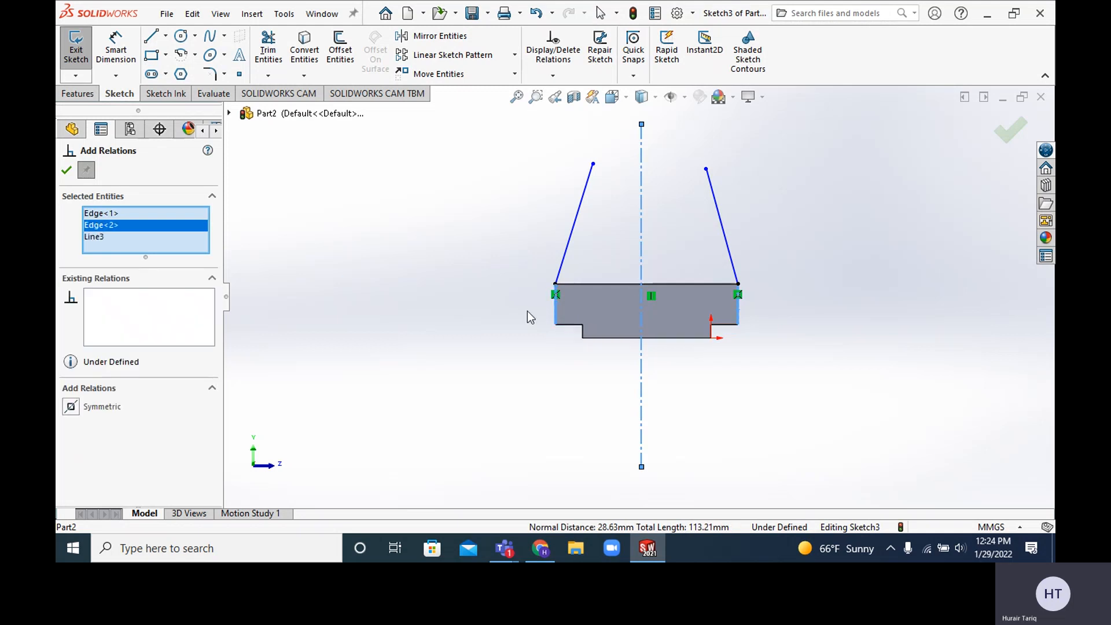
left_click(70, 408)
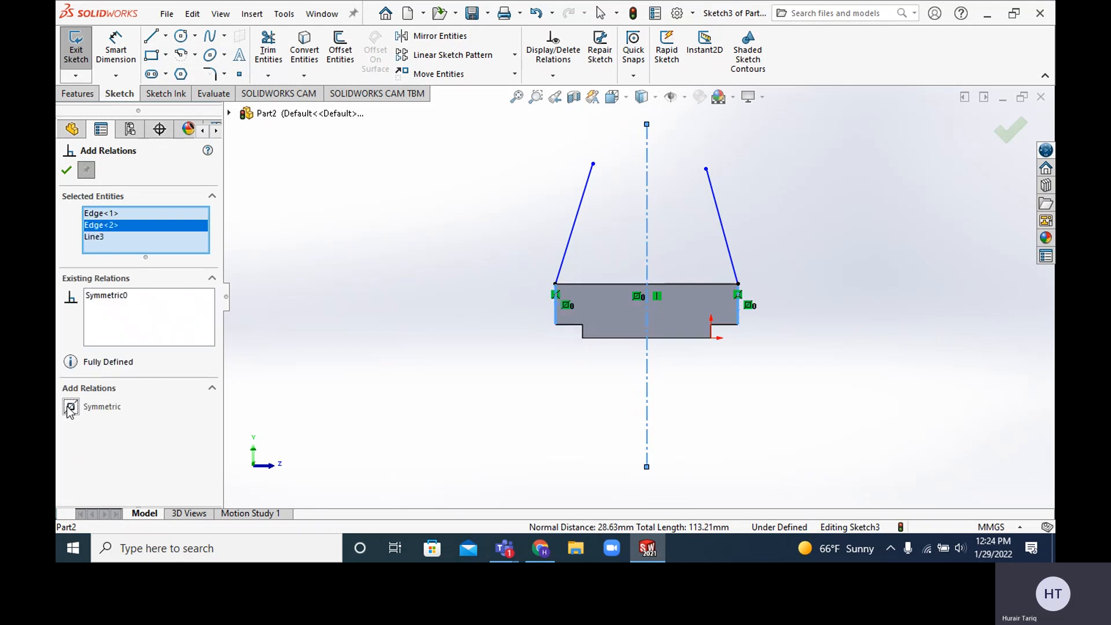
left_click(66, 170)
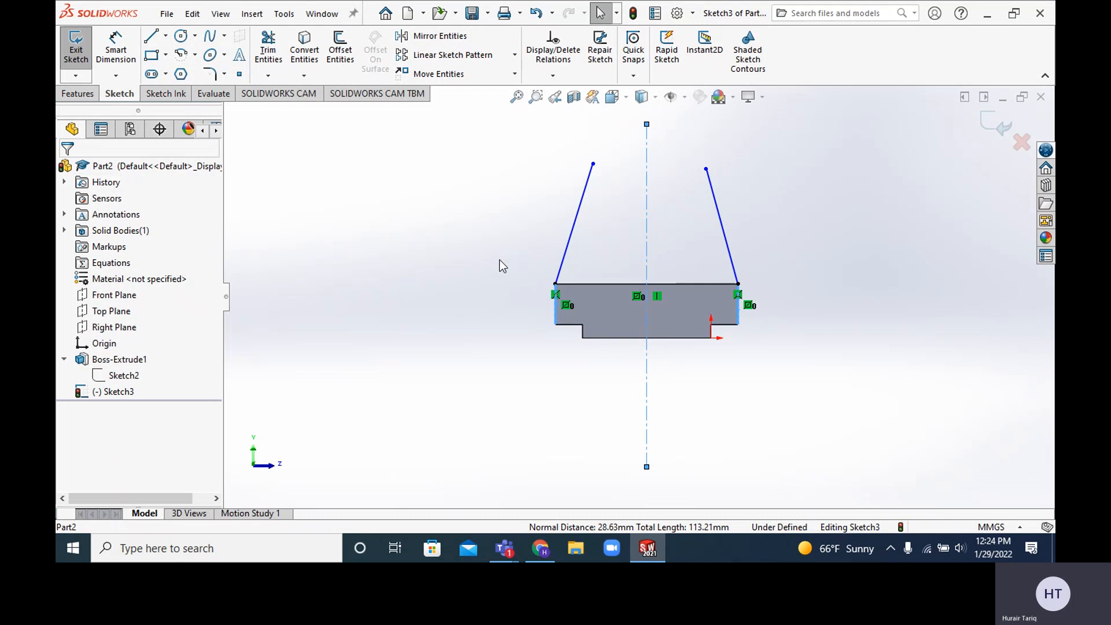
Step: Sketch a circle of about 12 mm radius centred on the vertical centerline, just below its upper end
left_click(181, 36)
scroll(648, 151, "down", 3)
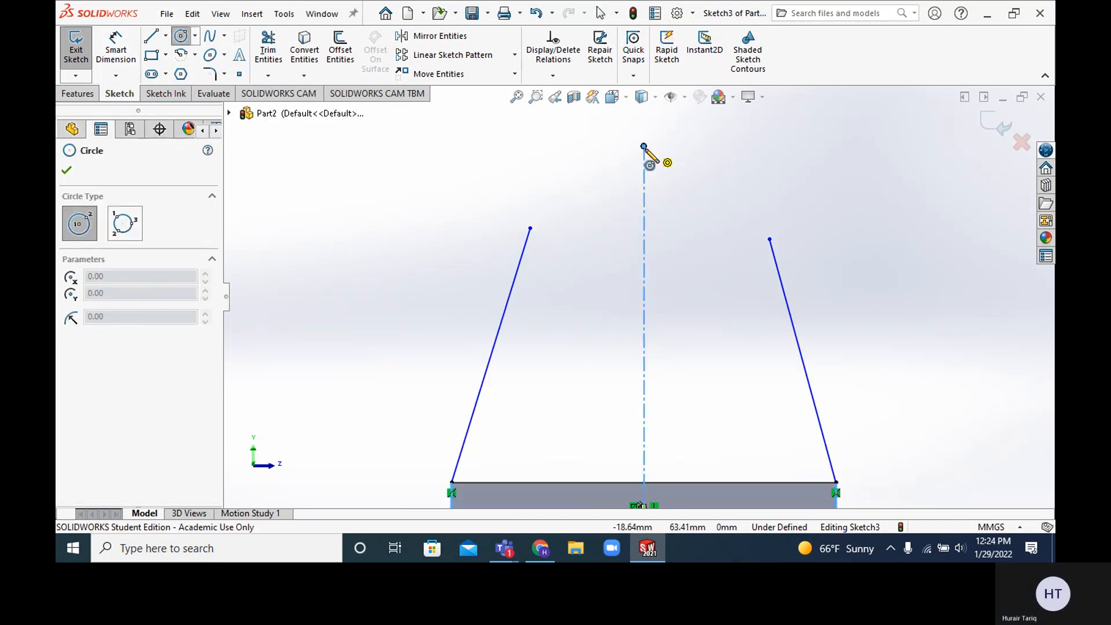
left_click(644, 153)
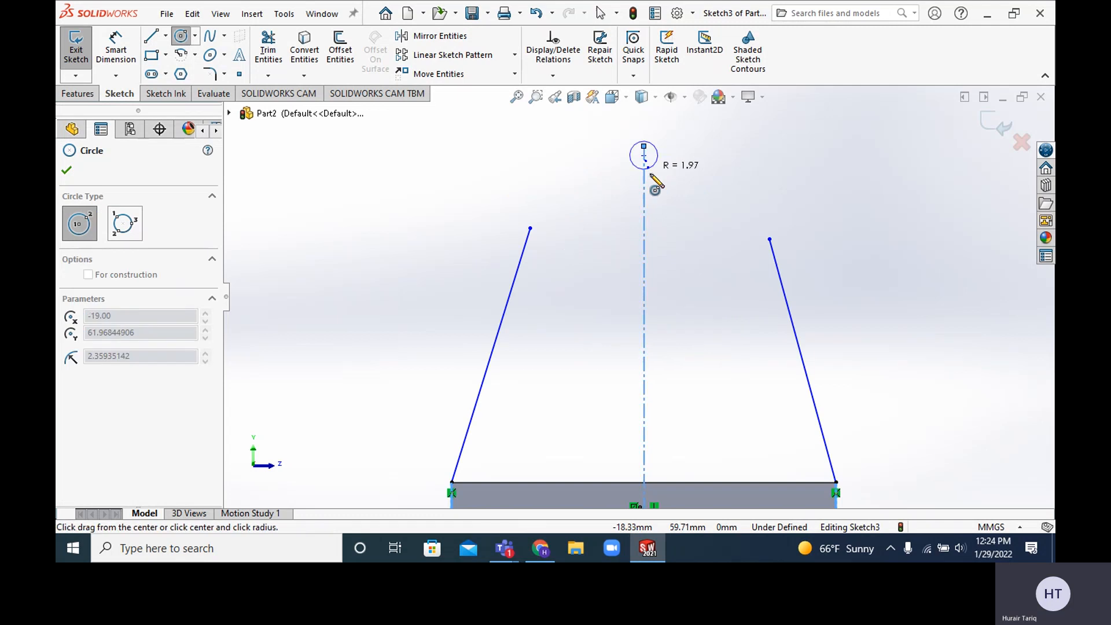
left_click(661, 231)
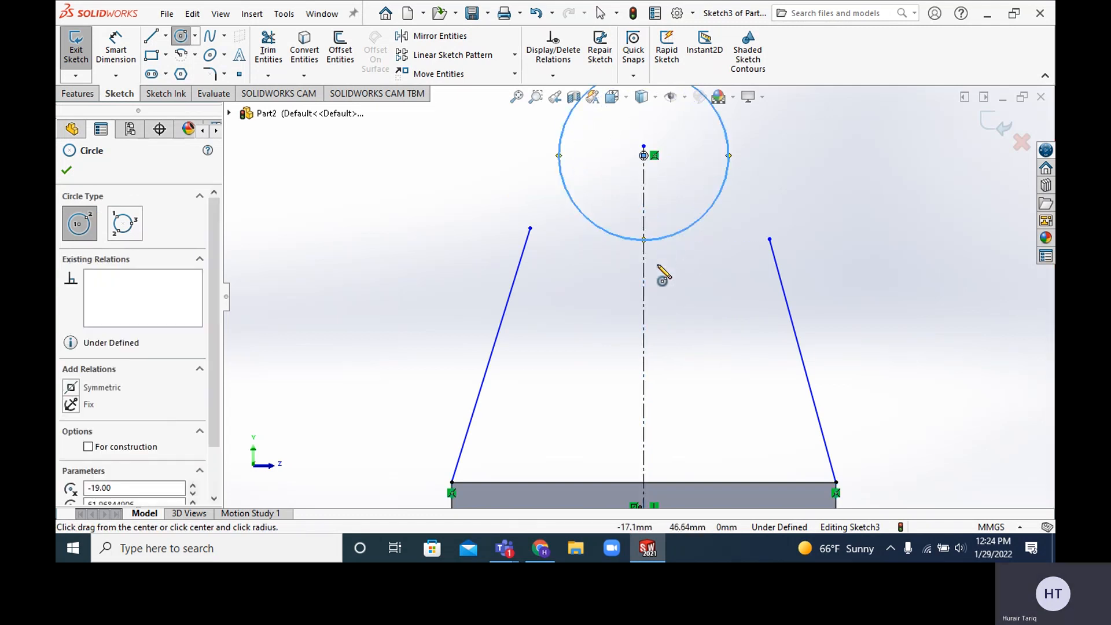
scroll(662, 272, "up", 3)
scroll(645, 211, "down", 3)
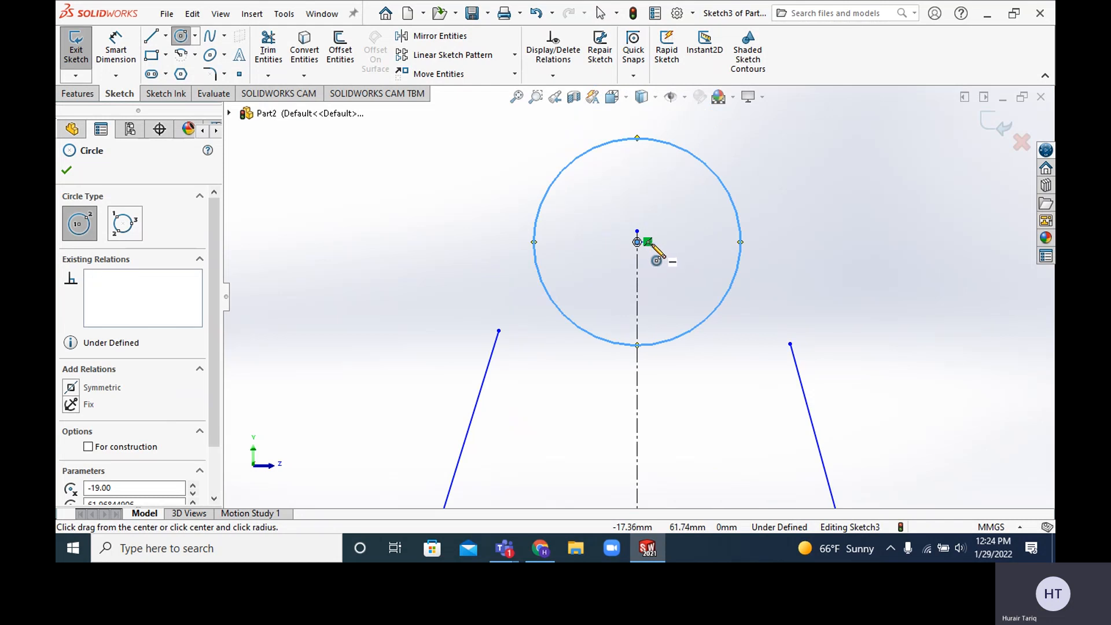
key("Escape")
key("Escape")
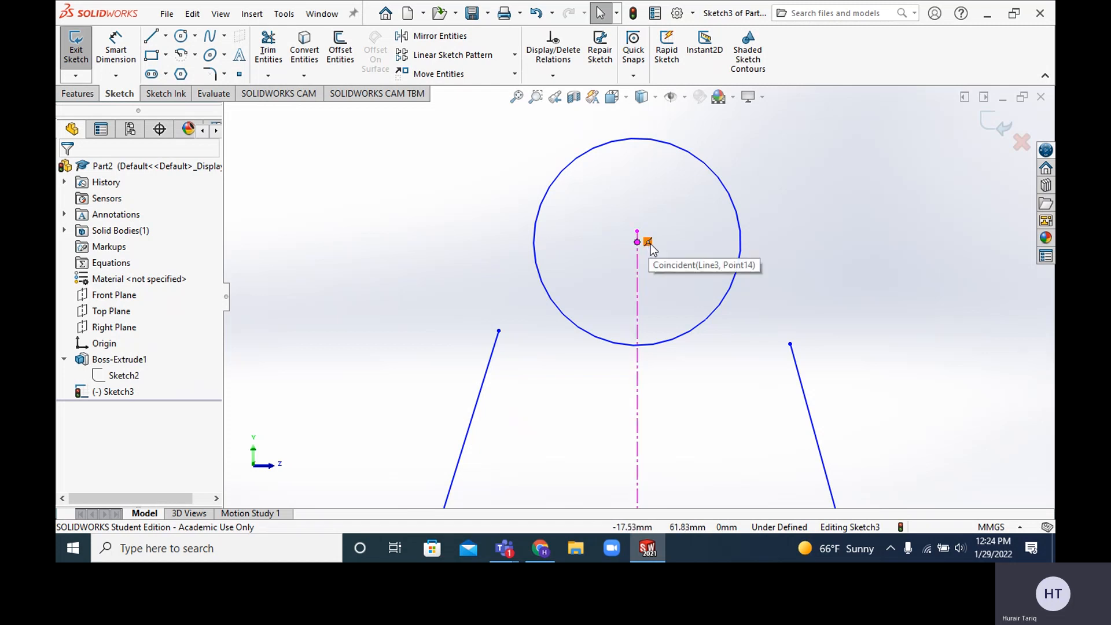
Step: Extend the centerline's upper endpoint vertically to about 69 mm above the origin, clear of the circle's centre
scroll(650, 245, "up", 4)
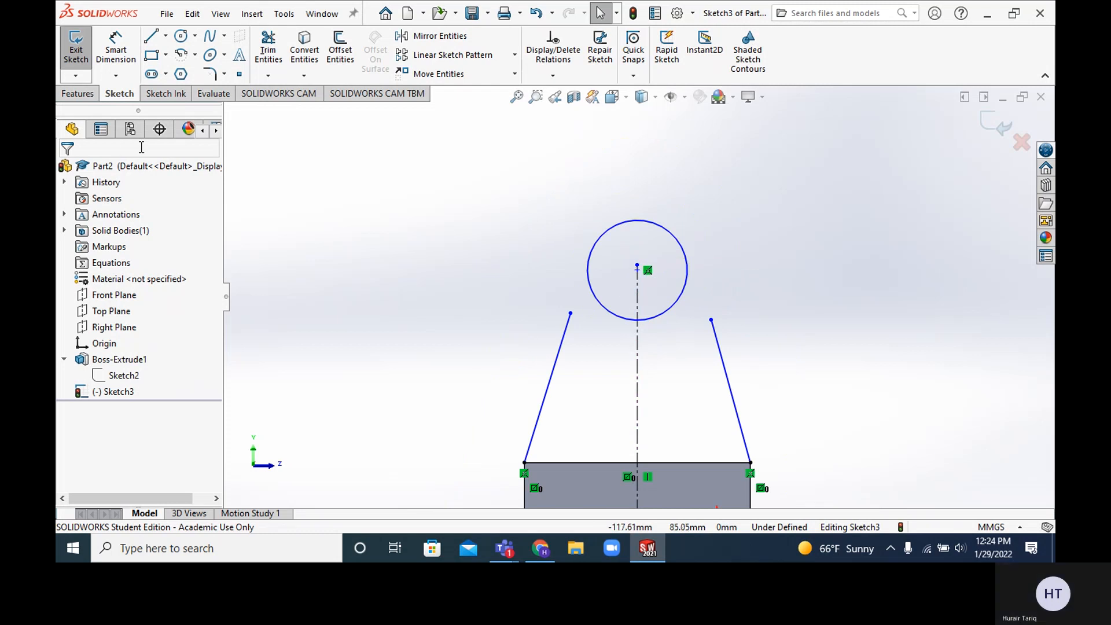
scroll(636, 275, "down", 3)
scroll(650, 297, "down", 3)
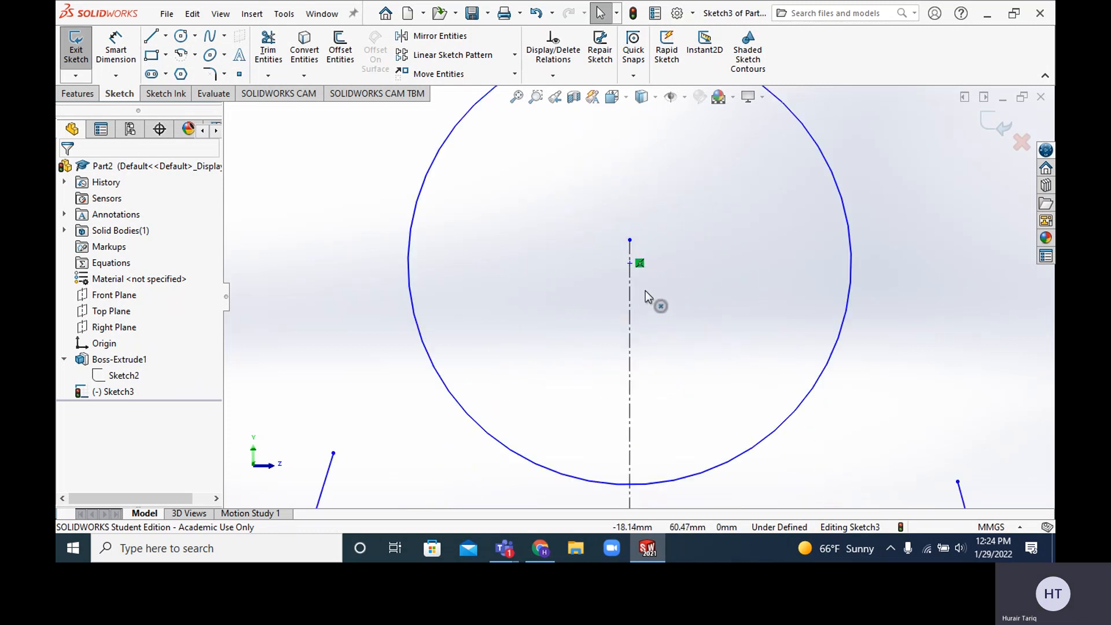
scroll(628, 254, "down", 4)
scroll(629, 254, "up", 4)
left_click_drag(633, 265, 633, 161)
scroll(642, 264, "up", 2)
scroll(637, 292, "up", 1)
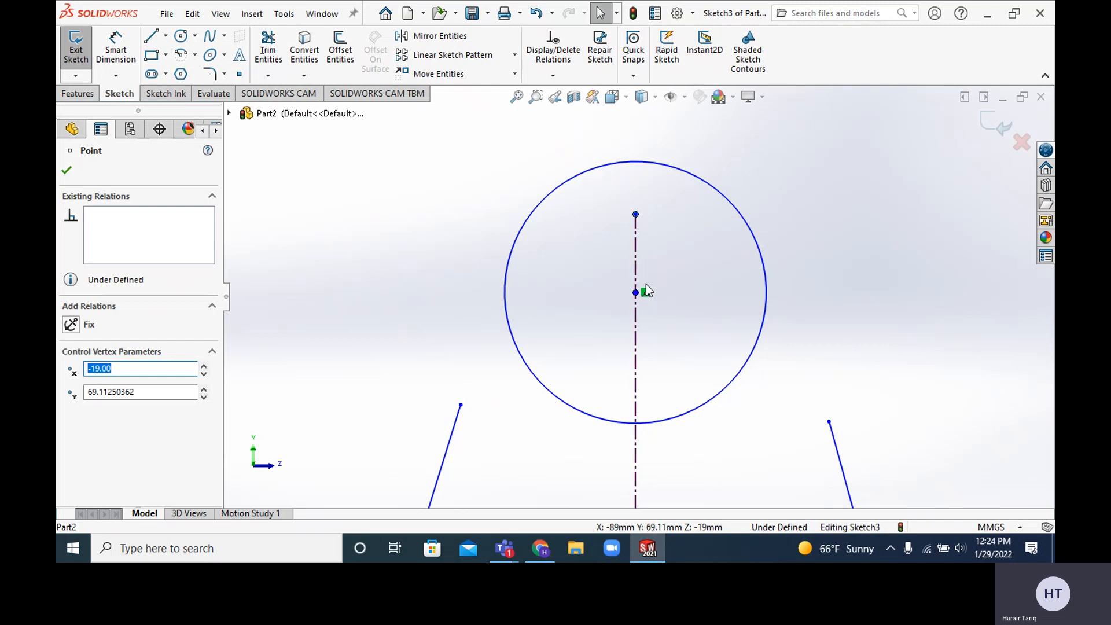
Step: Dimension the vertical distance from the base's left lower flange corner to the circle's centre as 41 mm
left_click(123, 67)
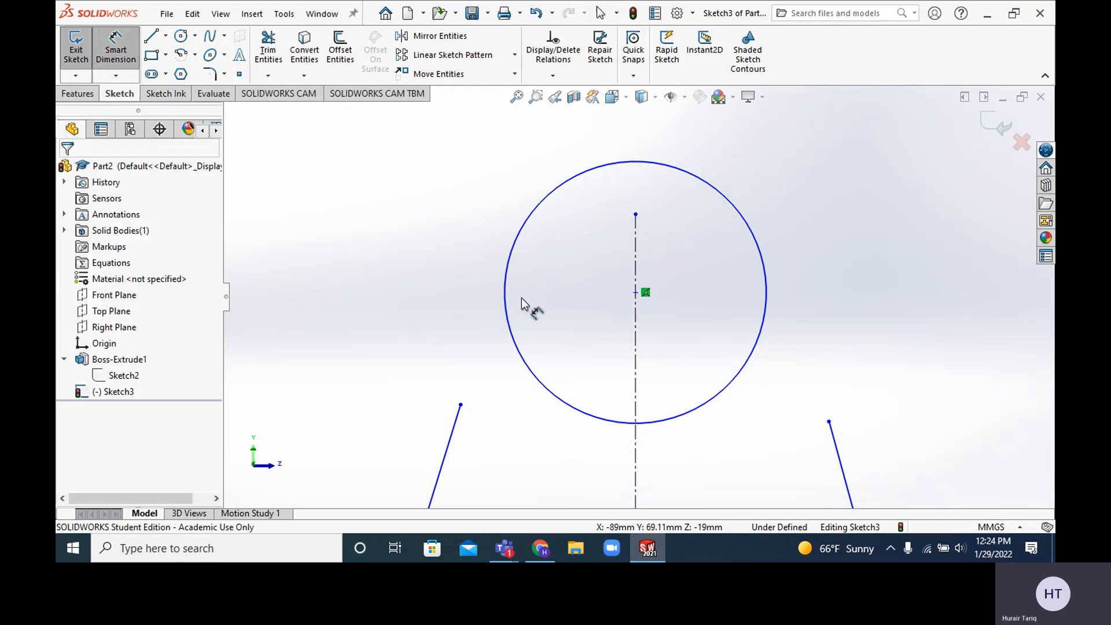
scroll(639, 296, "up", 5)
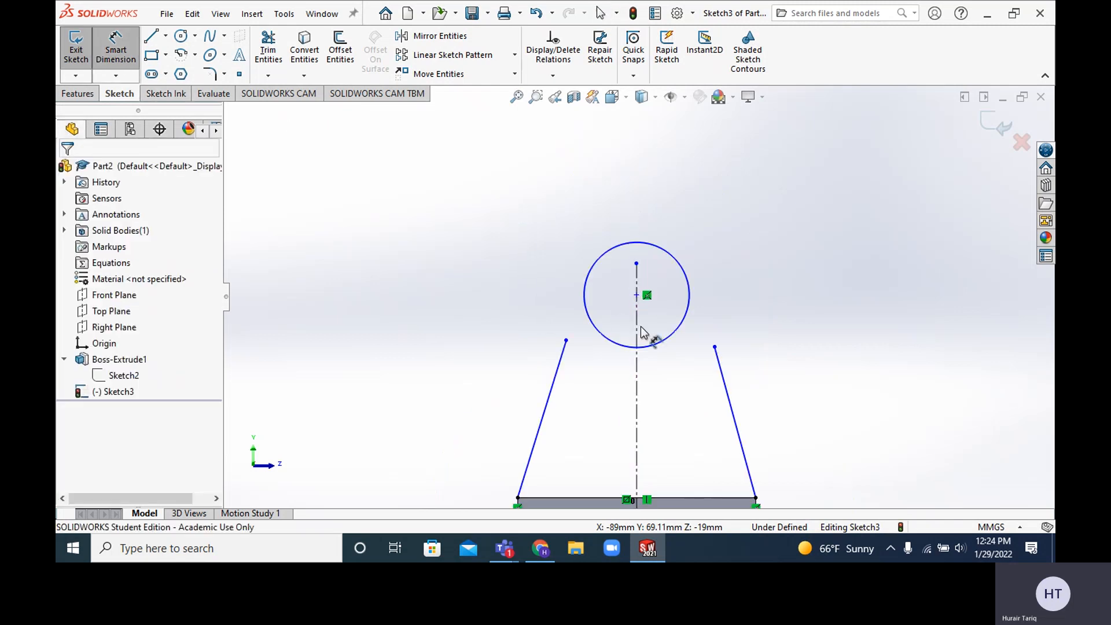
left_click(636, 296)
scroll(640, 347, "up", 2)
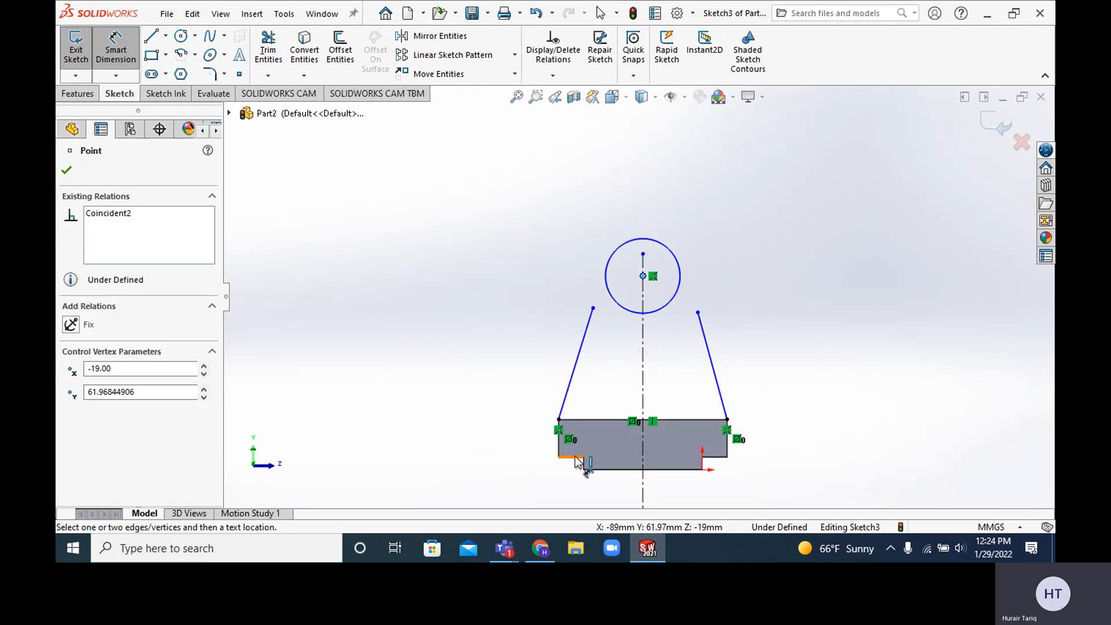
left_click(559, 457)
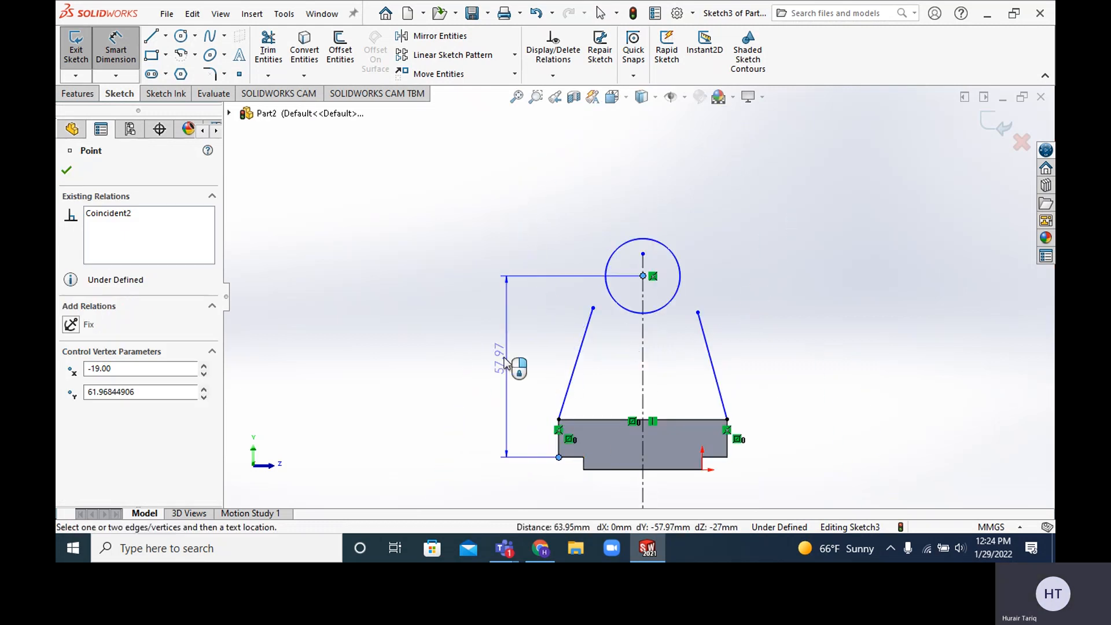
left_click(478, 376)
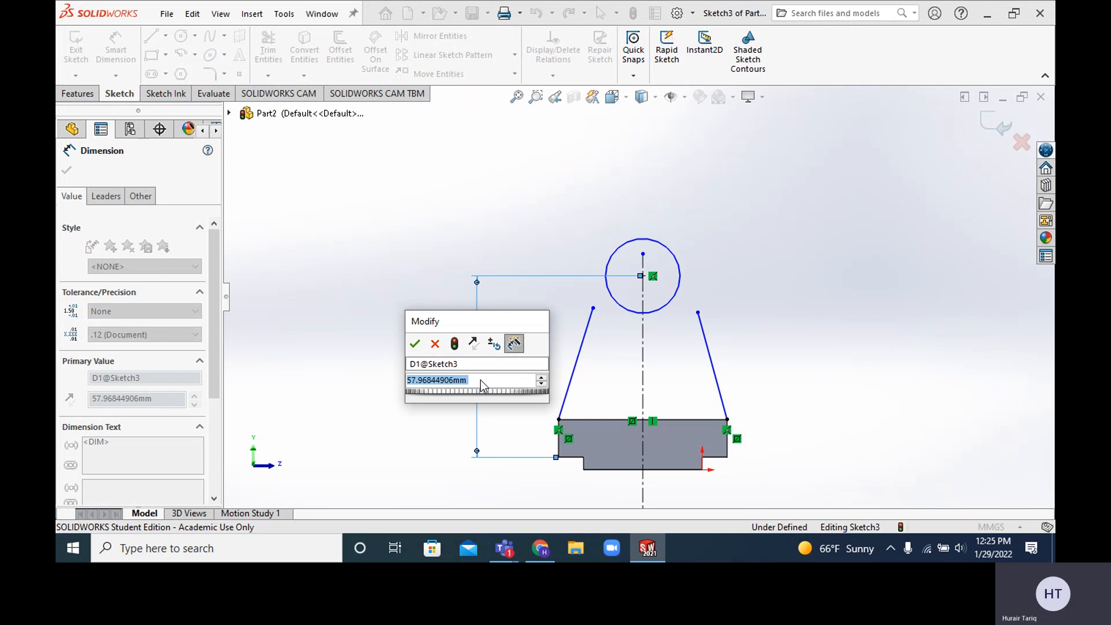
type("40")
key("Return")
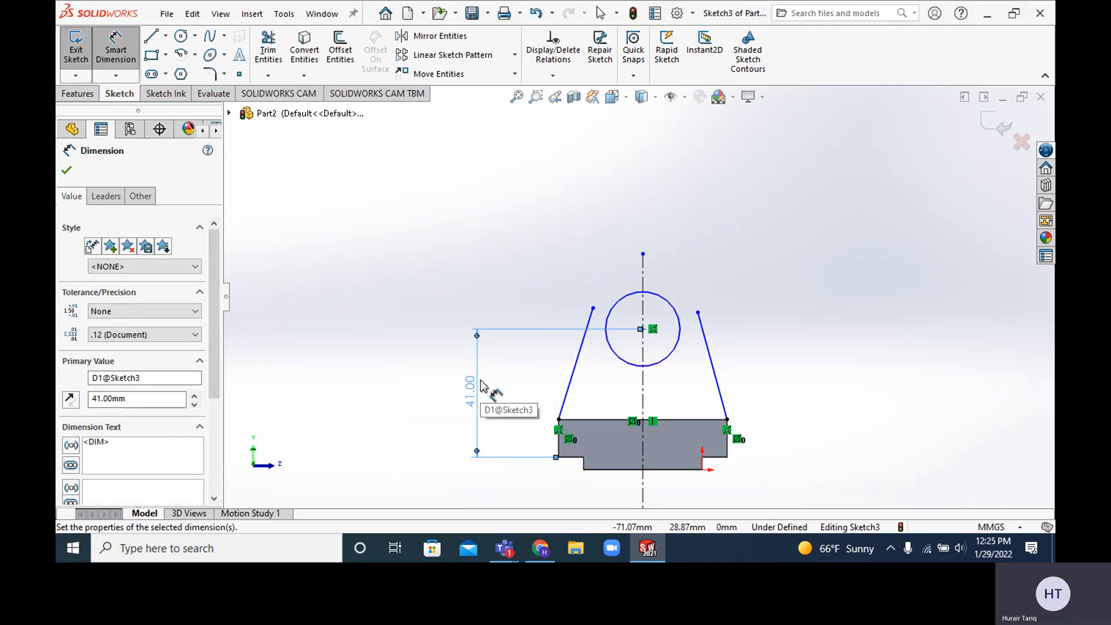
scroll(483, 387, "up", 1)
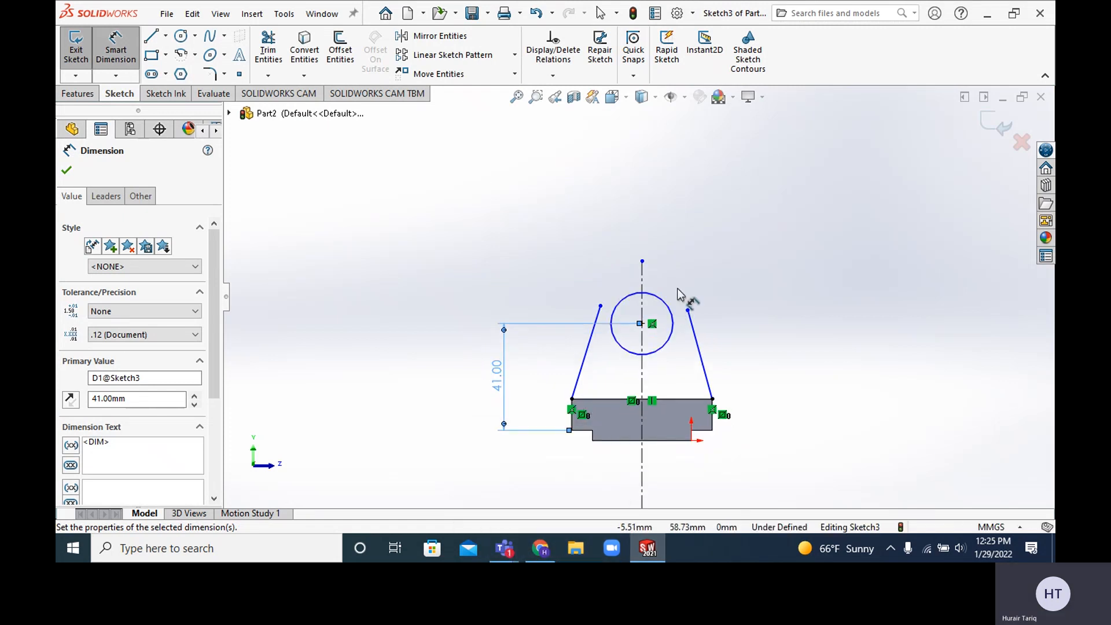
Step: Dimension the circle's diameter as 34 mm and leave the dimension tool
left_click(662, 304)
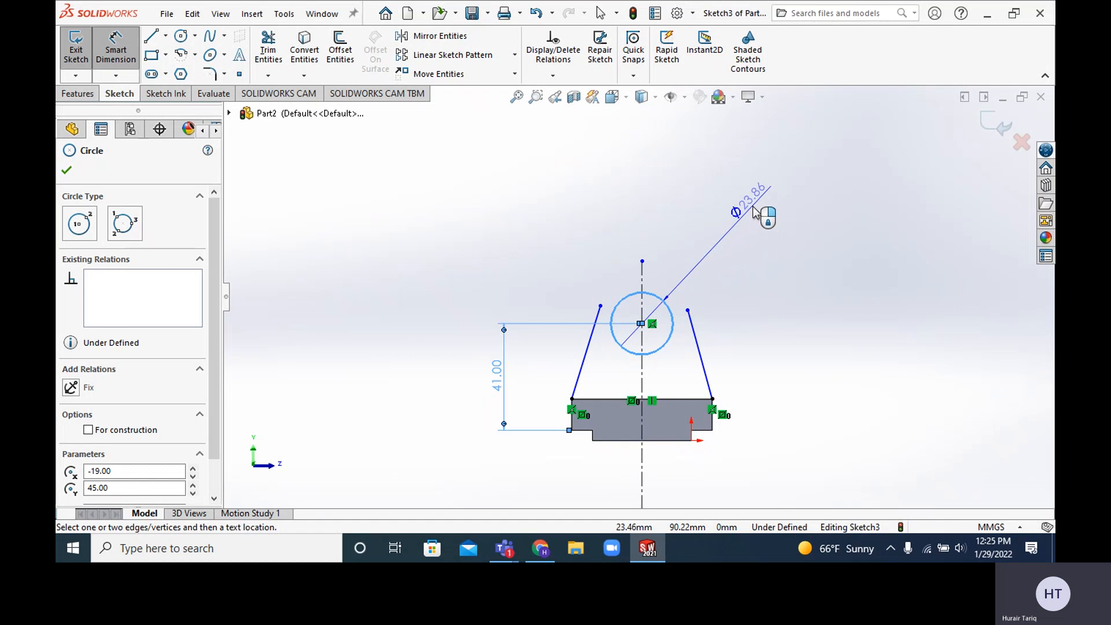
left_click(754, 212)
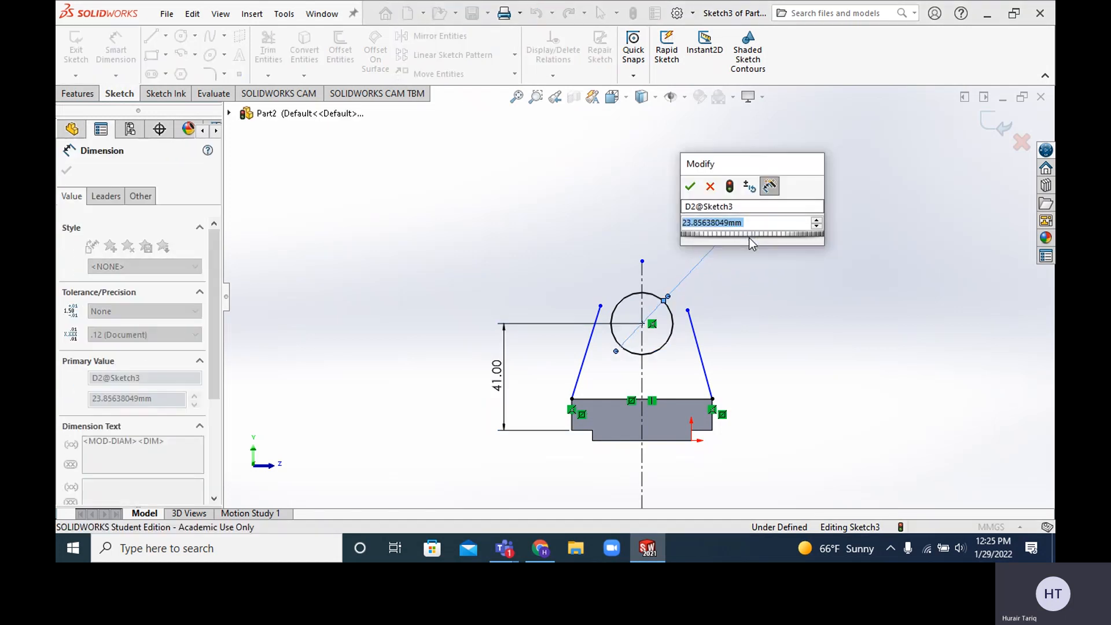
type("34")
key("Return")
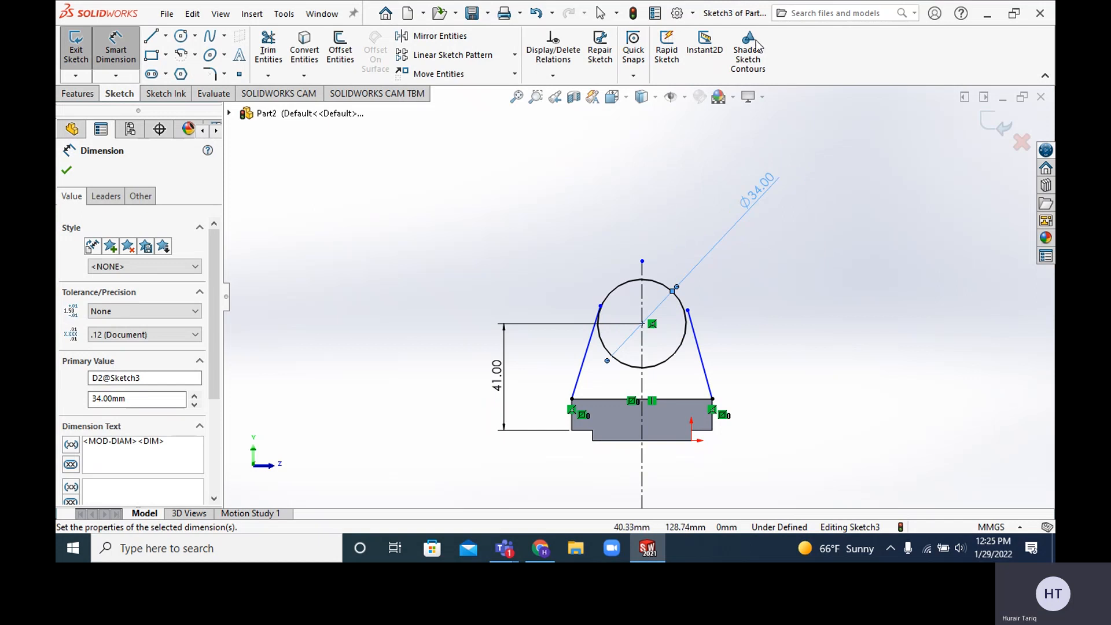
left_click(120, 60)
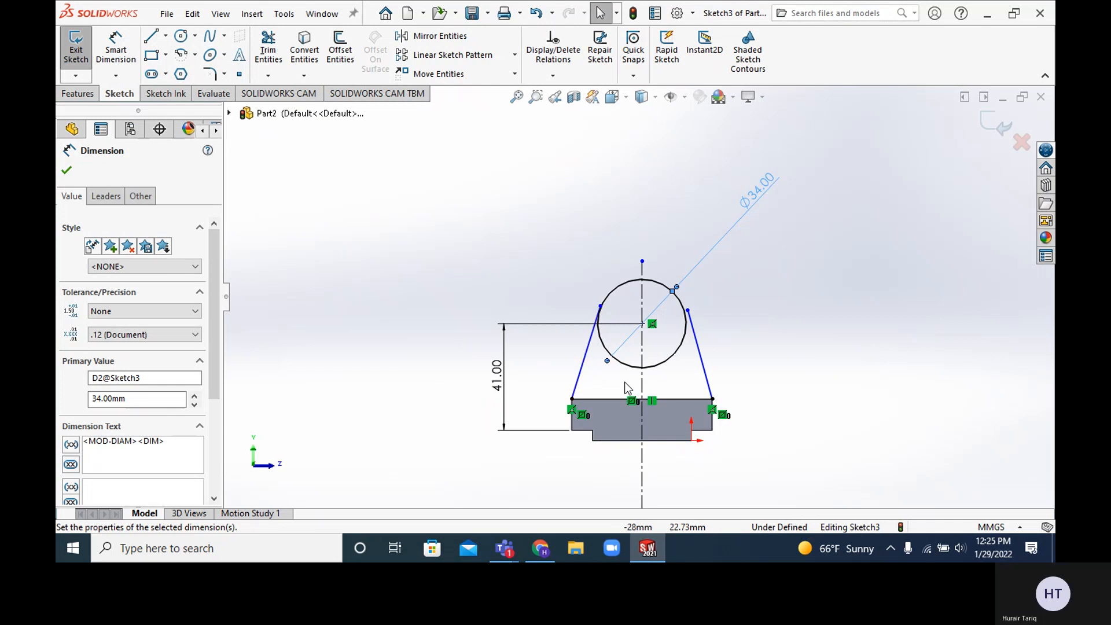
Step: Move the free upper ends of both slanted lines to just outside the circle's upper half, checking the lug shape in the browser drawing
scroll(632, 345, "down", 3)
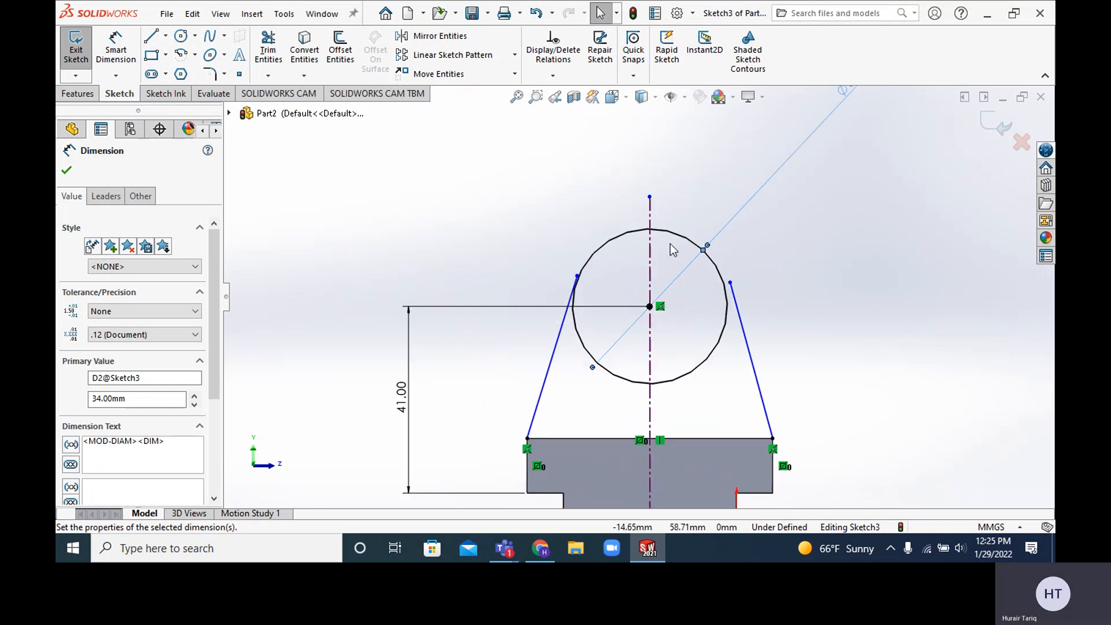
left_click_drag(577, 277, 546, 341)
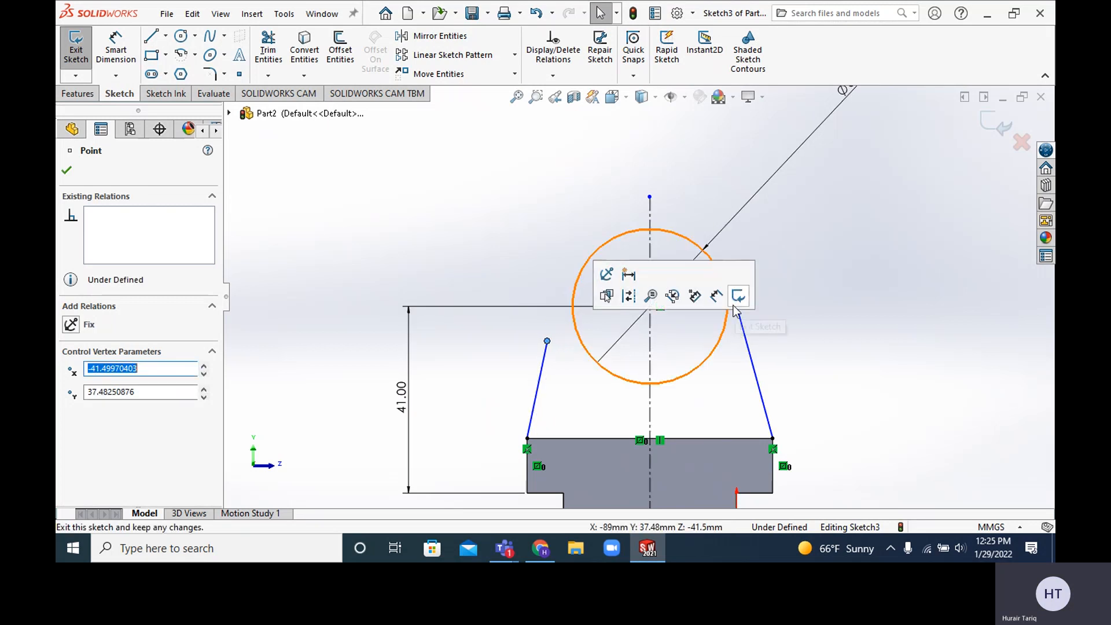
left_click(770, 312)
left_click_drag(731, 282, 757, 334)
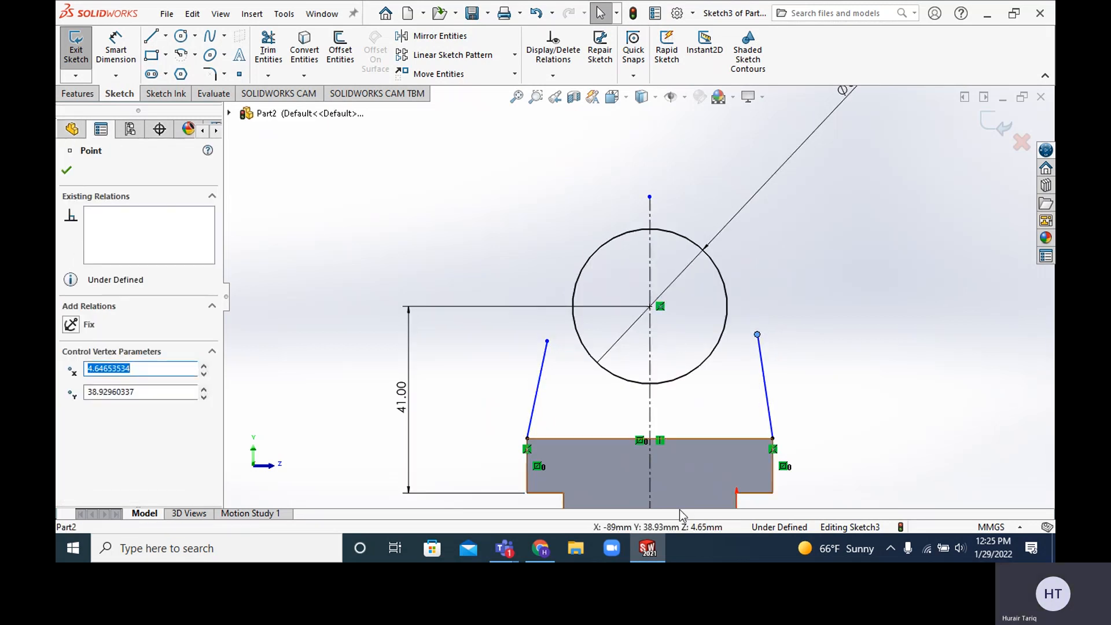
left_click(540, 548)
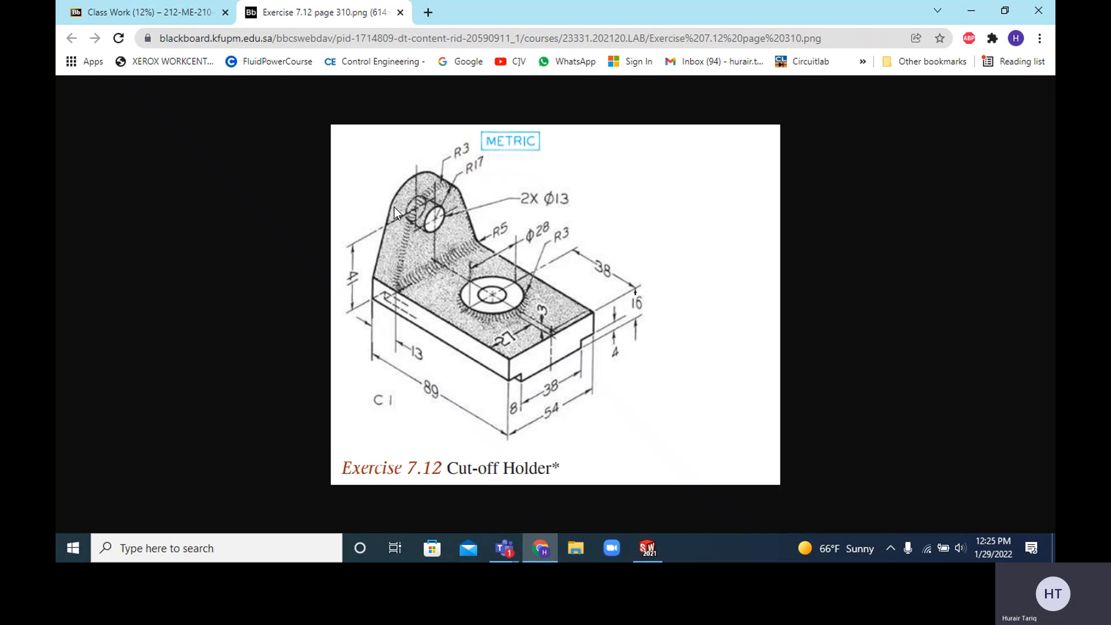
left_click(647, 548)
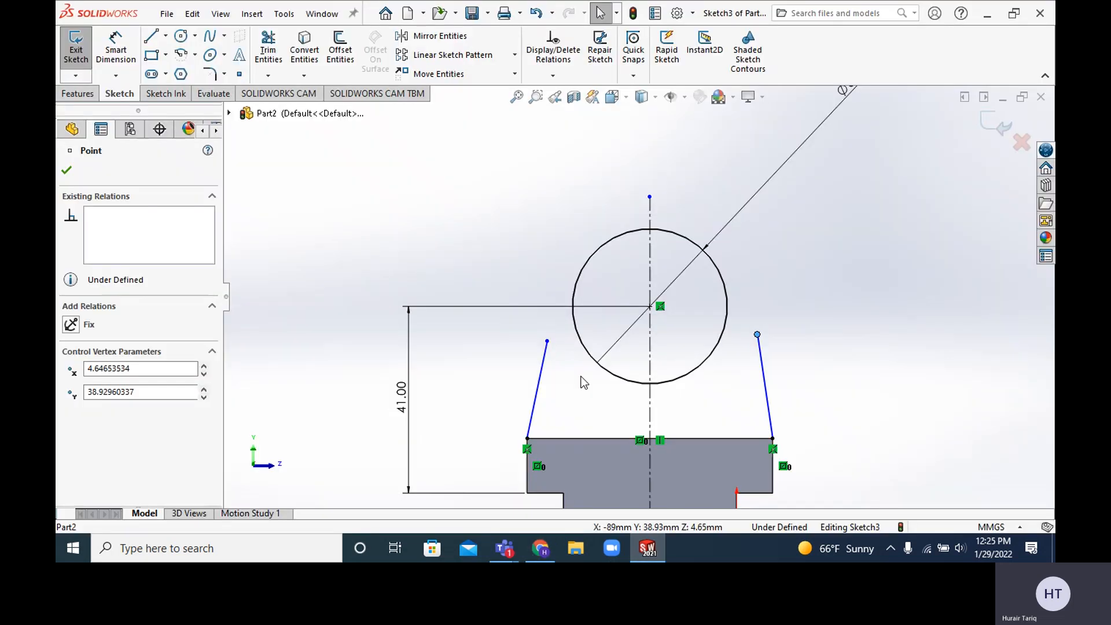
left_click_drag(546, 341, 569, 253)
mouse_move(758, 335)
left_mouse_down()
mouse_move(728, 254)
mouse_move(731, 267)
left_mouse_up()
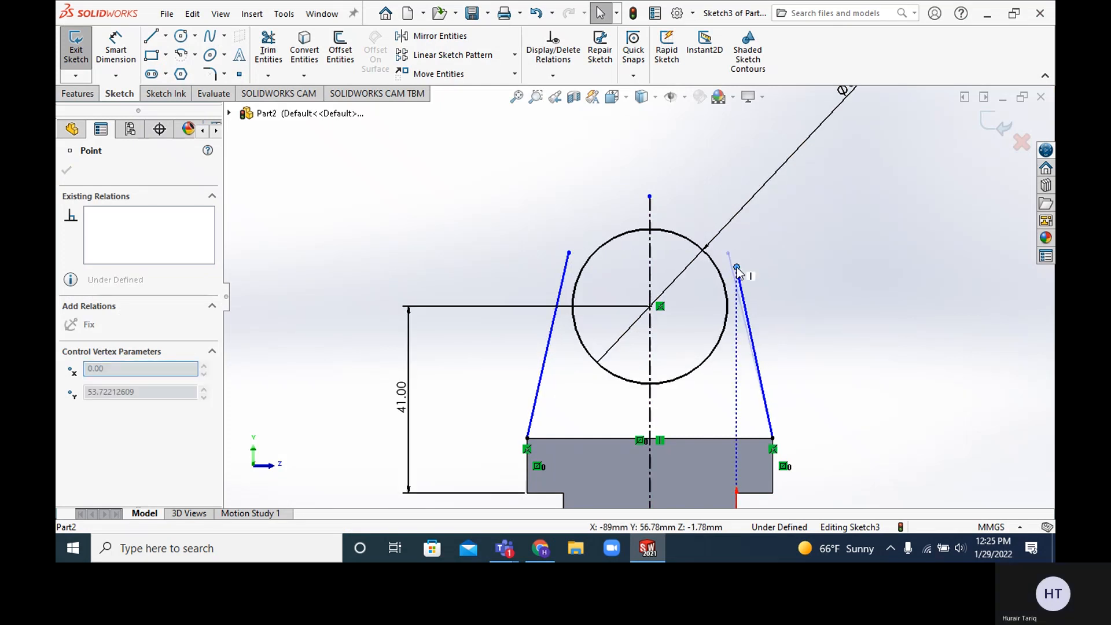
Step: Add a tangent relation between the left slanted line and the circle, keeping only these two entities selected
left_click(571, 75)
left_click(579, 110)
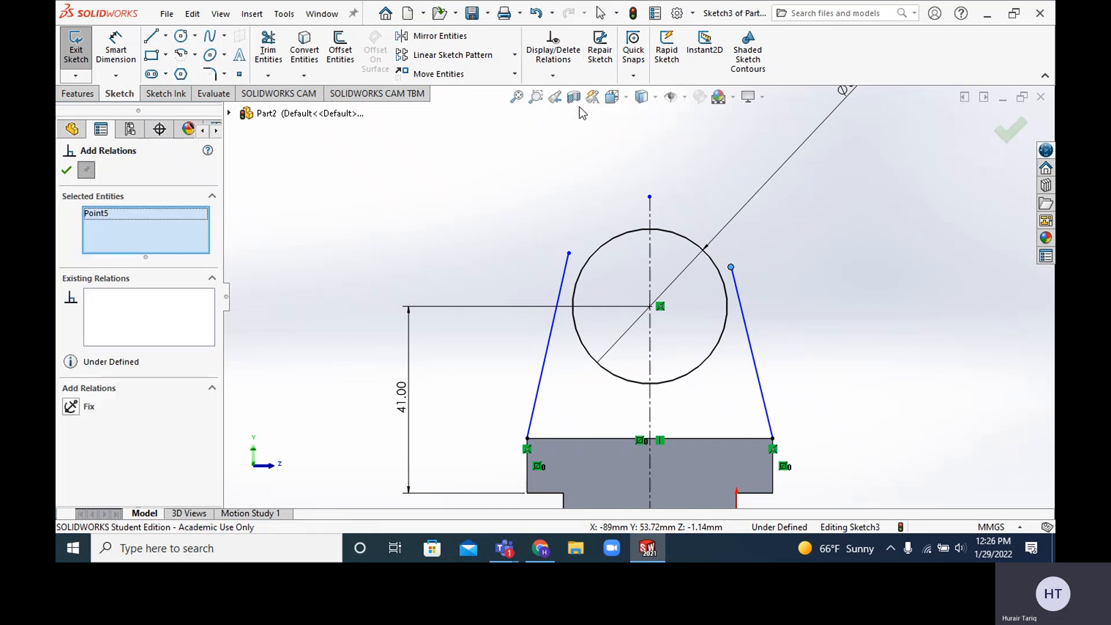
left_click(118, 214)
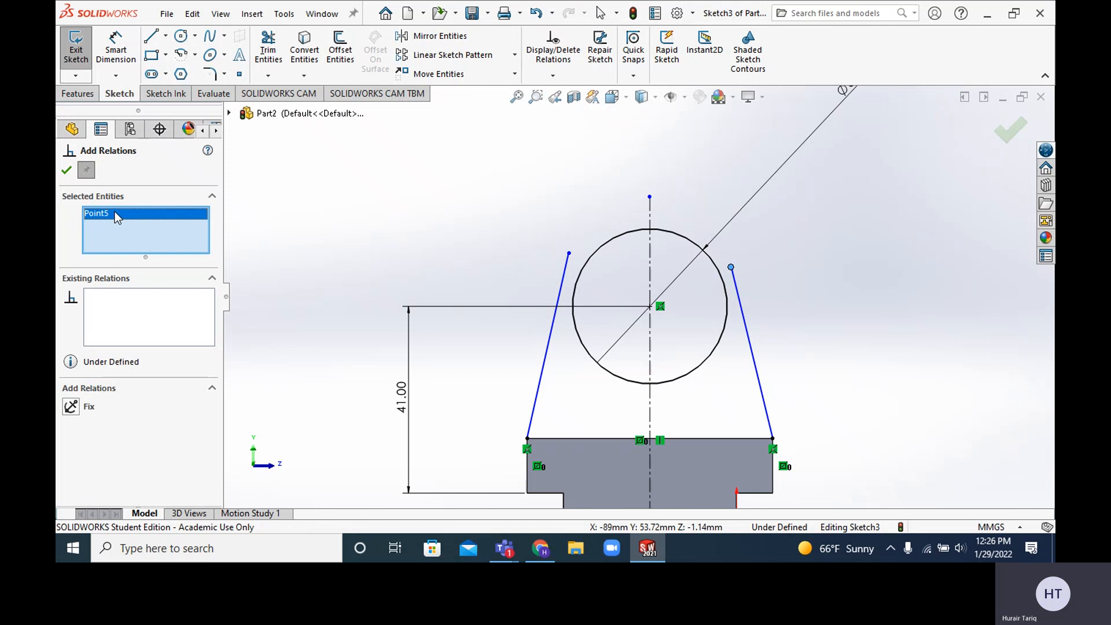
key("Delete")
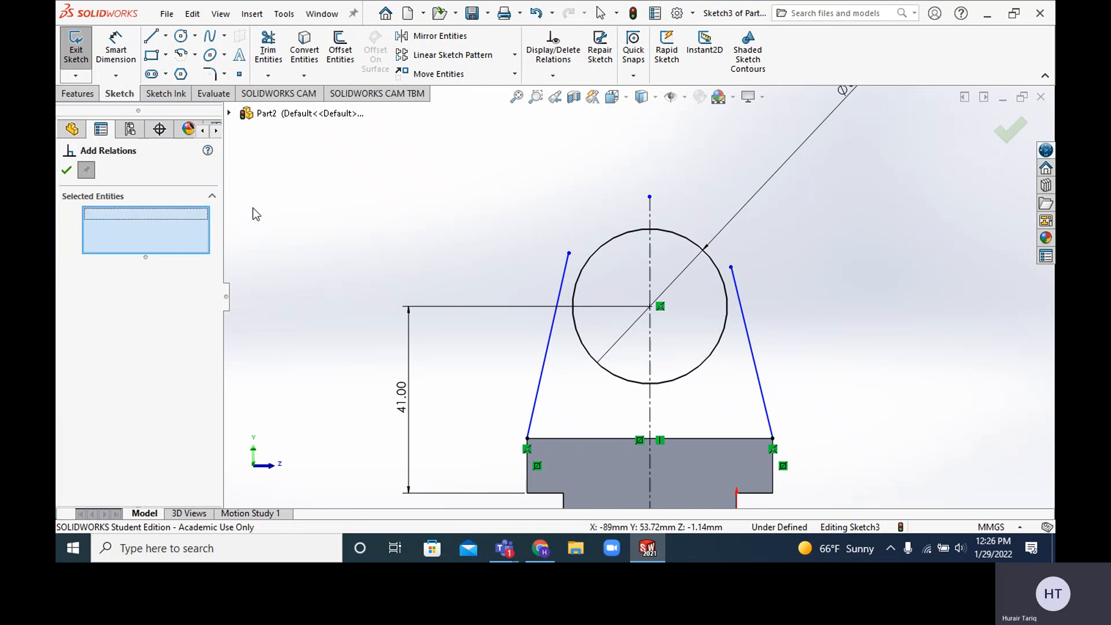
left_click(560, 292)
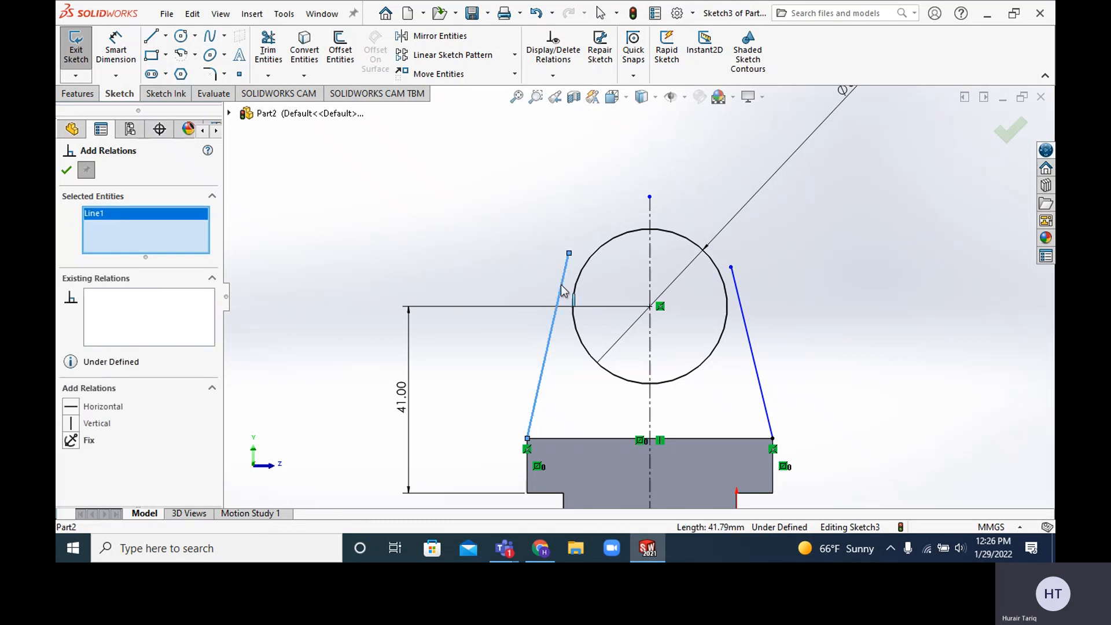
left_click(578, 285)
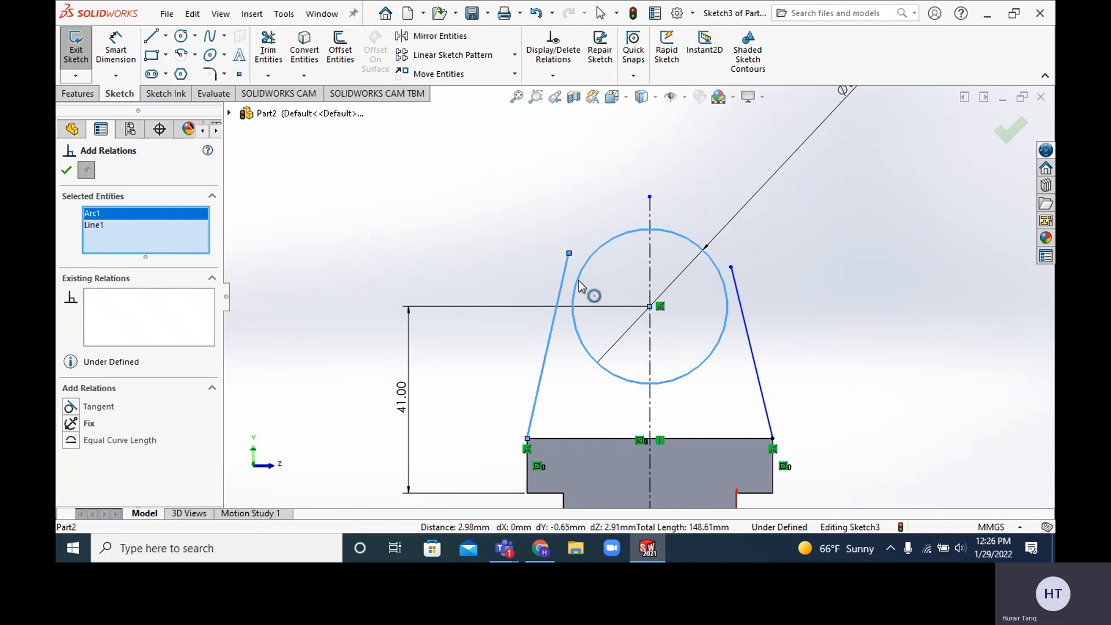
left_click(736, 288)
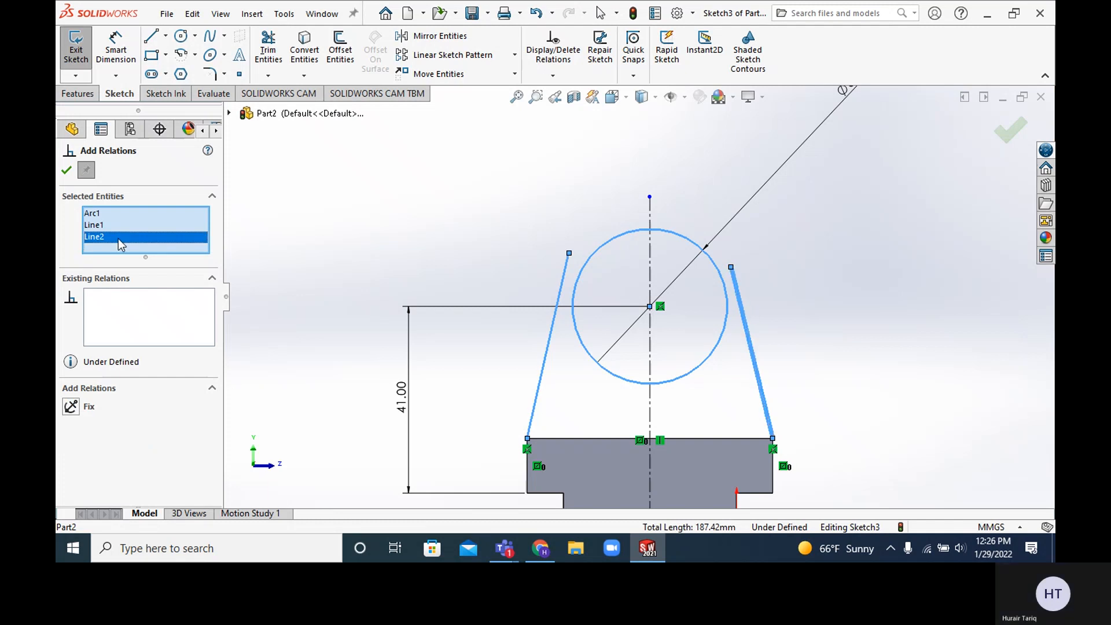
key("Delete")
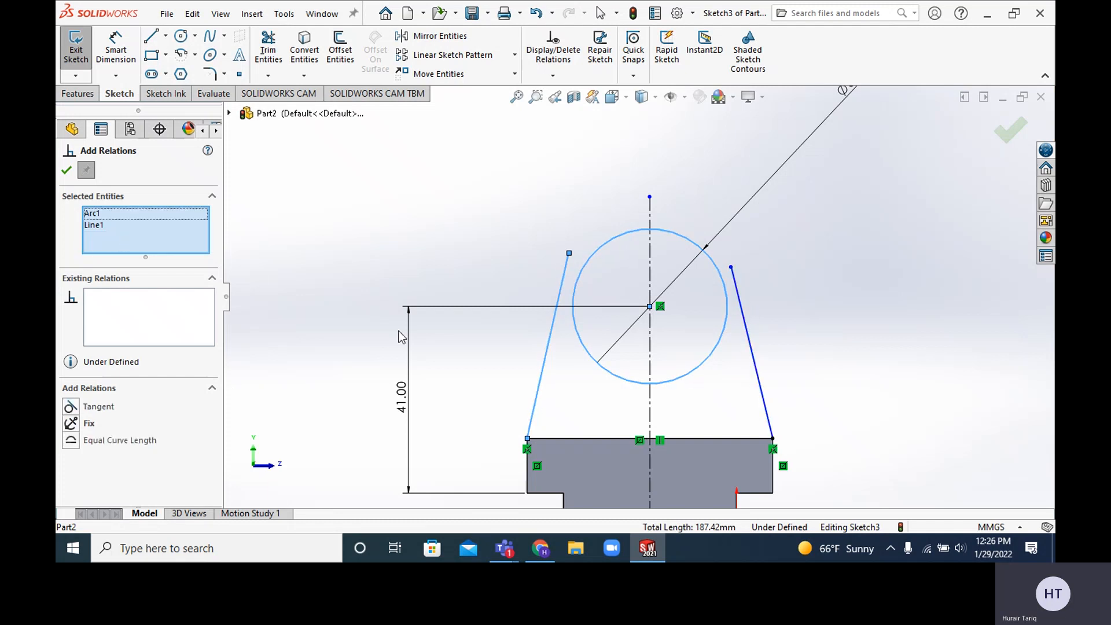
left_click(69, 408)
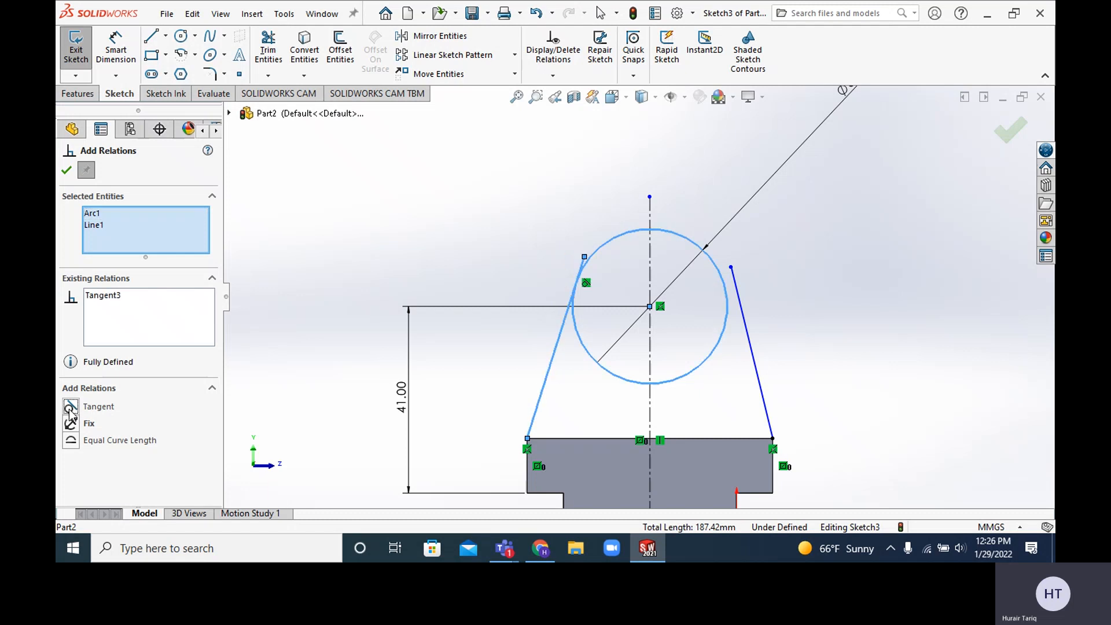
left_click(64, 171)
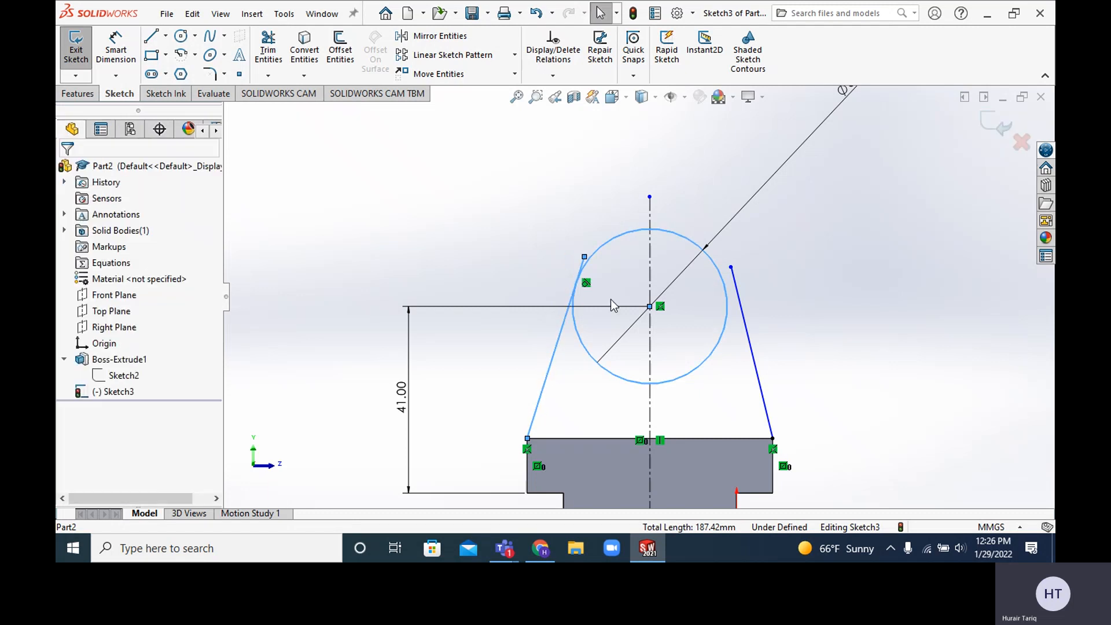
Step: Add a tangent relation between the right slanted line and the circle
left_click(737, 294)
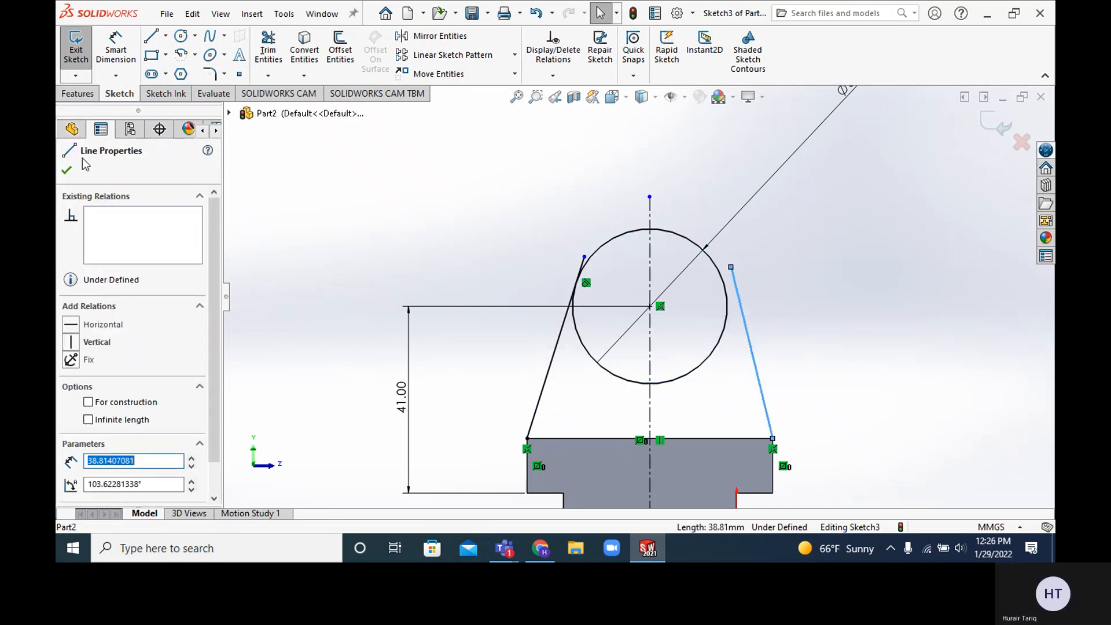
left_click(66, 170)
left_click(552, 75)
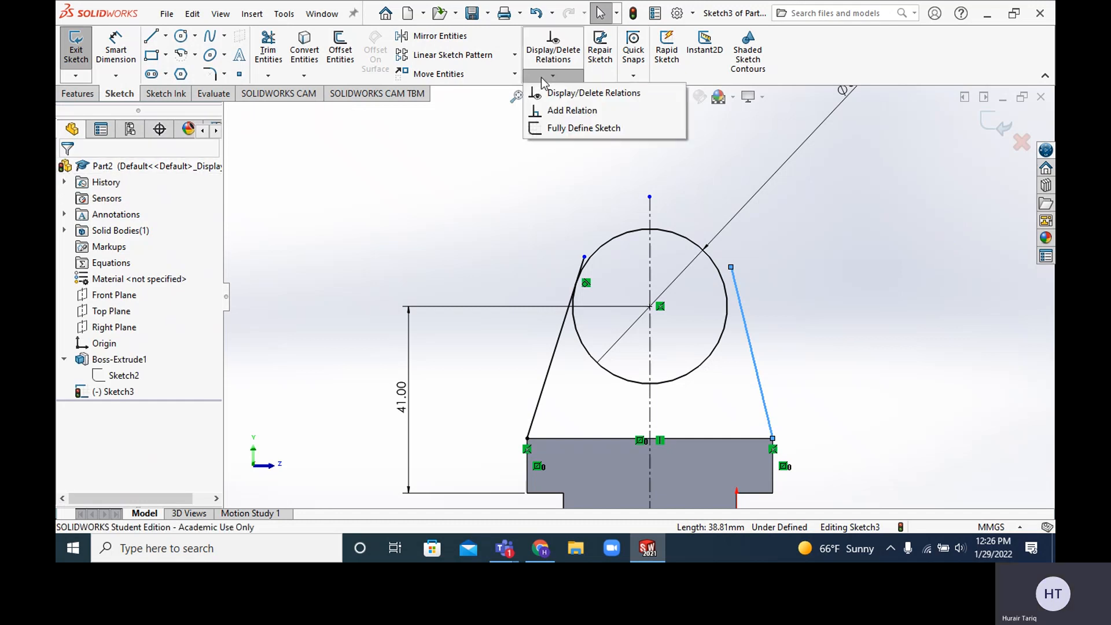
left_click(567, 91)
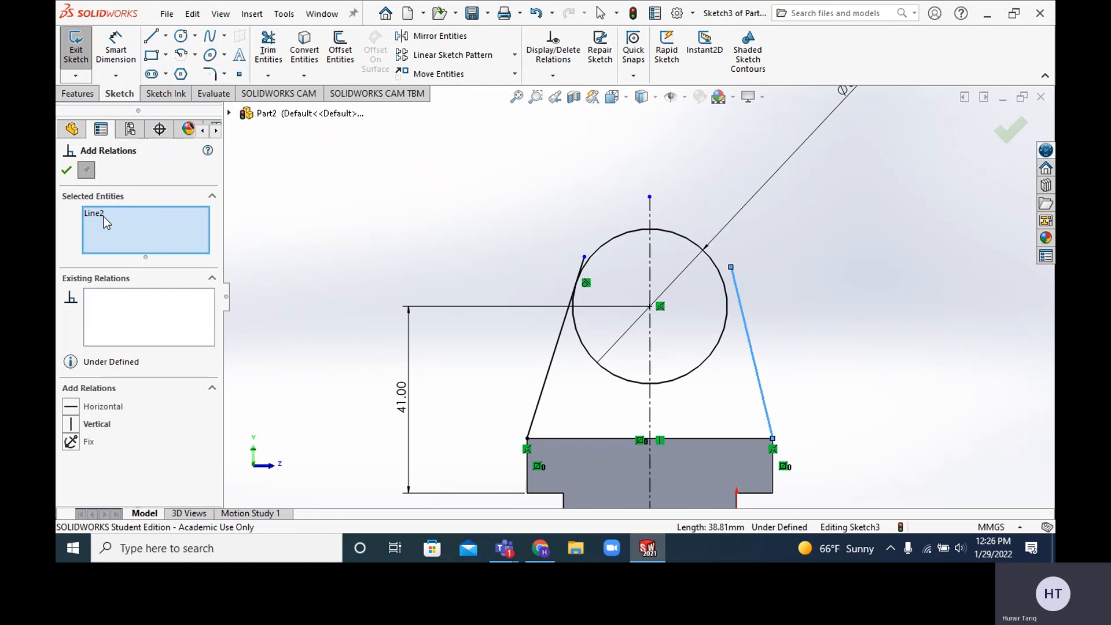
left_click(726, 307)
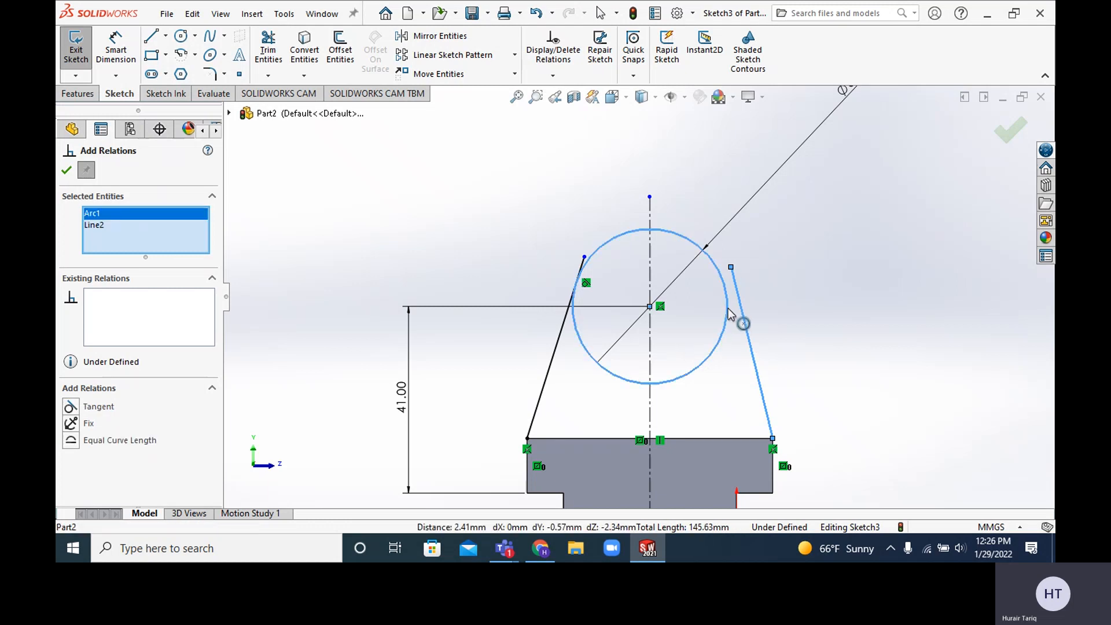
left_click(71, 407)
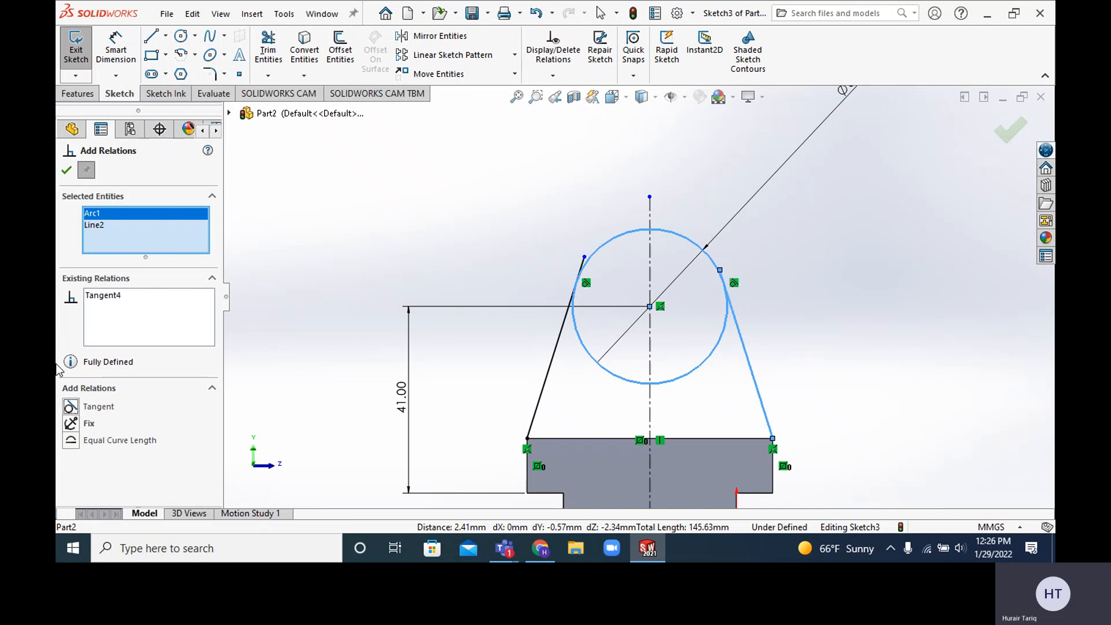
left_click(66, 170)
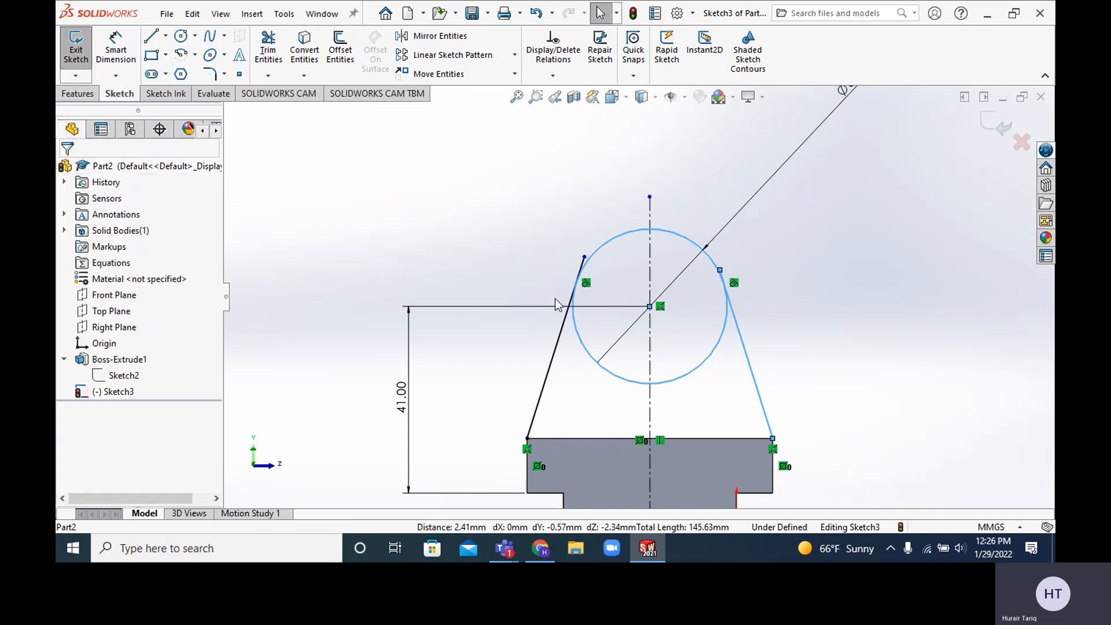
Step: Add a coincident relation between the left slanted line's upper endpoint and the circle, clearing the previously selected entities first
scroll(582, 267, "down", 3)
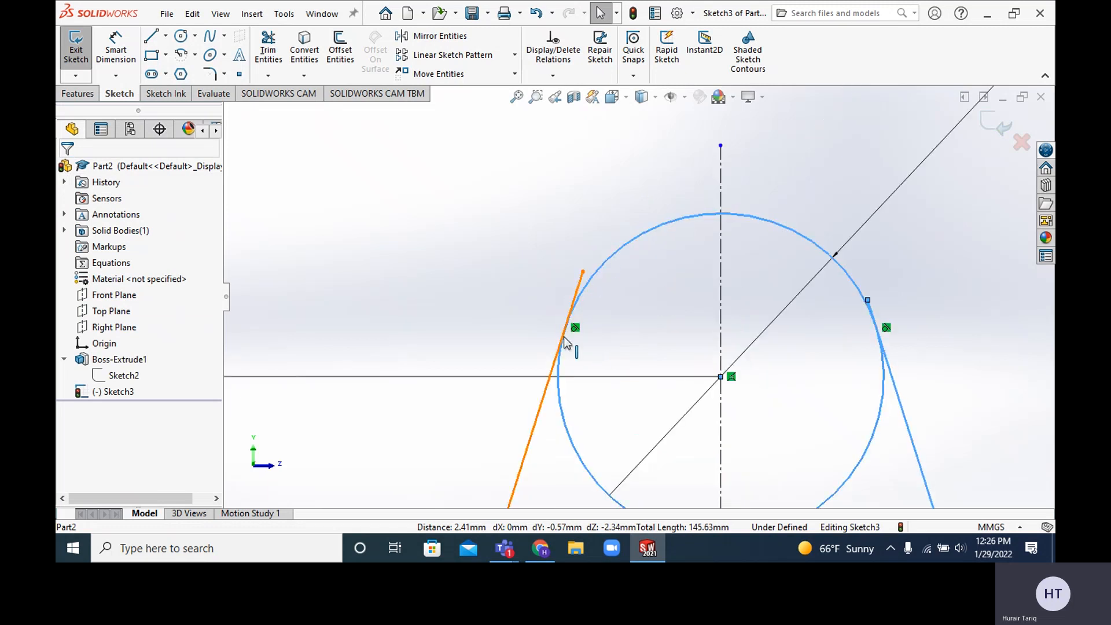
scroll(563, 336, "down", 3)
scroll(591, 330, "up", 5)
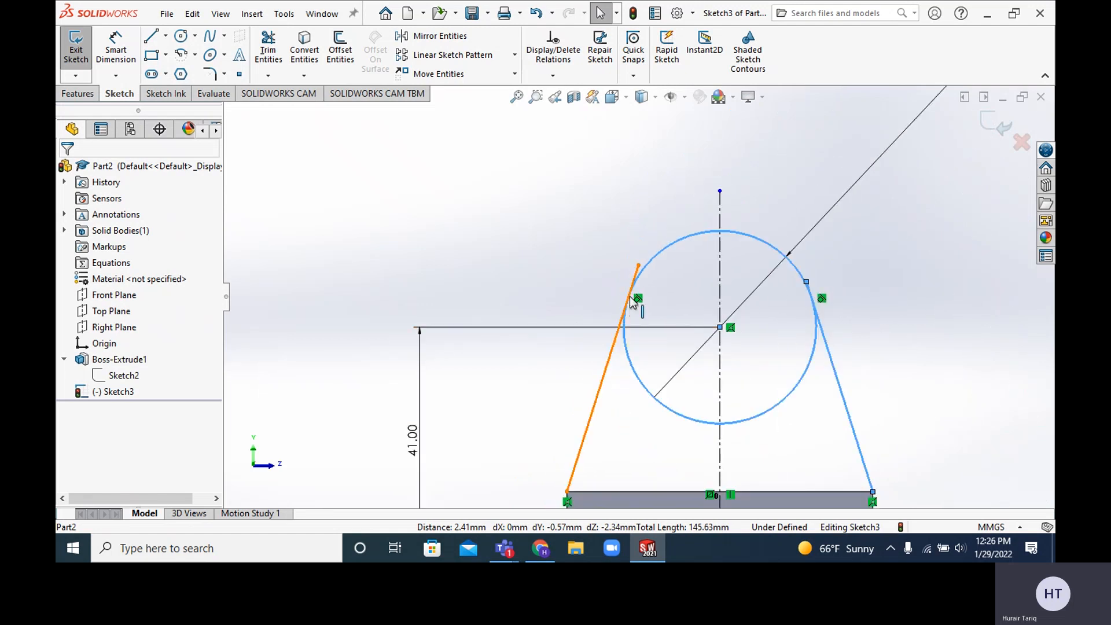
scroll(636, 276, "down", 2)
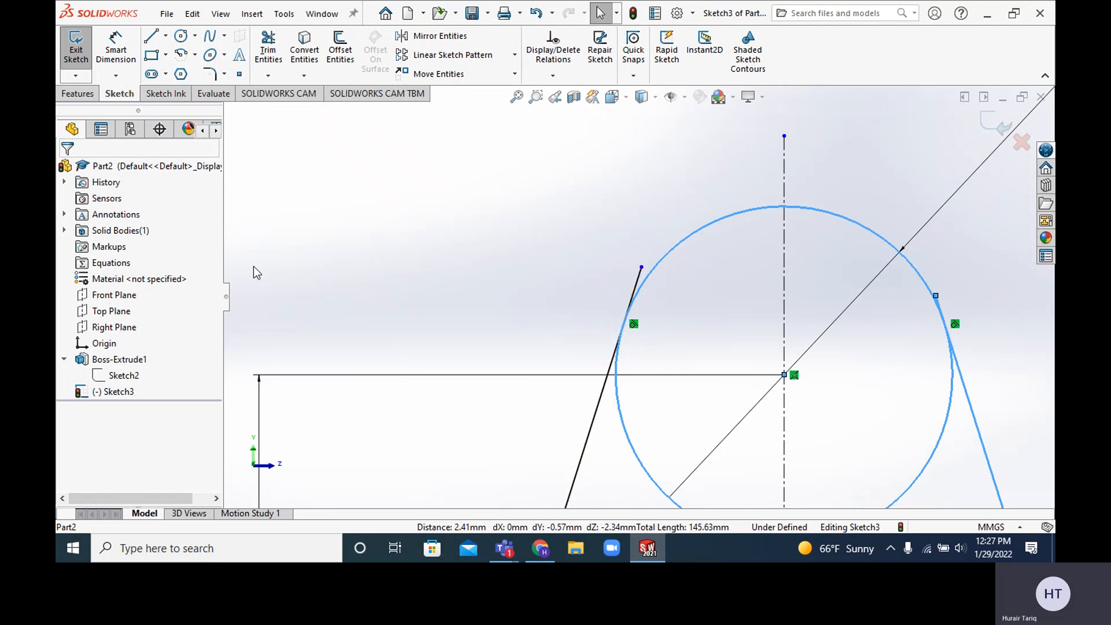
left_click(567, 77)
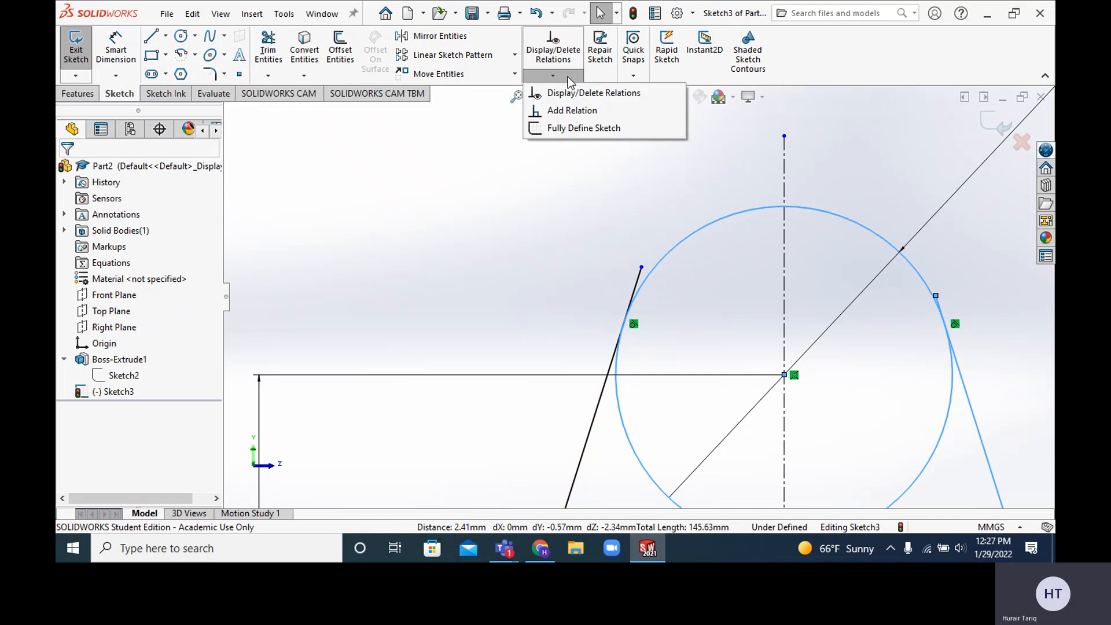
left_click(571, 111)
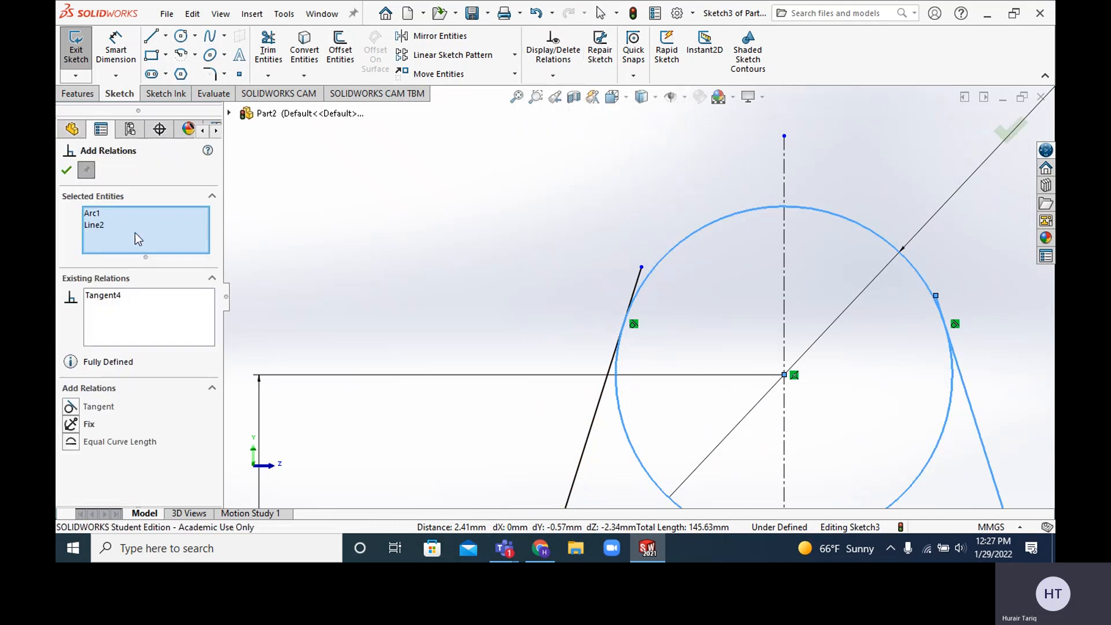
left_click(122, 225)
key("Delete")
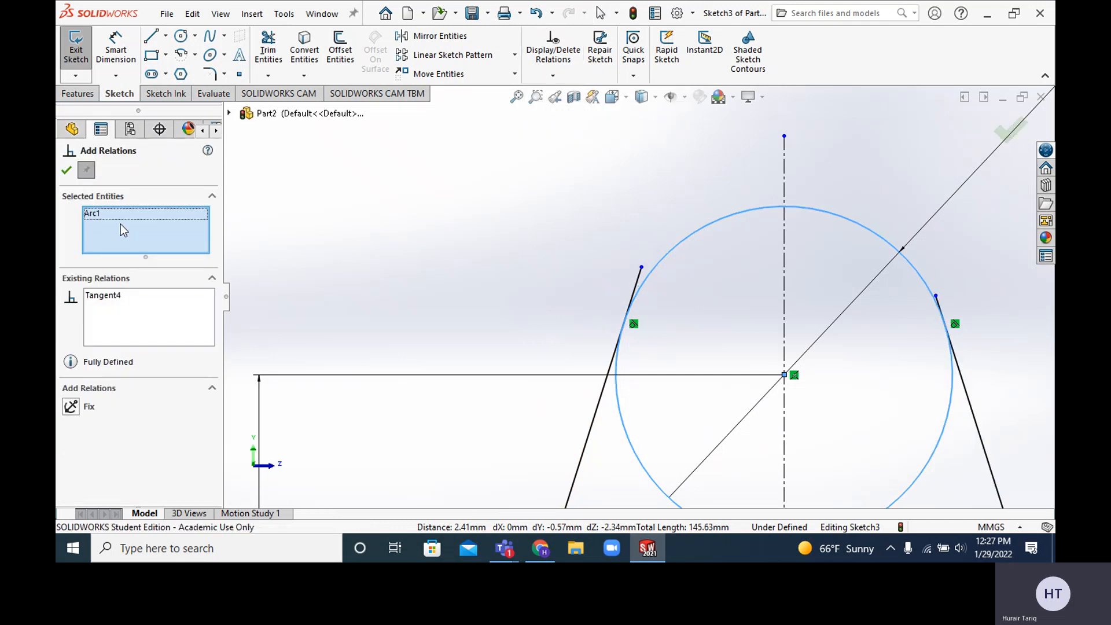
left_click(113, 216)
key("Delete")
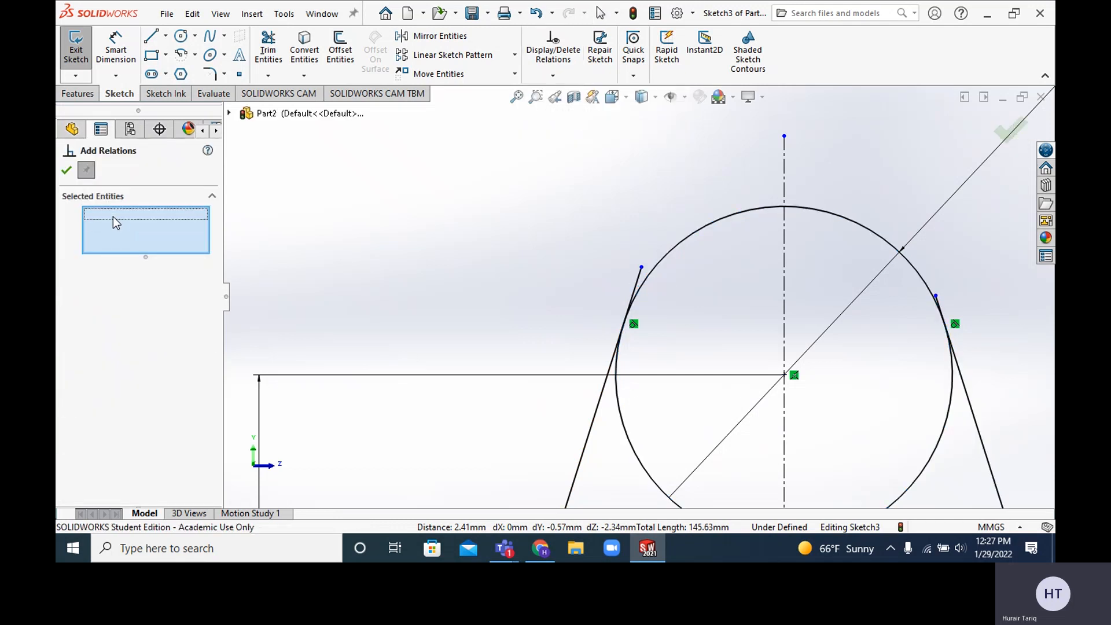
left_click(641, 268)
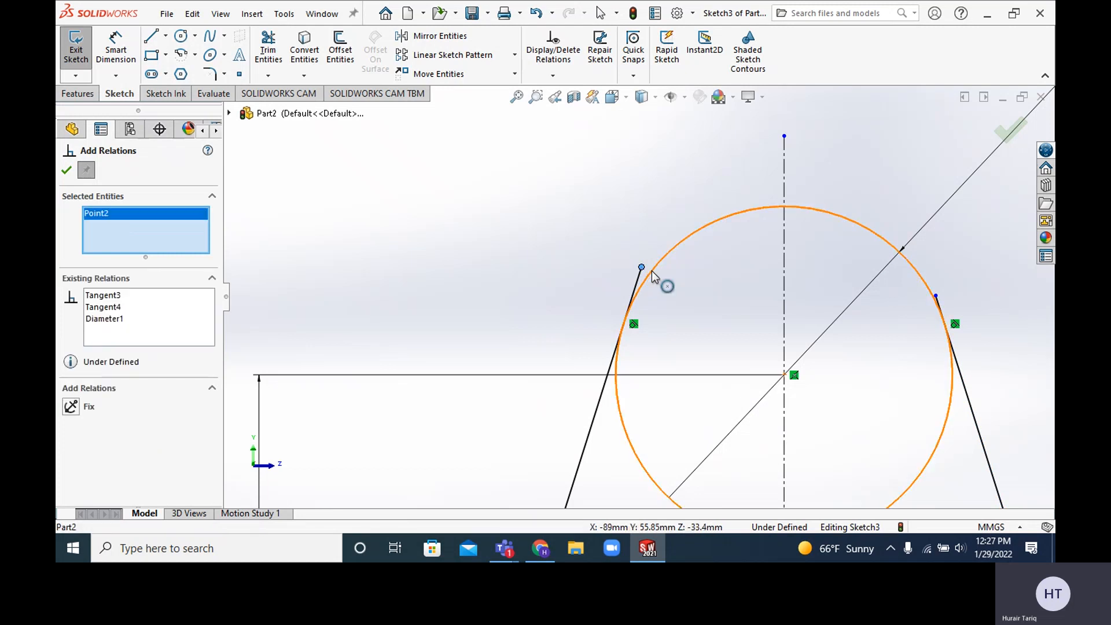
left_click(652, 271)
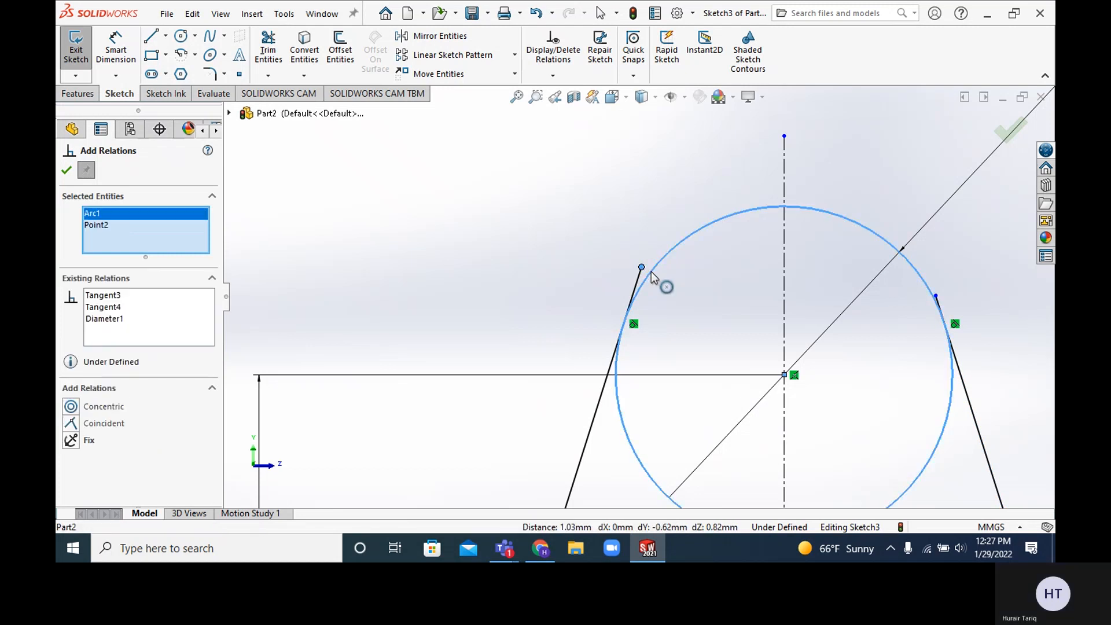
left_click(71, 424)
Step: Examine up close how the left slanted line's upper endpoint meets the circle and which relations are attached there
scroll(631, 319, "down", 6)
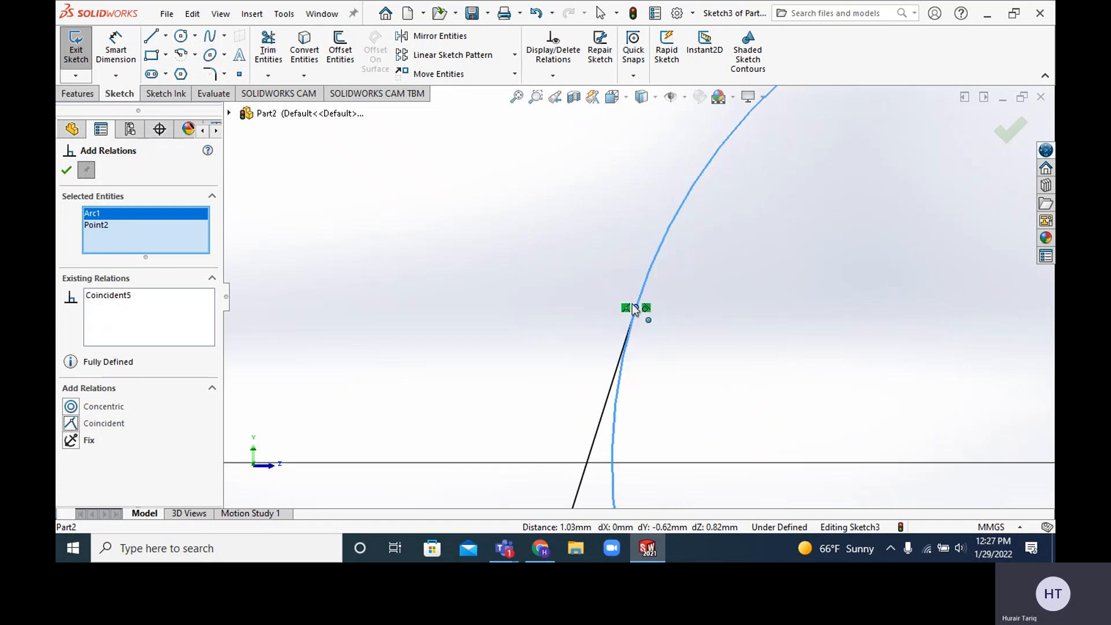
scroll(646, 306, "down", 2)
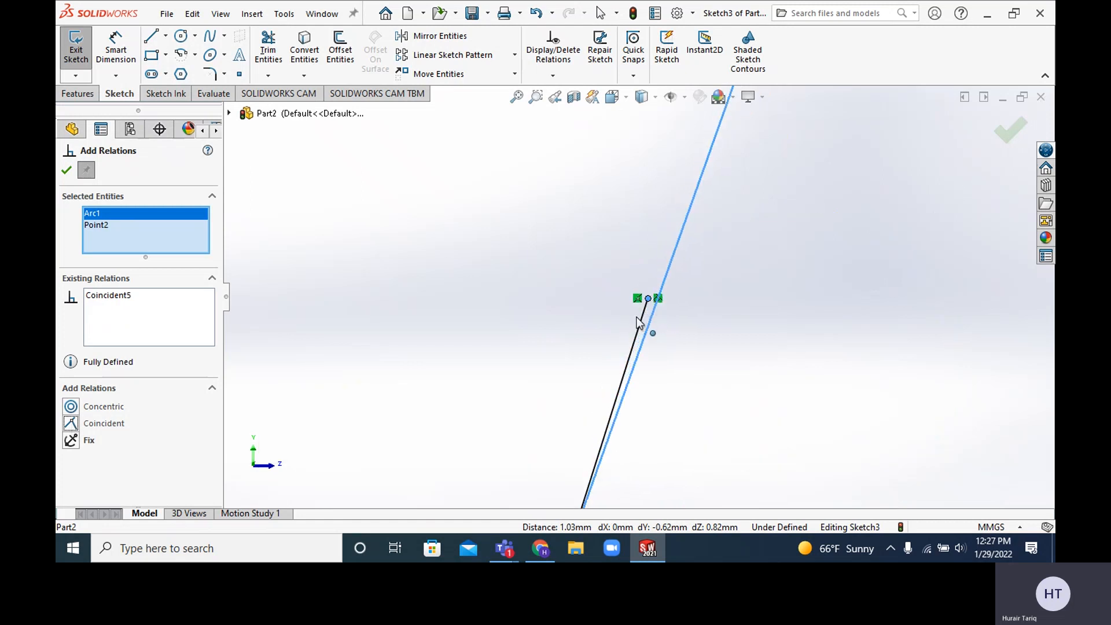
scroll(645, 312, "down", 2)
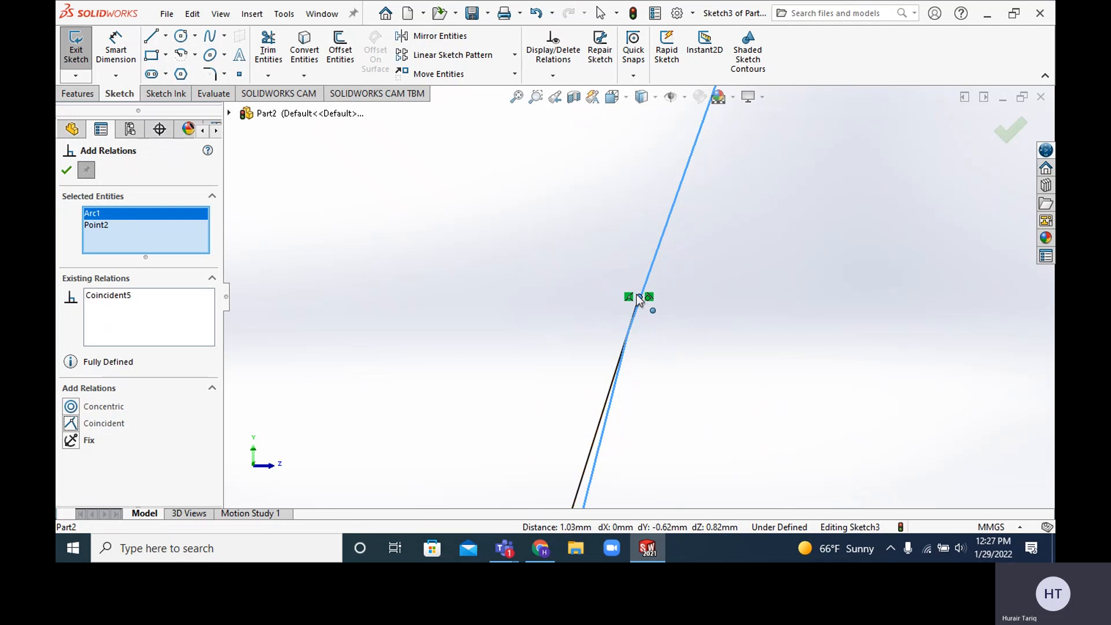
scroll(638, 298, "down", 3)
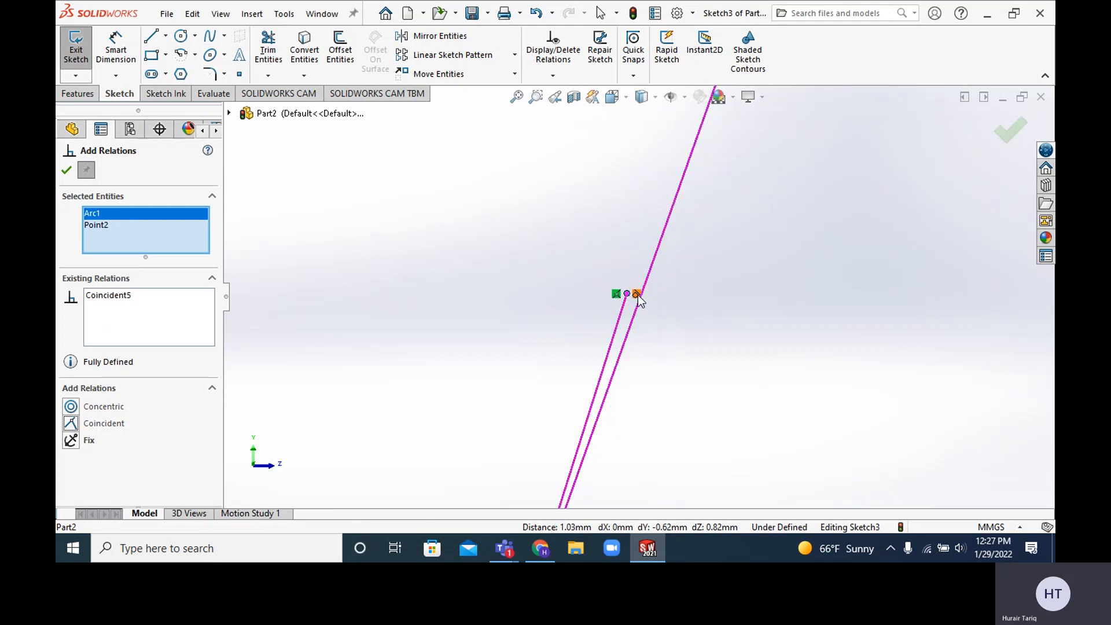
left_click(637, 299)
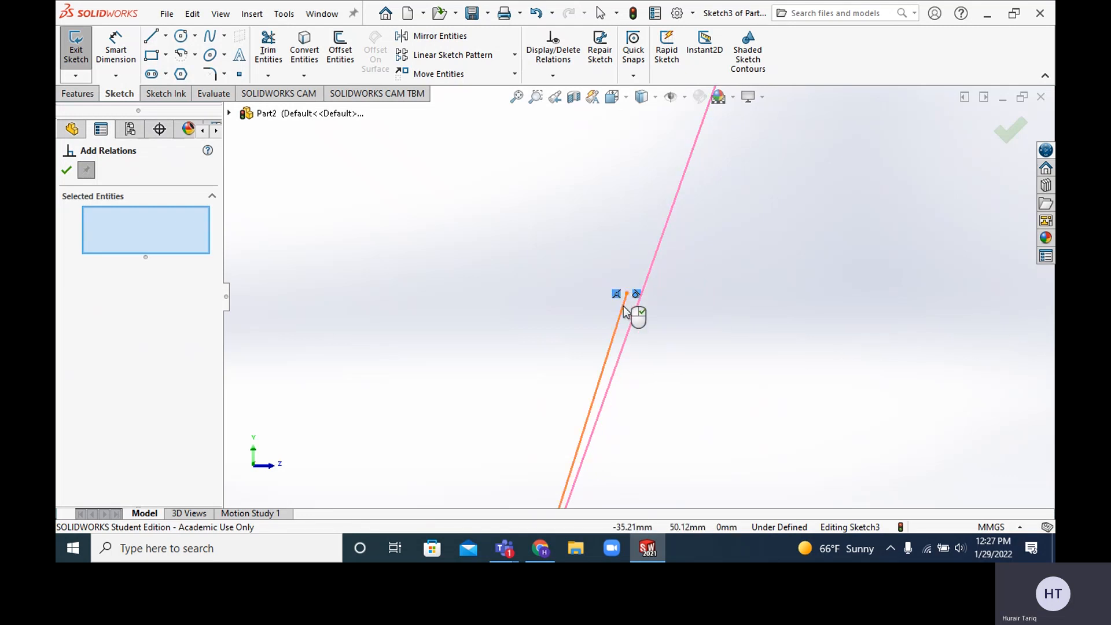
mouse_move(637, 314)
left_mouse_down()
mouse_move(626, 287)
mouse_move(638, 317)
mouse_move(657, 298)
mouse_move(638, 306)
left_mouse_up()
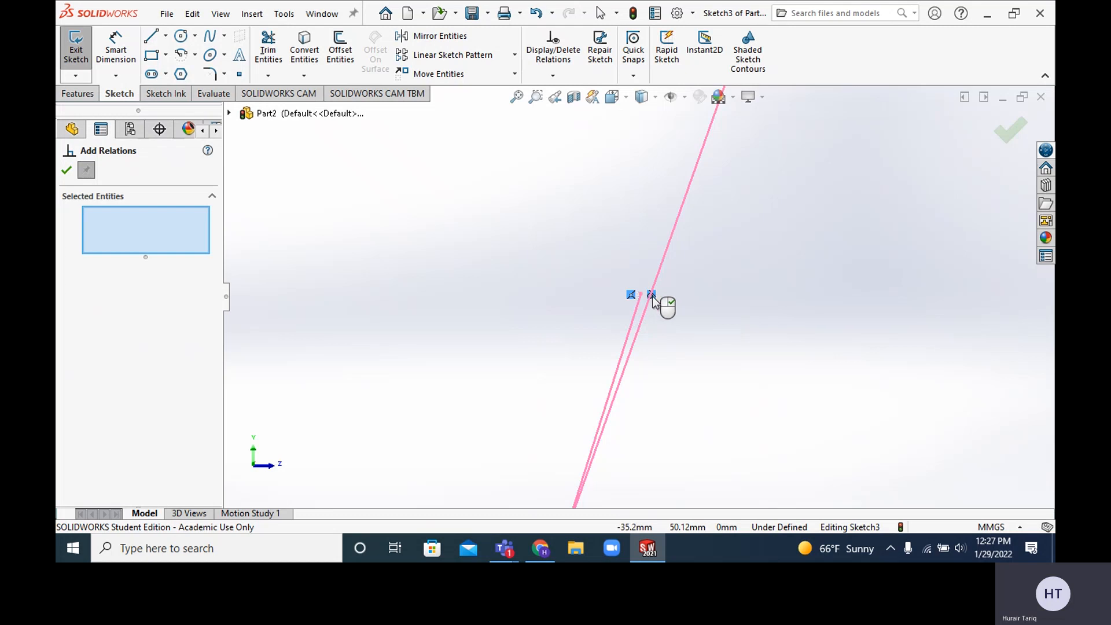
scroll(644, 301, "up", 4)
scroll(643, 312, "up", 3)
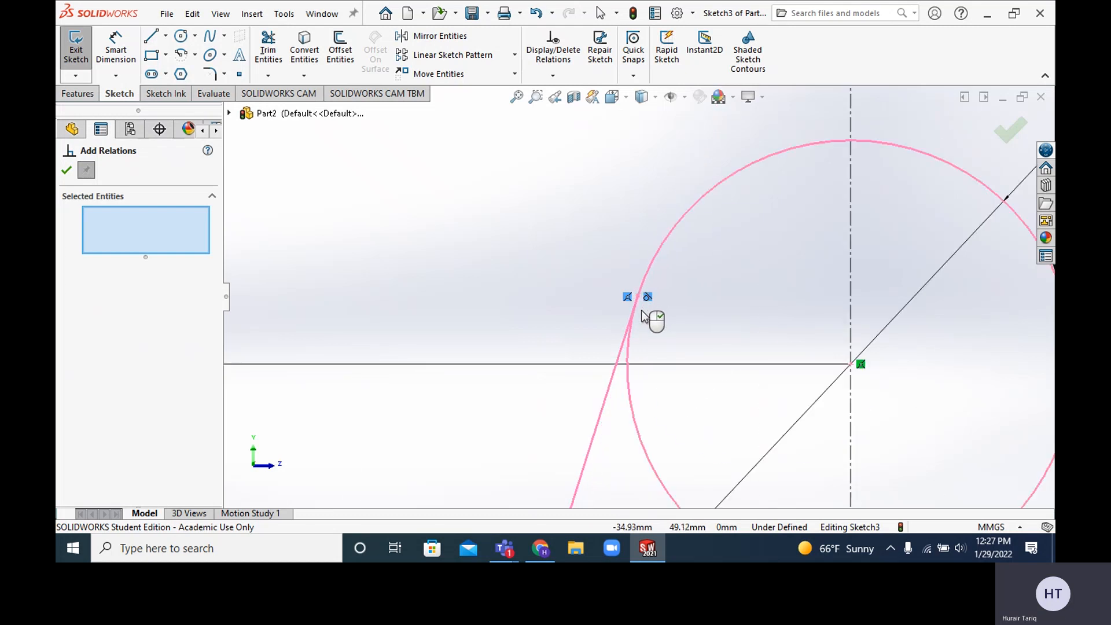
Step: Add a coincident relation between the right slanted line's upper endpoint and the circle, and finish adding relations
scroll(898, 290, "down", 5)
scroll(665, 370, "down", 4)
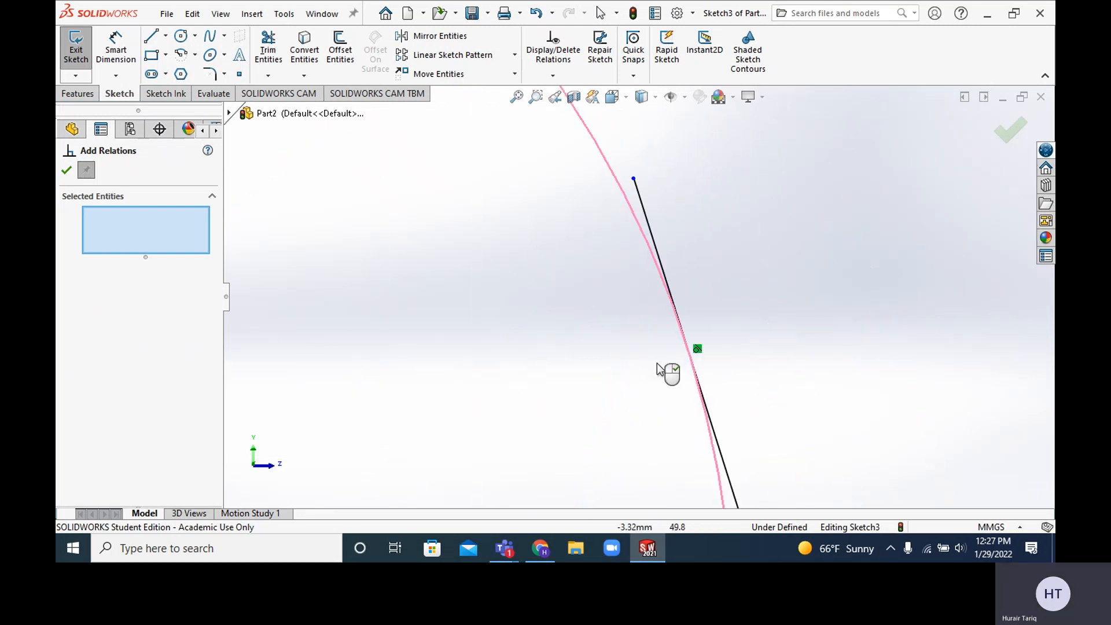
scroll(636, 219, "up", 2)
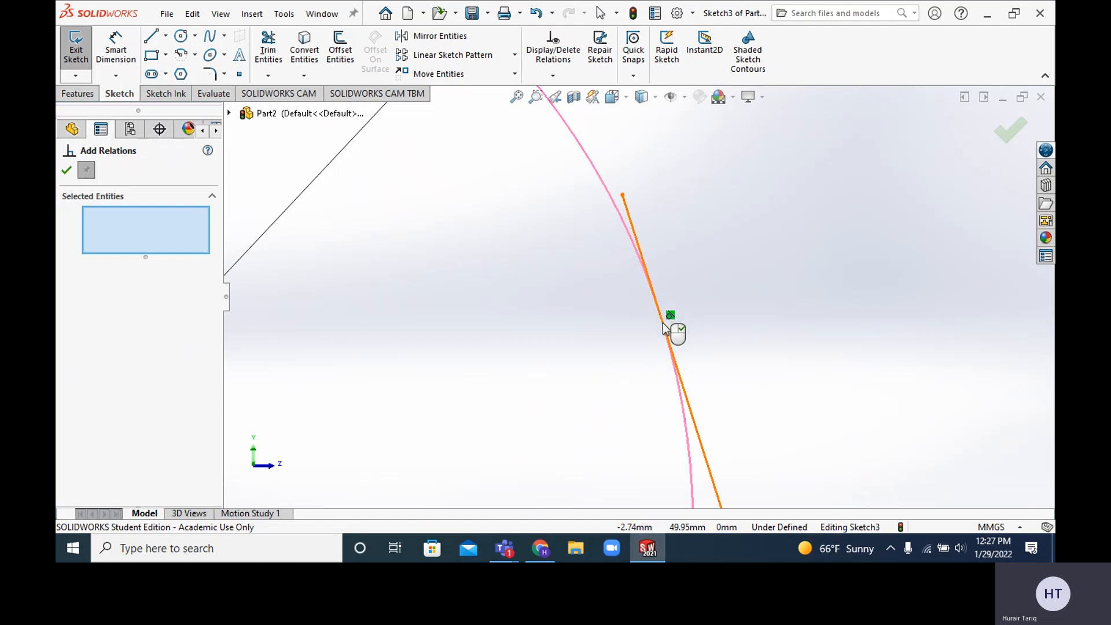
left_click(623, 196)
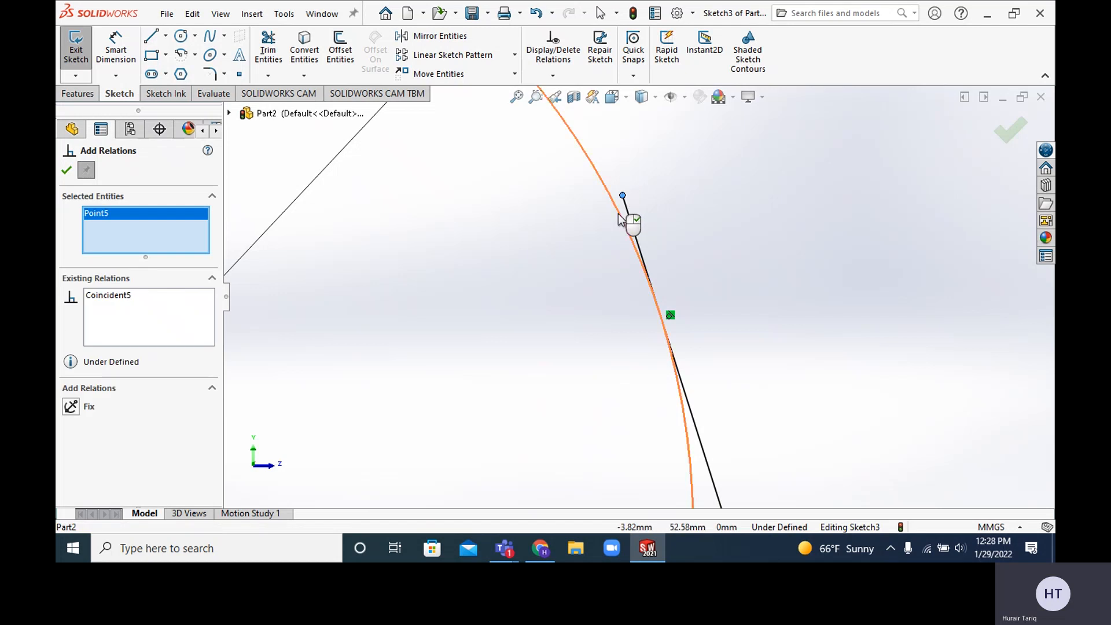
left_click(619, 220)
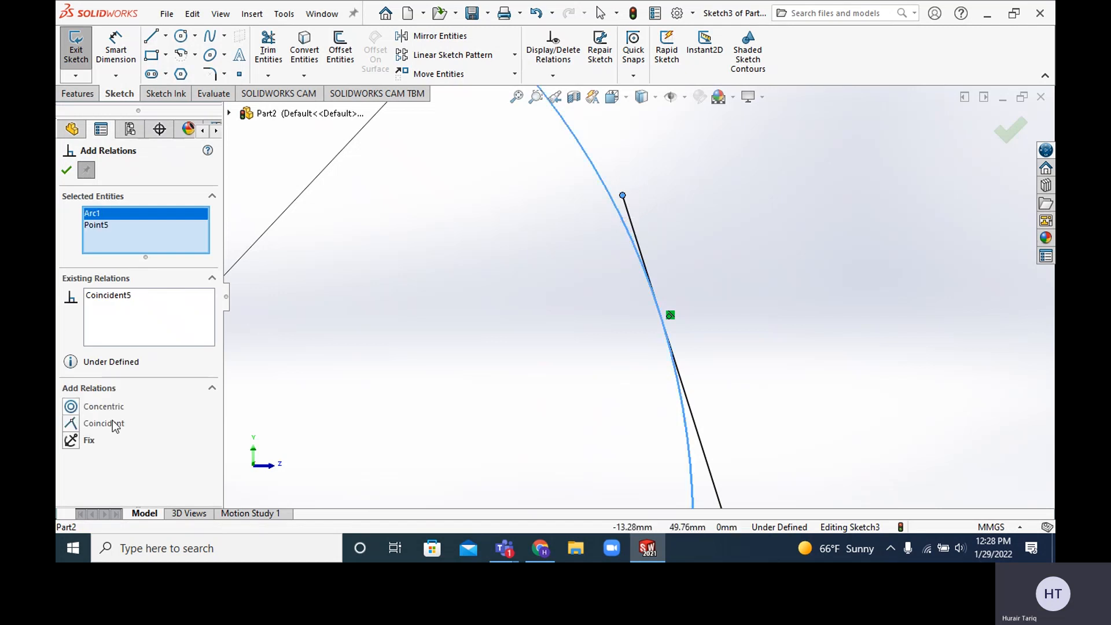
left_click(72, 427)
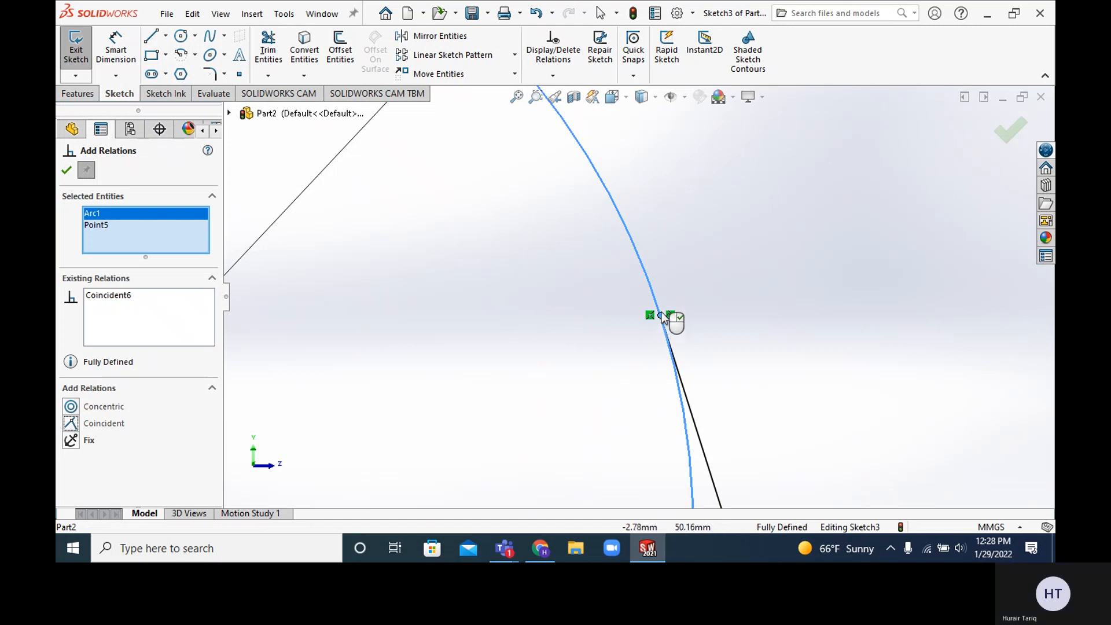
left_click(66, 170)
scroll(361, 288, "up", 3)
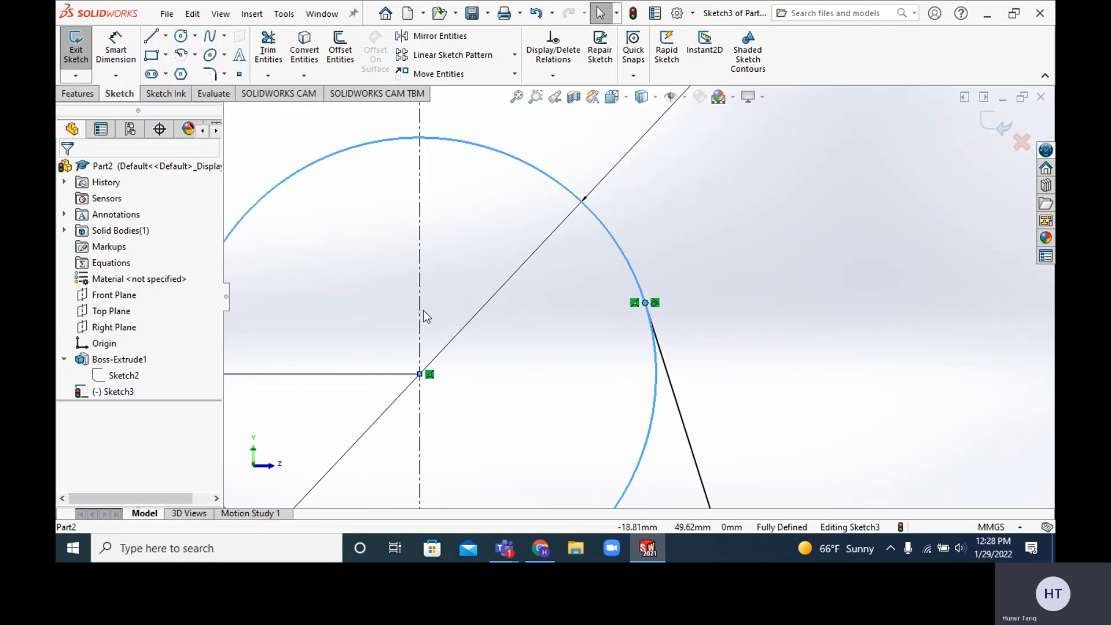
scroll(637, 296, "up", 5)
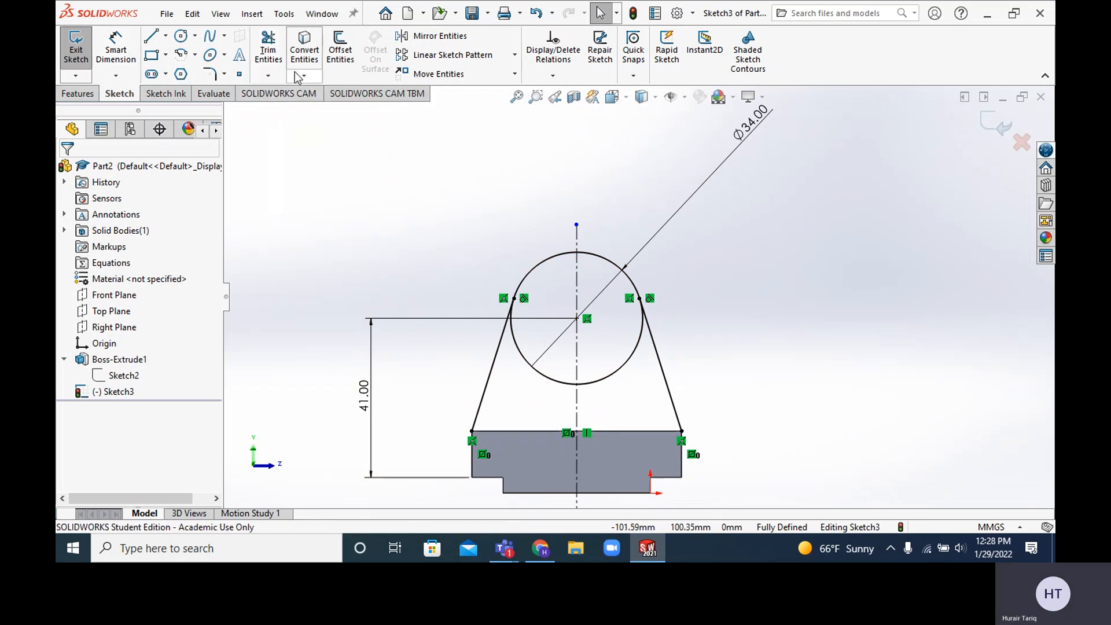
Step: Power trim the circle's lower portion between the two slanted lines, keeping only the top arc, and compare with the exercise drawing
left_click(268, 46)
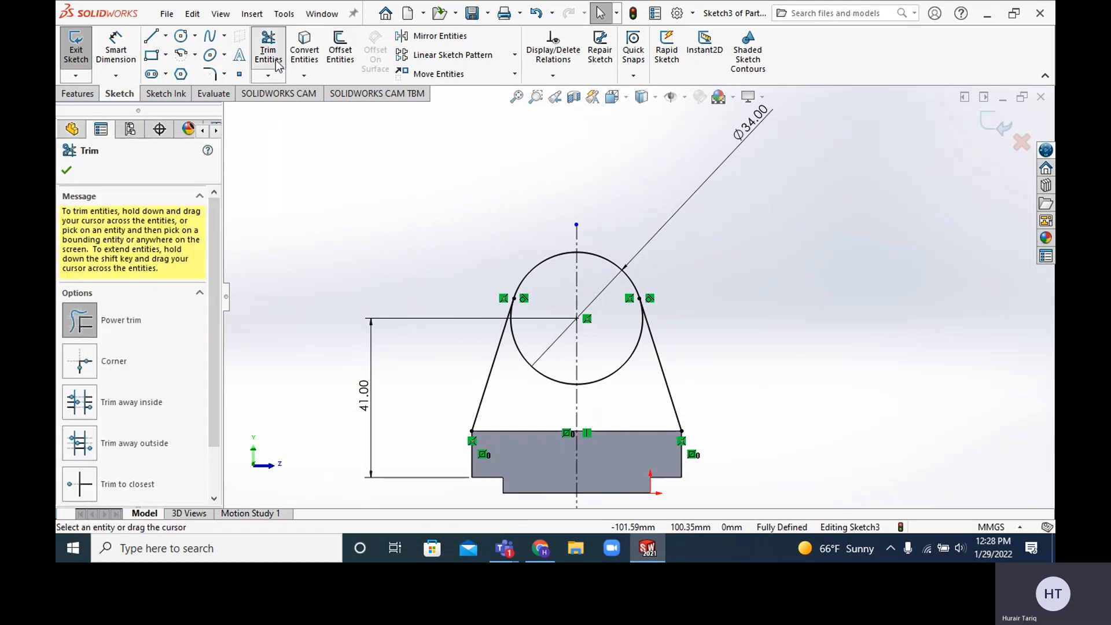
left_click(95, 317)
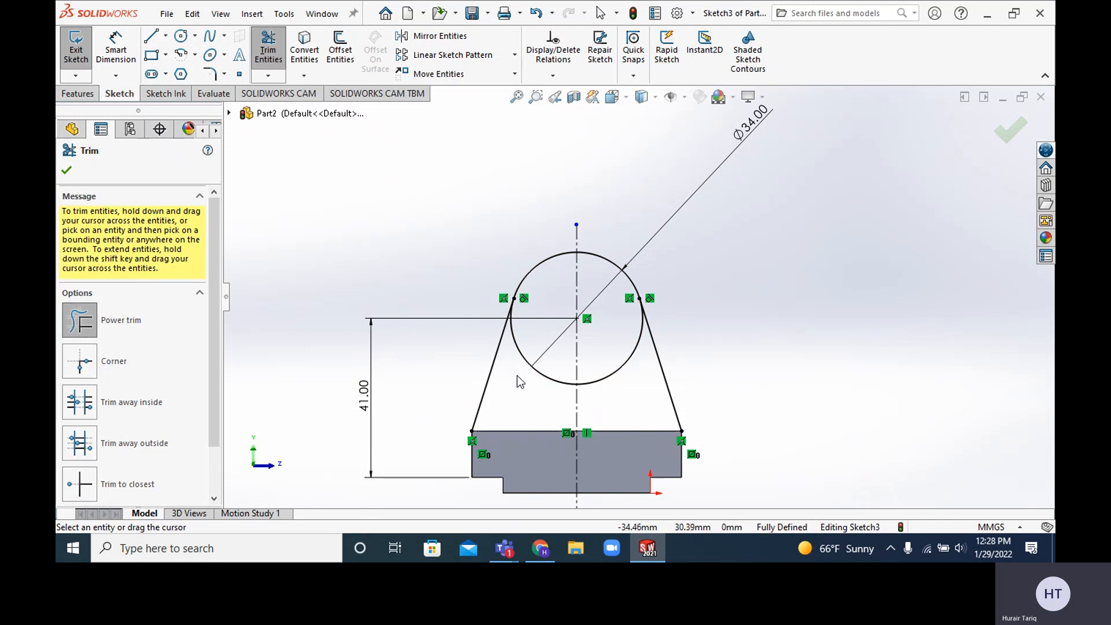
left_click(122, 321)
left_click_drag(528, 341, 524, 366)
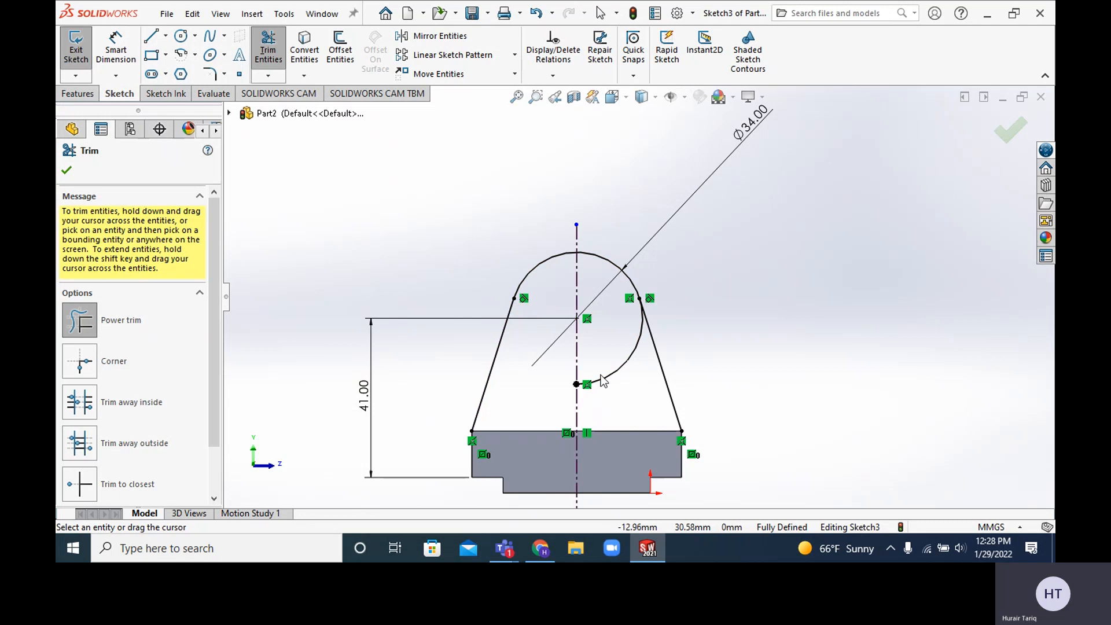
left_click_drag(605, 352, 616, 367)
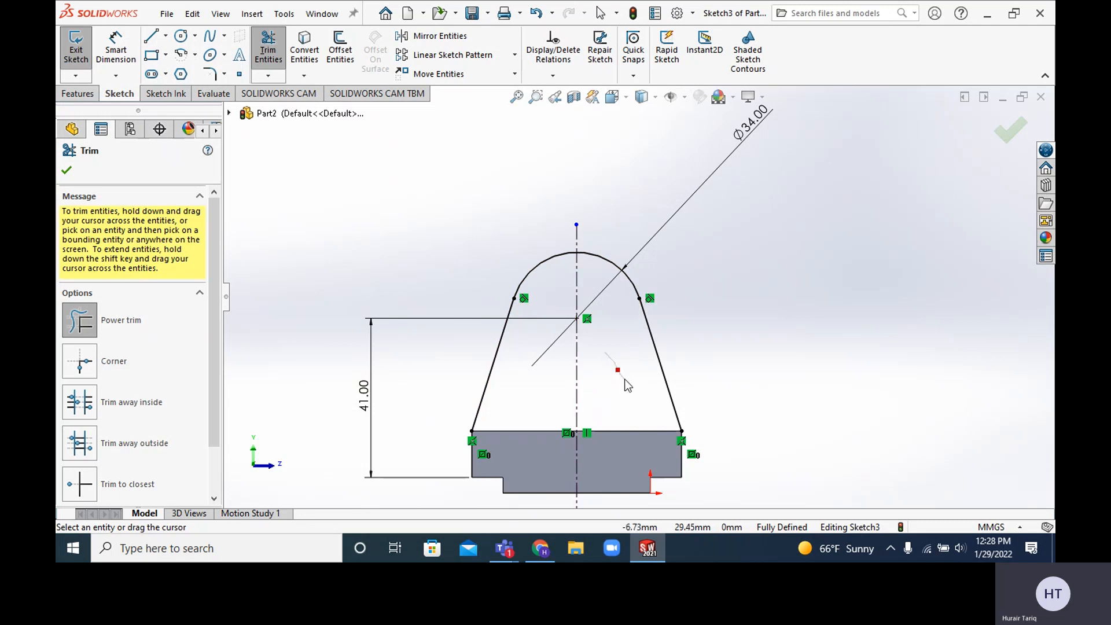
left_click_drag(624, 380, 627, 382)
left_click_drag(627, 381, 623, 385)
left_click(540, 549)
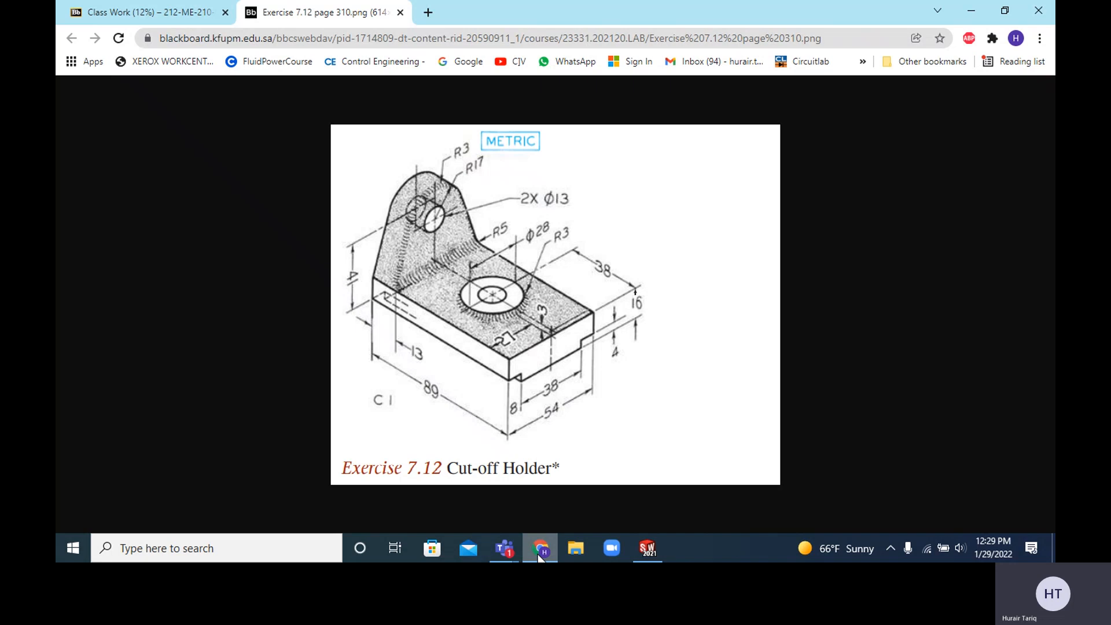
left_click(539, 553)
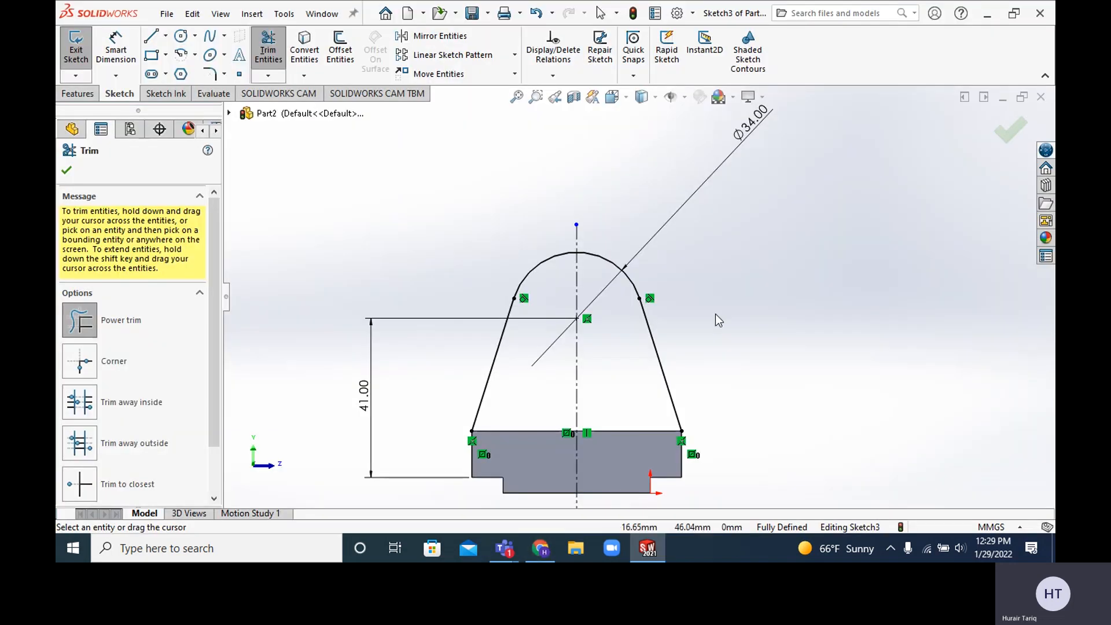
left_click(66, 171)
mouse_move(379, 215)
middle_mouse_down()
mouse_move(401, 248)
mouse_move(310, 282)
mouse_move(319, 281)
middle_mouse_up()
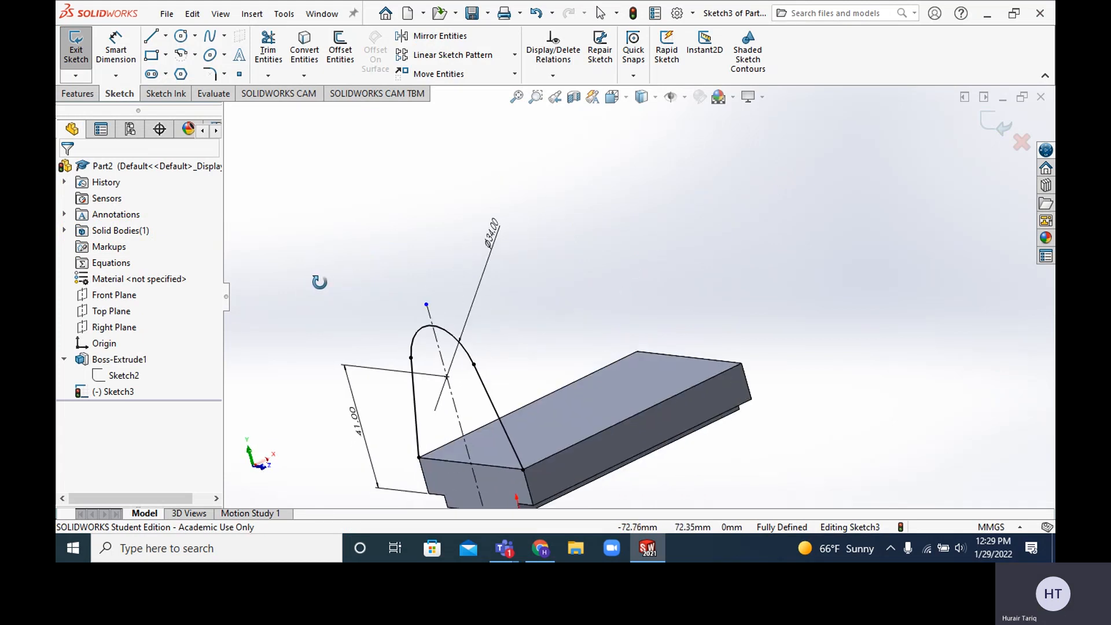
left_click(79, 96)
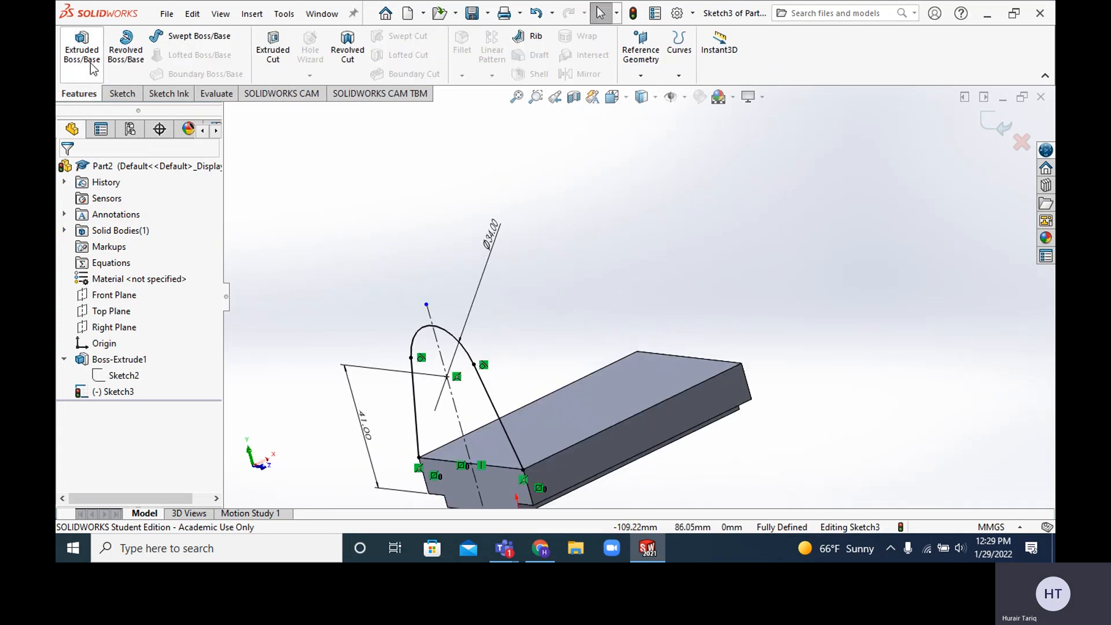
left_click(91, 67)
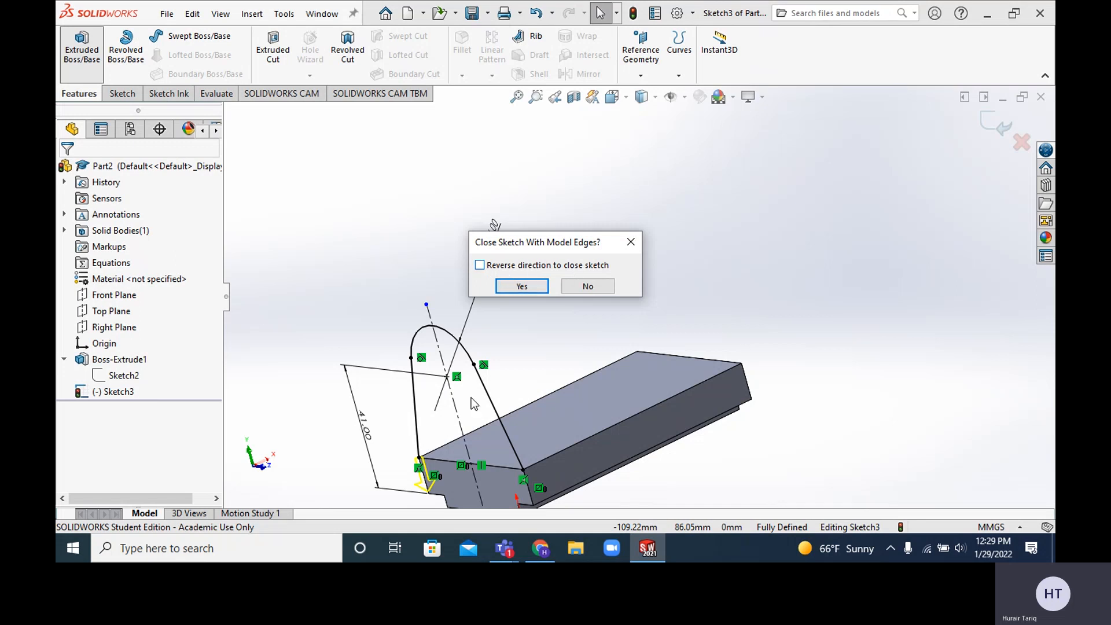
left_click(521, 287)
middle_click_drag(526, 323, 497, 392)
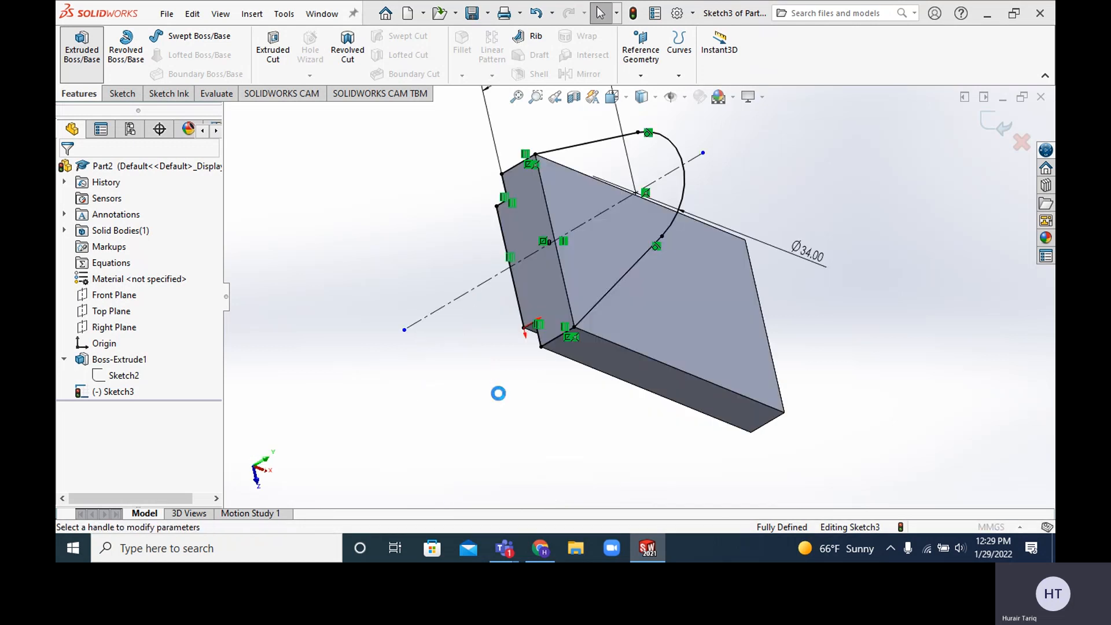
middle_click_drag(545, 343, 580, 384)
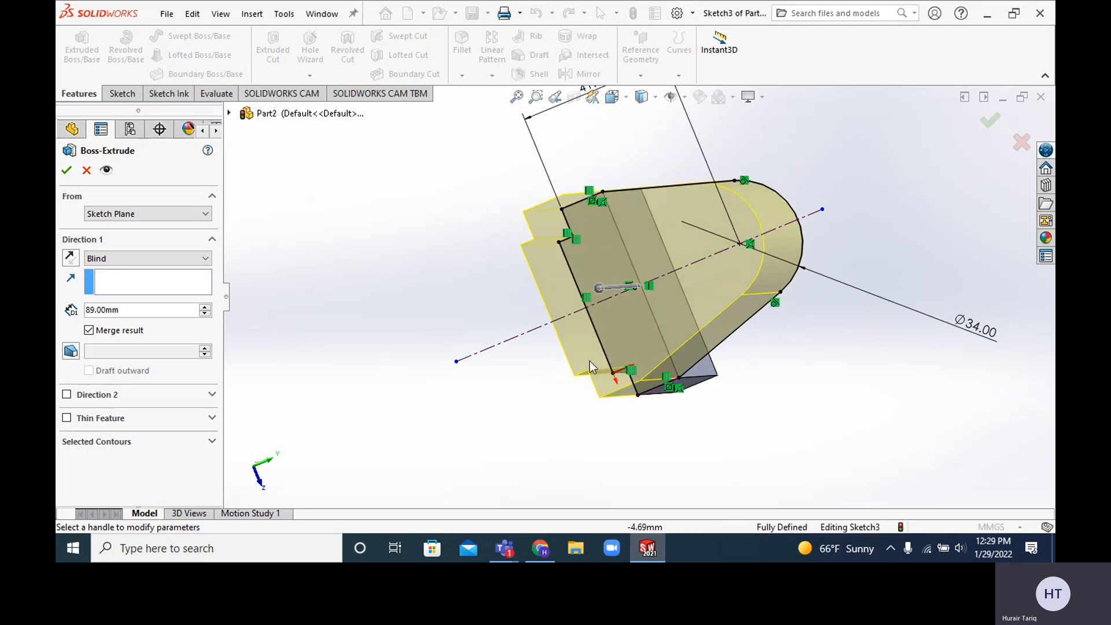
middle_click_drag(589, 361, 504, 366)
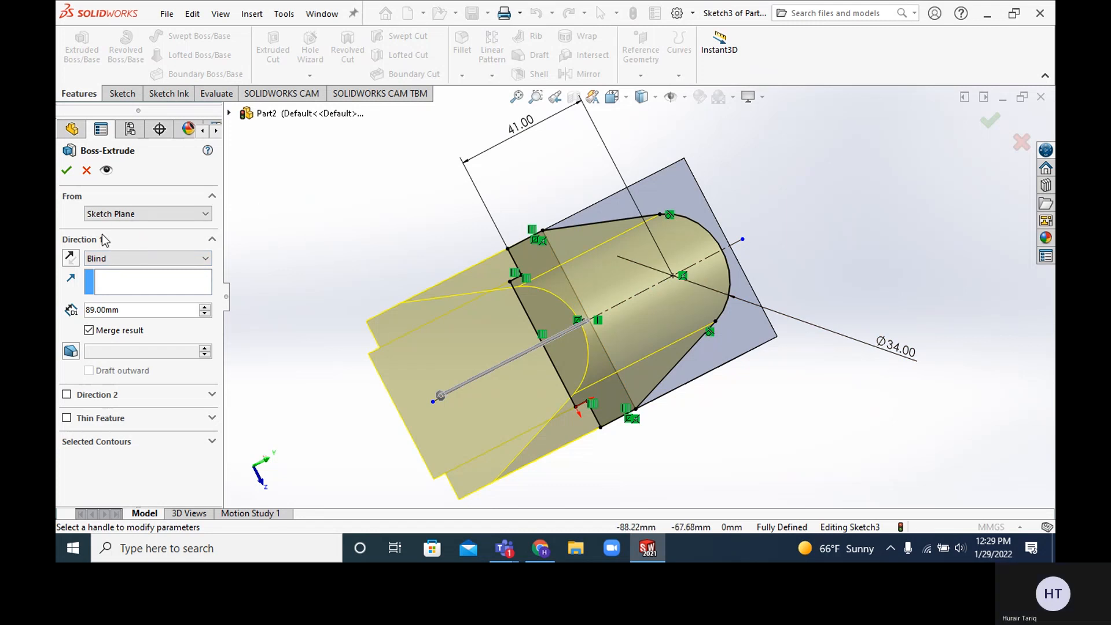
left_click(87, 169)
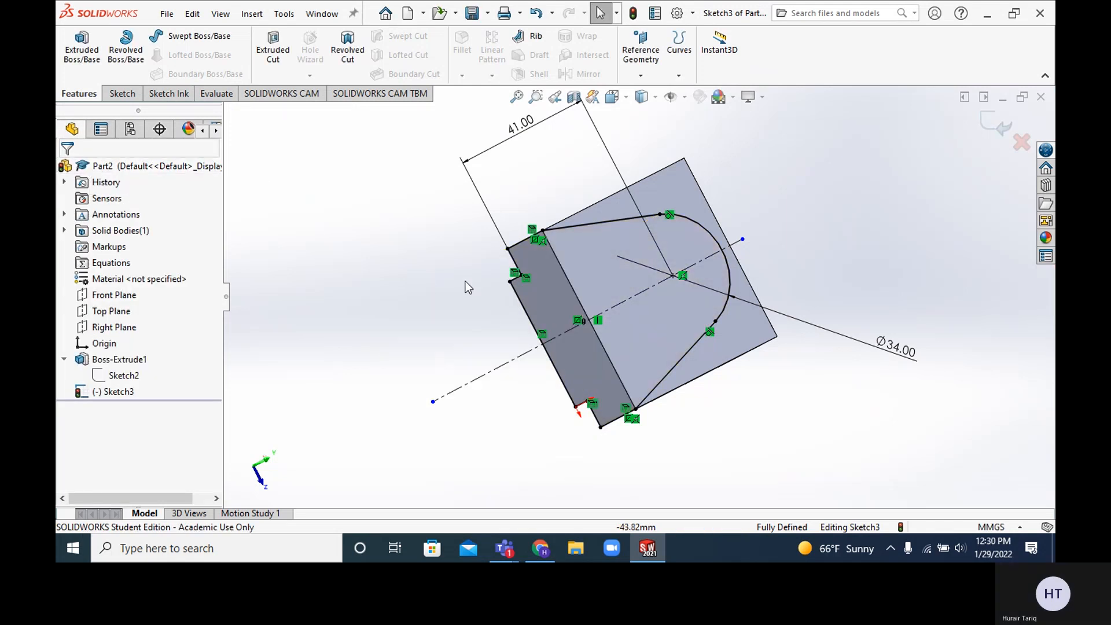
left_click(552, 13)
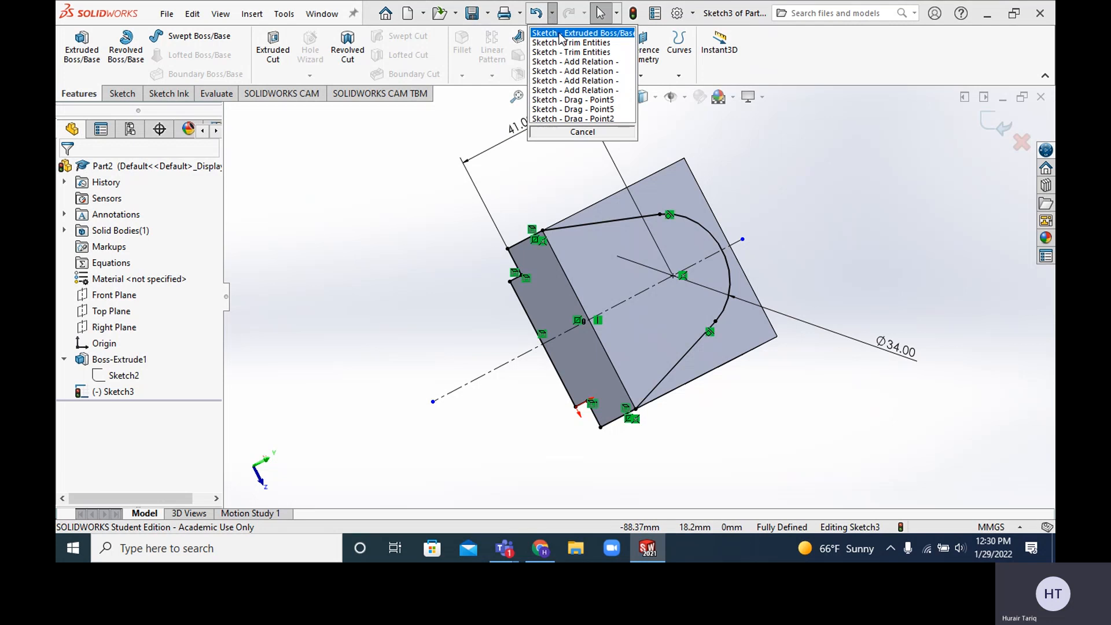
left_click(560, 35)
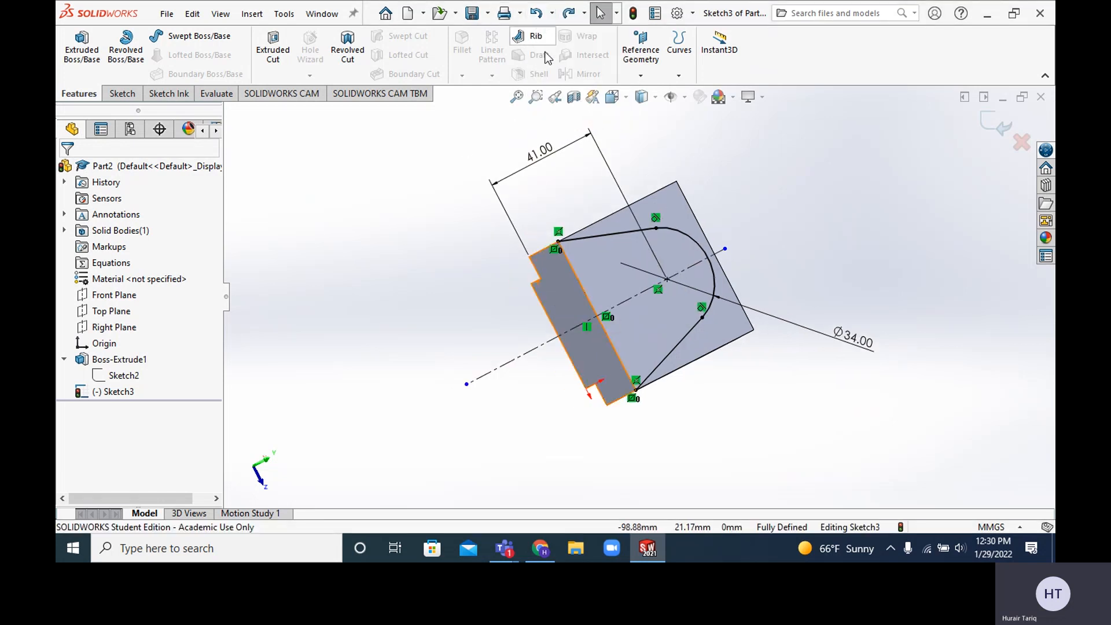
Step: Close the lug profile with a straight line joining the slanted lines' lower endpoints along the base's top edge
left_click(130, 94)
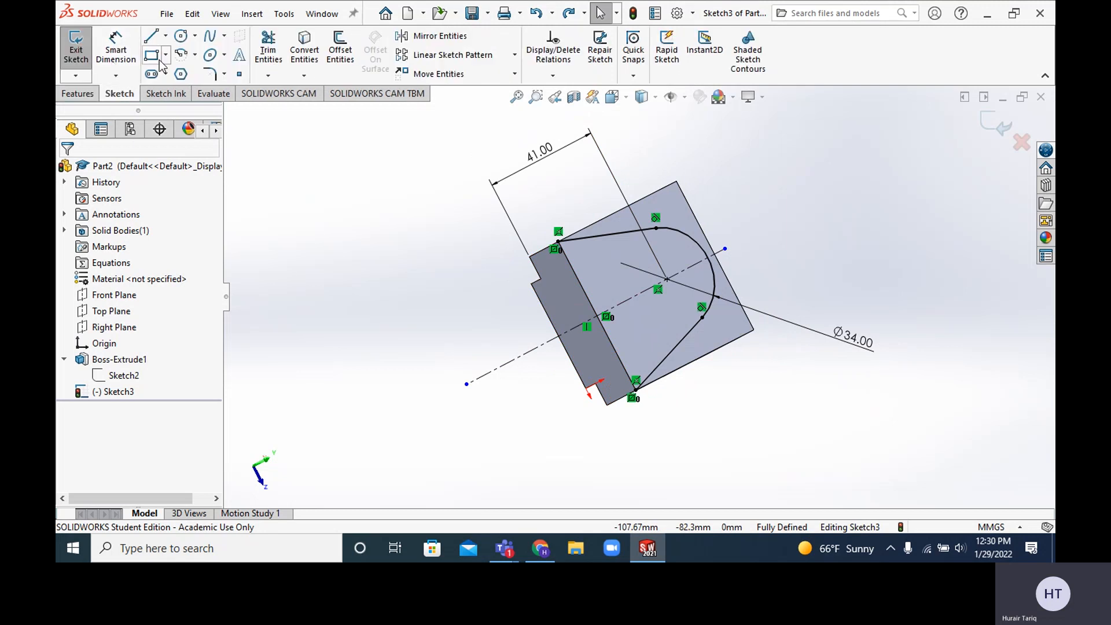
left_click(150, 36)
left_click(557, 241)
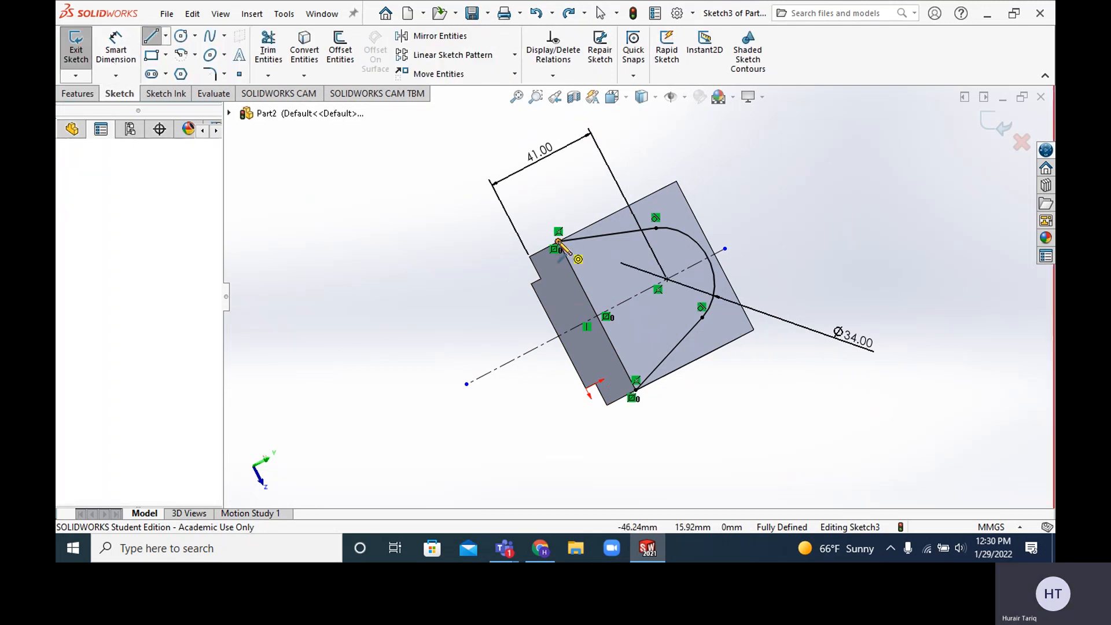
left_click(635, 389)
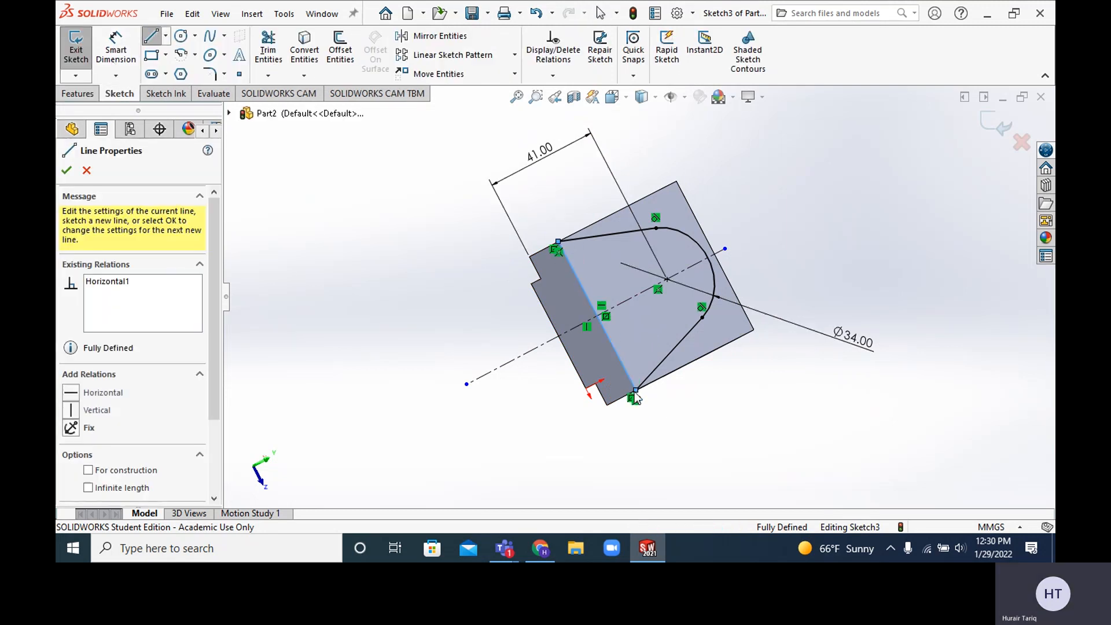
left_click(67, 170)
left_click(438, 291)
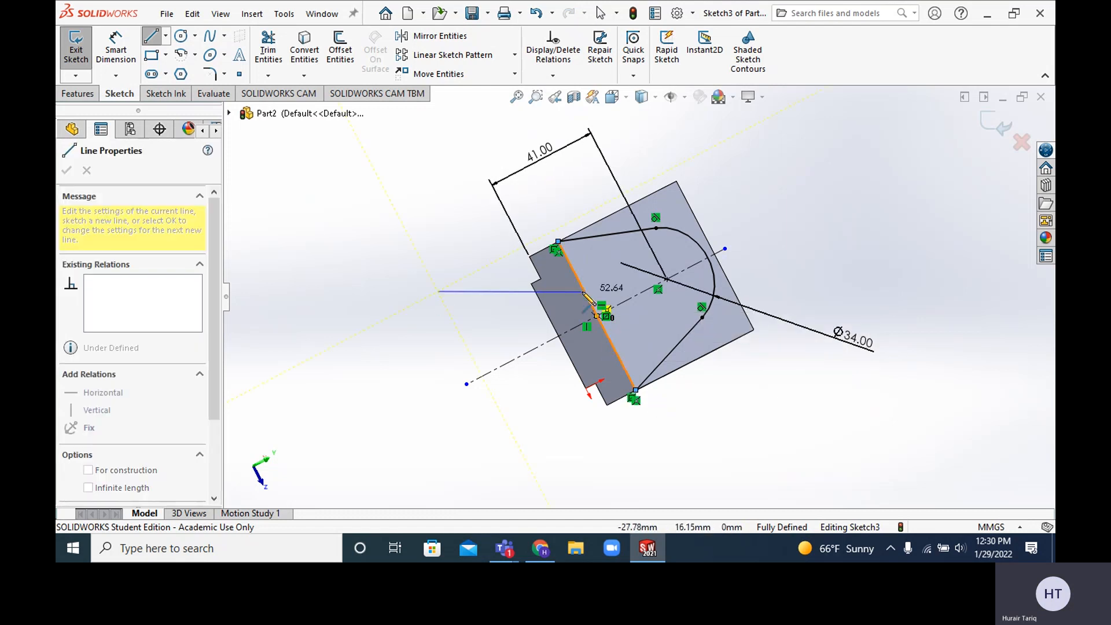
key("Escape")
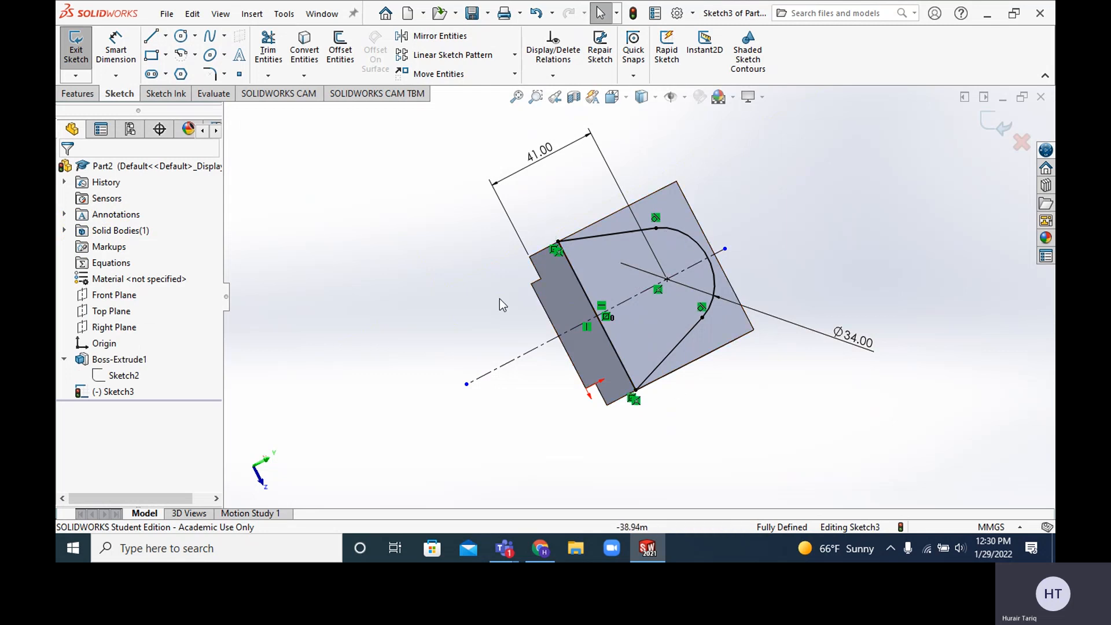
Step: Start a Blind boss extrusion of the closed lug profile with its direction reversed so it runs over the base
left_click(88, 95)
left_click(87, 65)
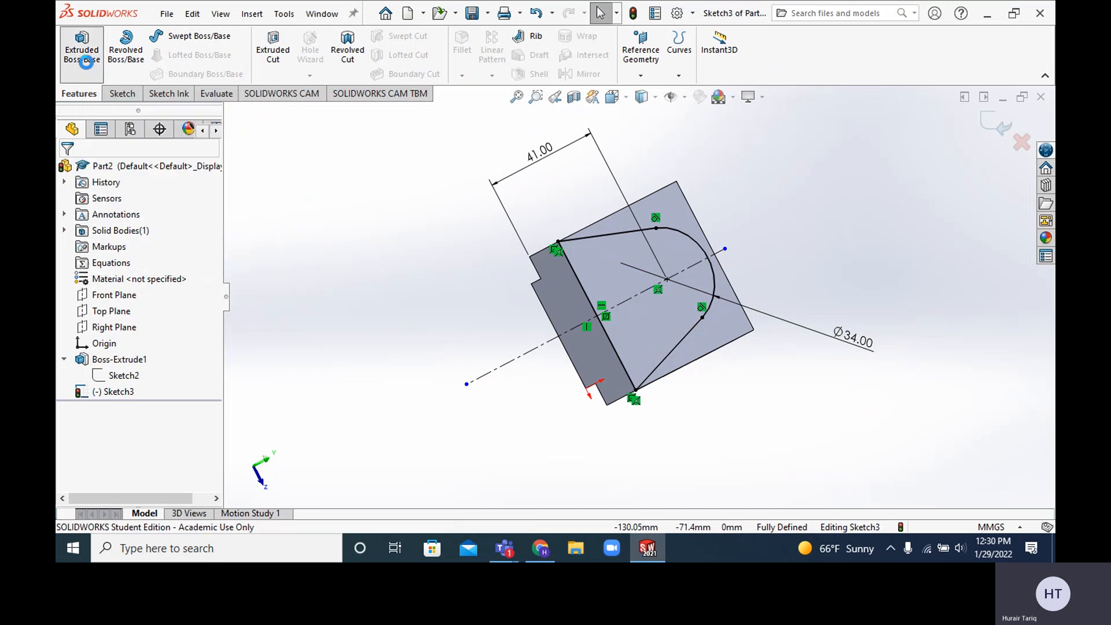
mouse_move(428, 272)
middle_mouse_down()
mouse_move(451, 275)
mouse_move(429, 275)
mouse_move(407, 248)
mouse_move(408, 260)
middle_mouse_up()
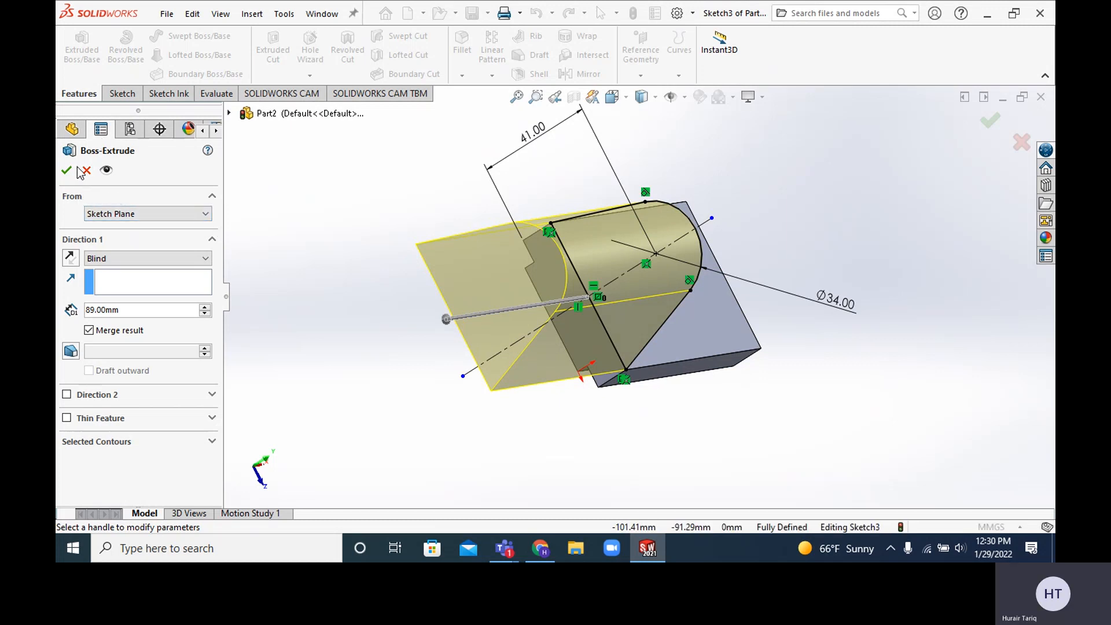
left_click(70, 257)
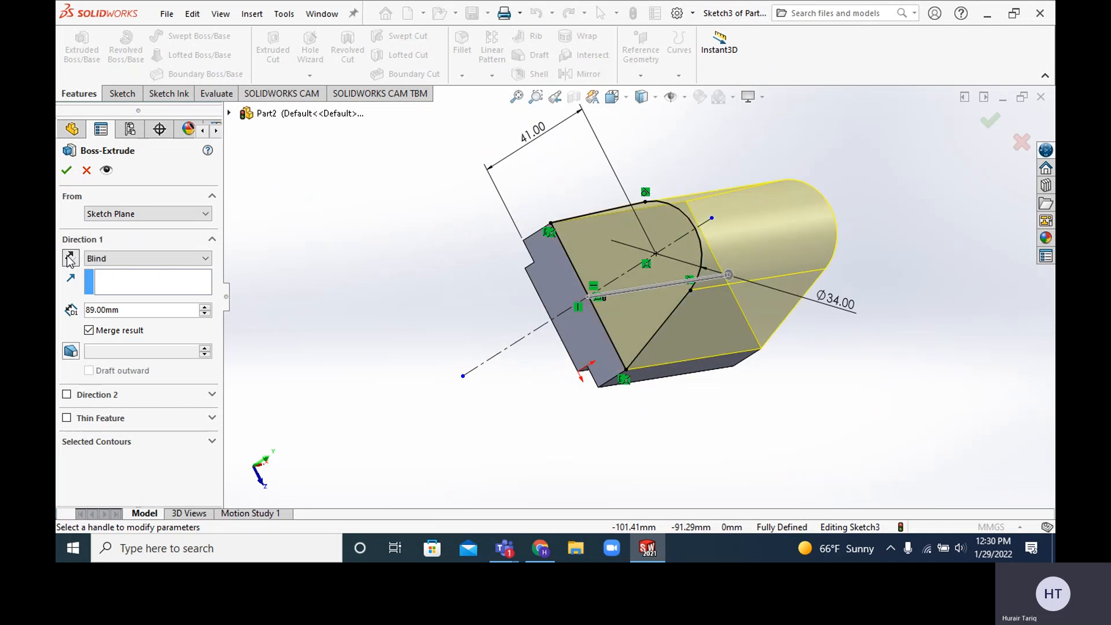
scroll(620, 283, "up", 2)
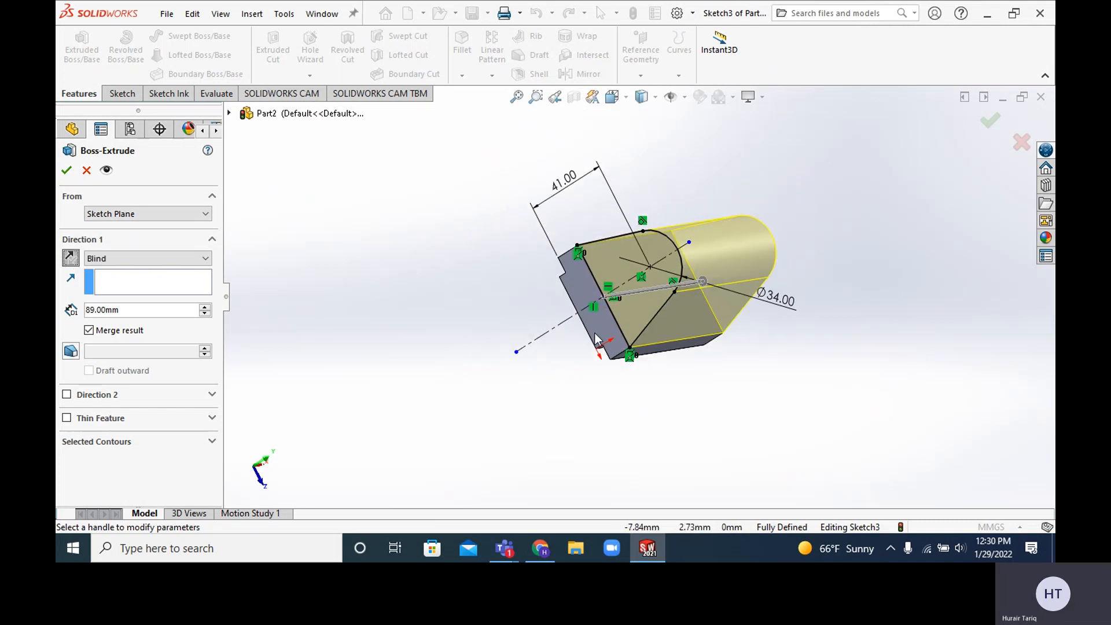
middle_click_drag(598, 340, 550, 396)
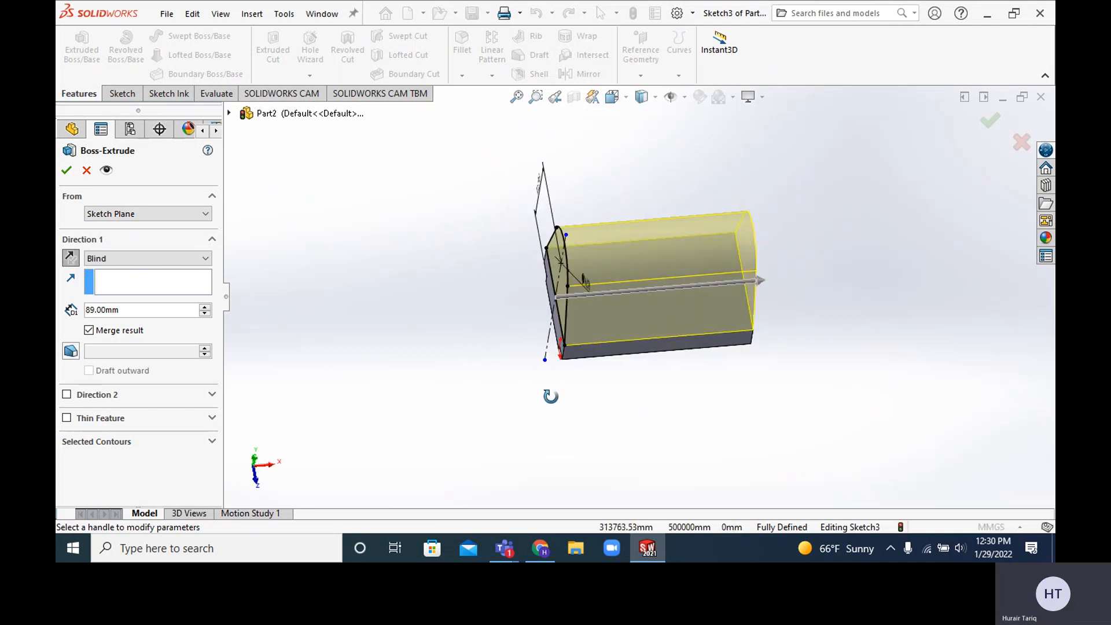
Step: Check the lug thickness on the exercise drawing, set the lug's extrusion depth to 13 mm and finish the extrusion
left_click(648, 549)
left_click(539, 548)
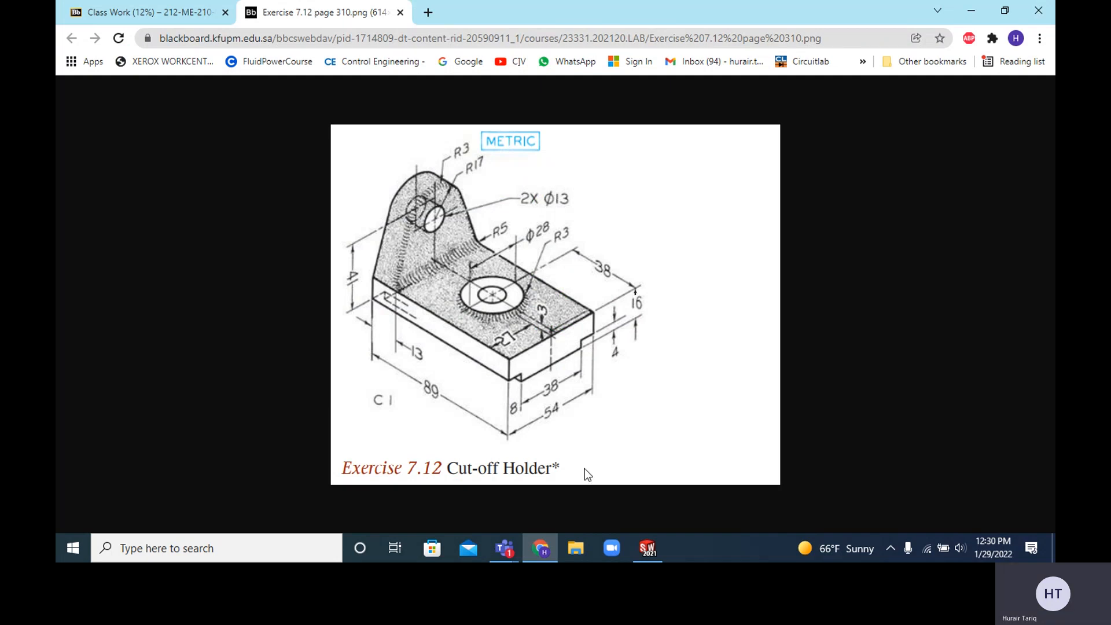
left_click(648, 552)
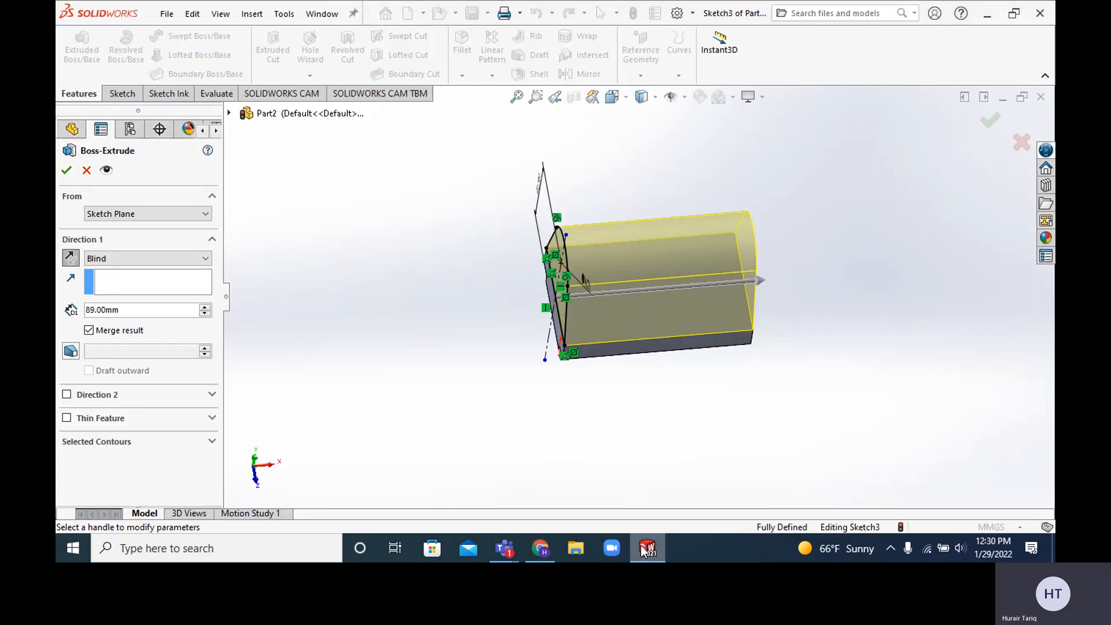
left_click(88, 310)
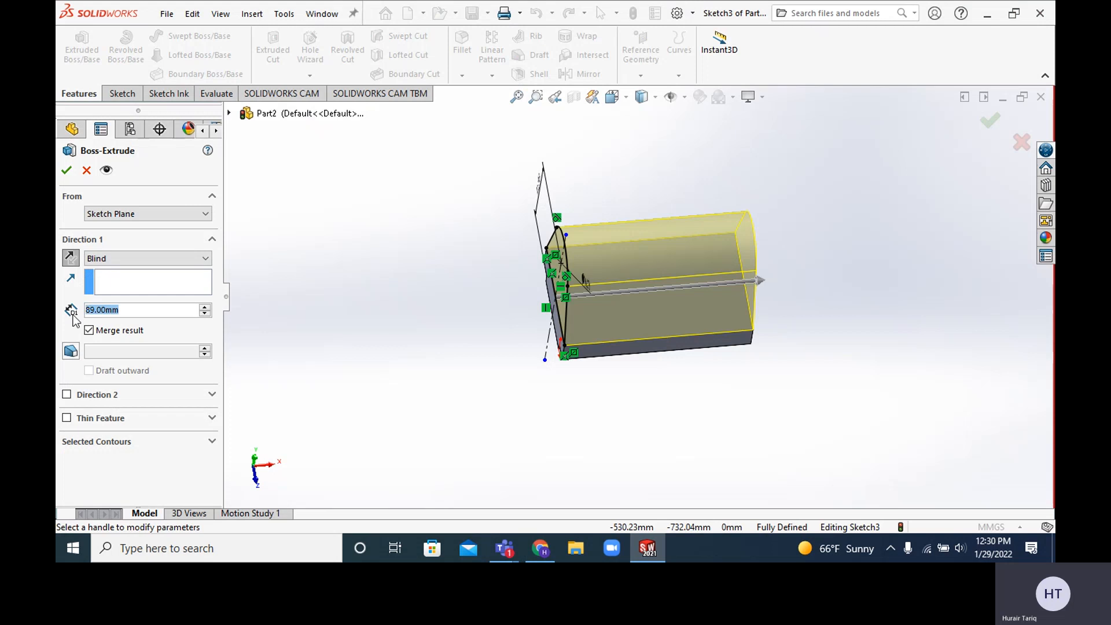
type("13")
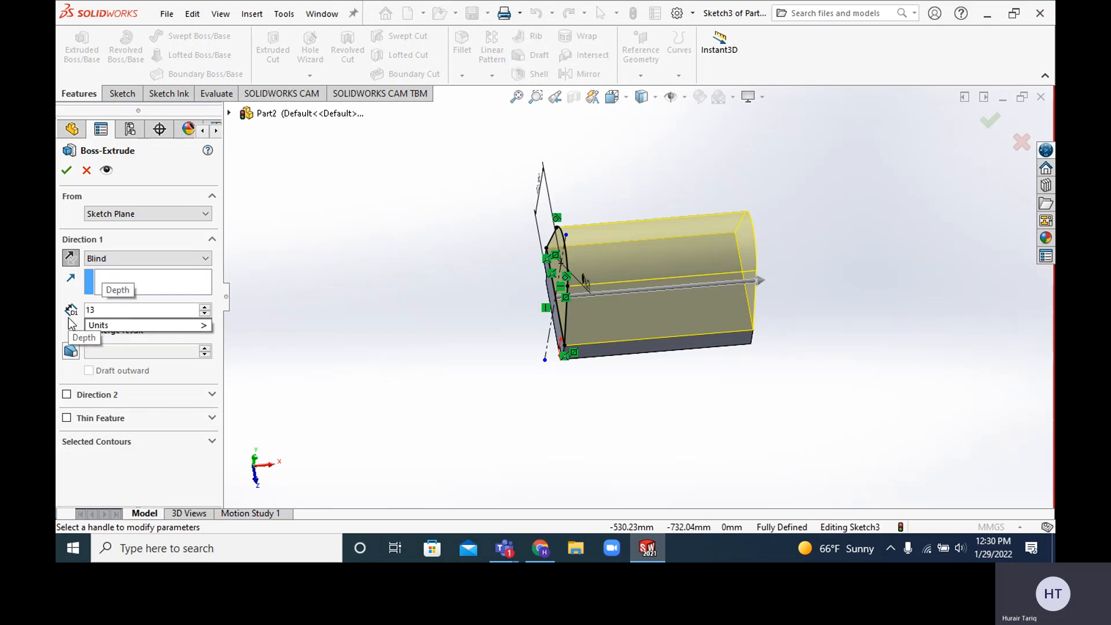
key("Return")
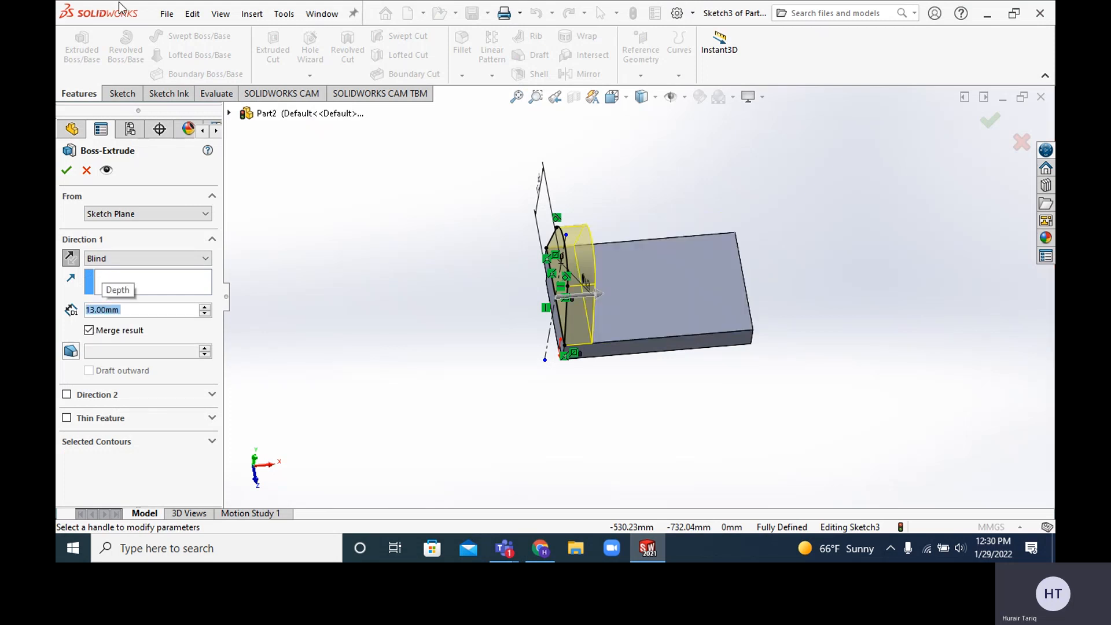
left_click(66, 170)
mouse_move(425, 397)
middle_mouse_down()
mouse_move(470, 425)
mouse_move(432, 399)
middle_mouse_up()
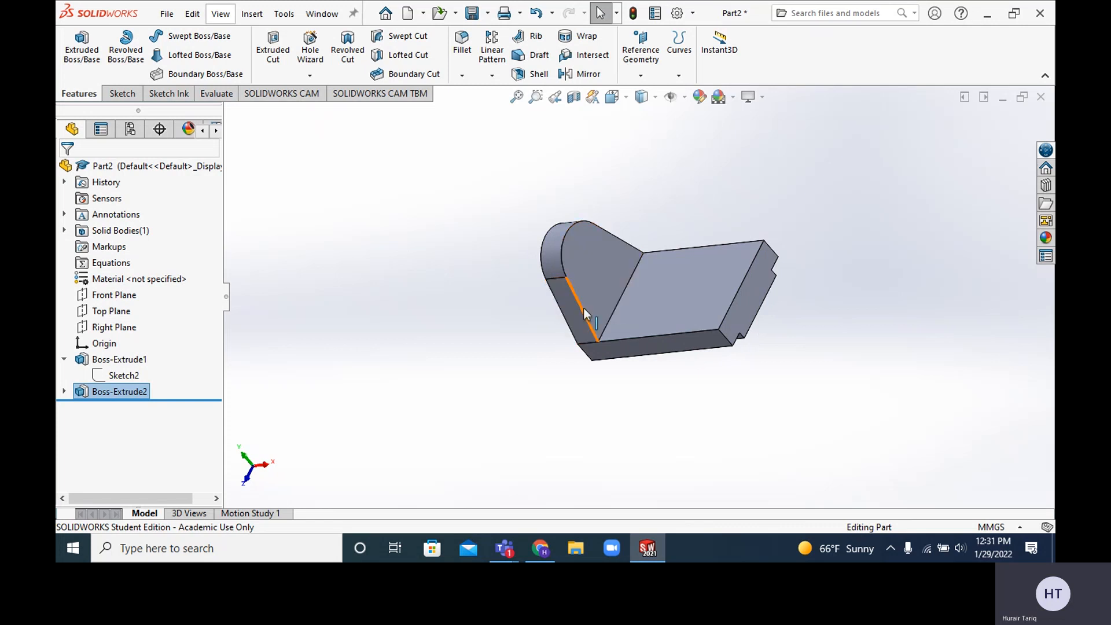
Step: Consult the exercise drawing for the hole through the upright lug
left_click(580, 499)
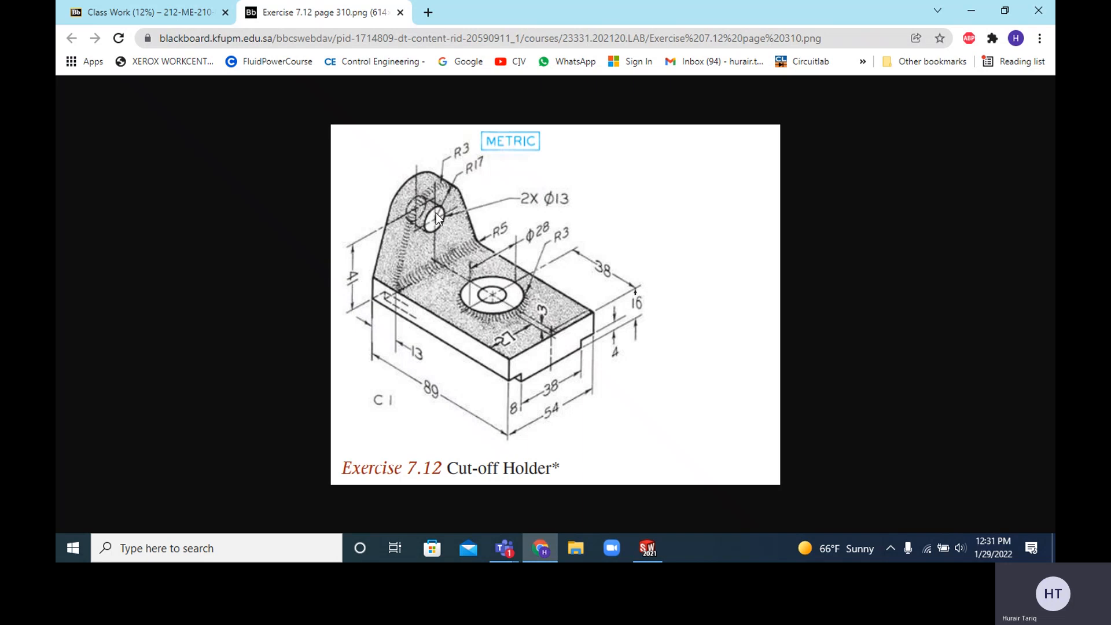
mouse_move(648, 553)
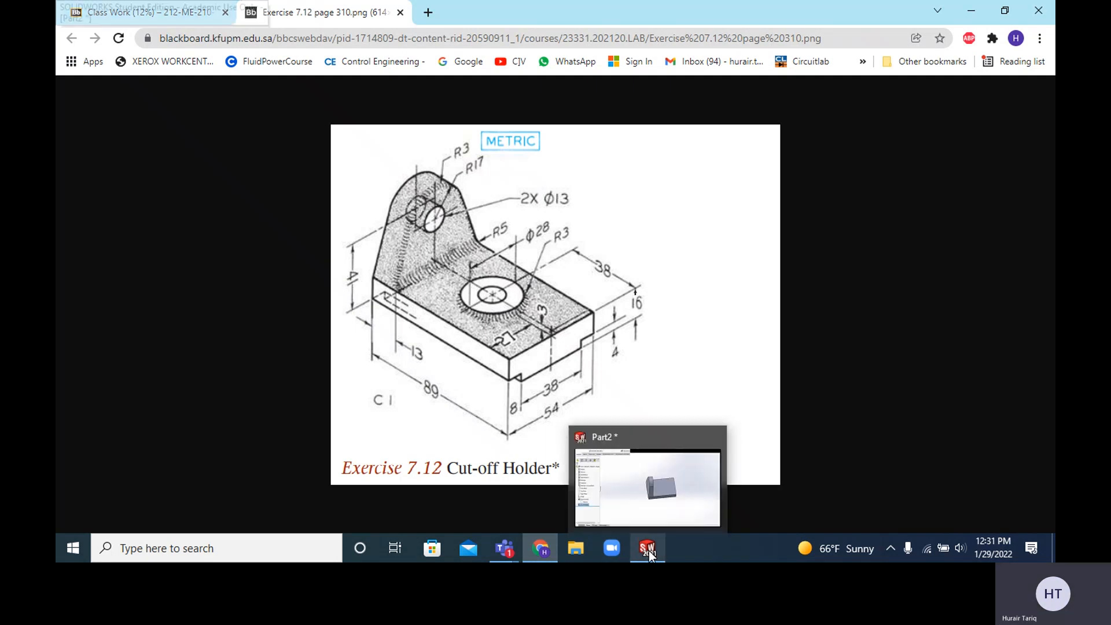
left_click(648, 550)
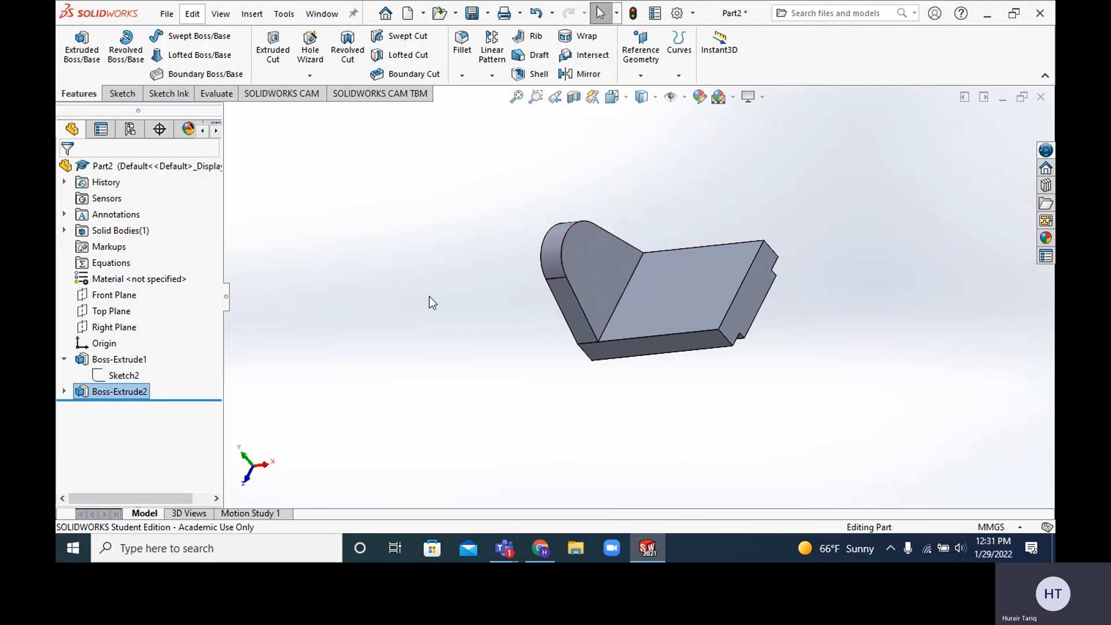
Step: Examine the base and lug extrusions in the model history together with the sketch each one is built from
left_click(65, 359)
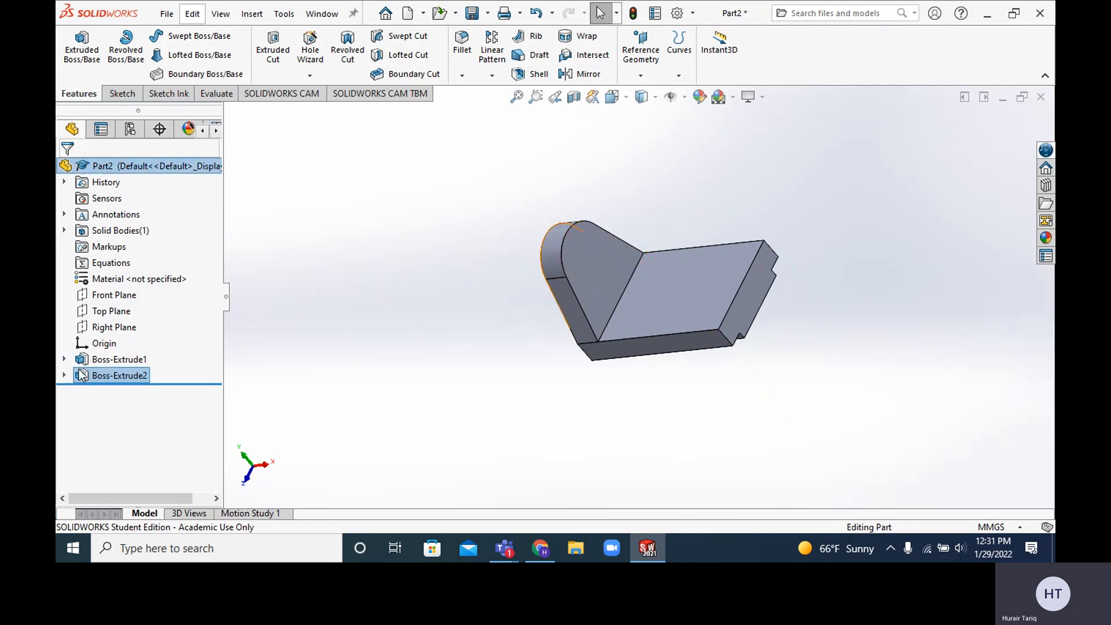
left_click(64, 360)
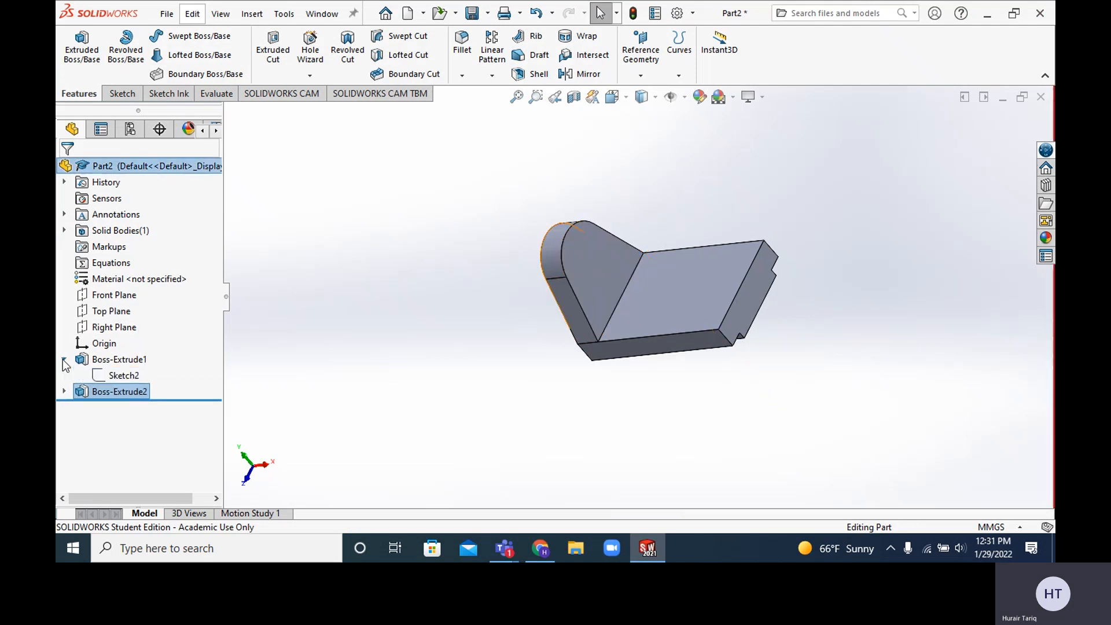
left_click(122, 375)
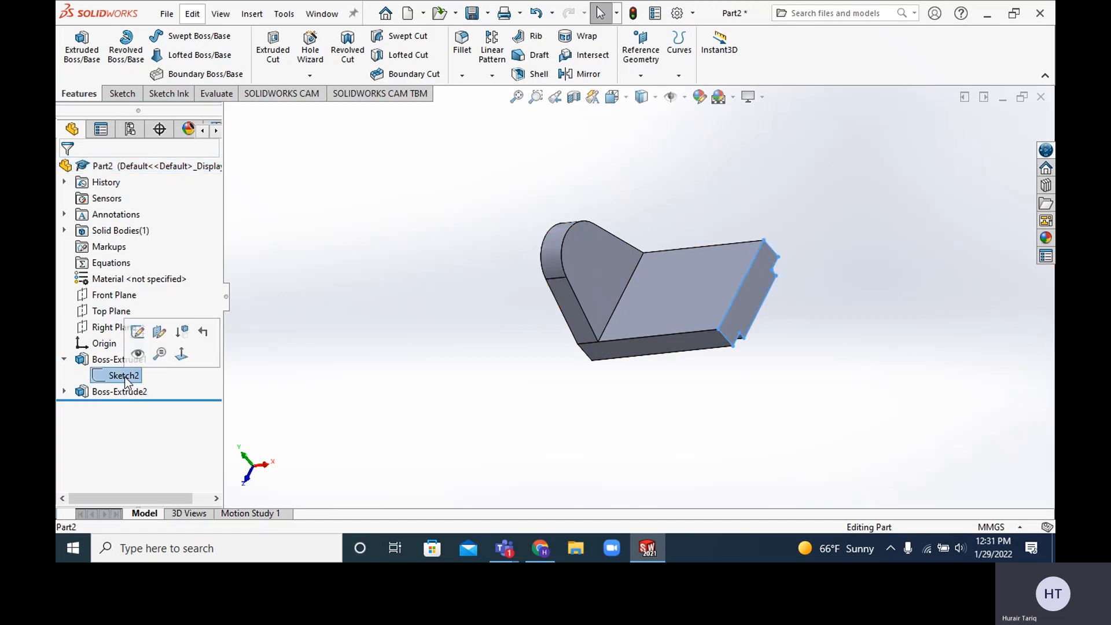
left_click(106, 360)
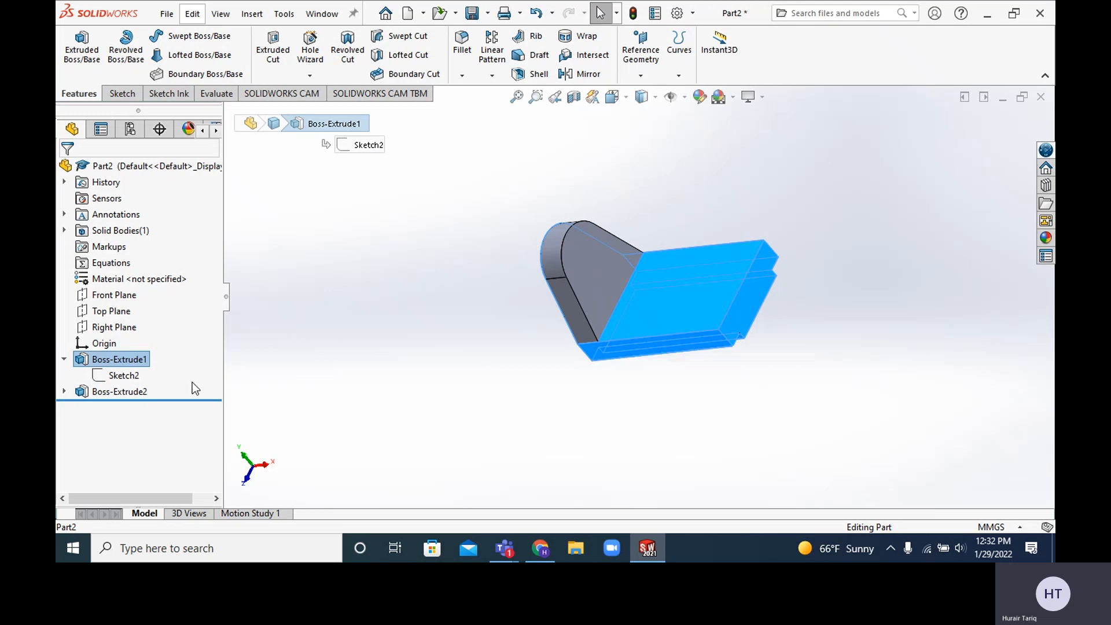
left_click(64, 392)
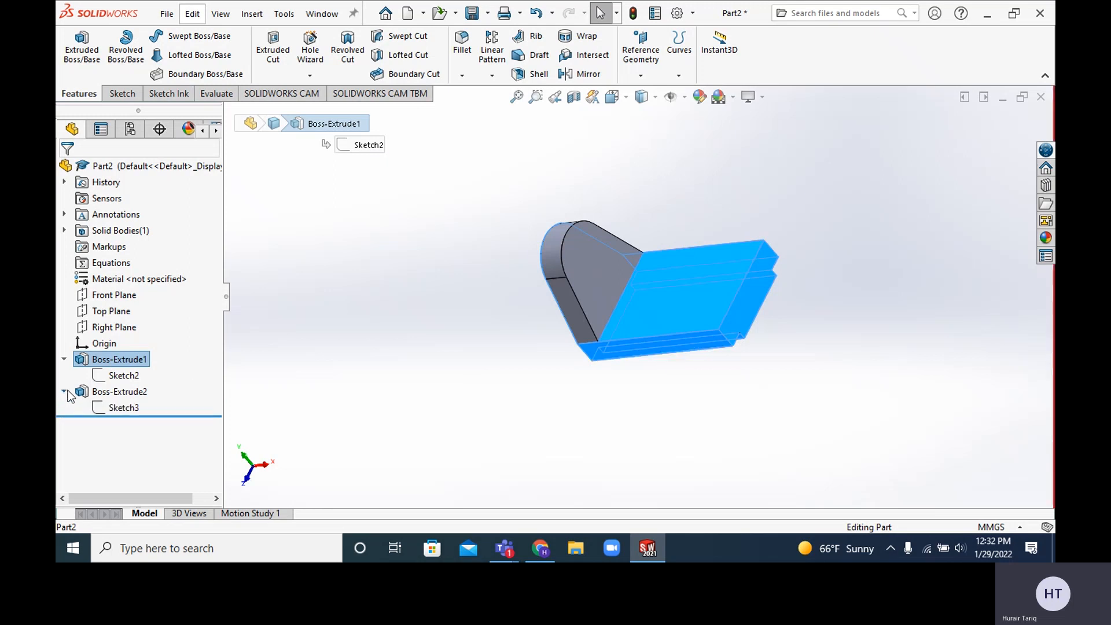
left_click(127, 408)
middle_click_drag(507, 344, 518, 332)
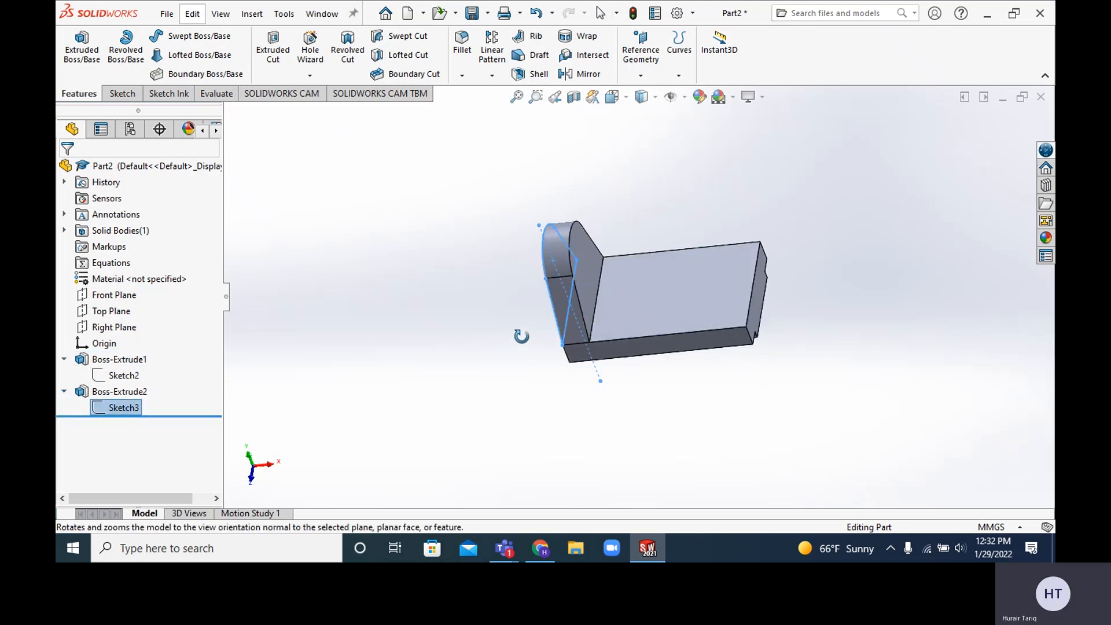
left_click(124, 392)
left_click(63, 392)
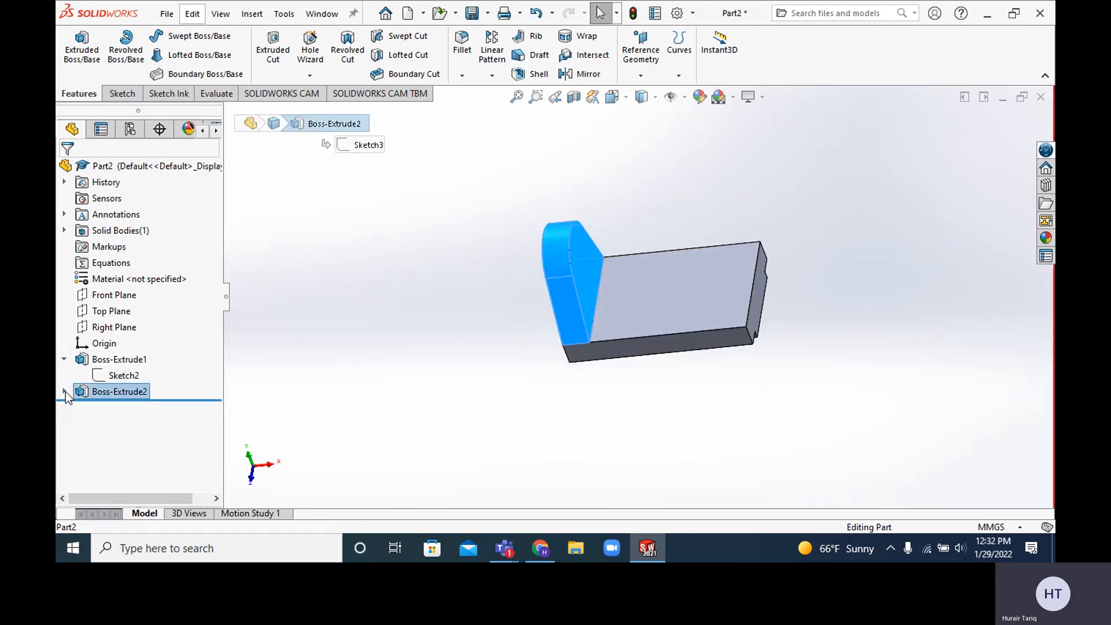
left_click(63, 359)
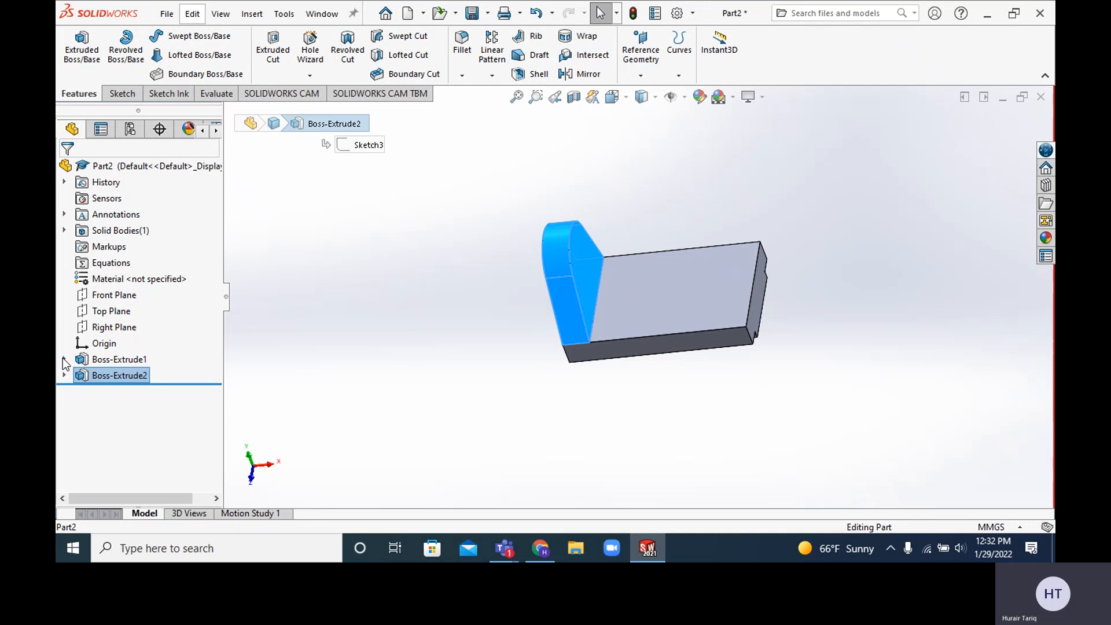
left_click(457, 372)
middle_click_drag(456, 372, 363, 426)
scroll(363, 427, "down", 1)
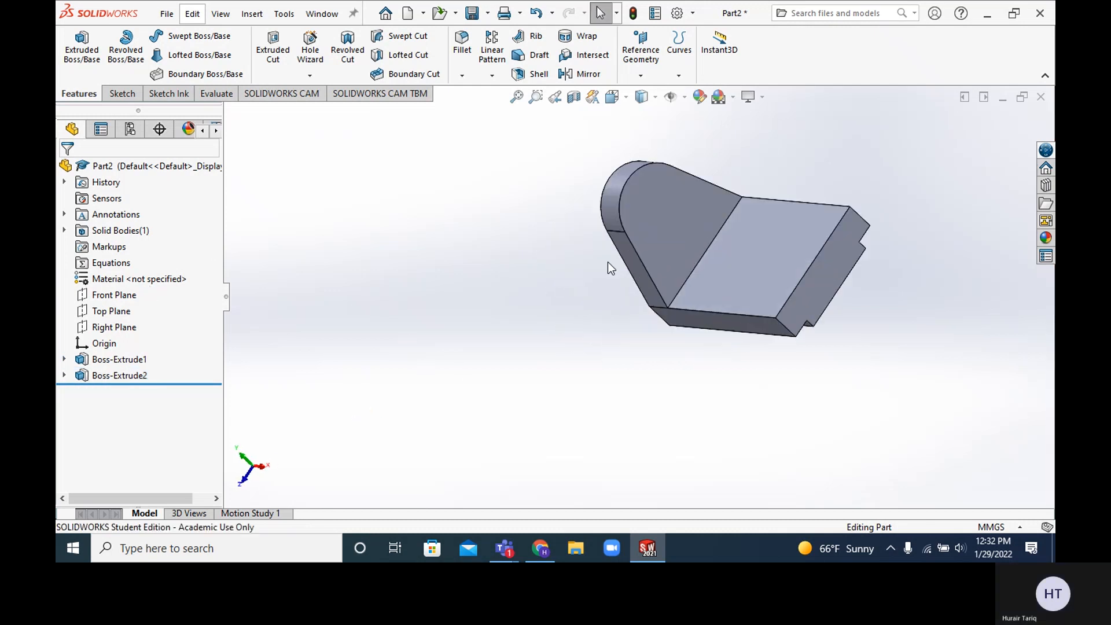
left_click(663, 210)
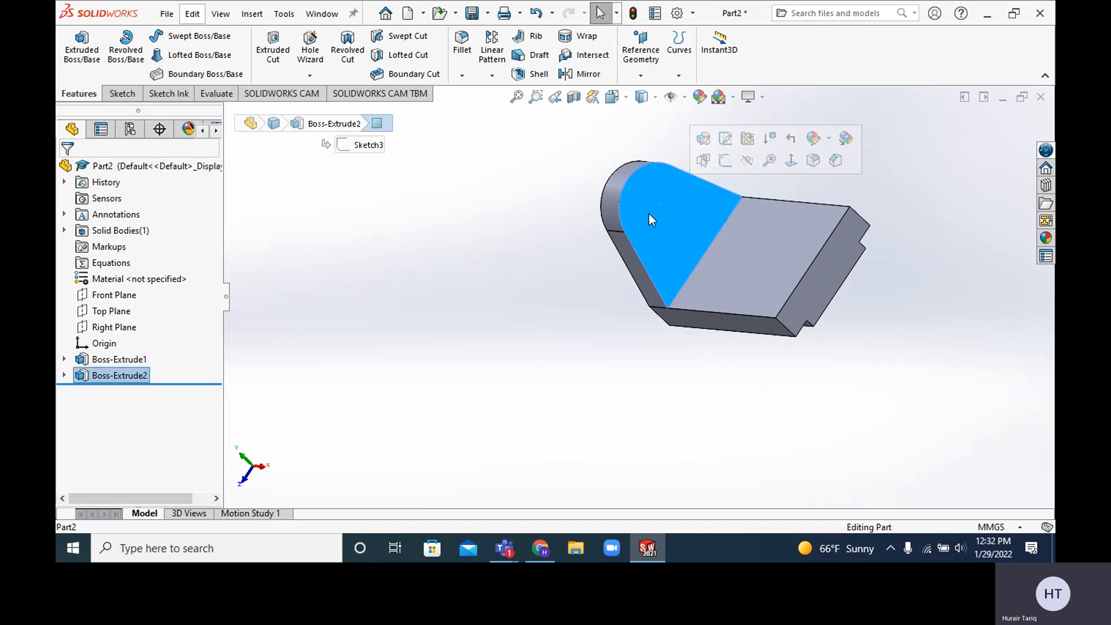
left_click(726, 139)
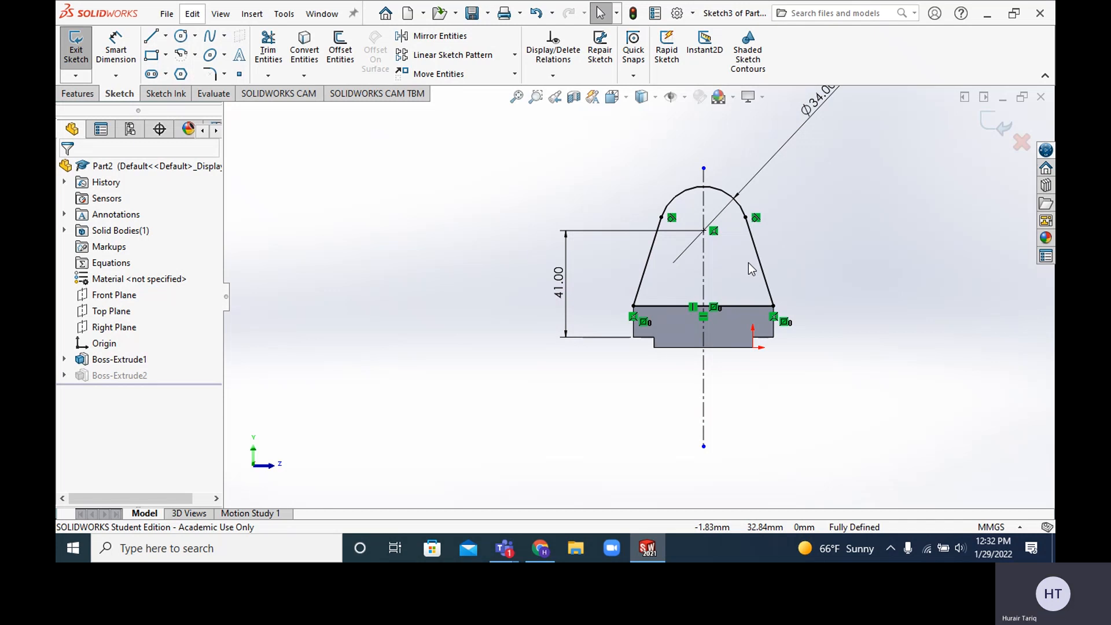
key("ctrl+b")
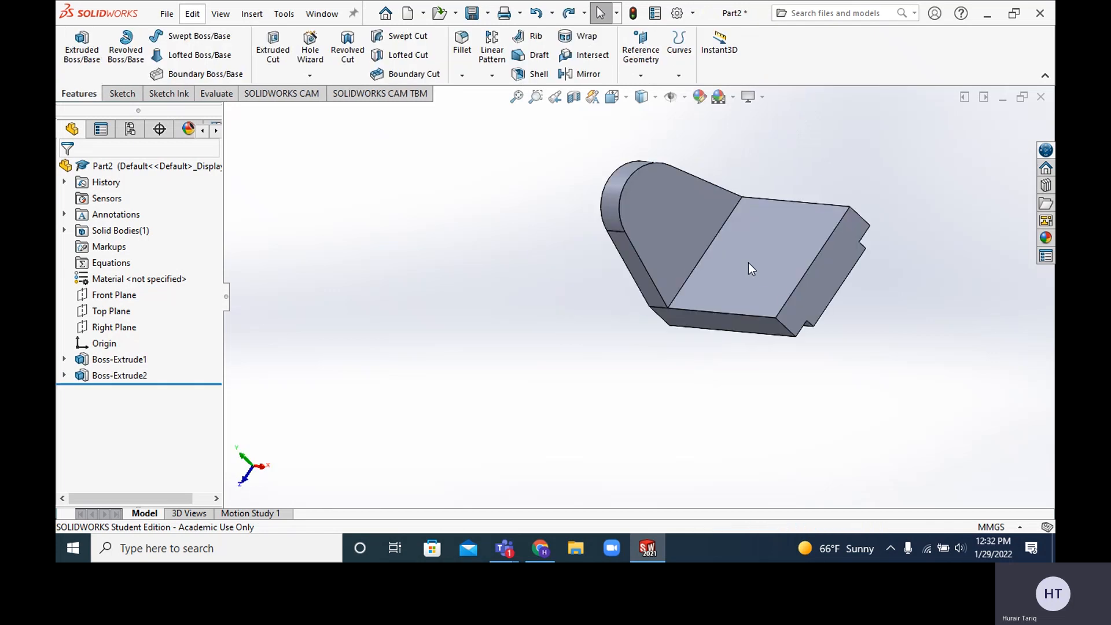
Step: Start a new sketch on the lug's inner face and draw a circle about 17.8 mm in diameter in its upper half
left_click(678, 214)
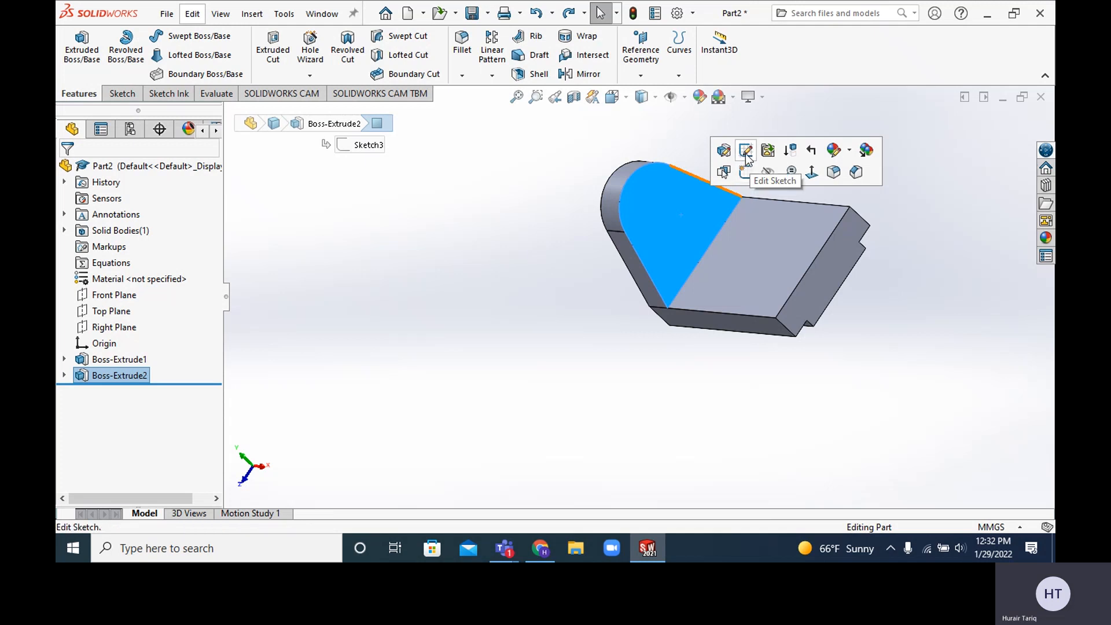
right_click(665, 206)
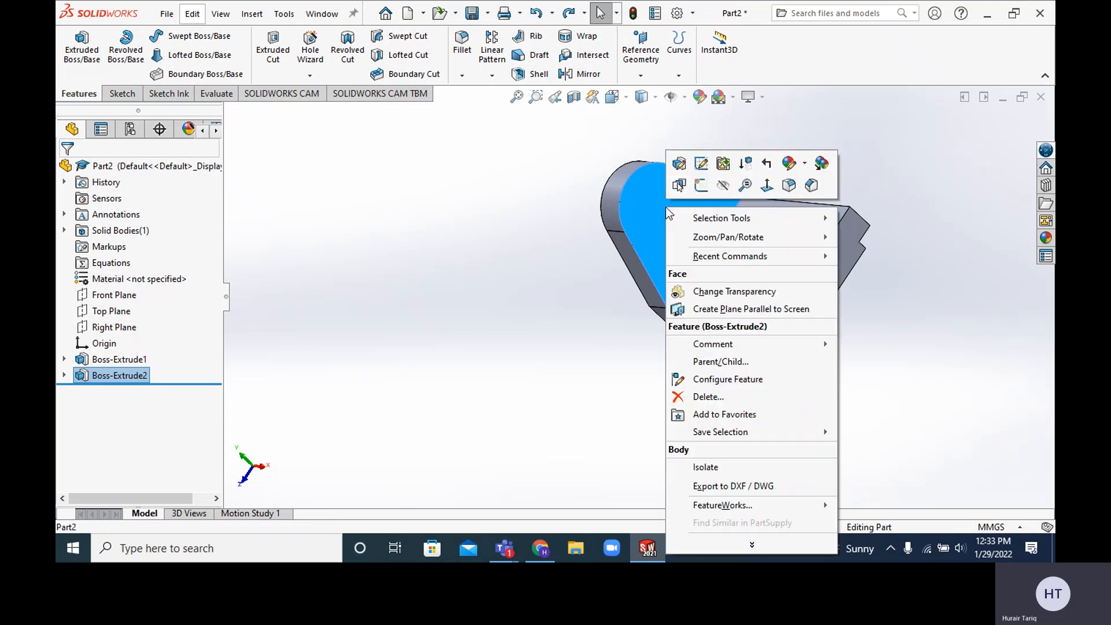
left_click(701, 186)
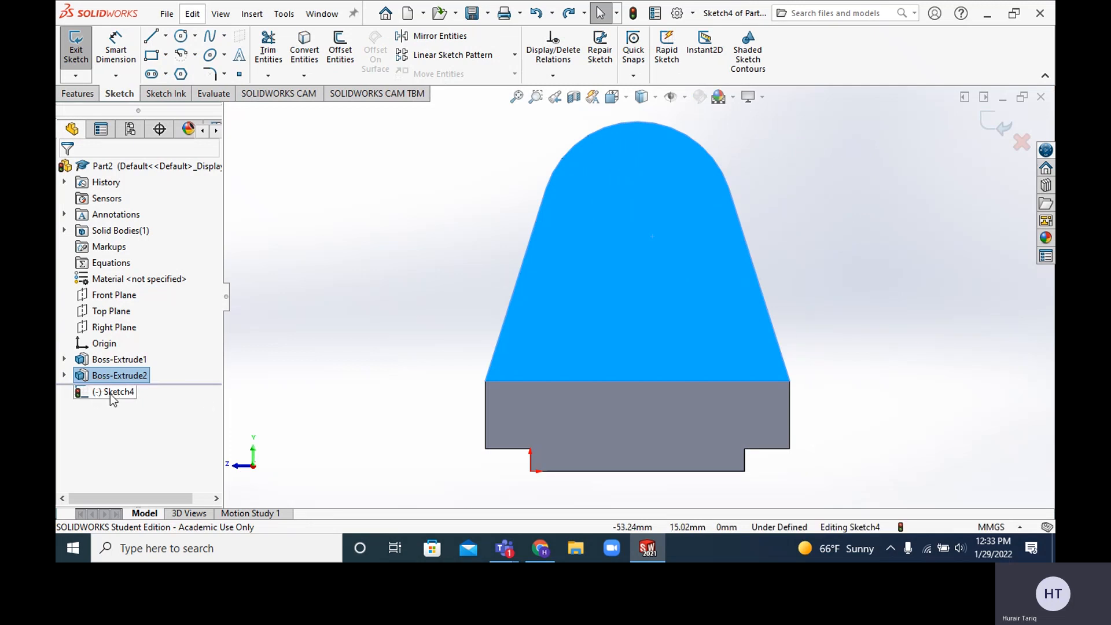
left_click(181, 35)
left_click(626, 248)
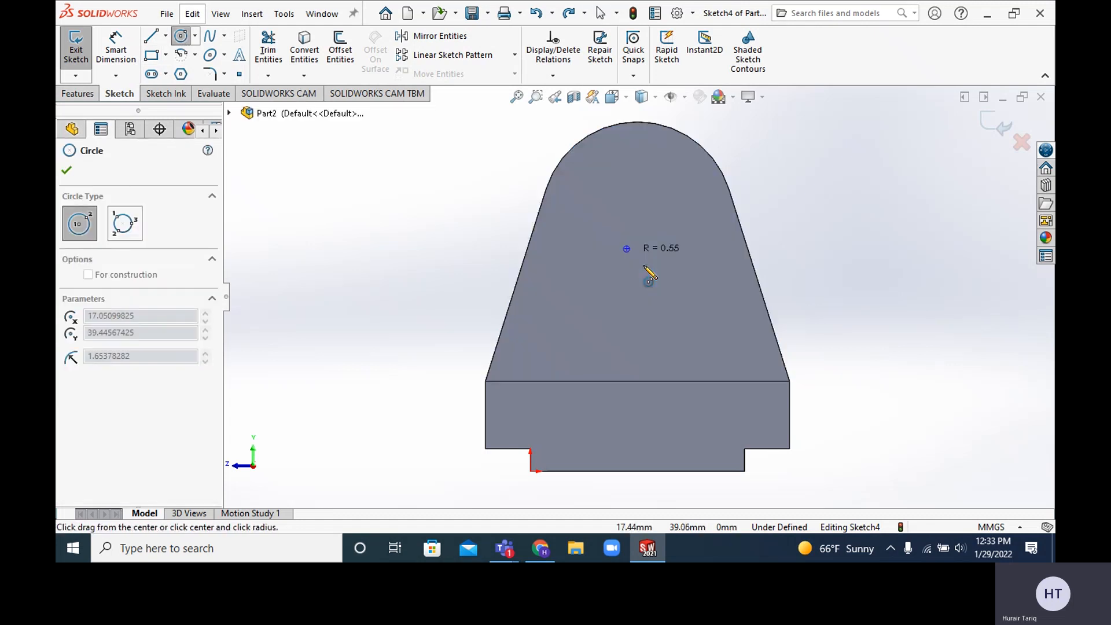
left_click(652, 292)
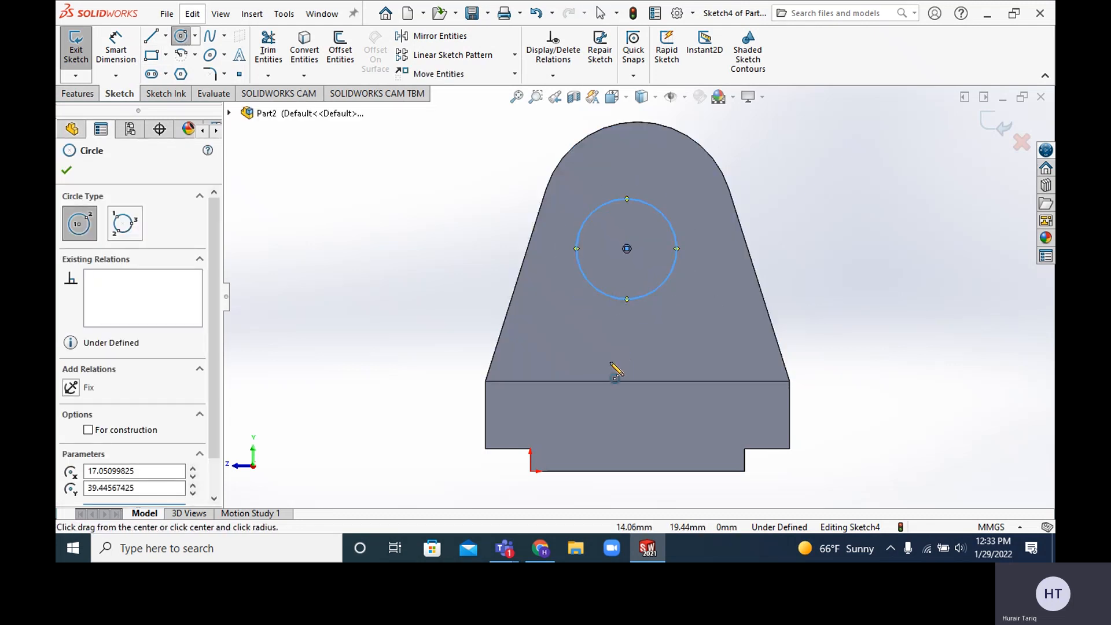
key("Escape")
Step: Add a concentric relation between the circle and the lug's rounded top edge, and finish adding relations
left_click(557, 78)
left_click(565, 112)
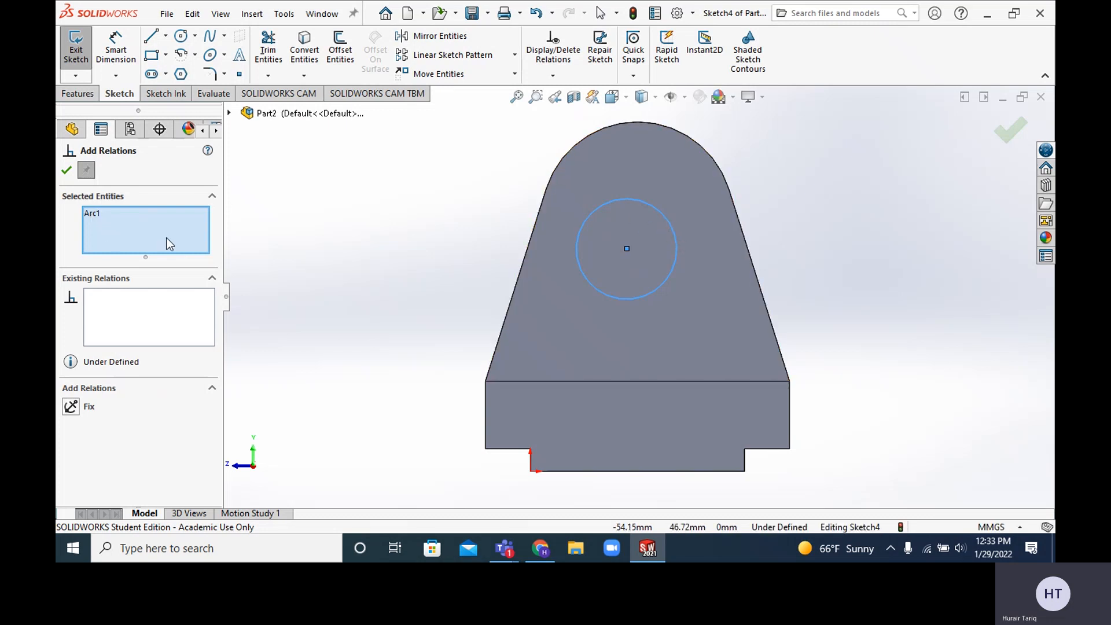
left_click(667, 132)
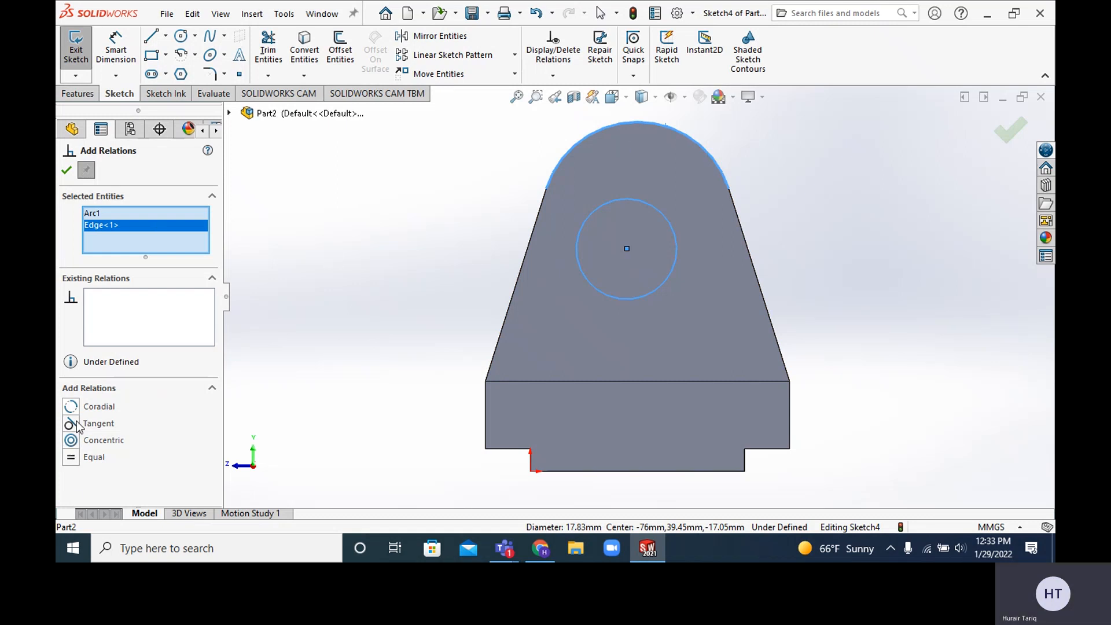
left_click(70, 441)
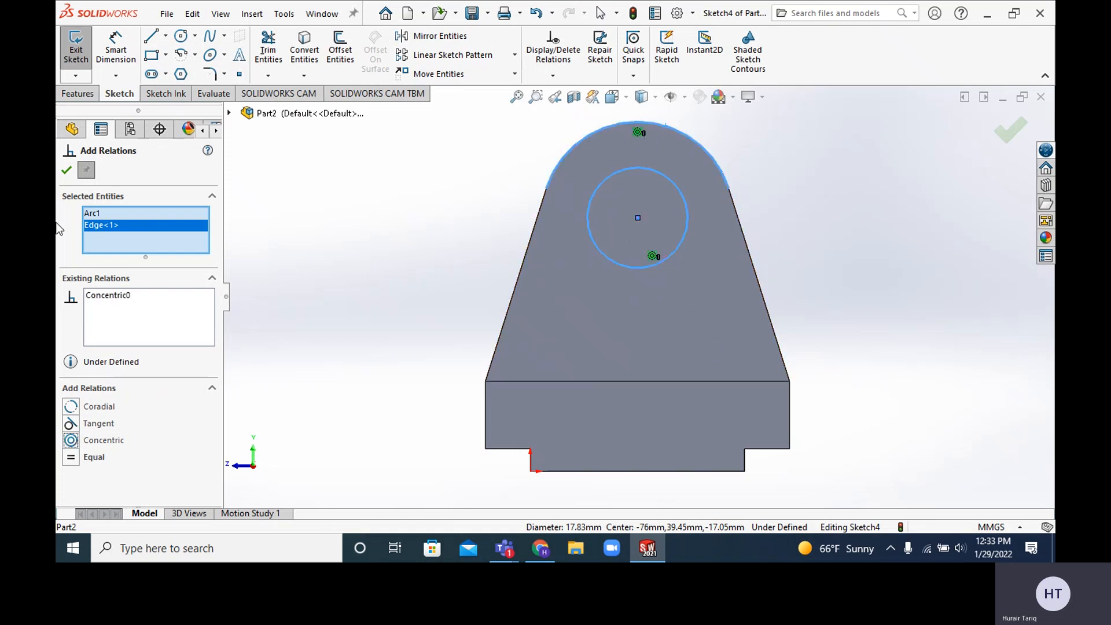
left_click(67, 171)
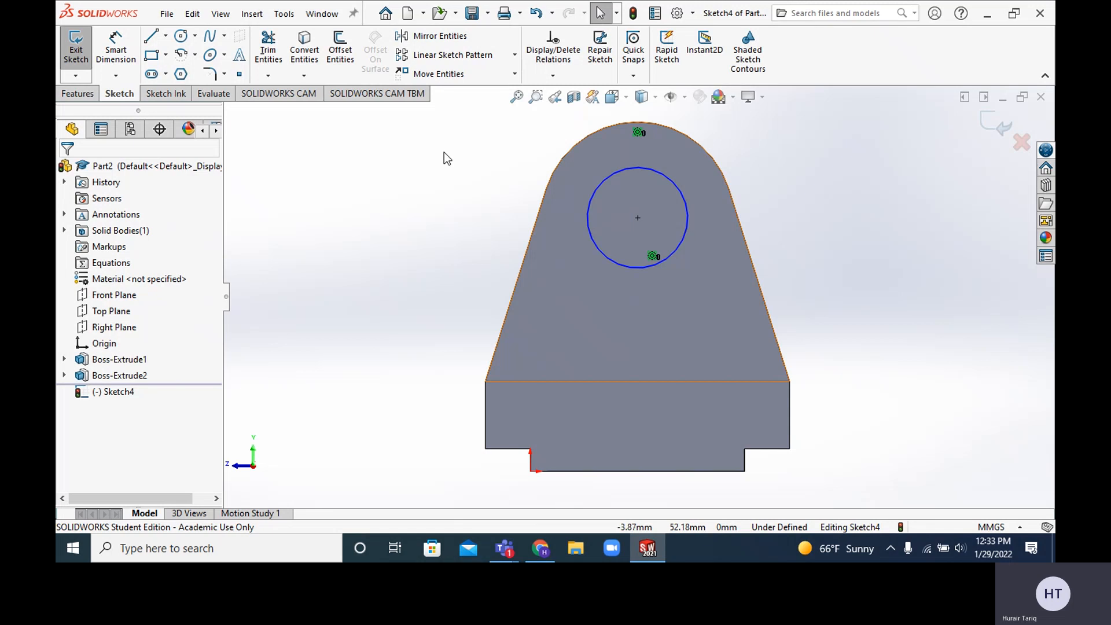
Step: Dimension the circle on the upright lug and set its diameter to 13 mm, as given in the exercise drawing
mouse_move(684, 203)
left_mouse_down()
mouse_move(739, 218)
mouse_move(661, 209)
mouse_move(748, 228)
mouse_move(660, 212)
mouse_move(682, 217)
left_mouse_up()
left_click(116, 51)
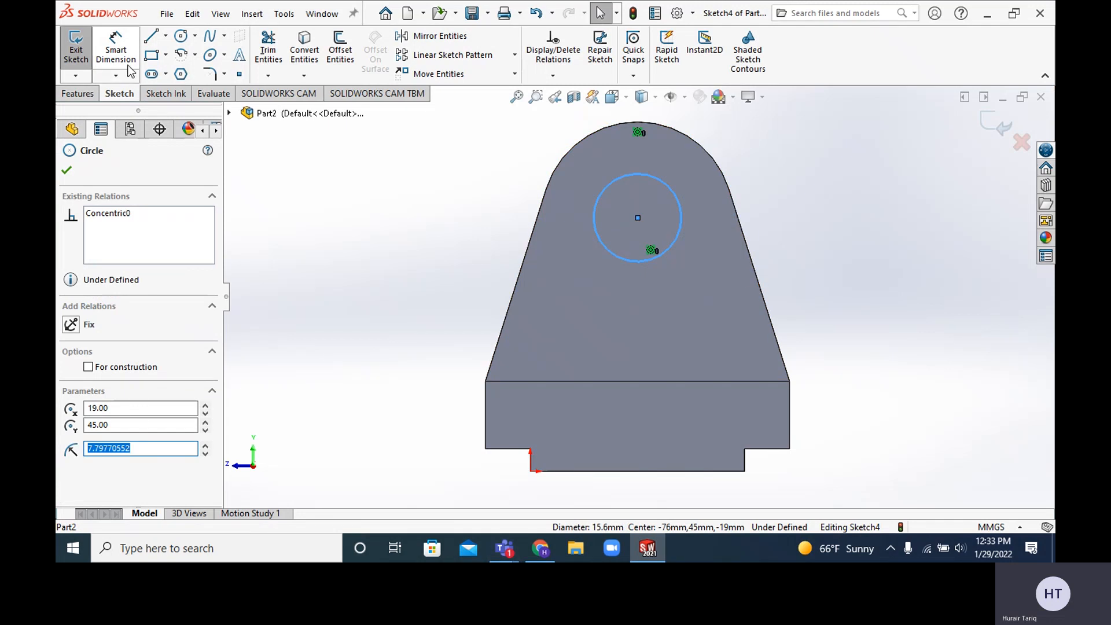
left_click(675, 194)
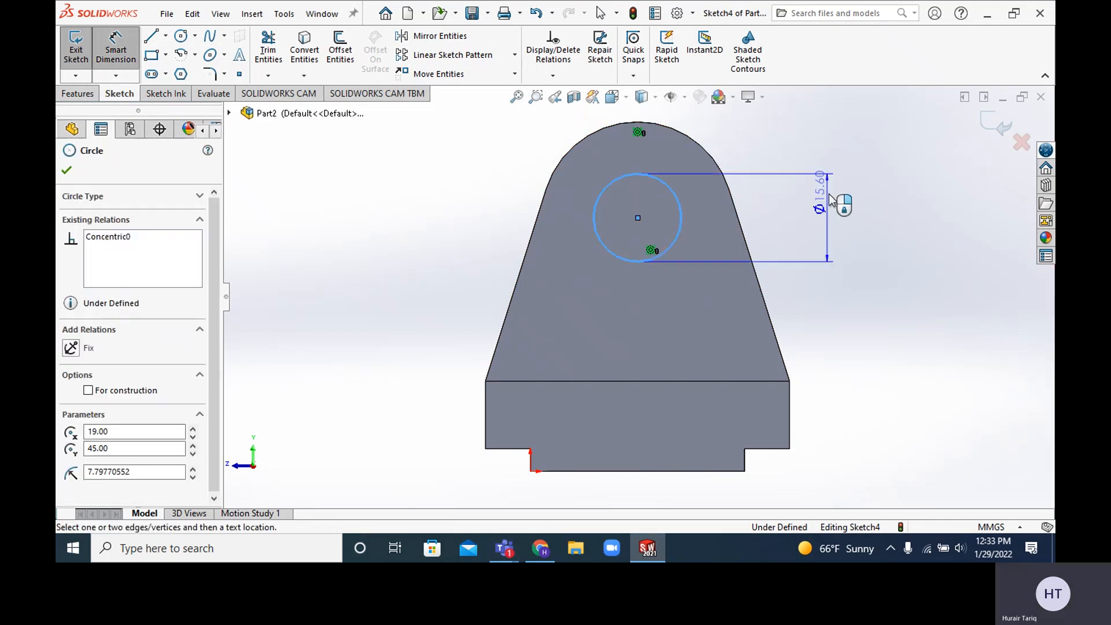
left_click(840, 223)
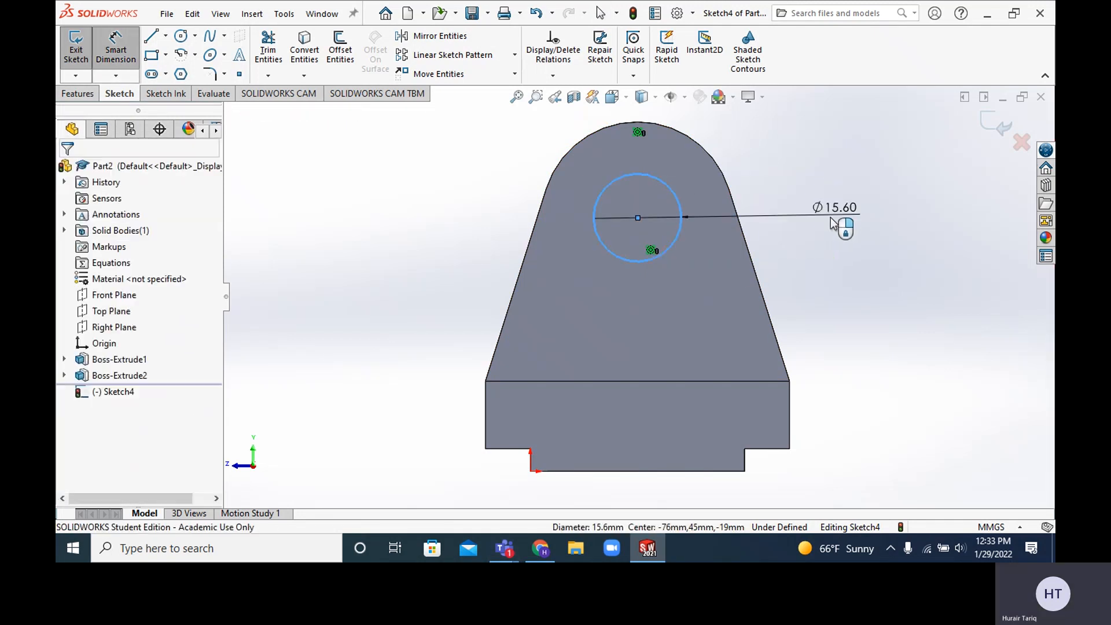
left_click(544, 547)
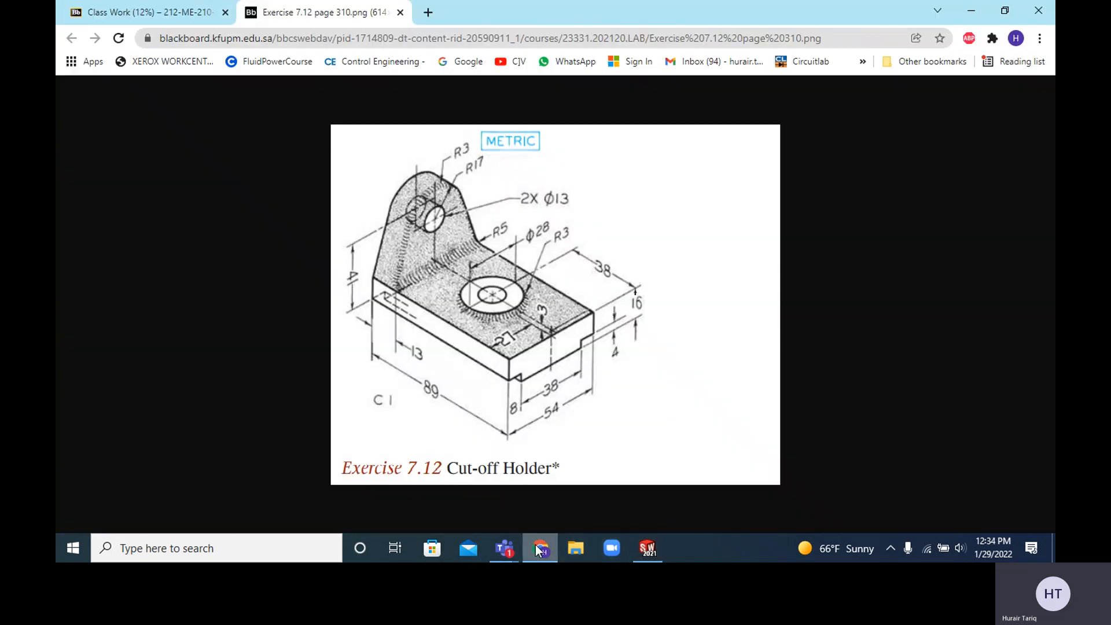
left_click(549, 552)
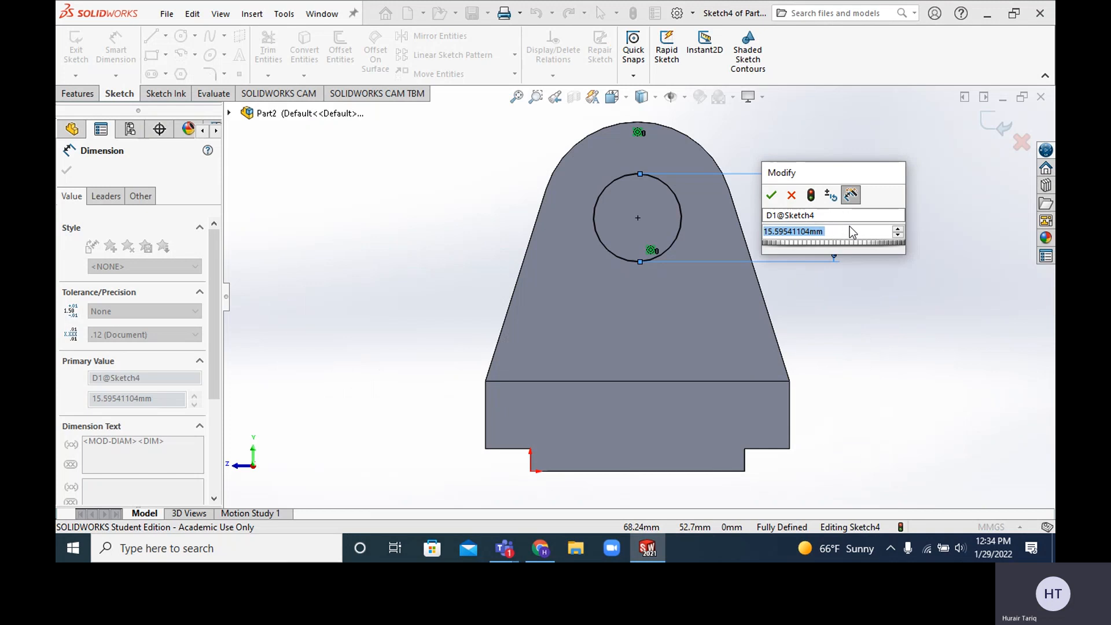
type("13")
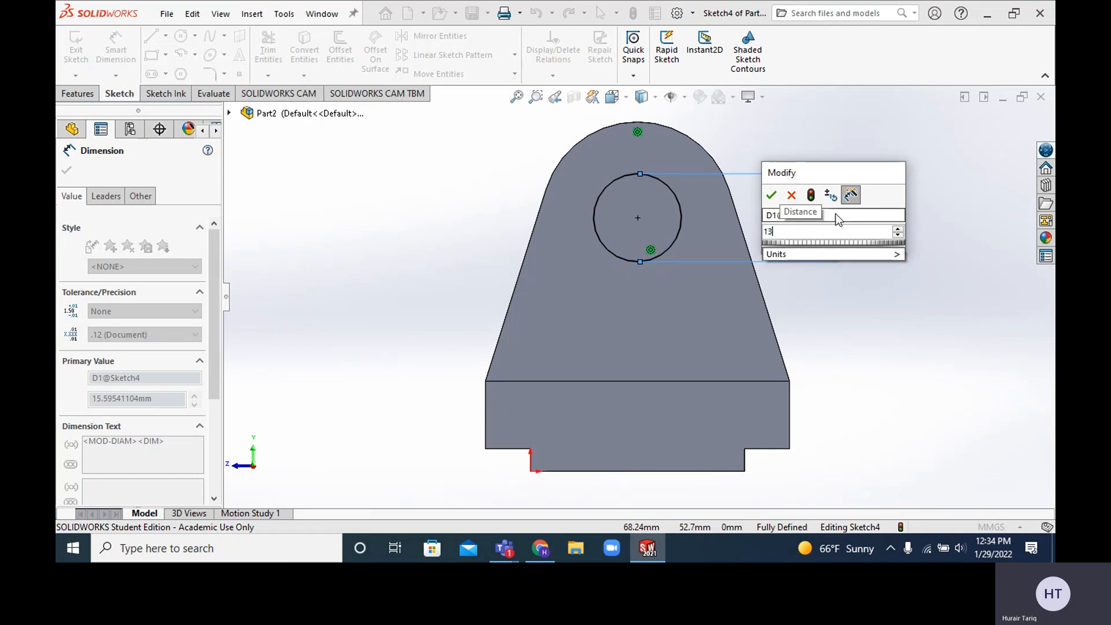
left_click(772, 195)
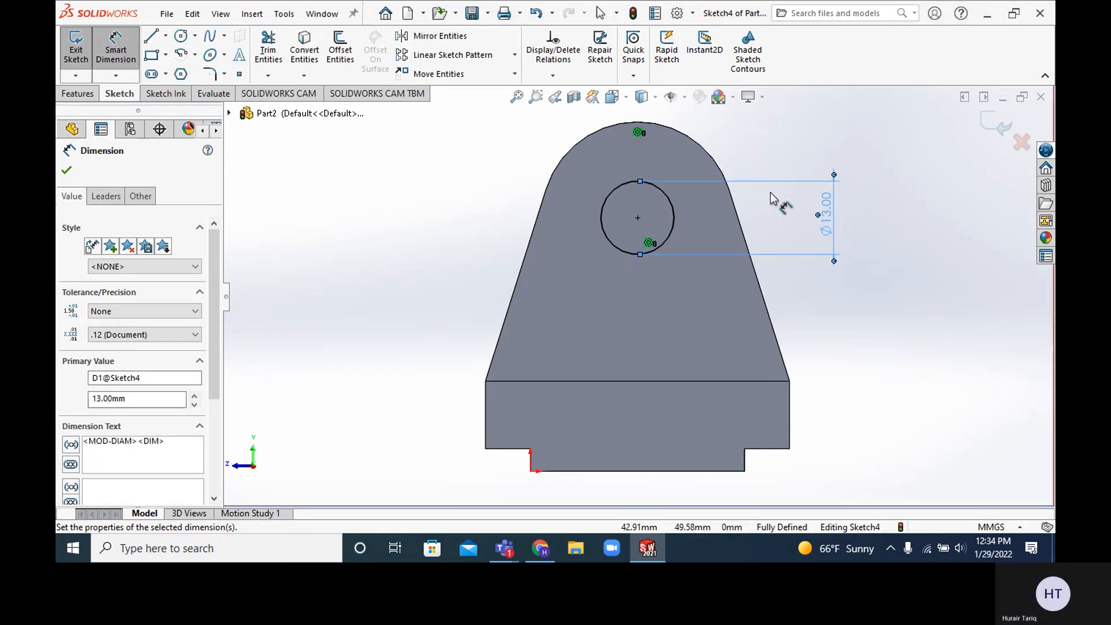
Step: Start an extruded cut from the circle sketch on the upright lug
middle_click_drag(439, 238, 467, 284)
left_click(403, 233)
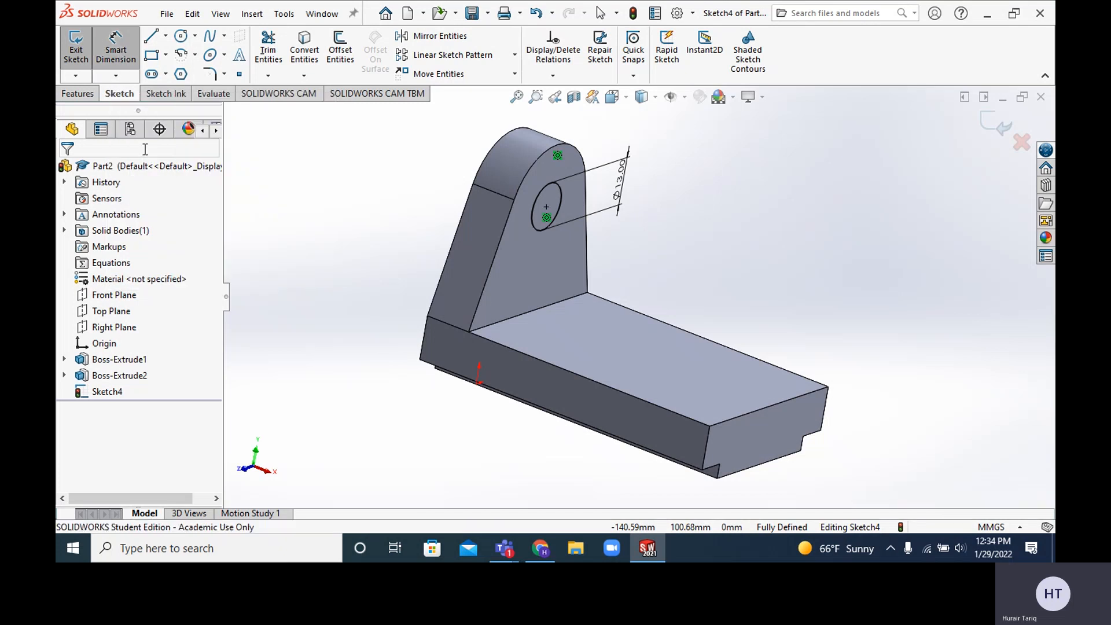
left_click(76, 94)
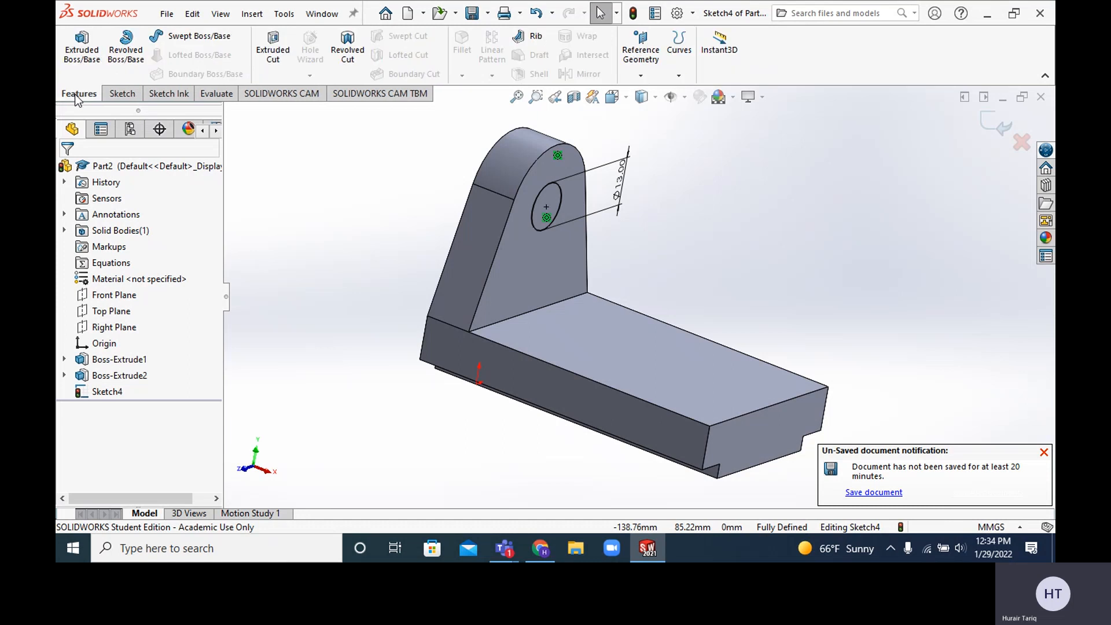
left_click(269, 69)
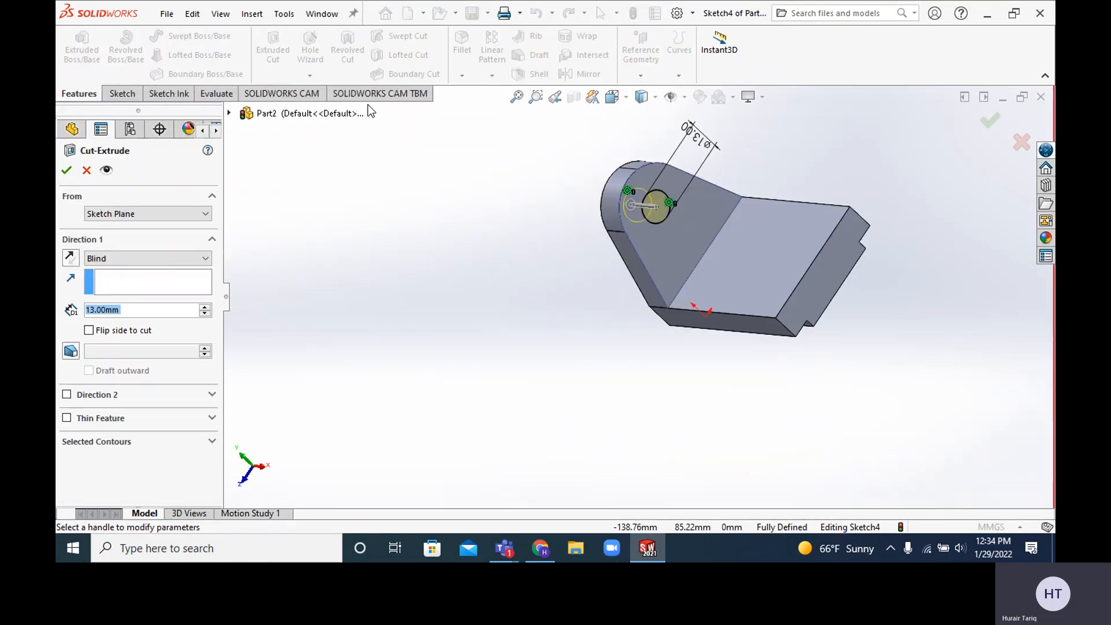
middle_click_drag(446, 220, 509, 238)
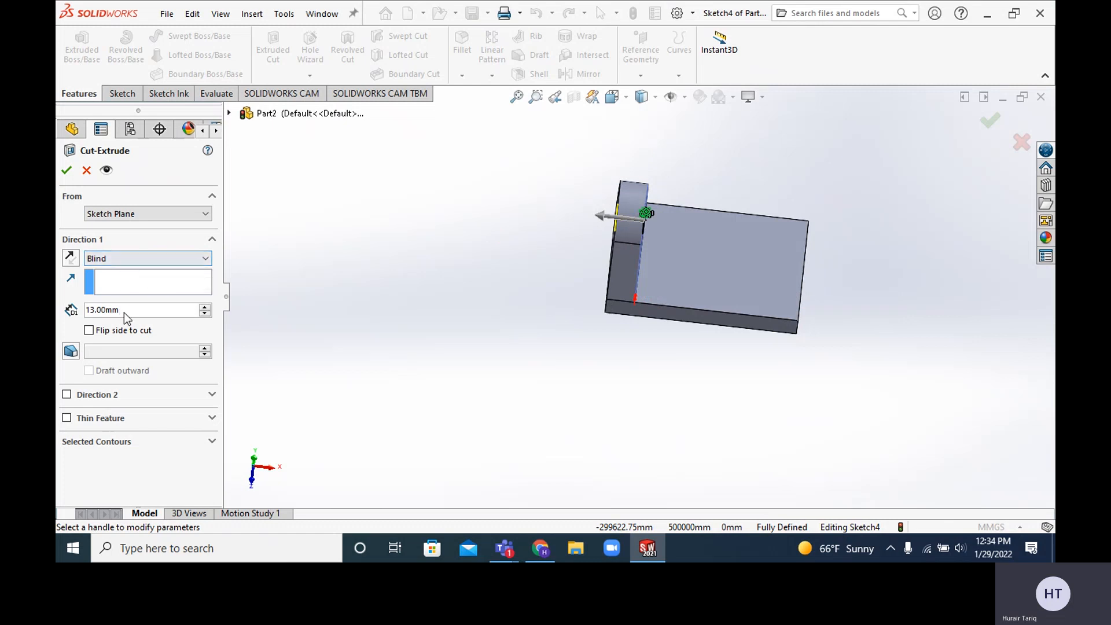
Step: Try blind cut depths of 20 mm and 30 mm for the lug hole and inspect the preview
left_click_drag(123, 311, 74, 317)
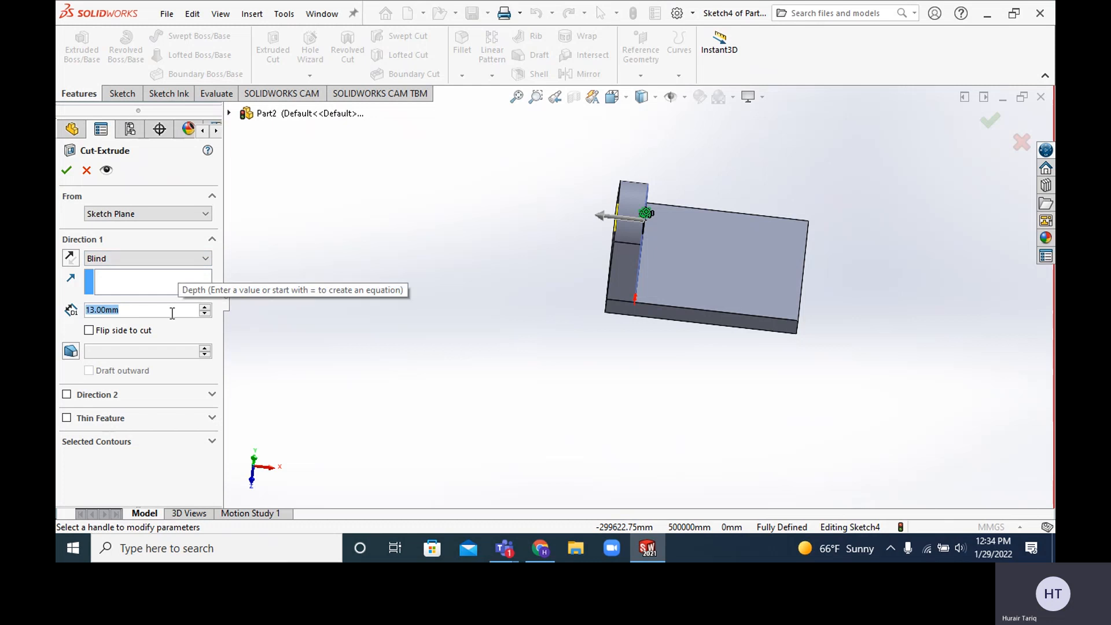
type("20")
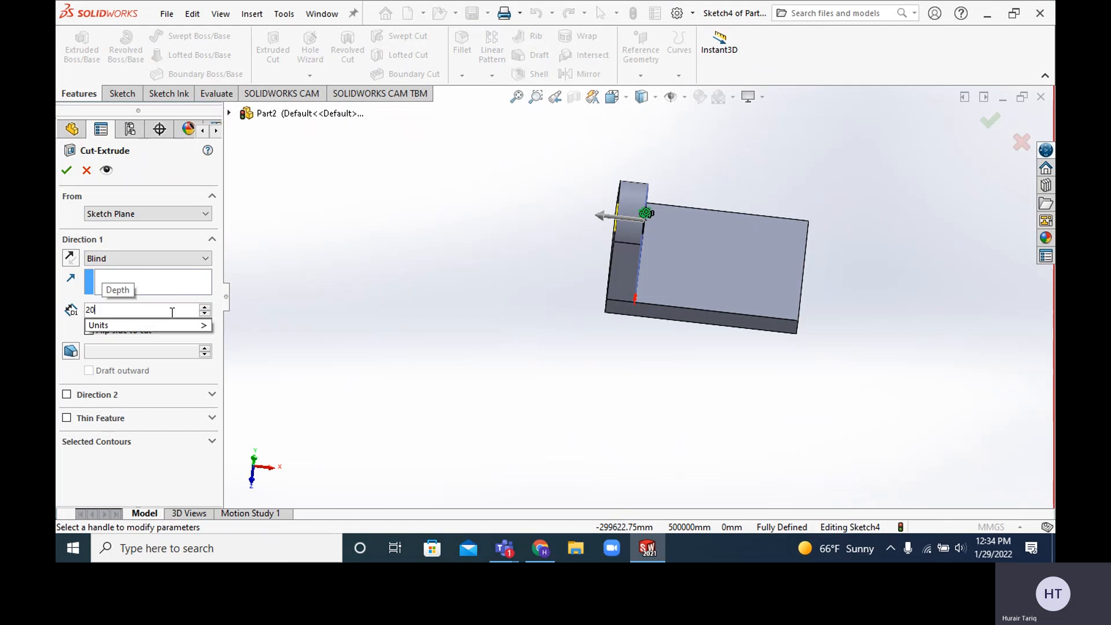
key("Return")
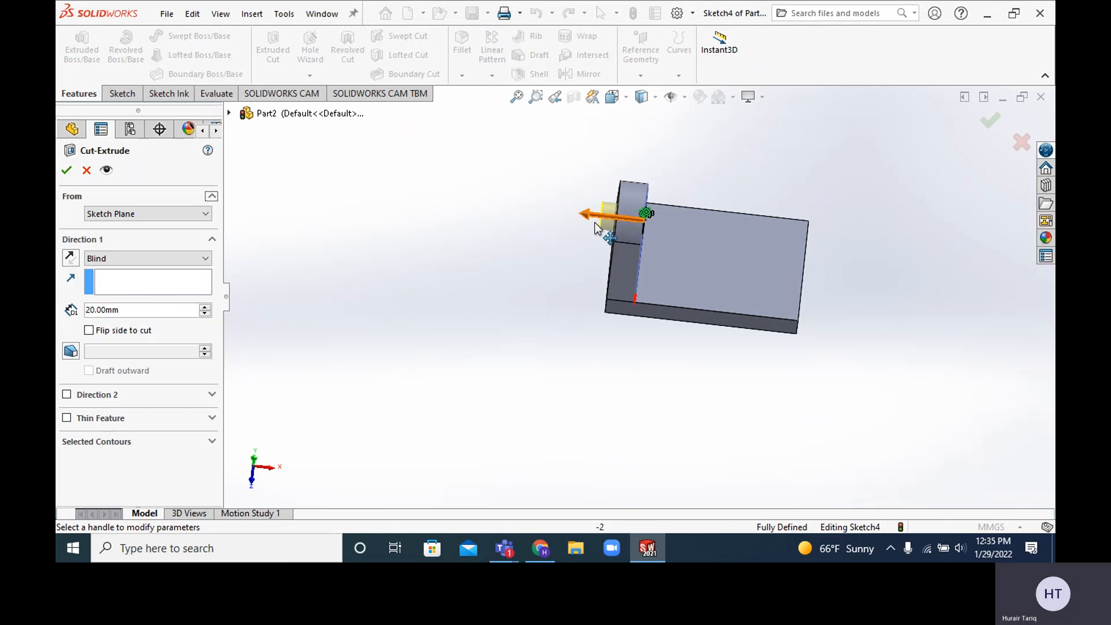
left_click_drag(139, 311, 80, 312)
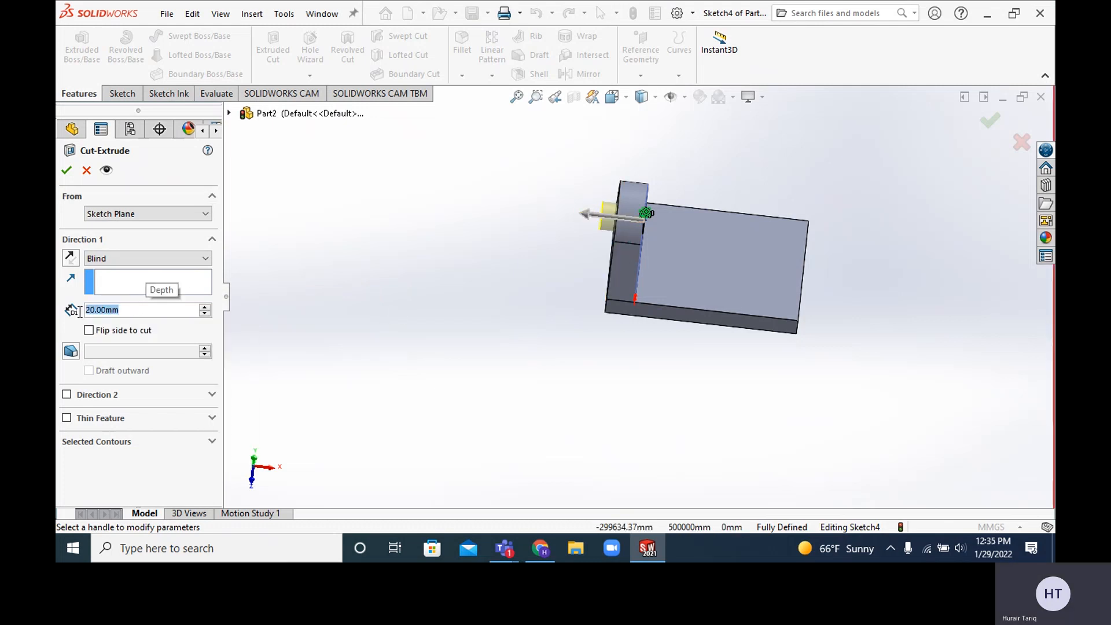
type("30")
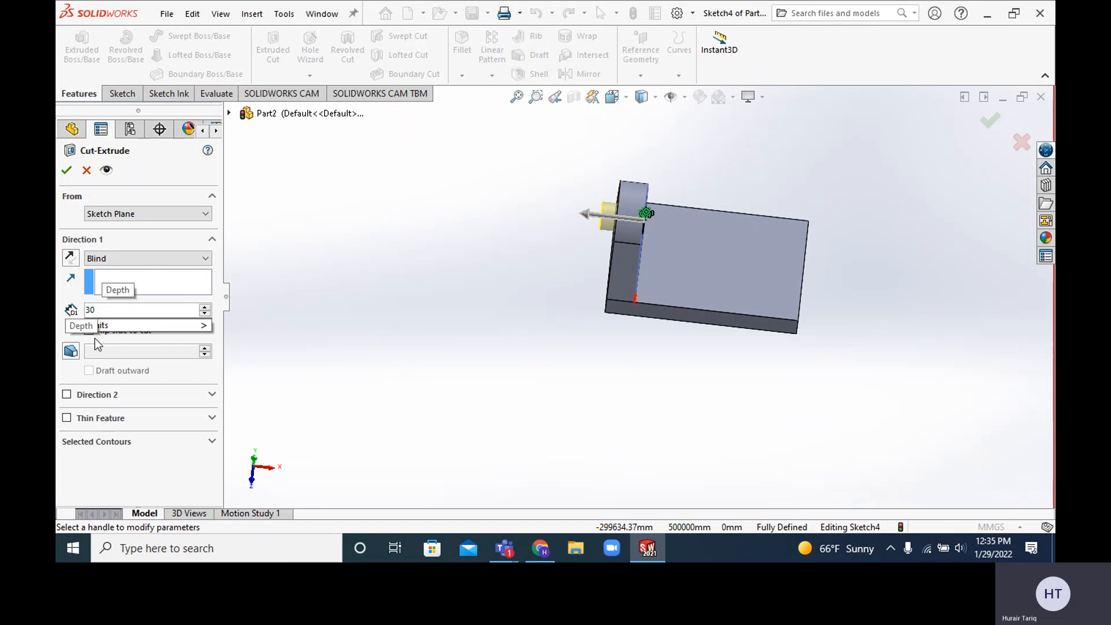
key("Return")
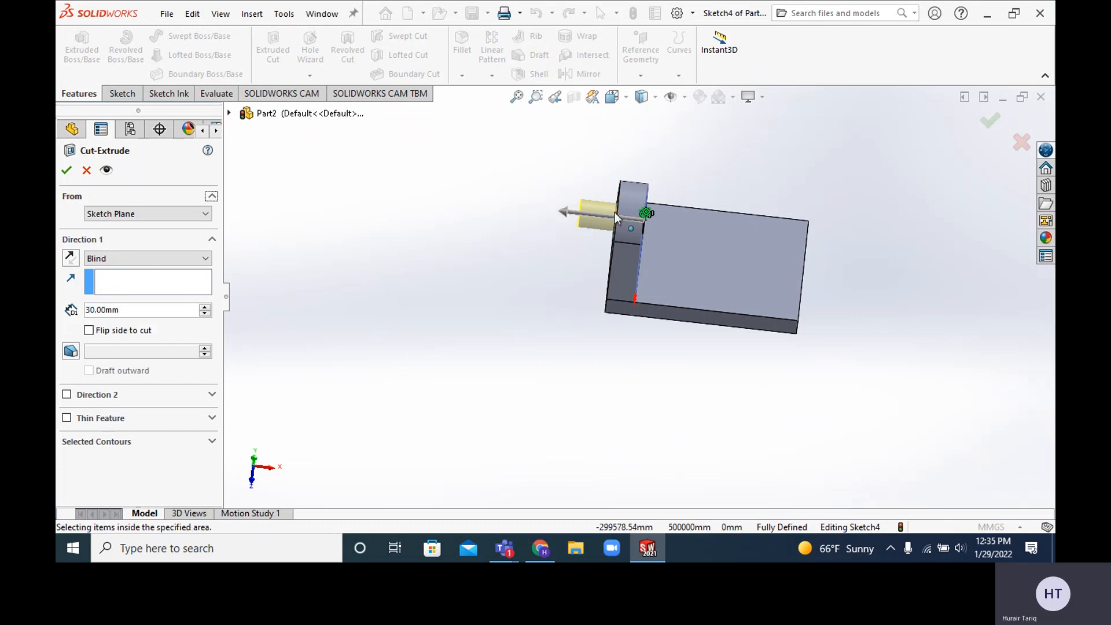
middle_click_drag(554, 273, 575, 280)
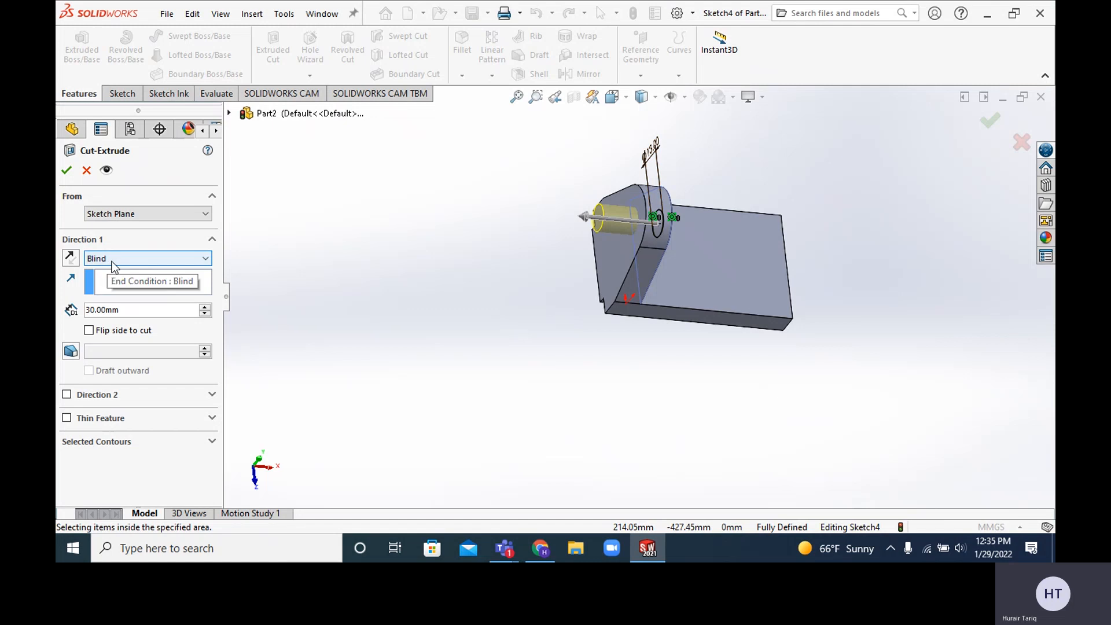
Step: Set the cut's end condition to Through All and create the hole through the upright lug
left_click(162, 261)
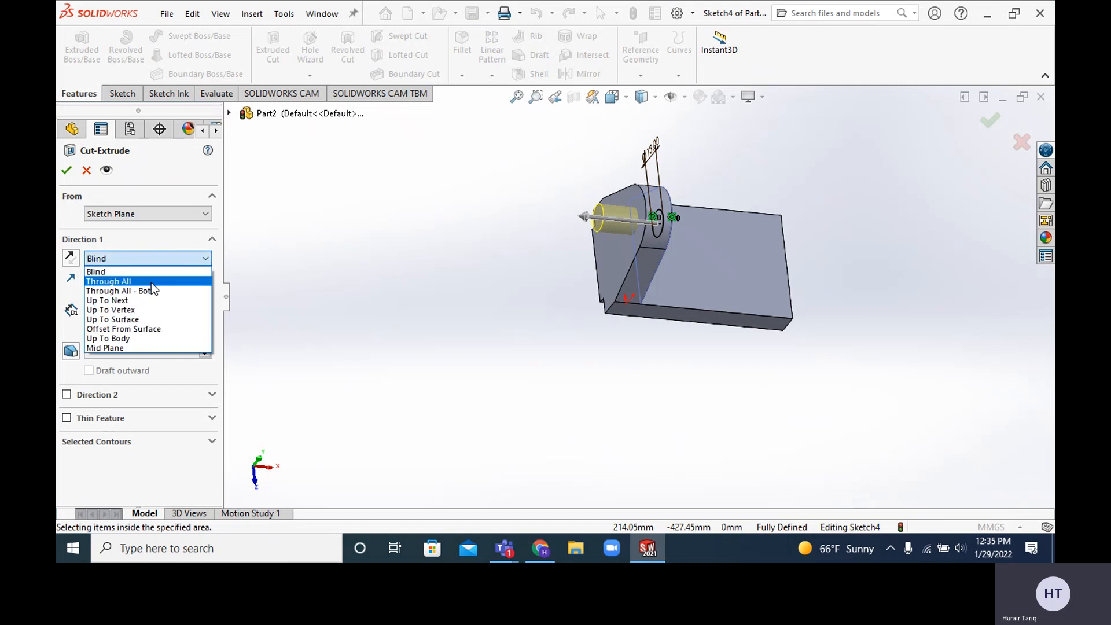
left_click(153, 281)
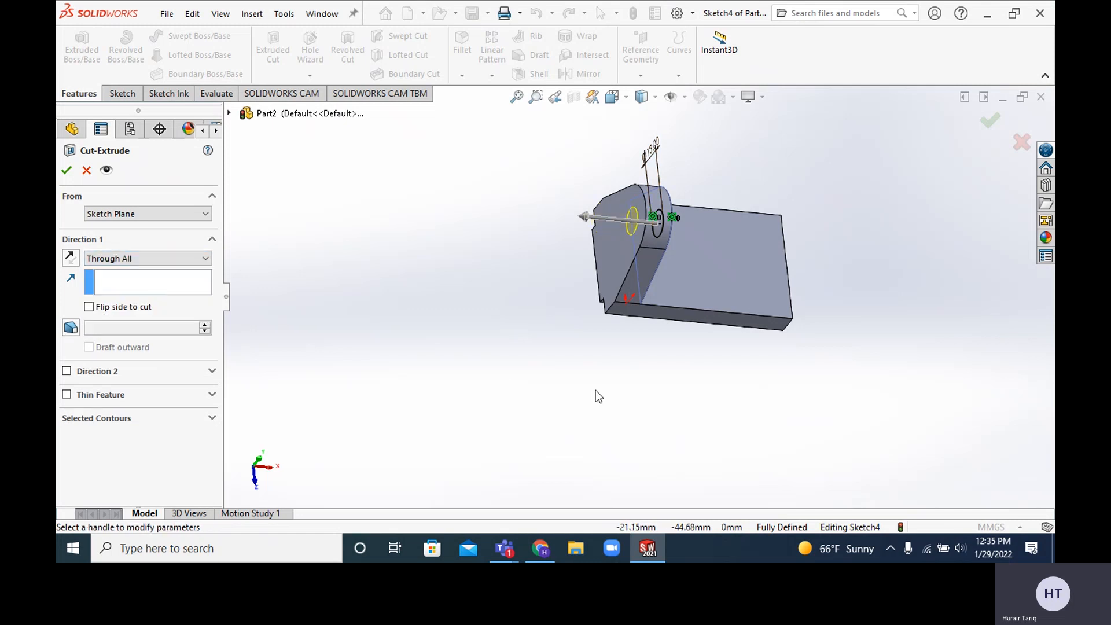
middle_click_drag(595, 389, 571, 391)
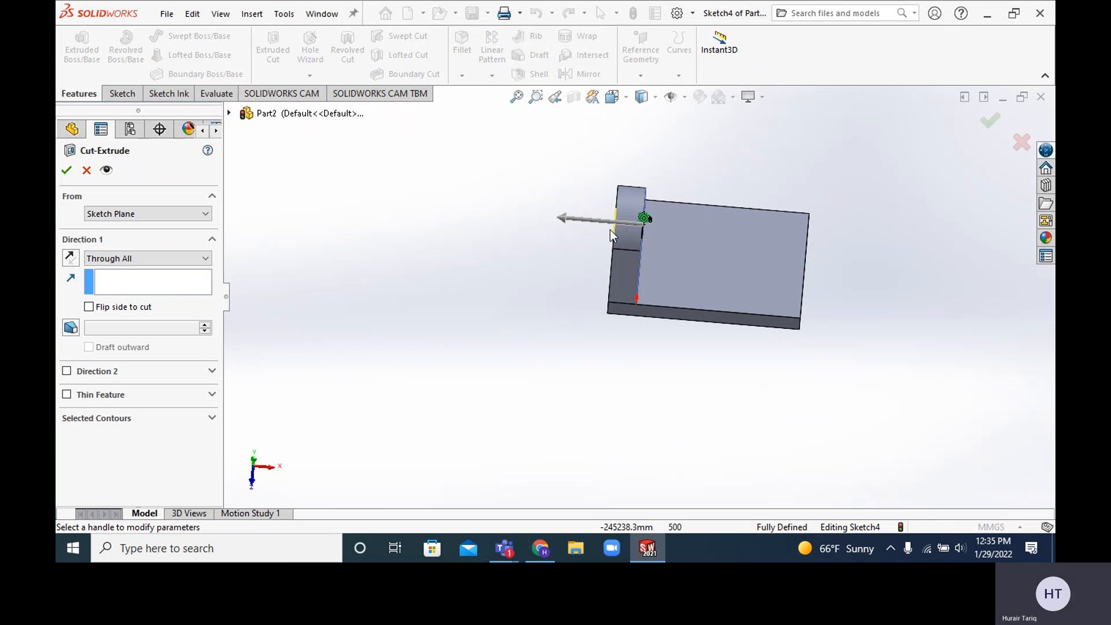
middle_click_drag(554, 284, 570, 307)
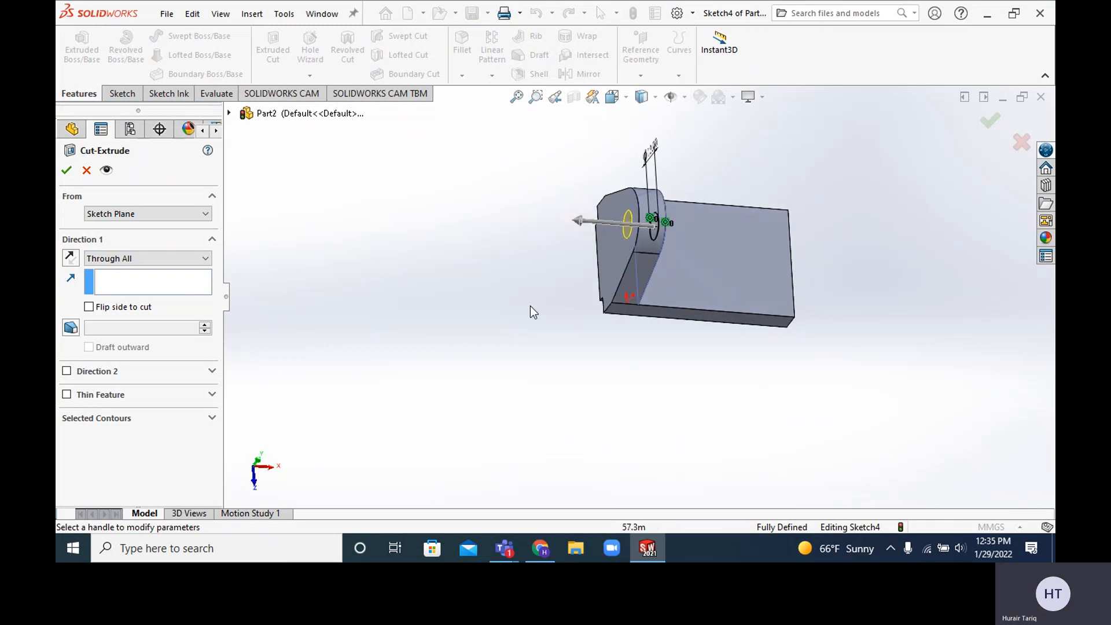
left_click(67, 170)
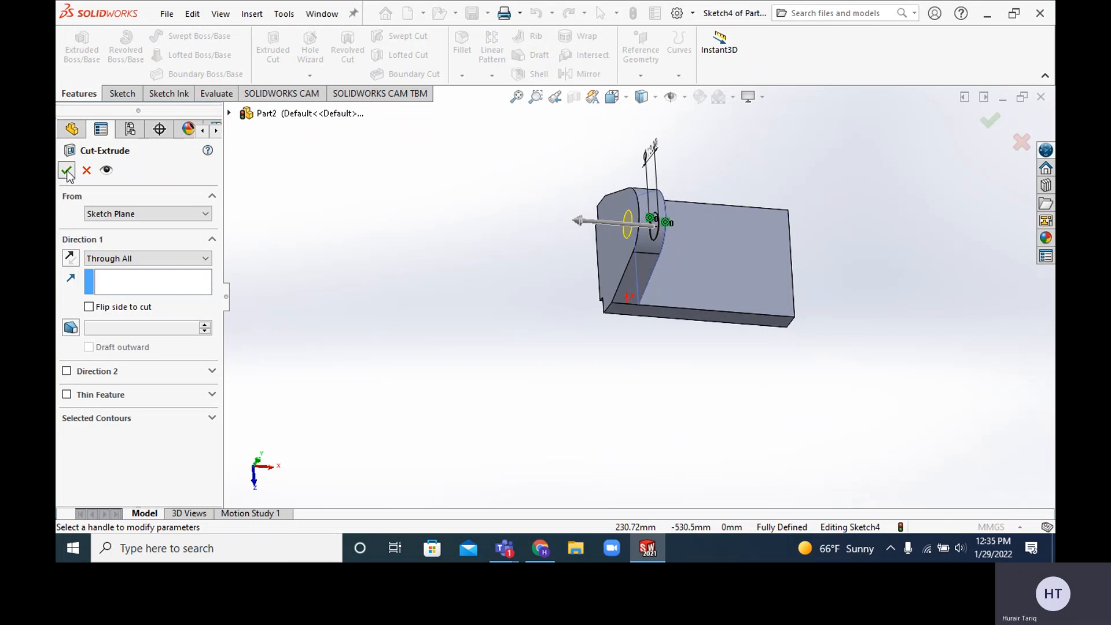
middle_click_drag(445, 323, 510, 313)
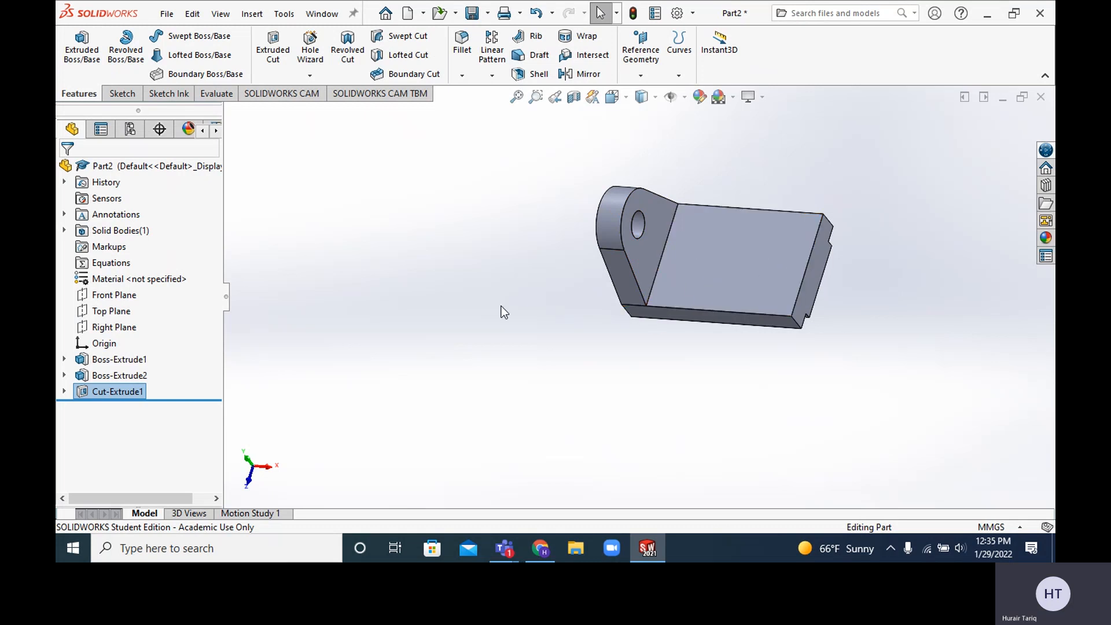
Step: Consult the exercise drawing and sketch a circle near the middle of the base's top face in a new sketch
left_click(657, 552)
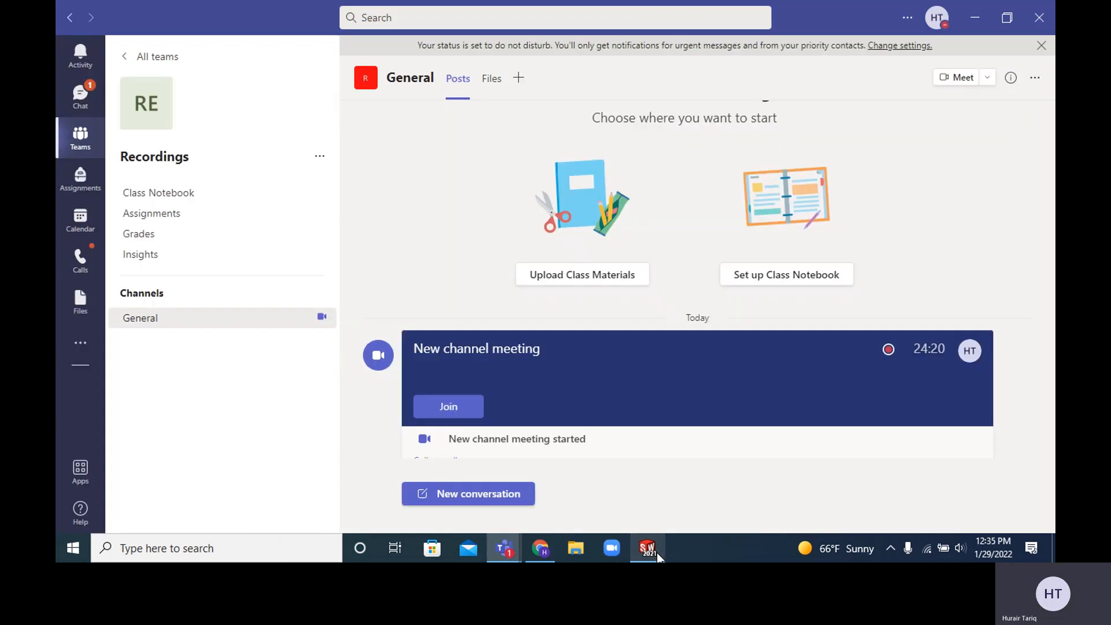
left_click(651, 553)
left_click(542, 549)
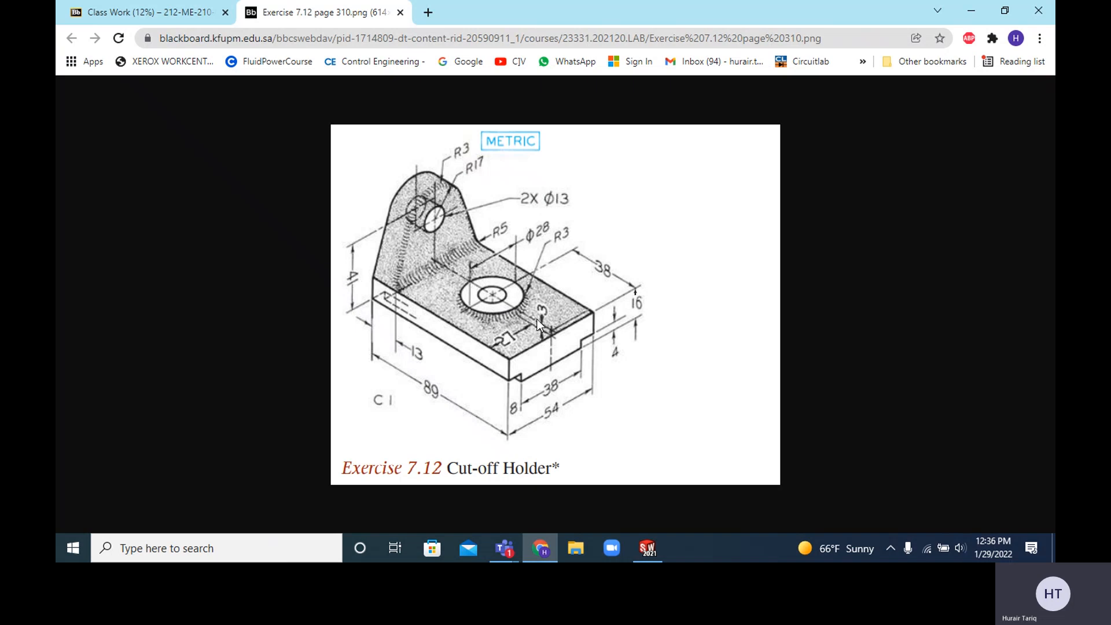
left_click(647, 548)
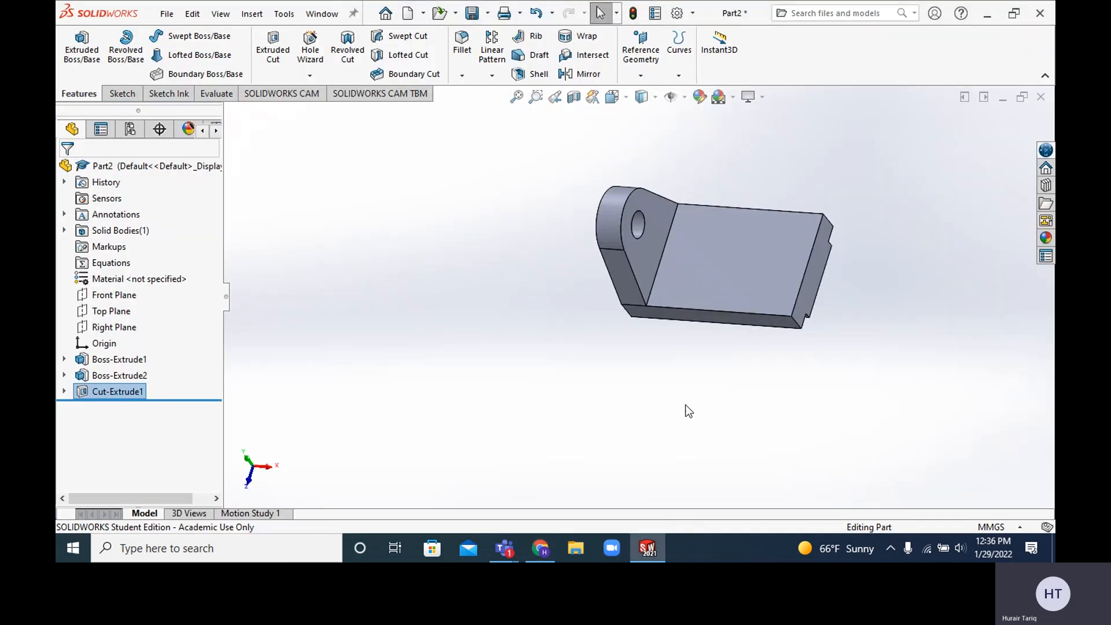
left_click(731, 256)
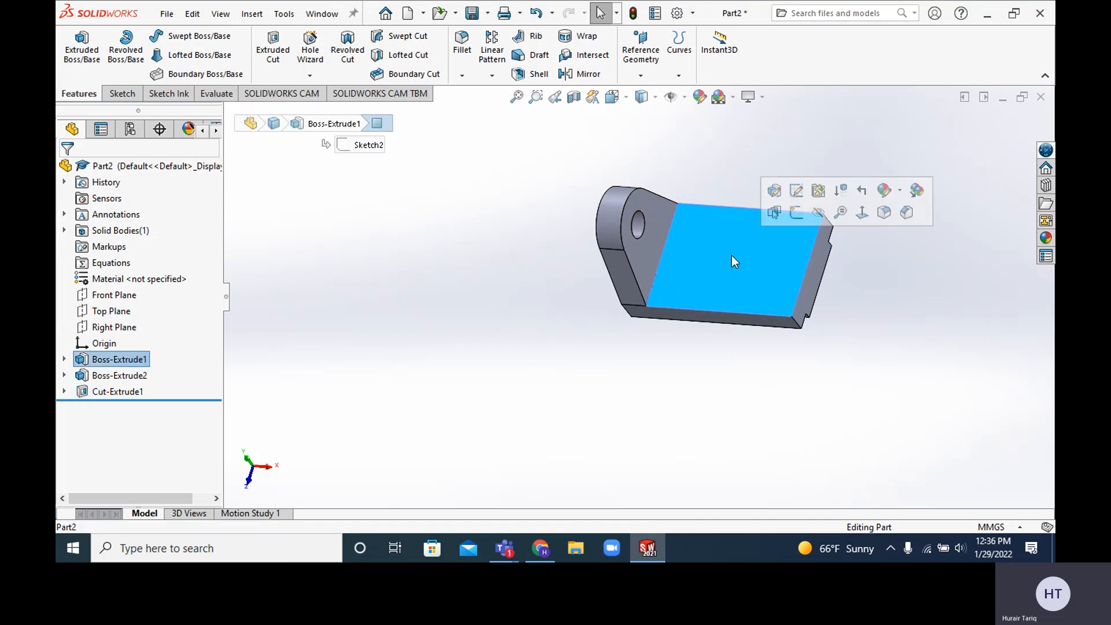
left_click(799, 213)
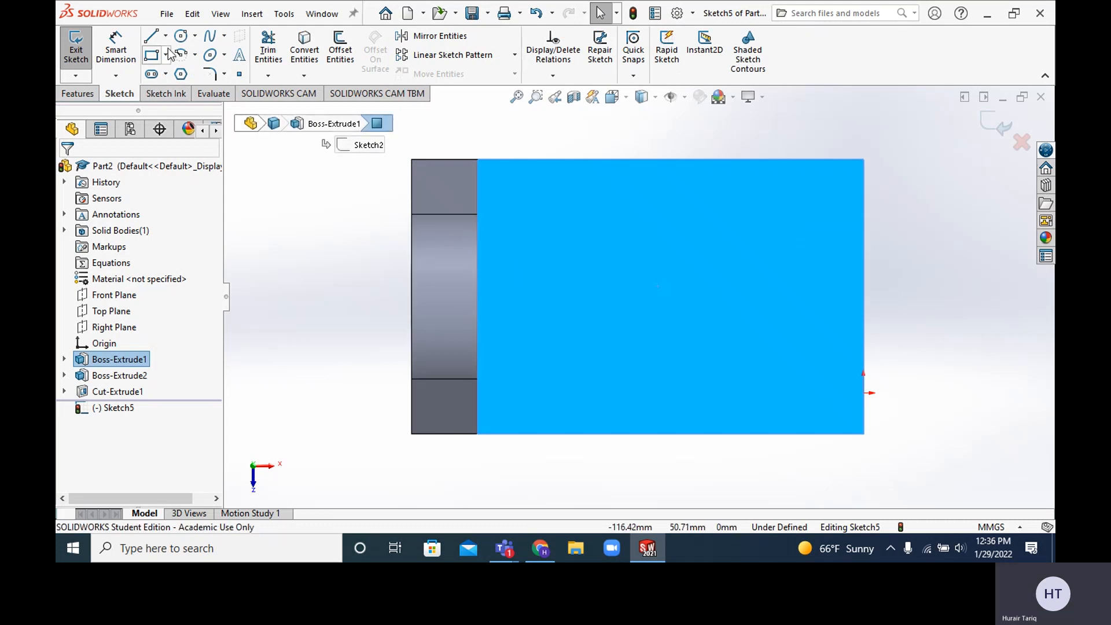
left_click(181, 36)
left_click(642, 285)
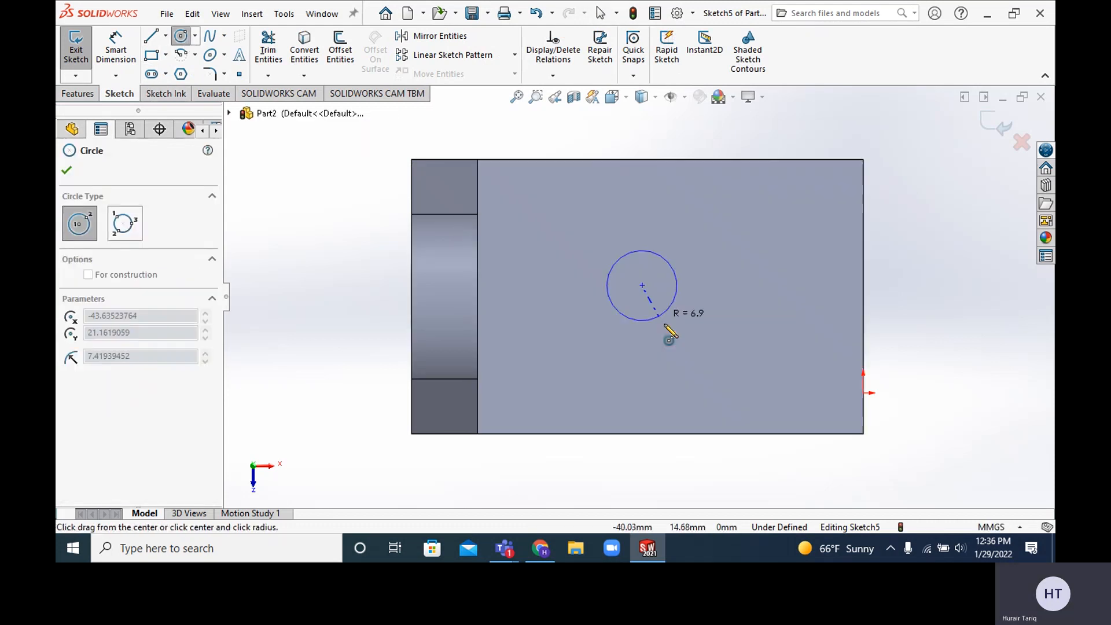
left_click(695, 354)
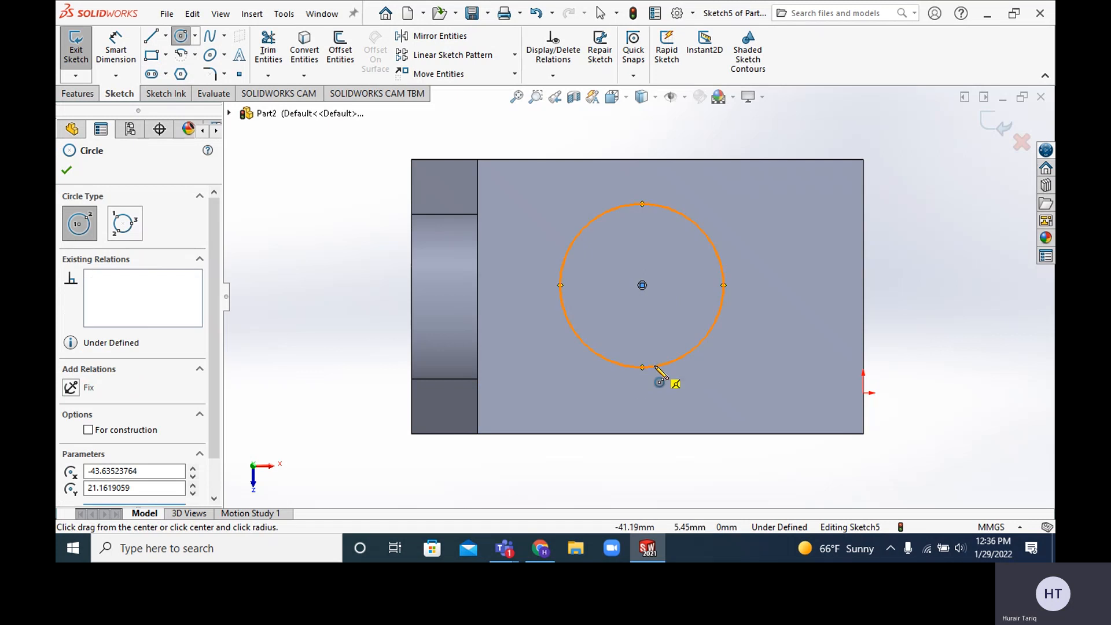
key("Escape")
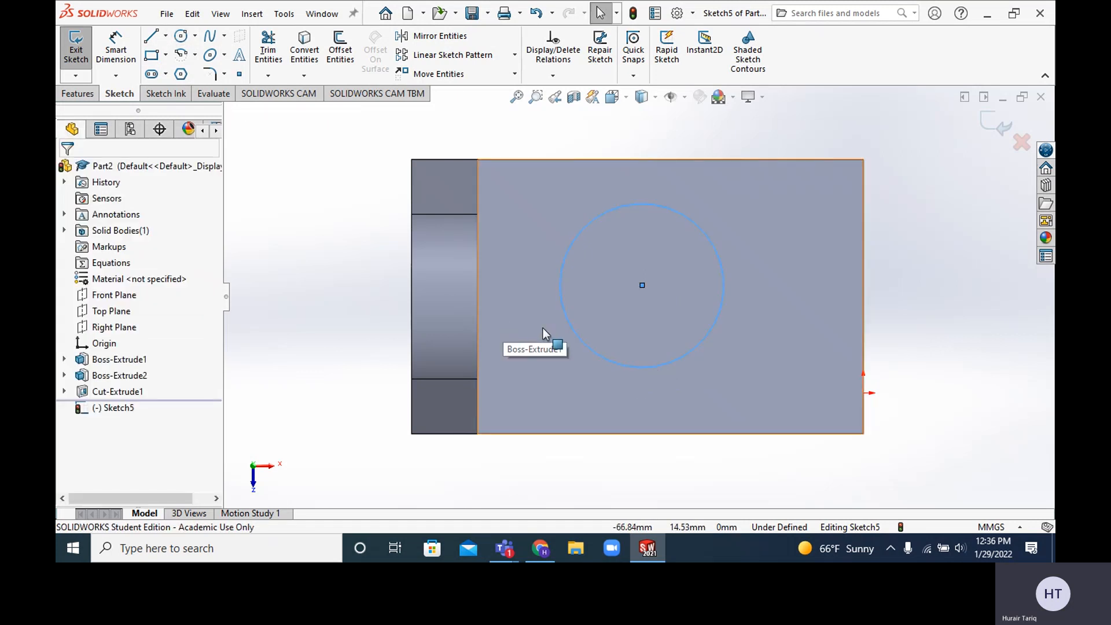
Step: Consult the exercise drawing and sketch a horizontal centerline from the midpoint of the base's free end edge to the lug face
left_click(546, 551)
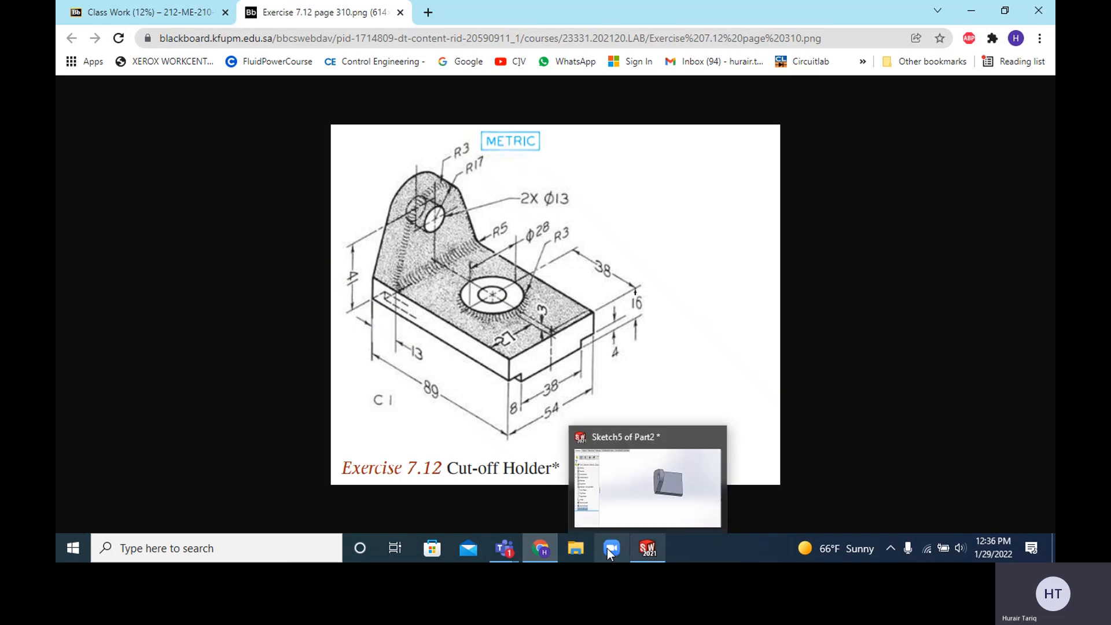
left_click(541, 552)
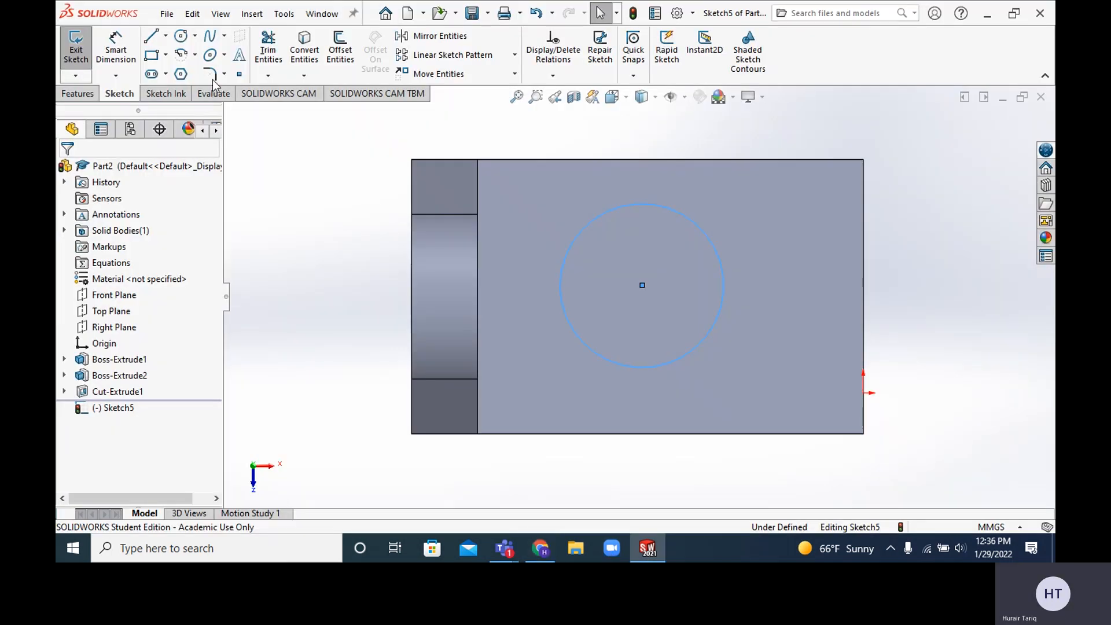
left_click(165, 36)
left_click(171, 56)
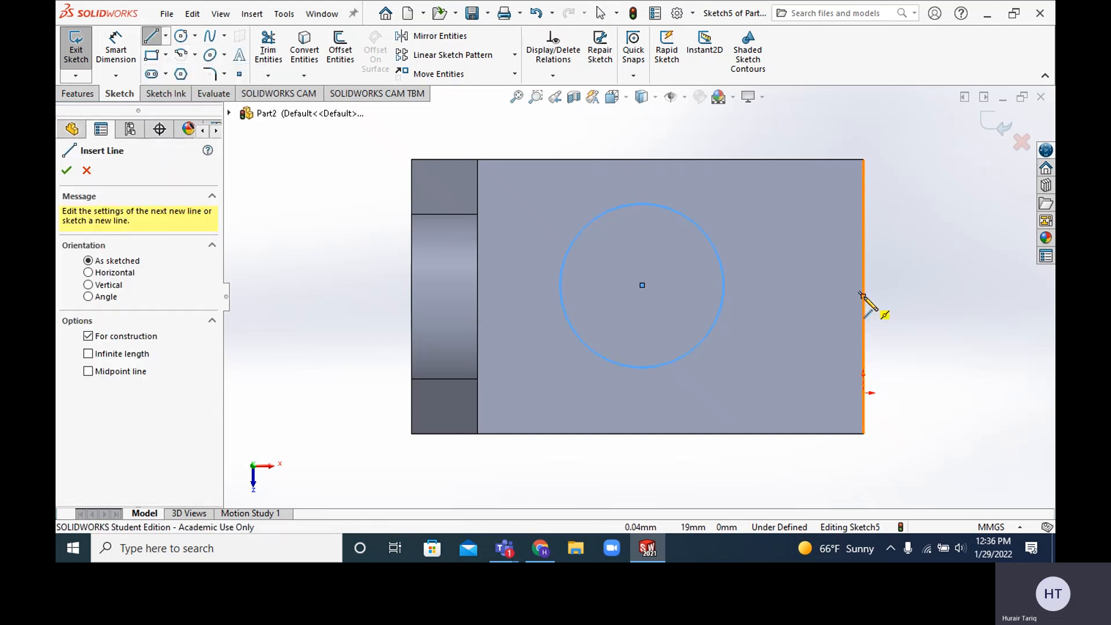
left_click(862, 296)
left_click(476, 296)
key("Escape")
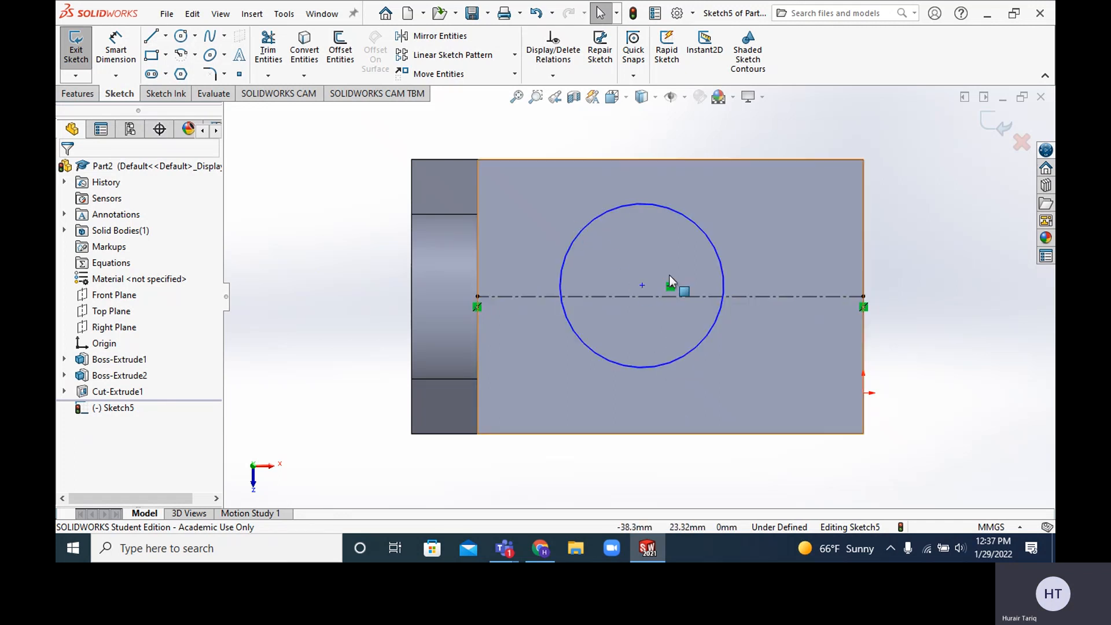
Step: Dimension the circle's centre 38 mm horizontally from the corner at the base's free end
left_click(117, 42)
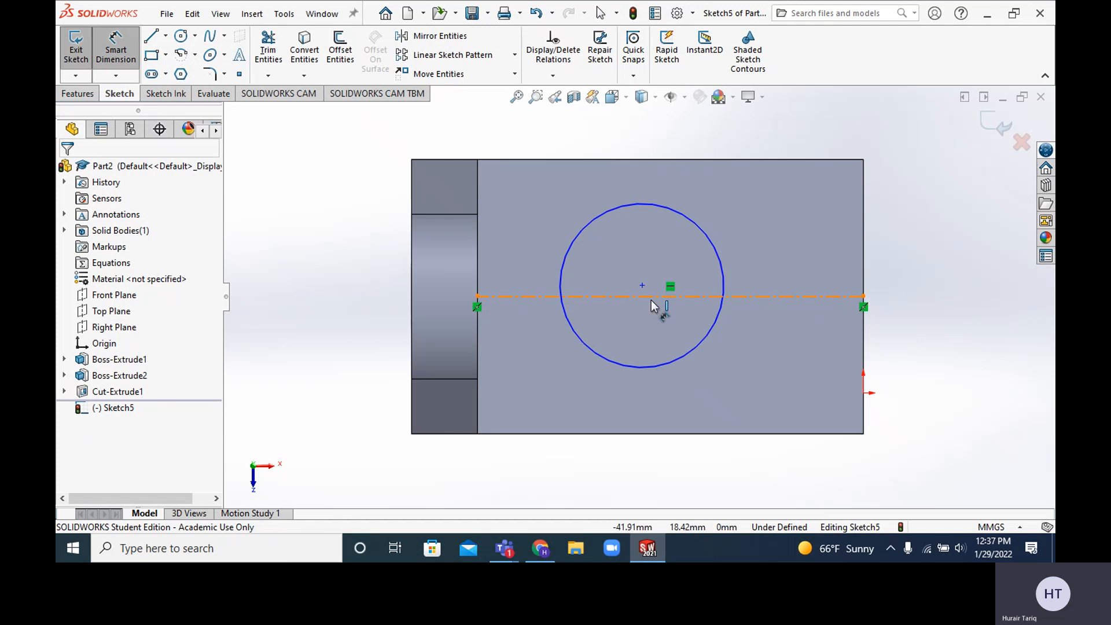
left_click(642, 285)
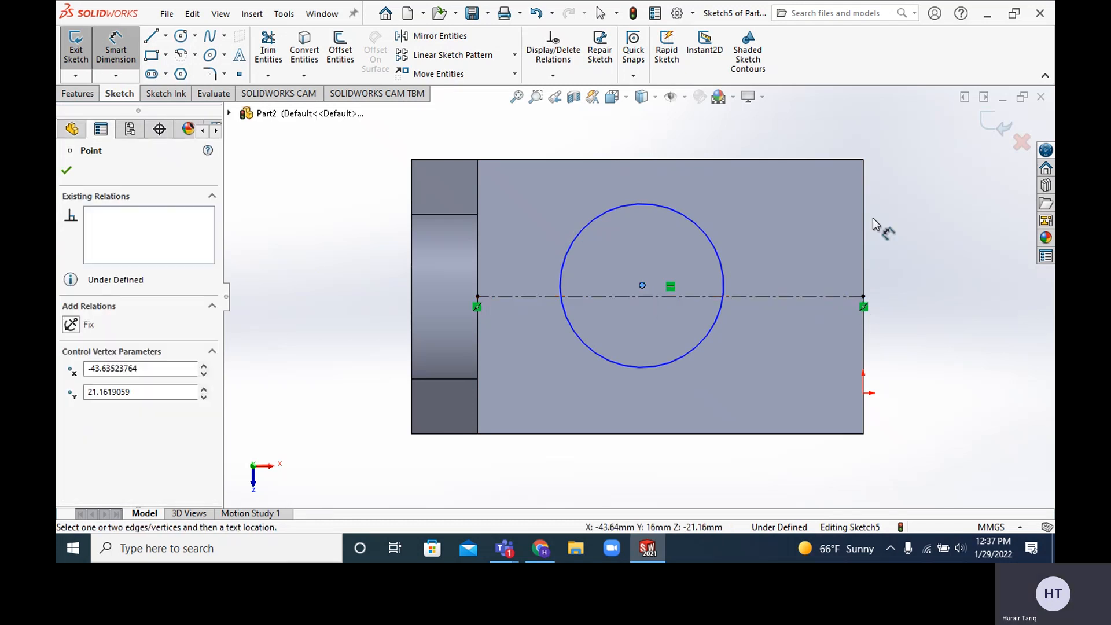
left_click(863, 160)
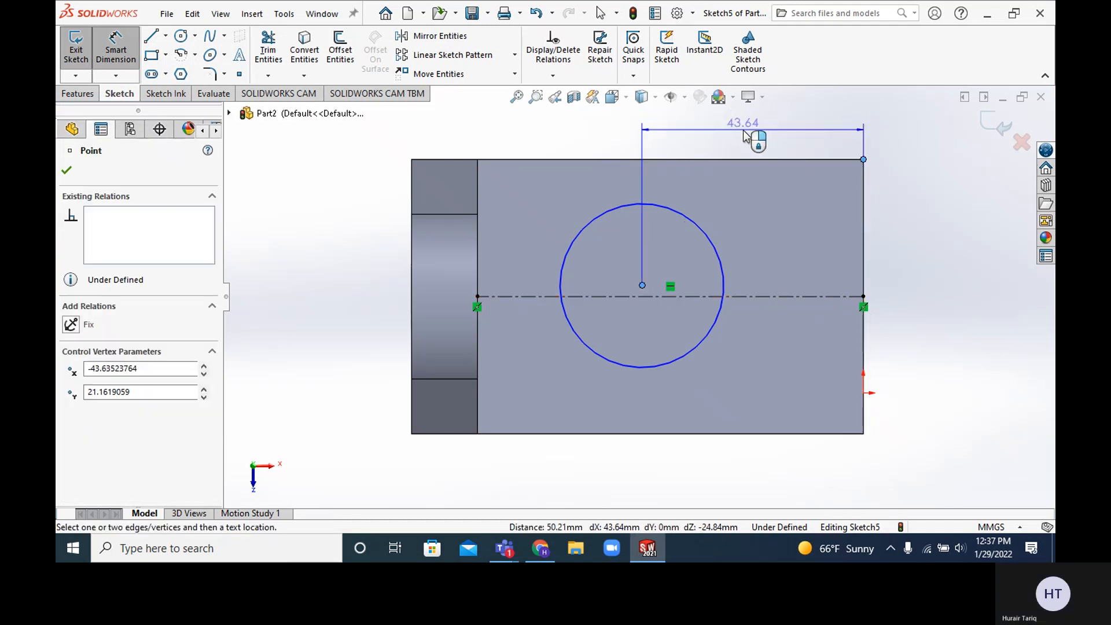
left_click(740, 133)
type("38")
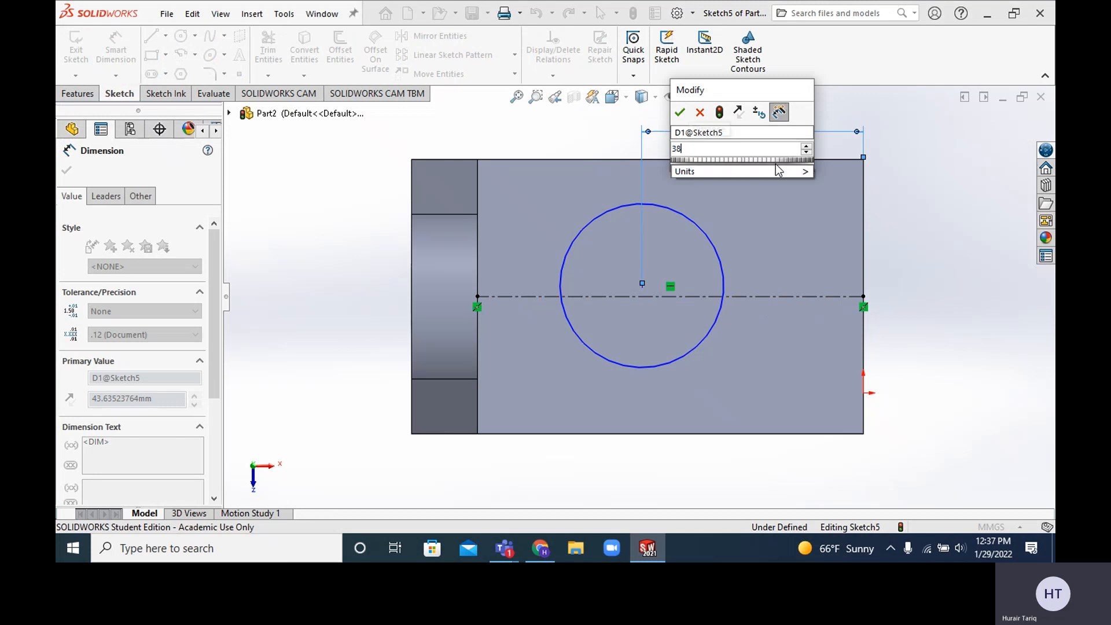
key("Return")
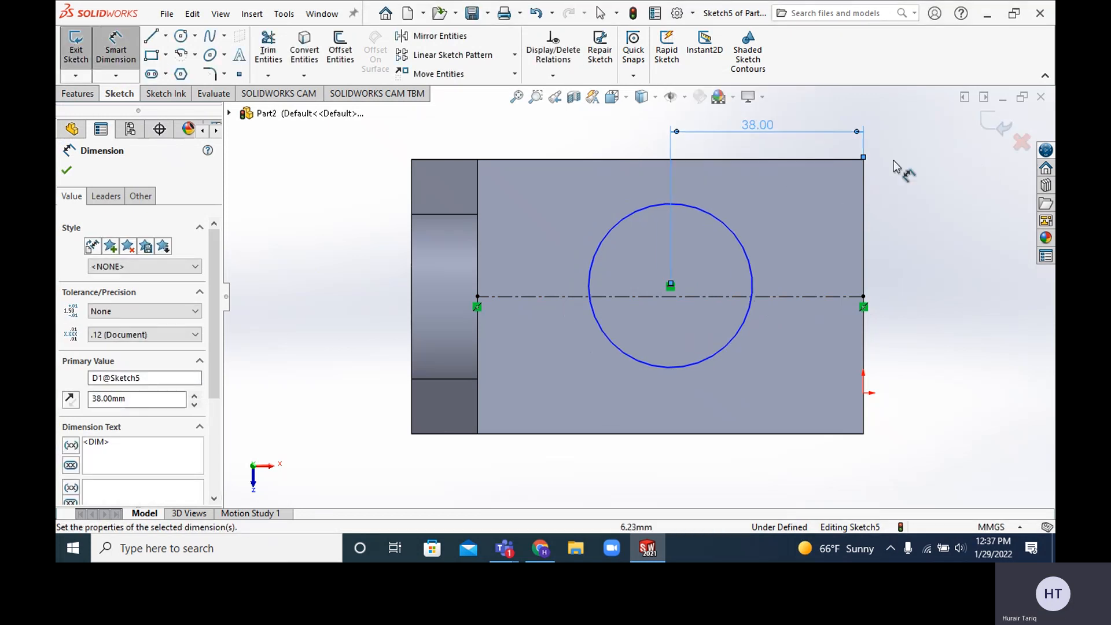
left_click(66, 170)
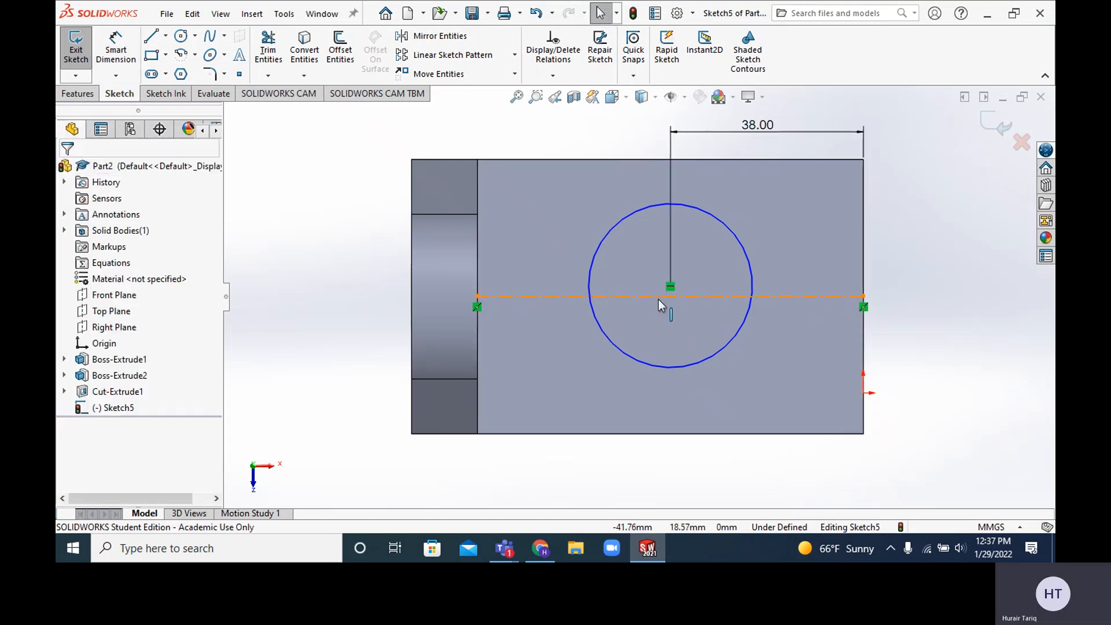
Step: Add a Coincident relation between the circle's centre point and the horizontal centerline
scroll(665, 298, "down", 4)
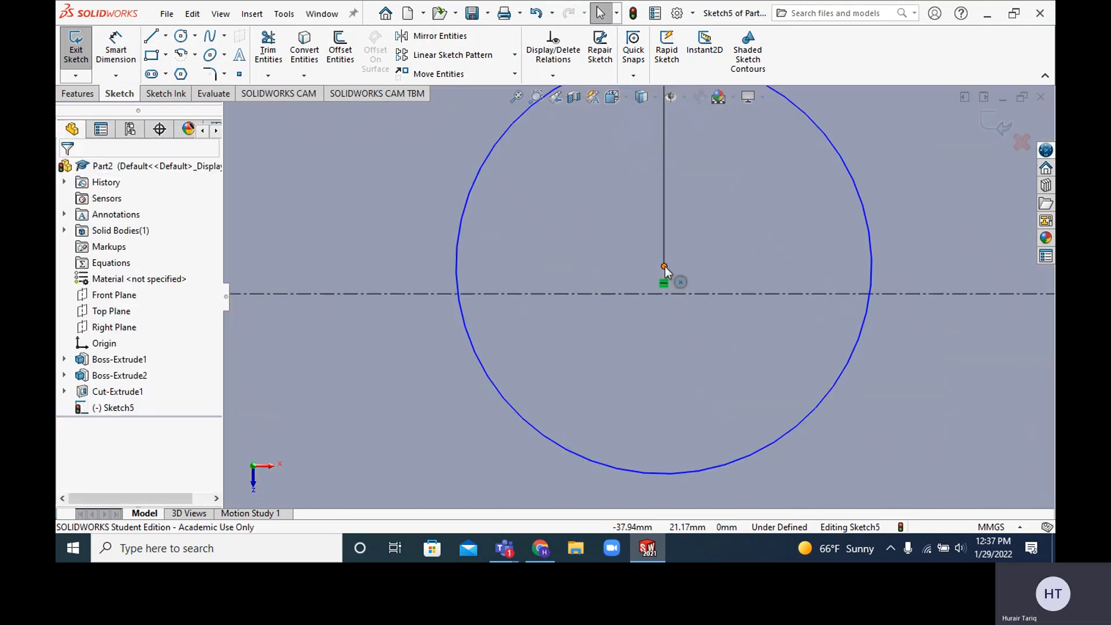
left_click(570, 74)
left_click(566, 108)
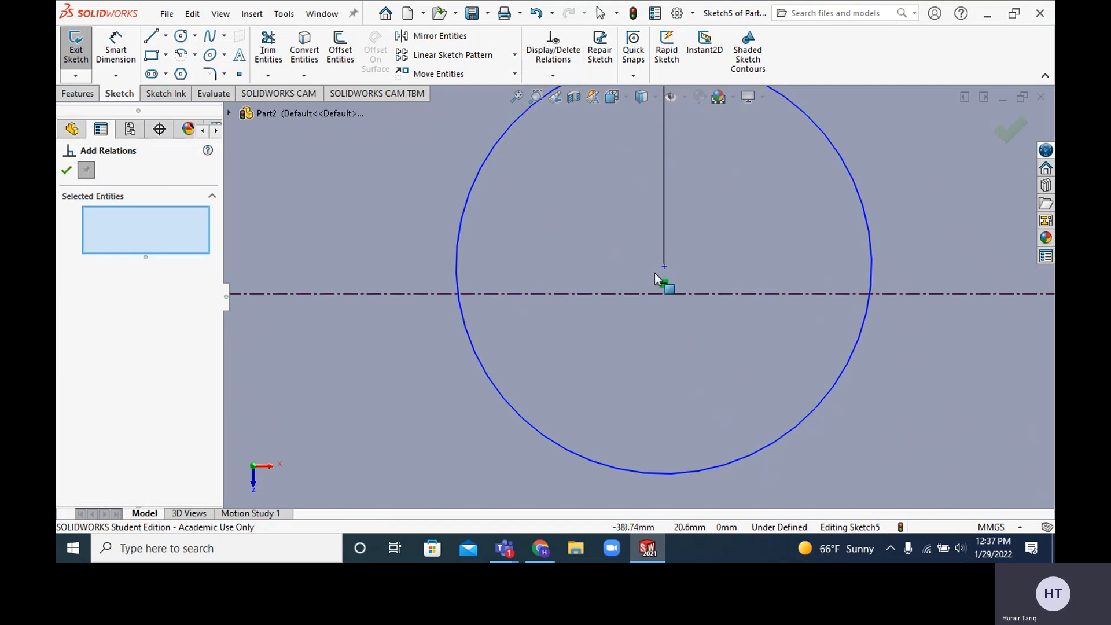
left_click(663, 267)
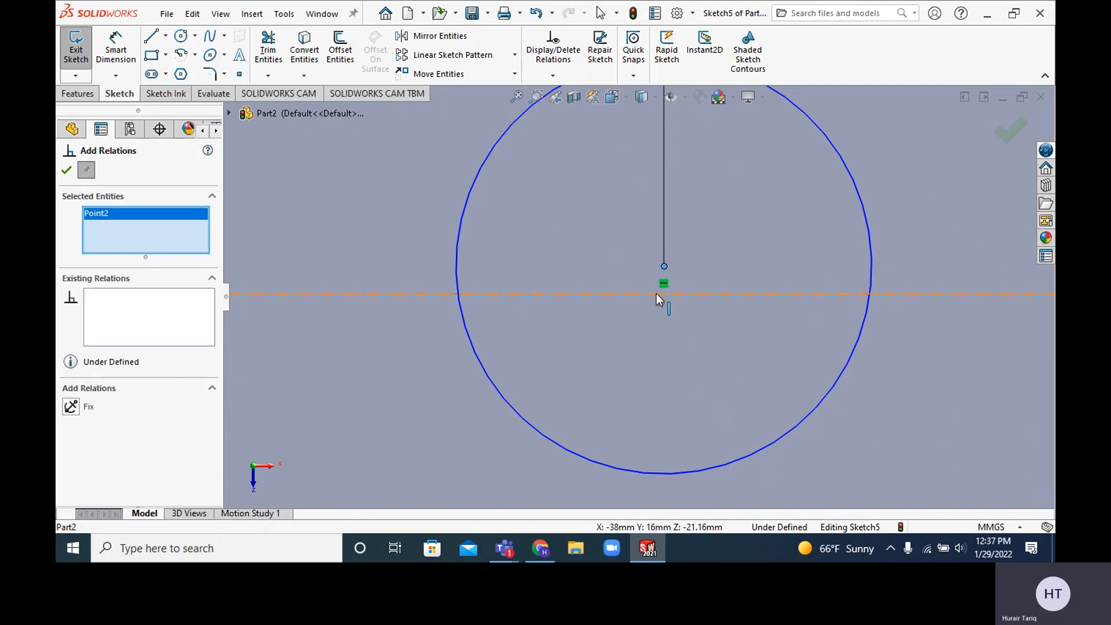
left_click(656, 293)
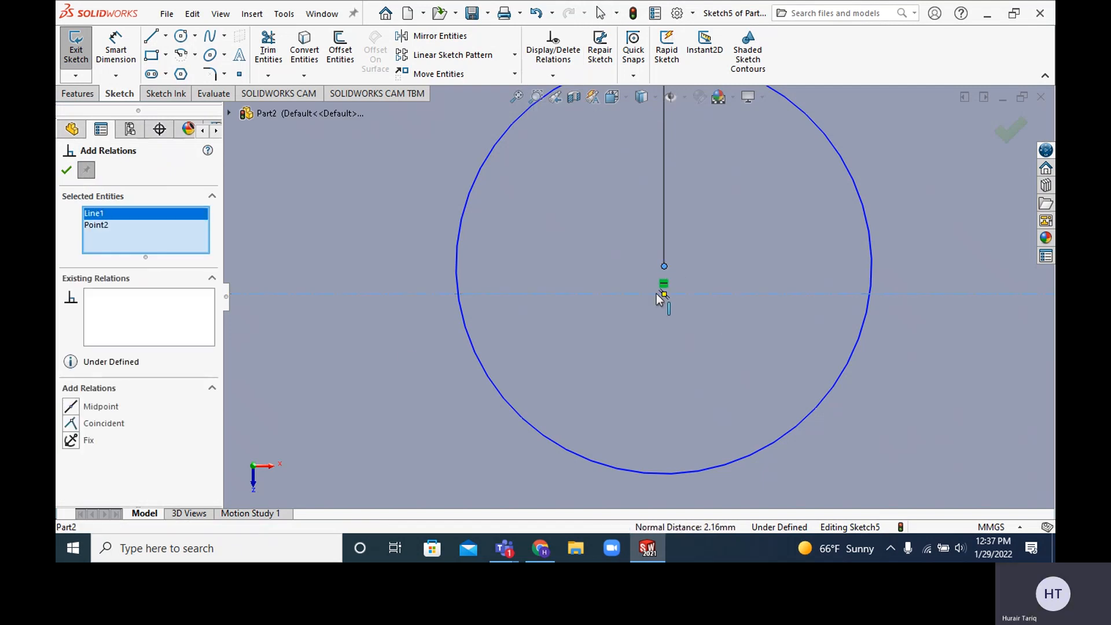
left_click(71, 424)
left_click(70, 169)
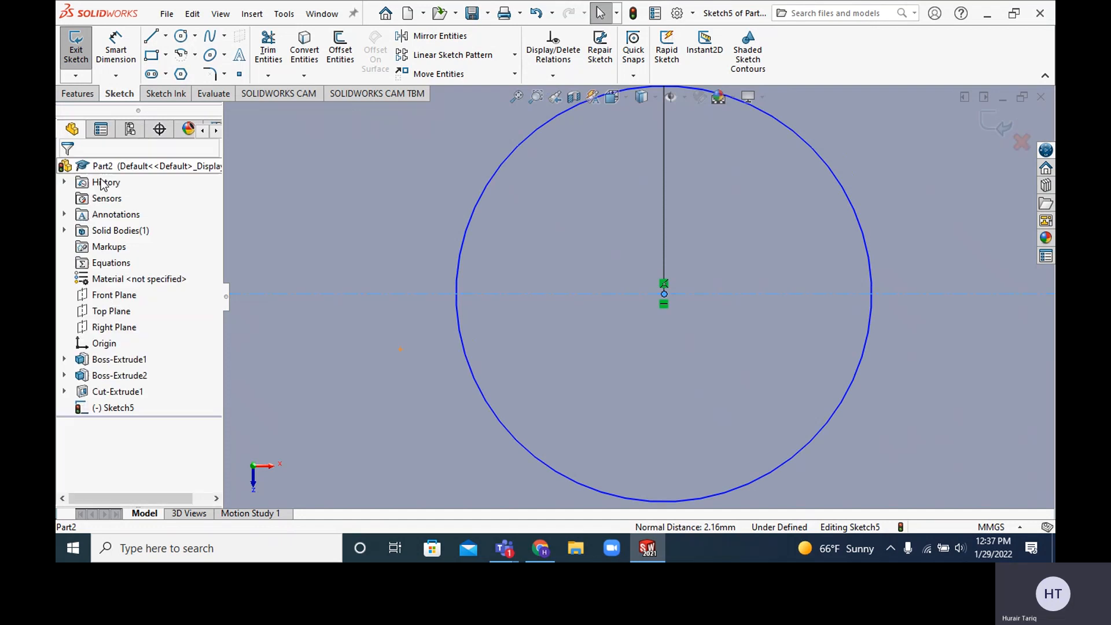
scroll(442, 276, "up", 7)
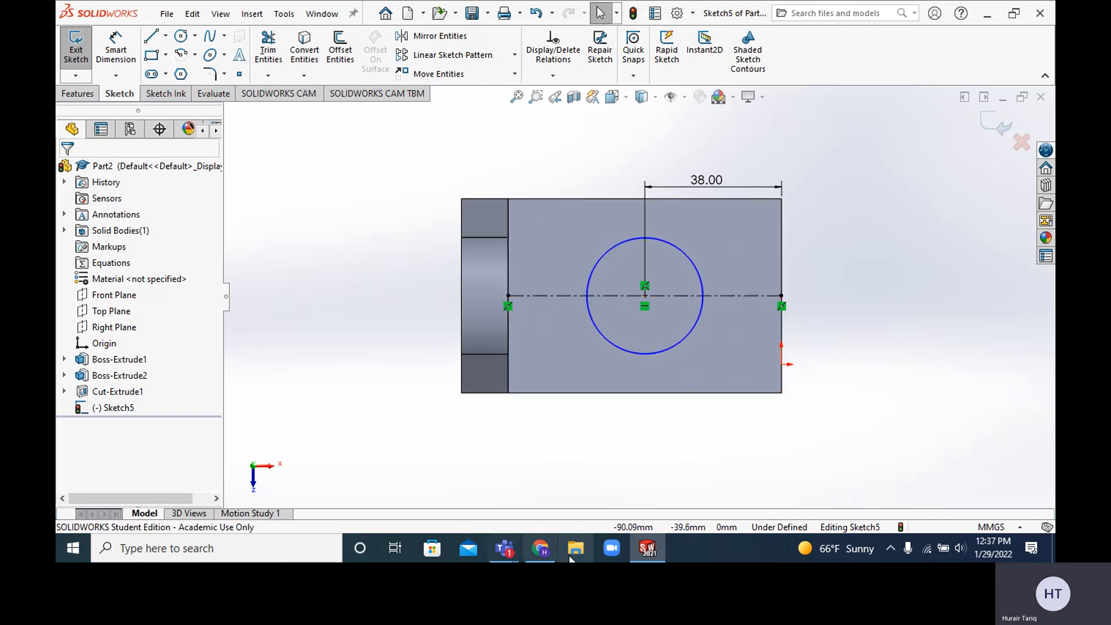
Step: Check the boss diameter on the exercise drawing and dimension the circle's diameter as 28 mm
left_click(541, 551)
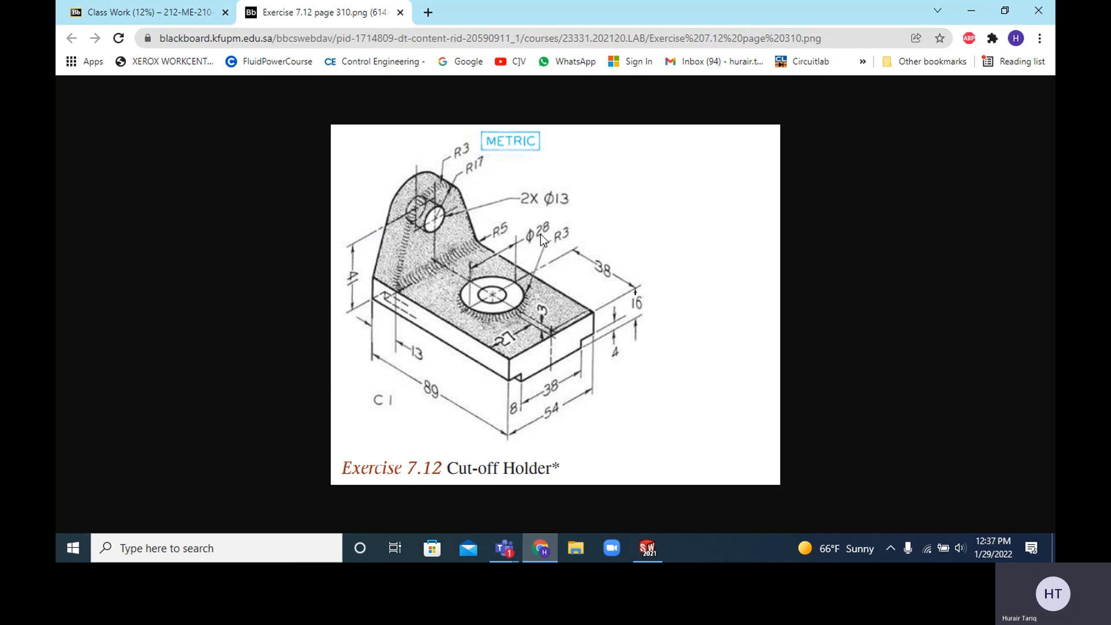
left_click(541, 550)
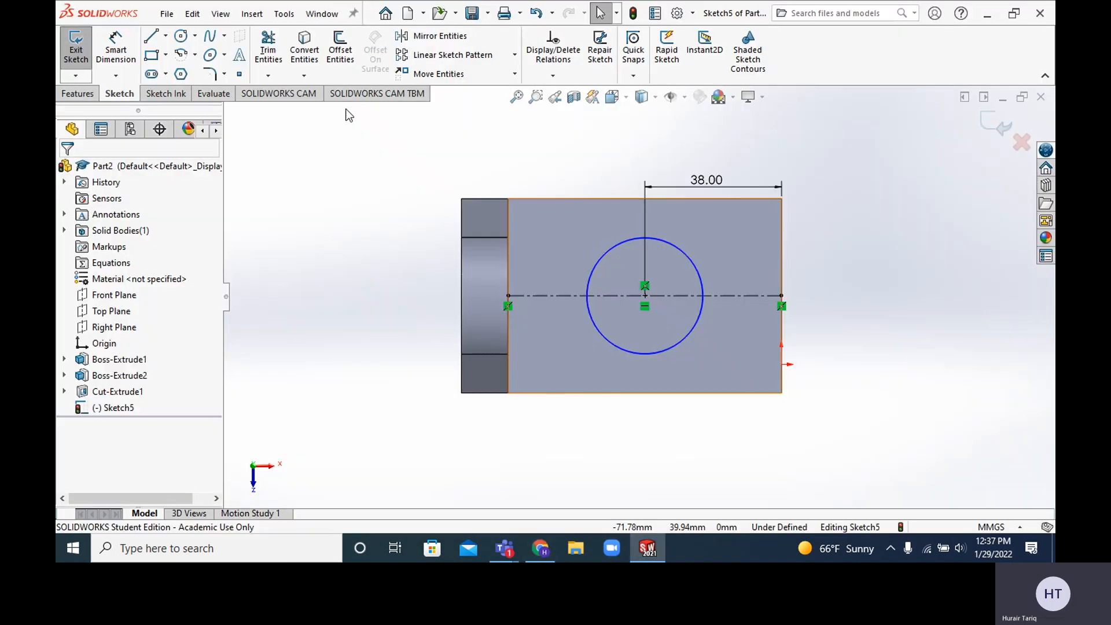
left_click(124, 59)
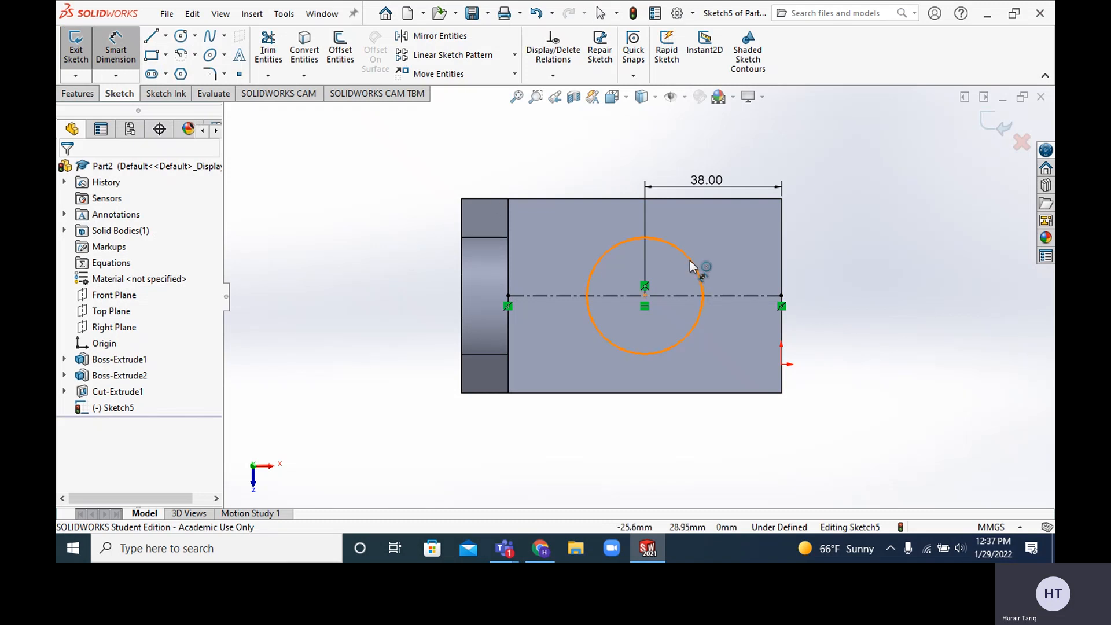
left_click(690, 266)
left_click(789, 287)
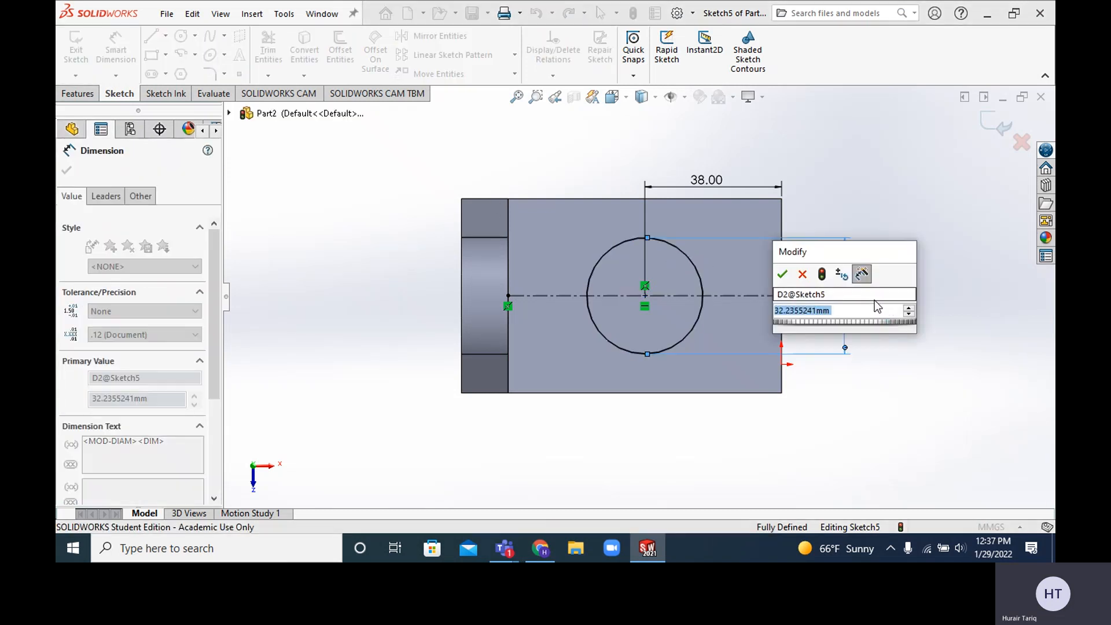
type("28")
key("Return")
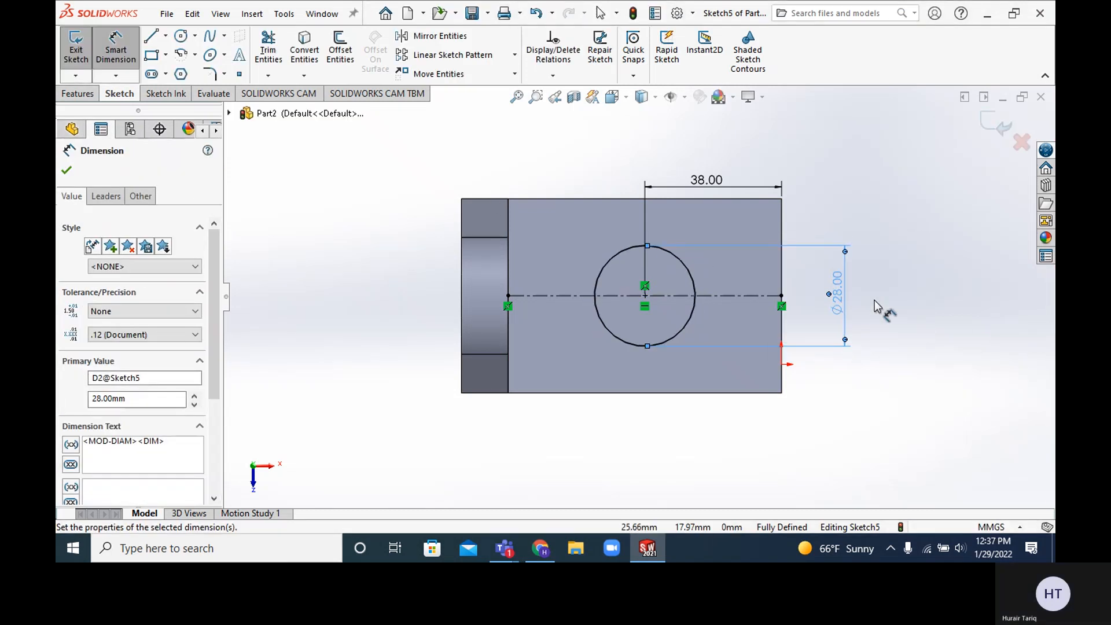
mouse_move(754, 479)
middle_mouse_down()
mouse_move(692, 339)
mouse_move(714, 337)
middle_mouse_up()
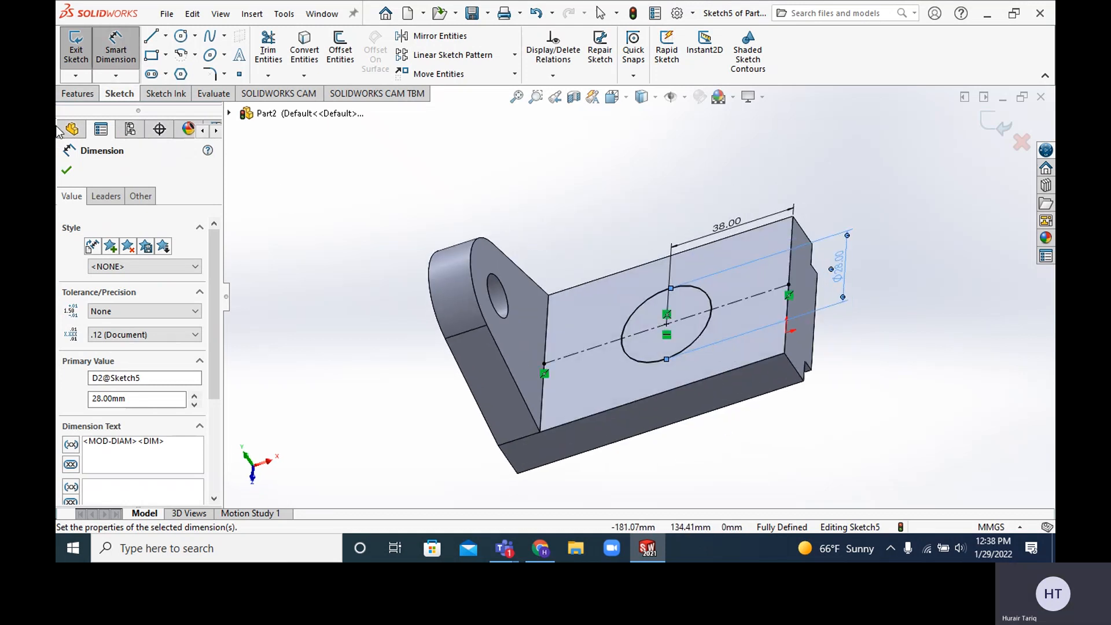
left_click(67, 171)
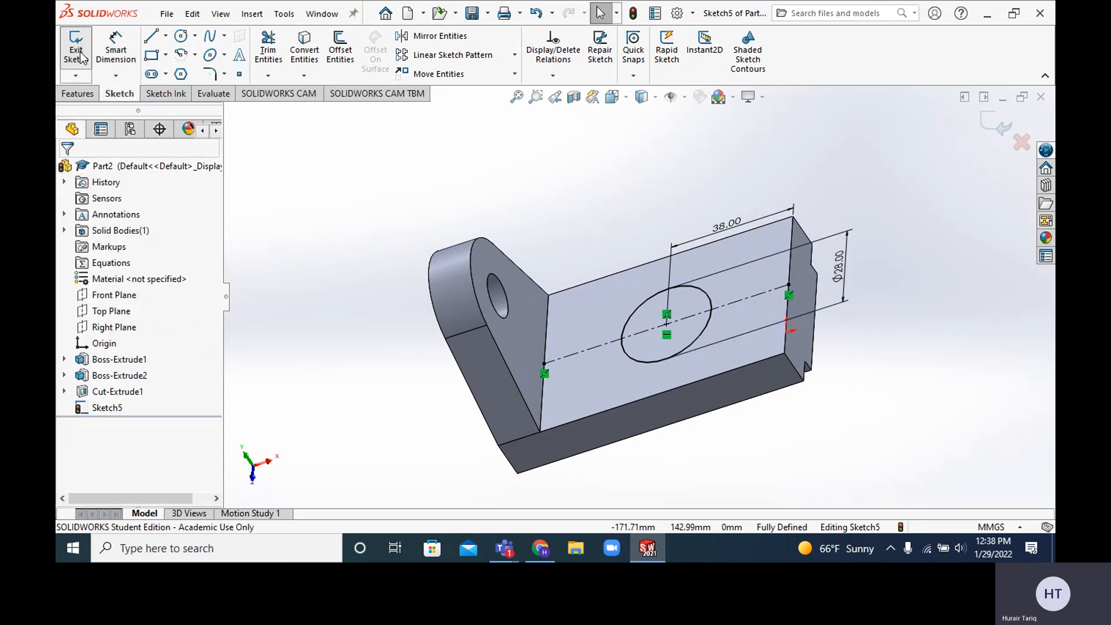
Step: Extrude the circle as a blind boss 3 mm high on the base's top face, merged with the body
left_click(71, 95)
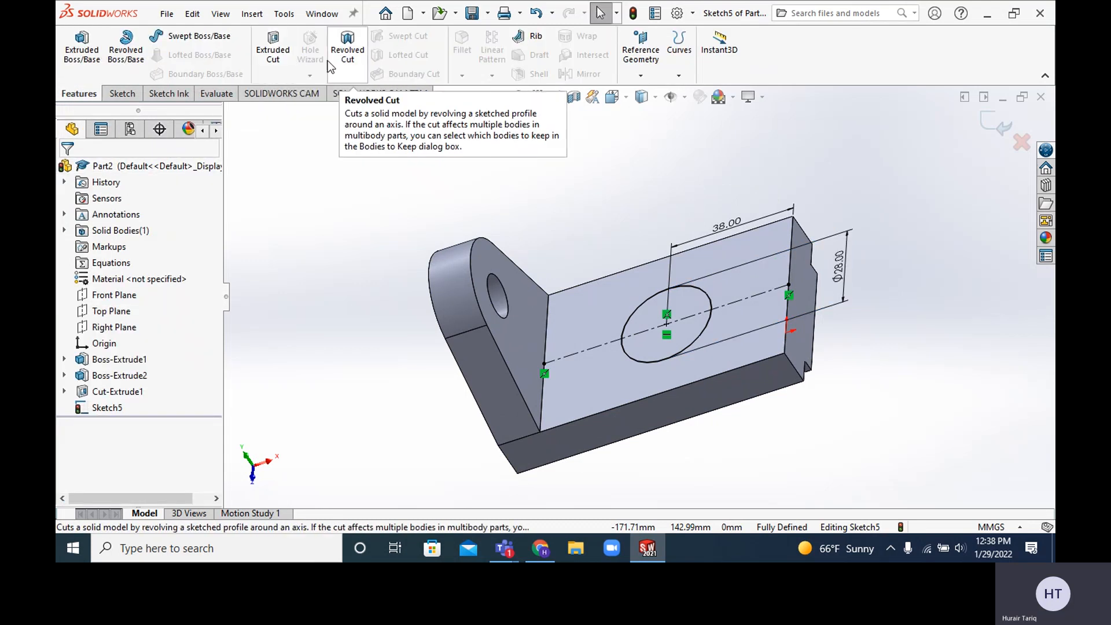
left_click(93, 72)
middle_click_drag(575, 335, 552, 258)
left_click(125, 311)
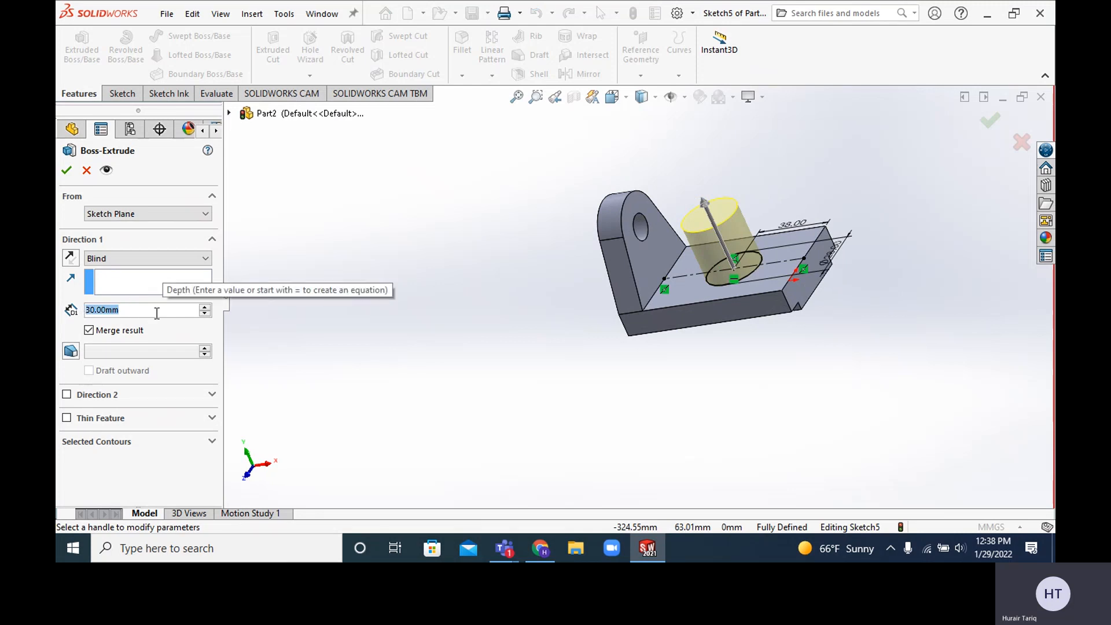
type("3")
key("Return")
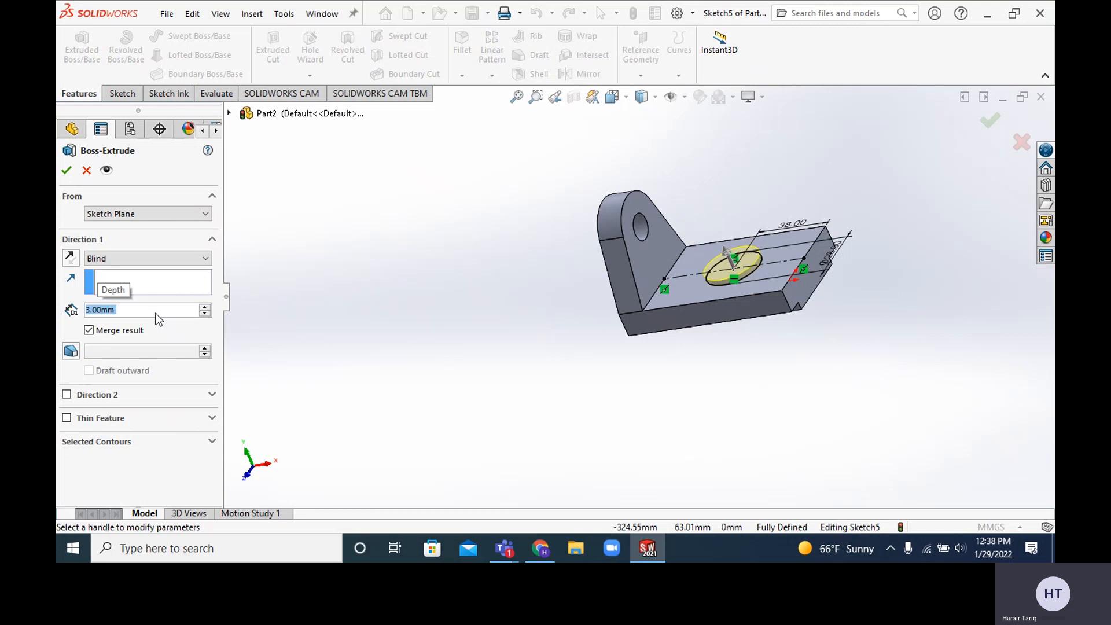
left_click(66, 170)
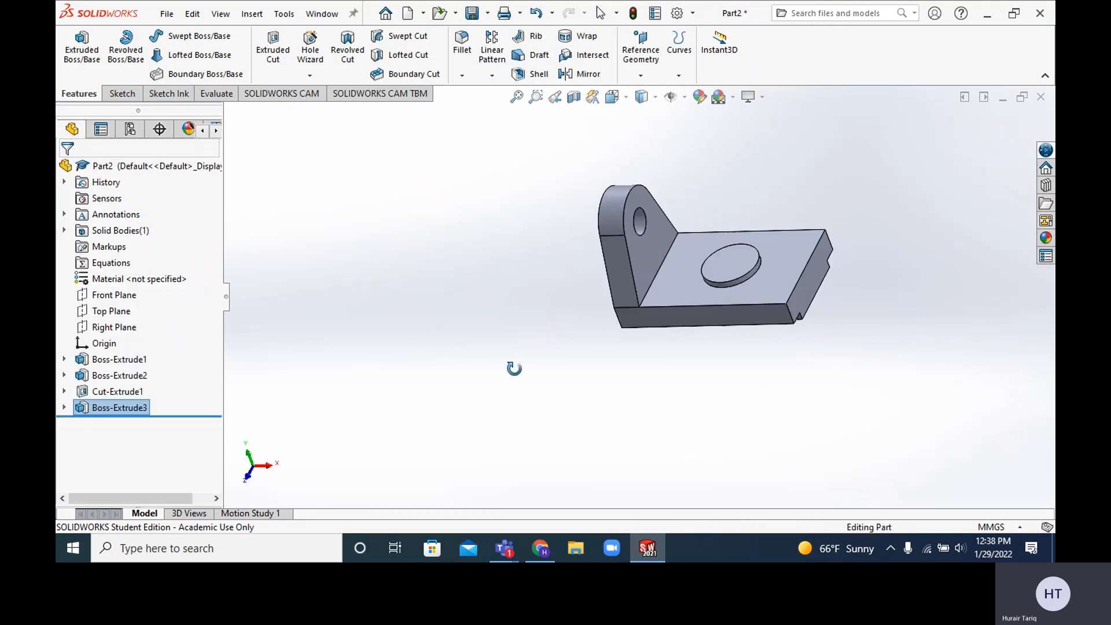
scroll(744, 285, "down", 4)
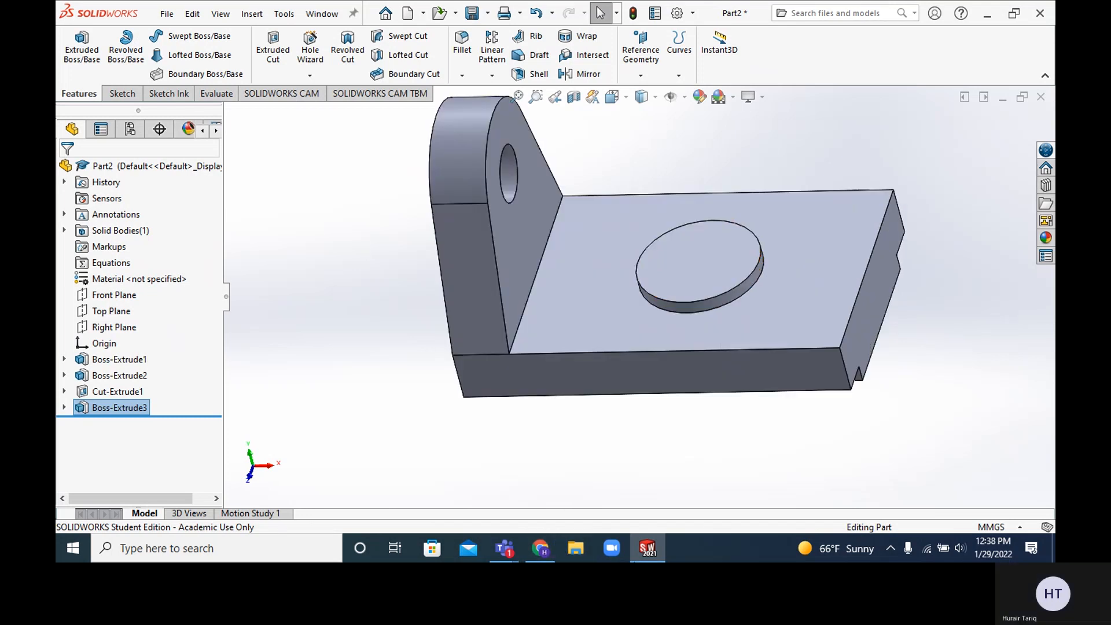
Step: Consult the exercise drawing, open a new sketch on the round boss's top face and draw a smaller circle inside its outline
left_click(540, 548)
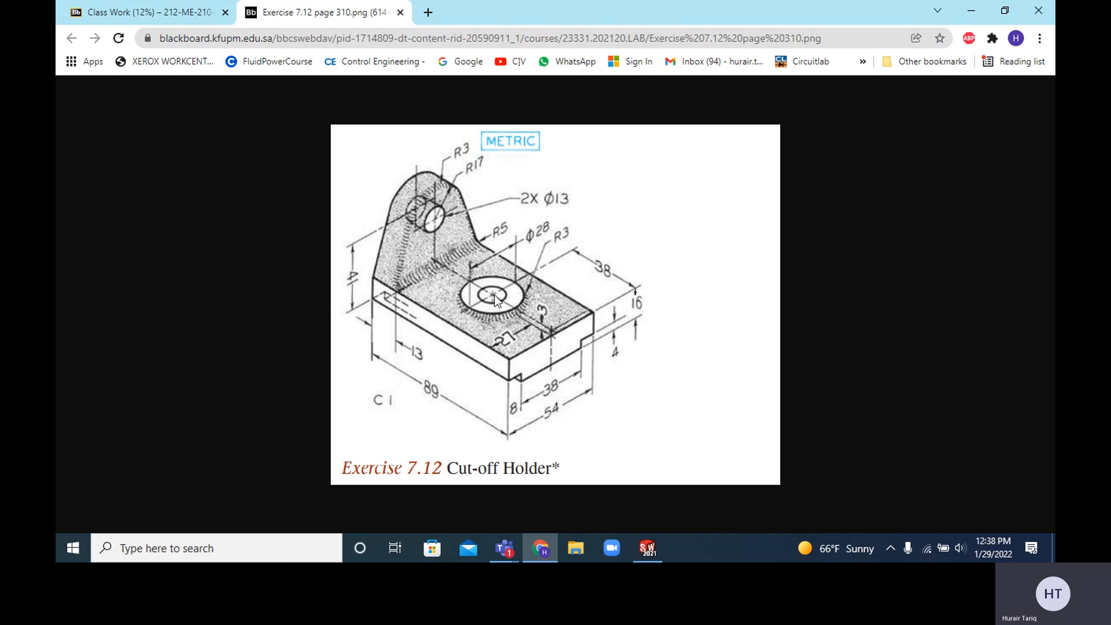
left_click(648, 548)
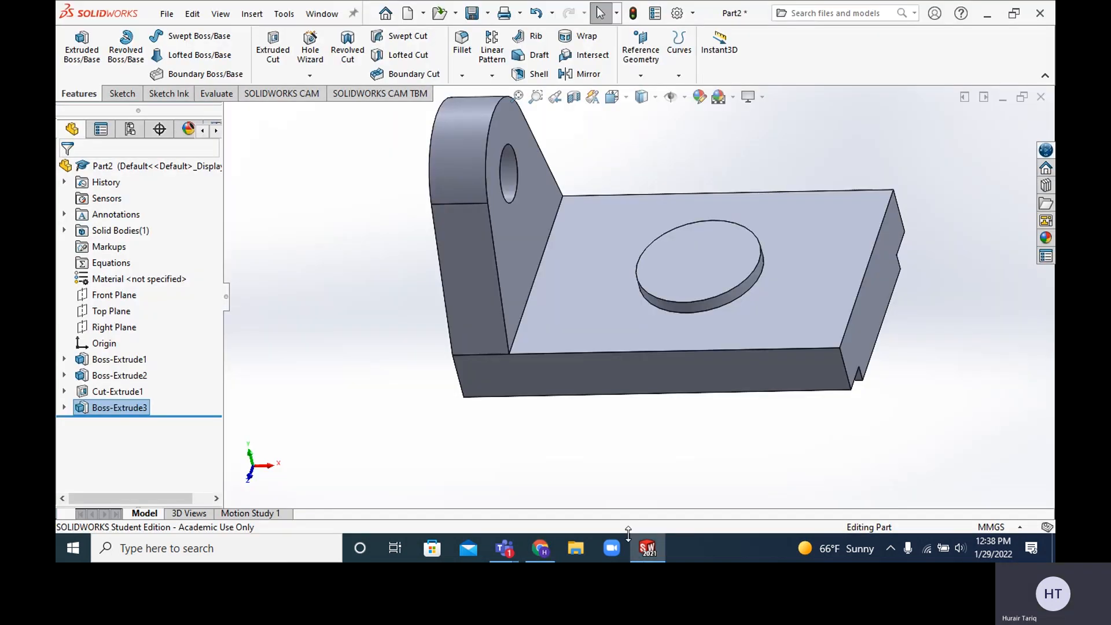
left_click(121, 95)
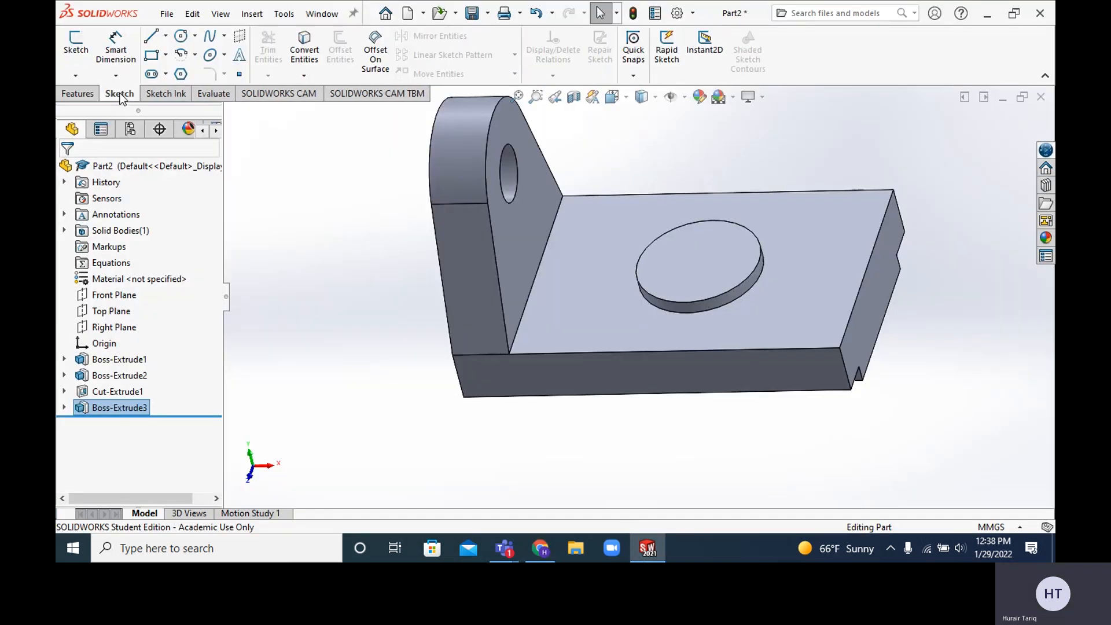
left_click(691, 259)
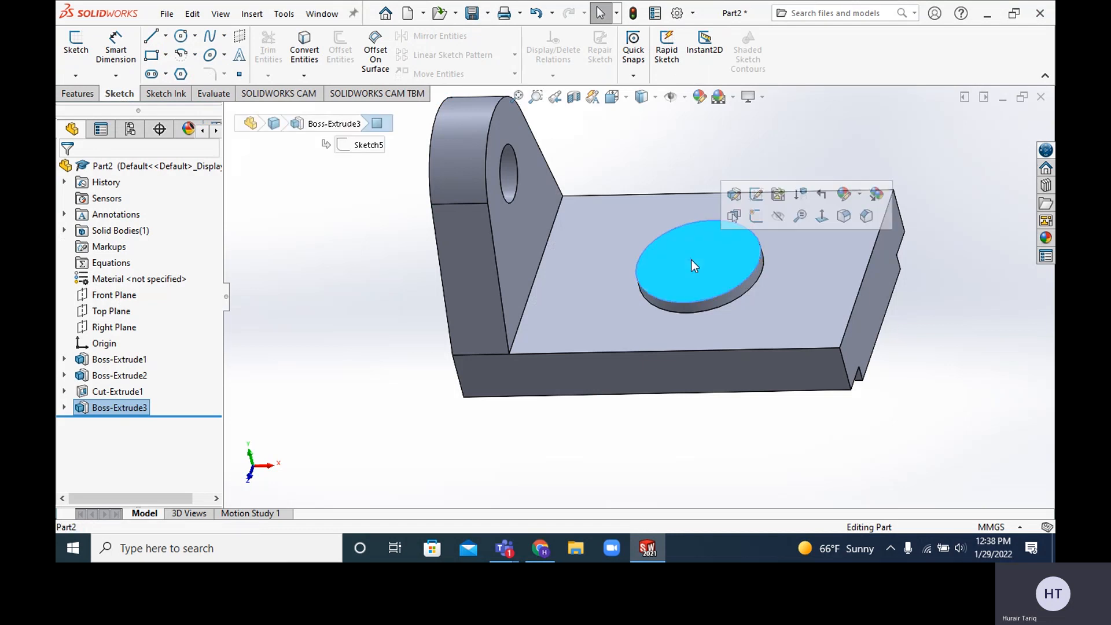
left_click(81, 51)
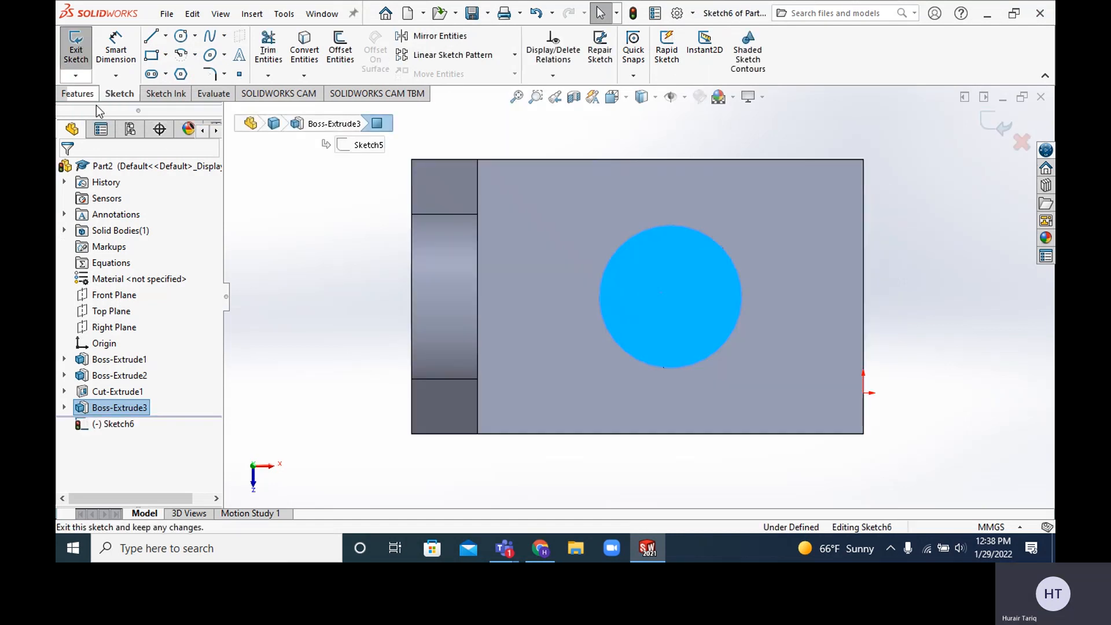
left_click(184, 38)
left_click(669, 275)
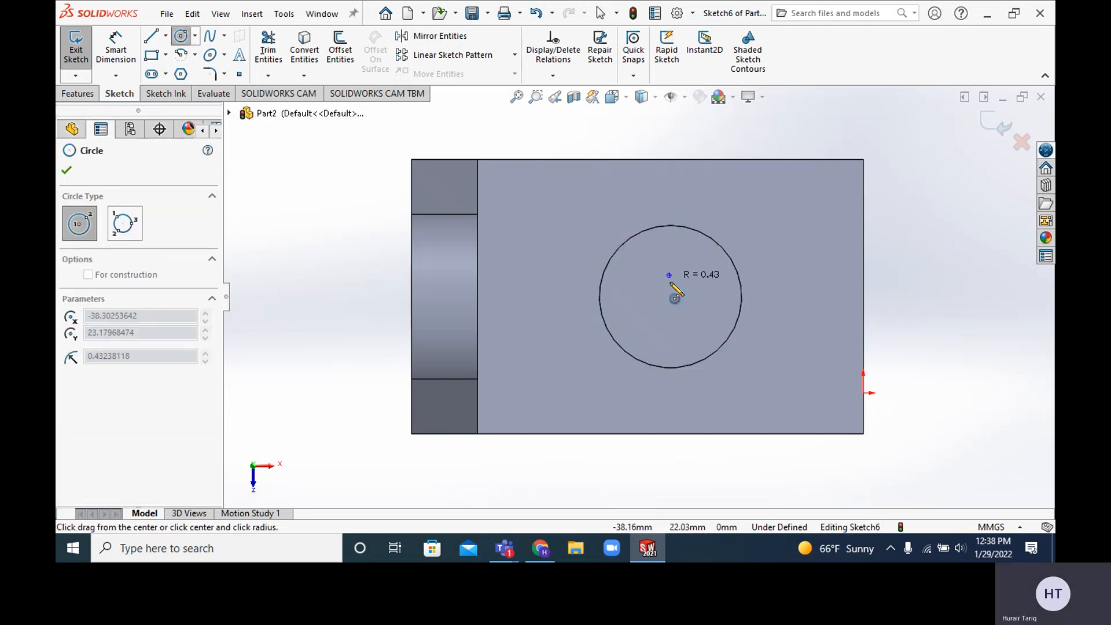
left_click(683, 314)
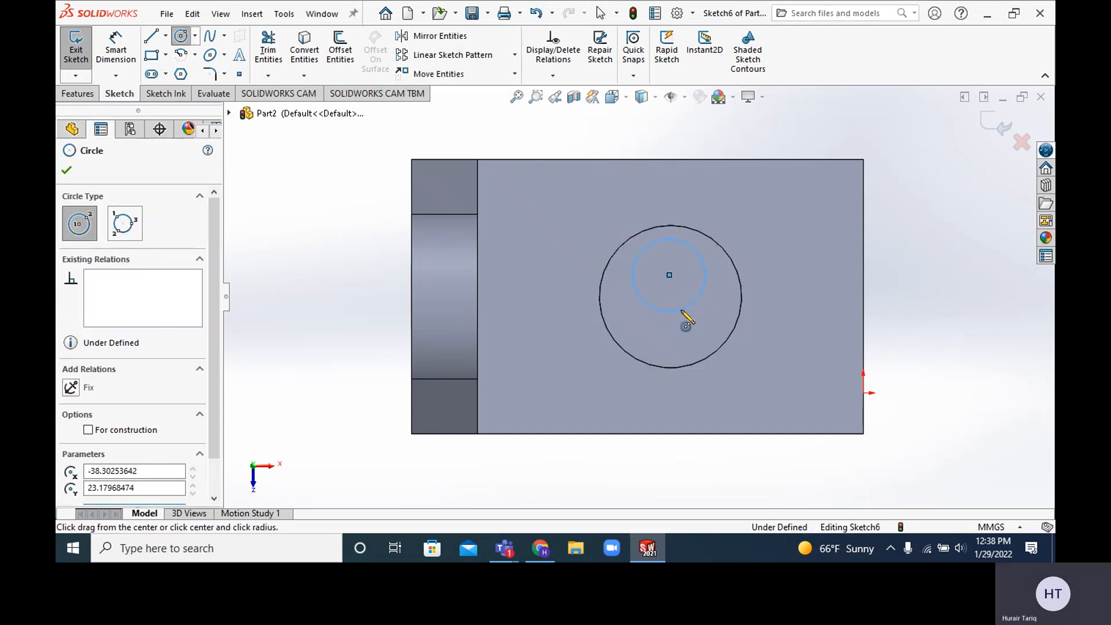
Step: Add a Concentric relation between the small sketched circle and the round boss's outer edge
left_click(68, 170)
left_click(553, 76)
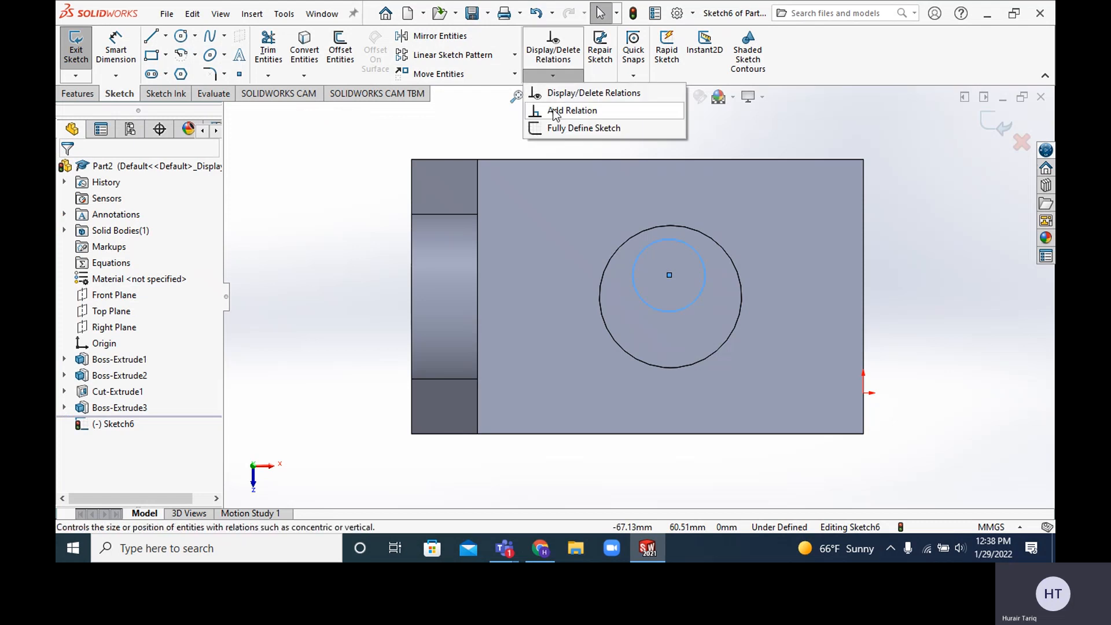
left_click(571, 110)
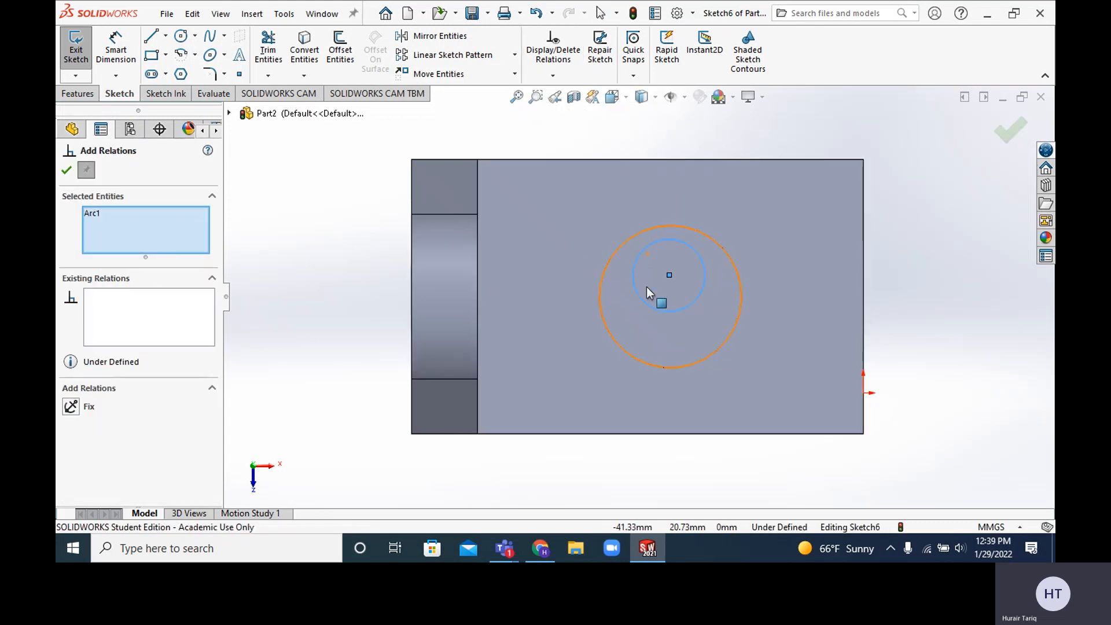
left_click(731, 262)
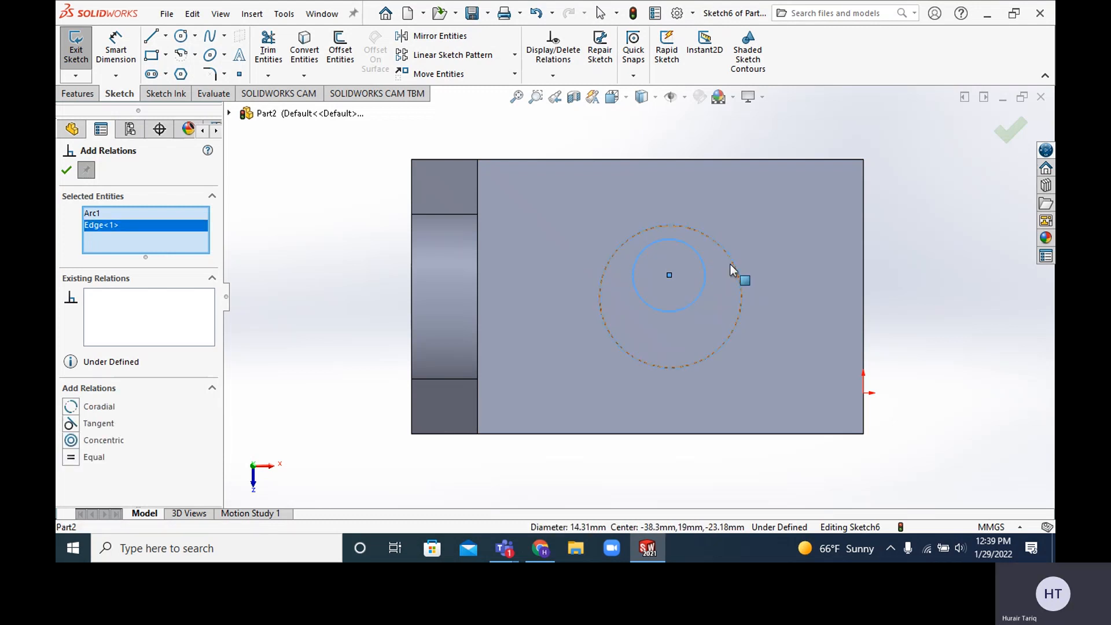
left_click(72, 441)
key("Escape")
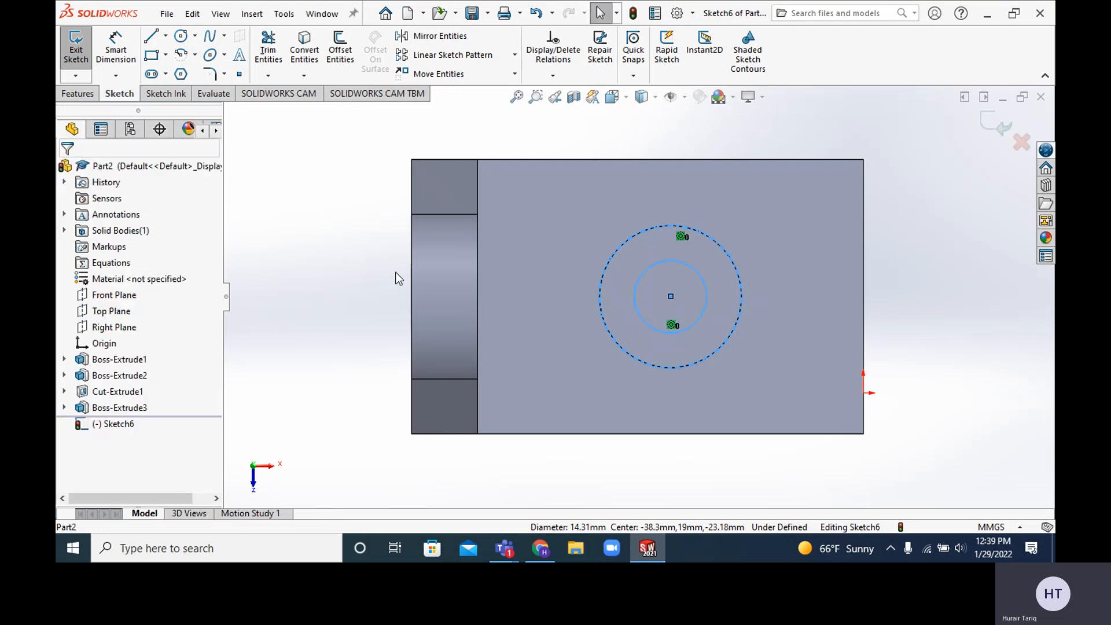
left_click(914, 269)
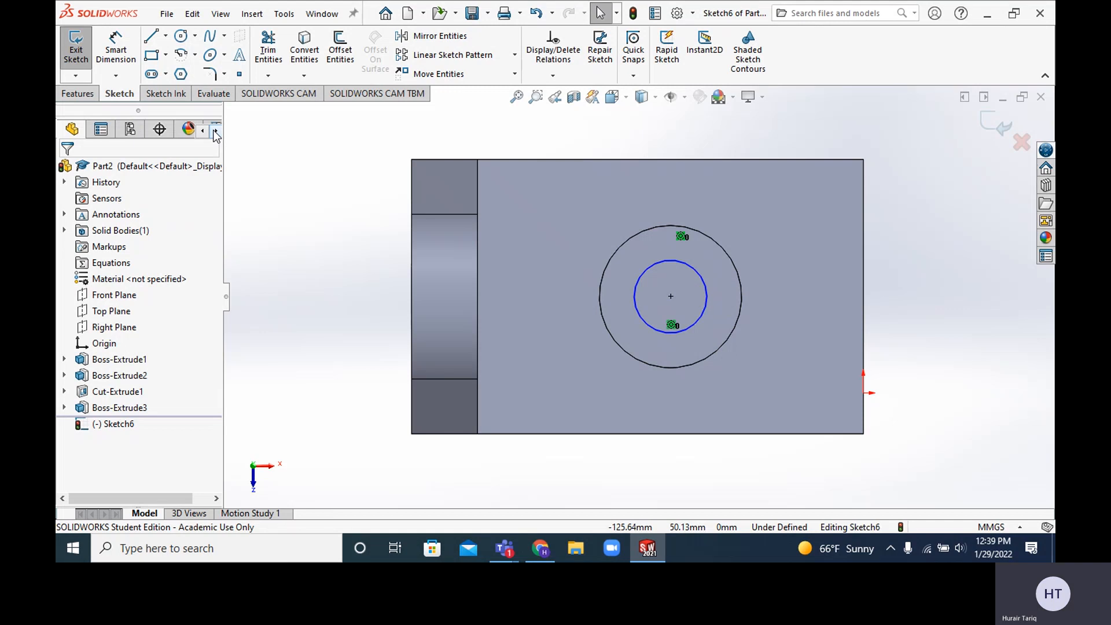
Step: Dimension the small circle's diameter as 13 mm
left_click(115, 49)
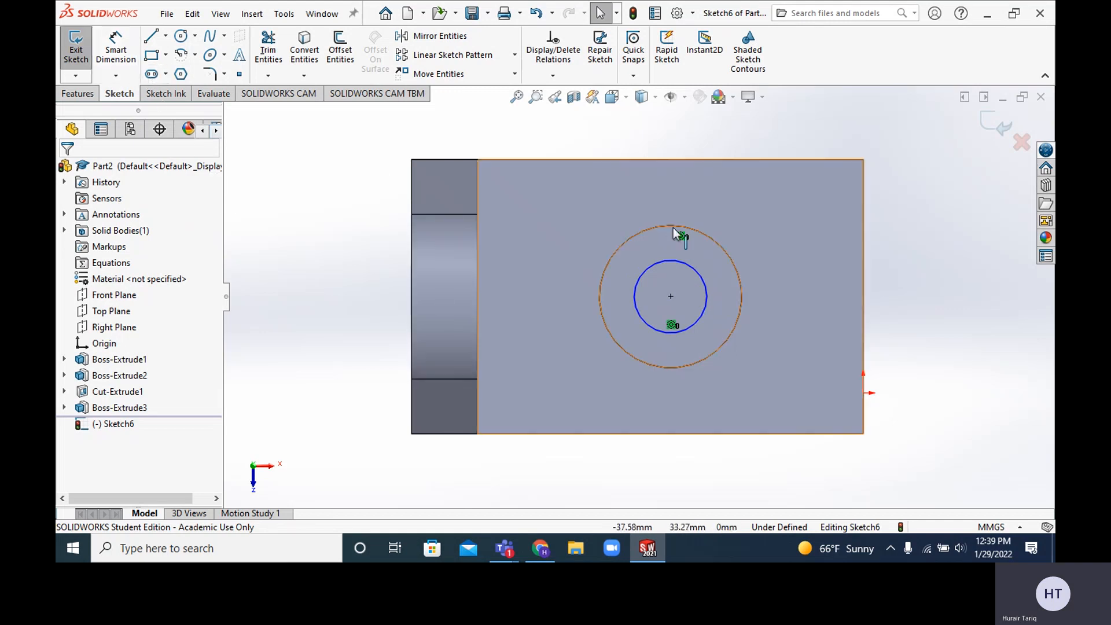
left_click(703, 282)
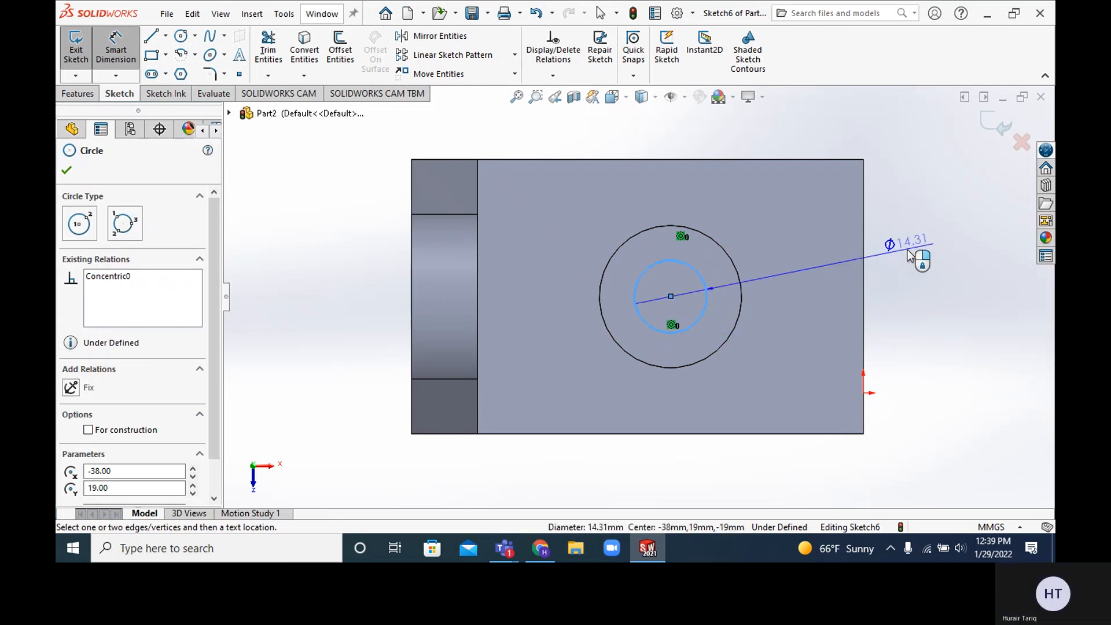
left_click(913, 258)
type("13")
key("Return")
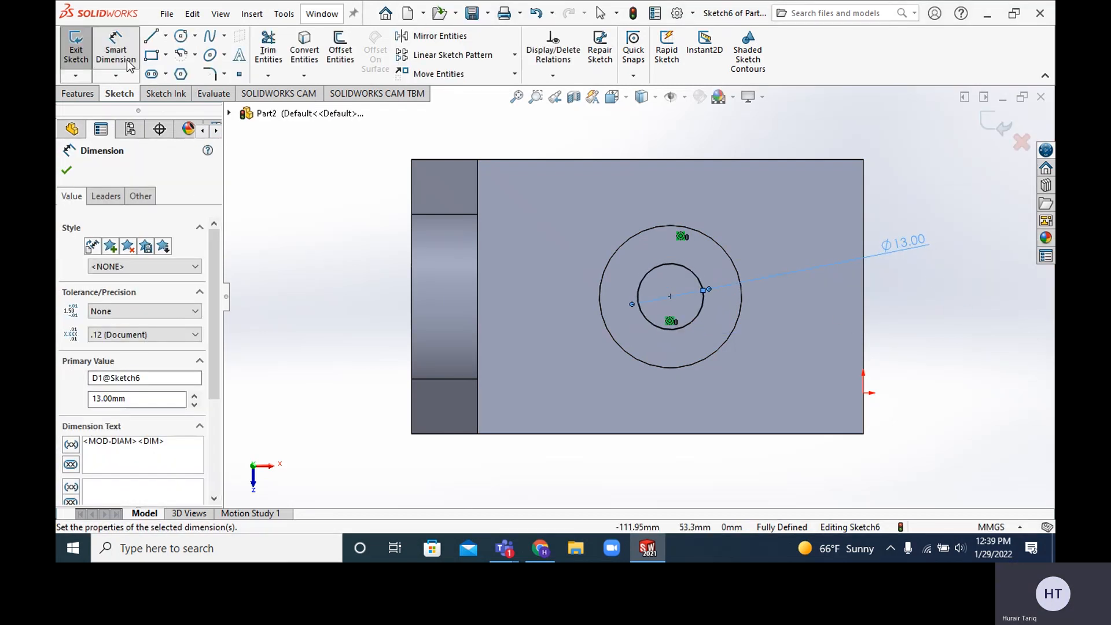
left_click(123, 64)
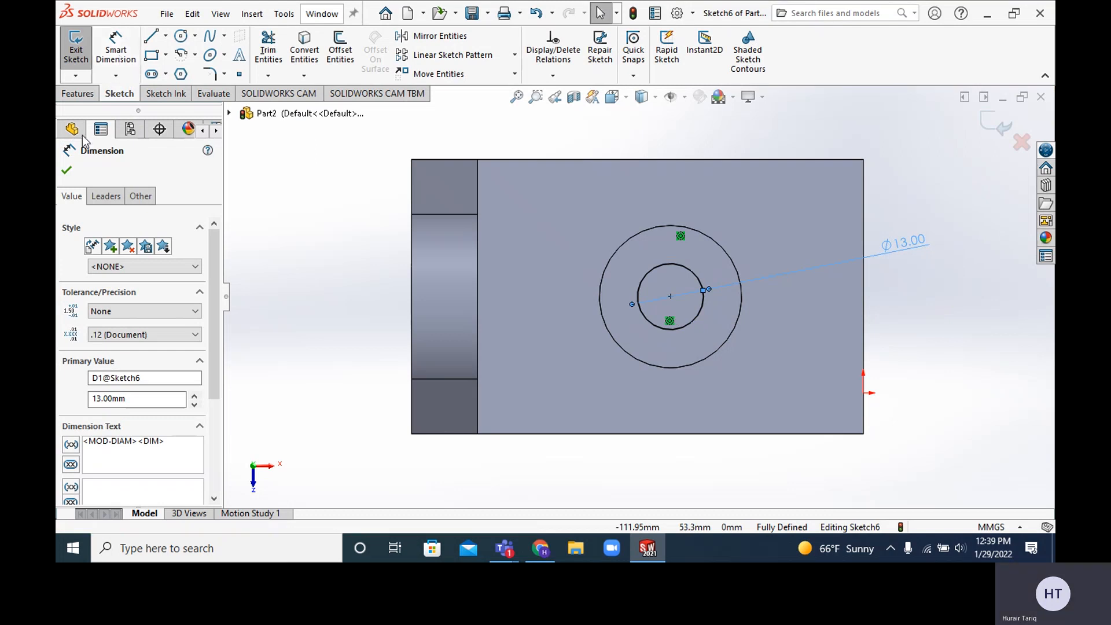
left_click(67, 171)
Step: Start an extruded cut from the circle sketch and check the centre hole on the exercise drawing in the browser
middle_click_drag(501, 363, 489, 267)
scroll(679, 353, "down", 3)
scroll(666, 361, "up", 3)
middle_click_drag(648, 364, 607, 298)
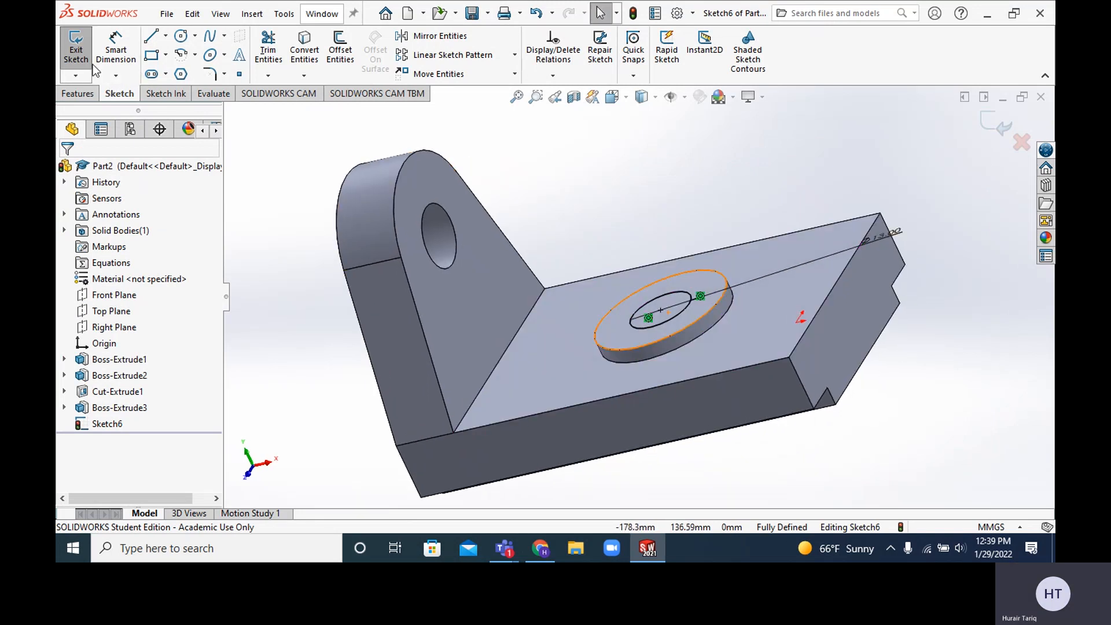
left_click(74, 93)
left_click(272, 70)
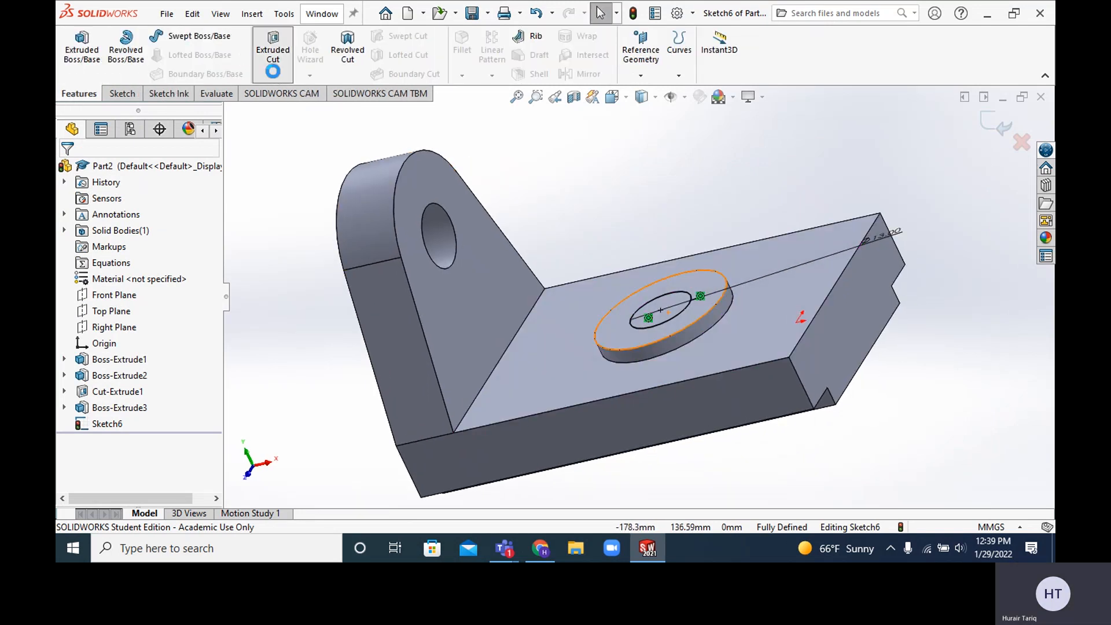
middle_click_drag(366, 210, 352, 193)
middle_click_drag(737, 339, 721, 355)
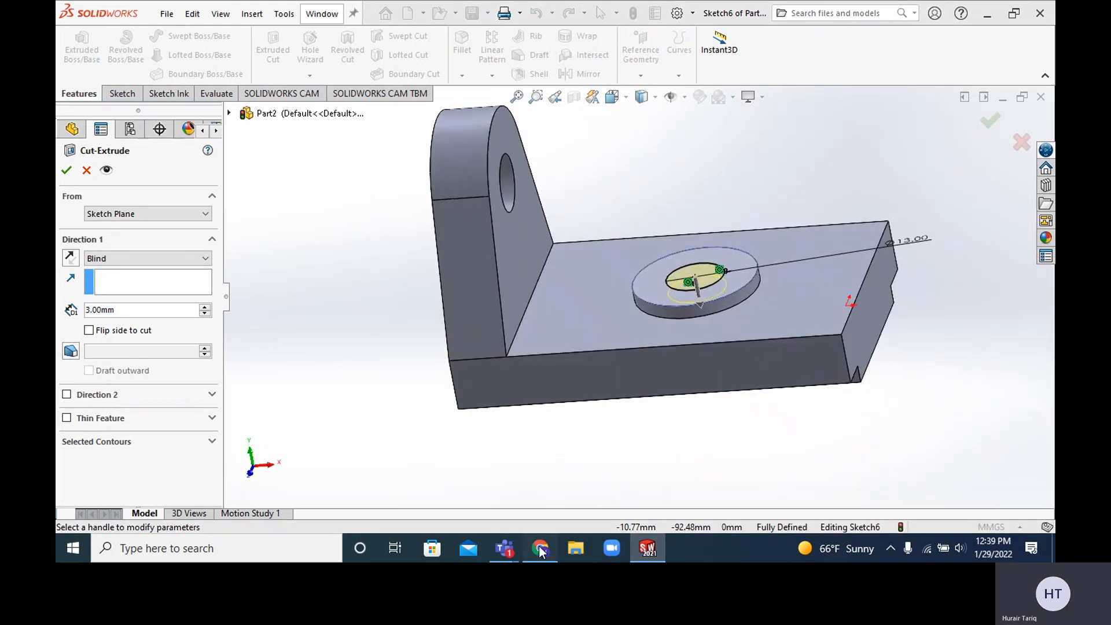
key("alt+Tab")
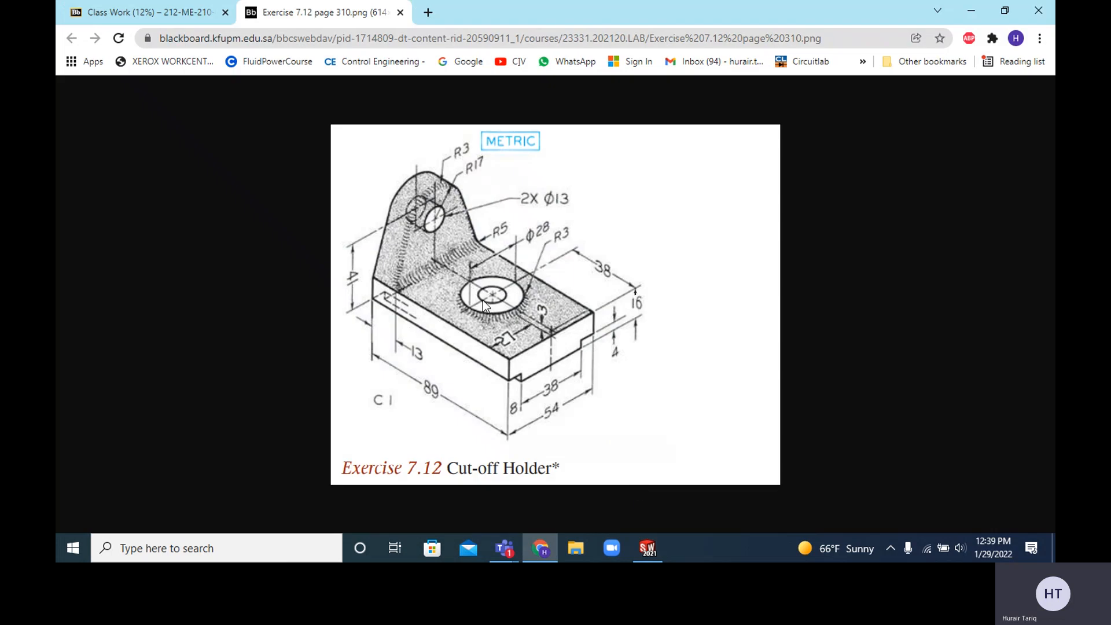
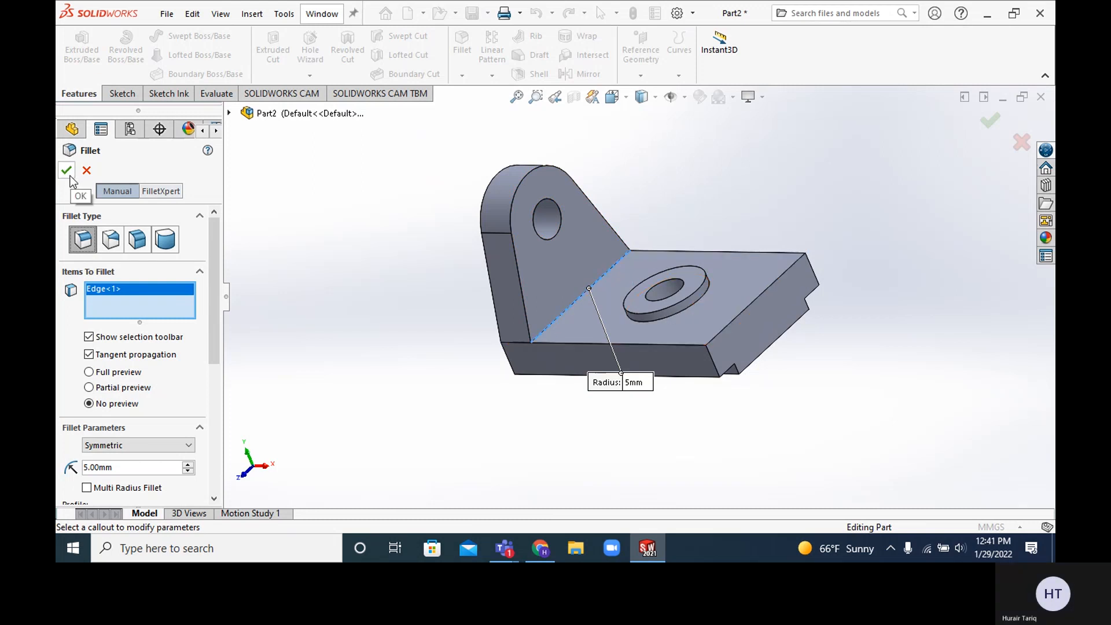
Step: Apply a 5 mm fillet to the inner edge where the upright plate meets the base
left_click(66, 170)
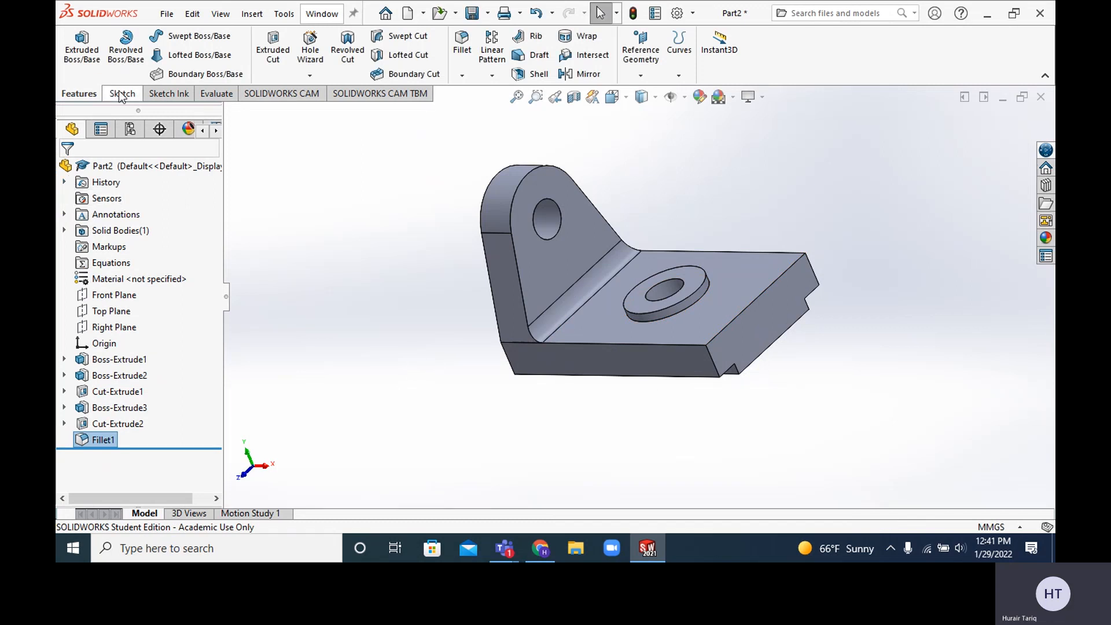
Step: Start another fillet and select the upright's front rounded edge and both sloping side edges
left_click(462, 47)
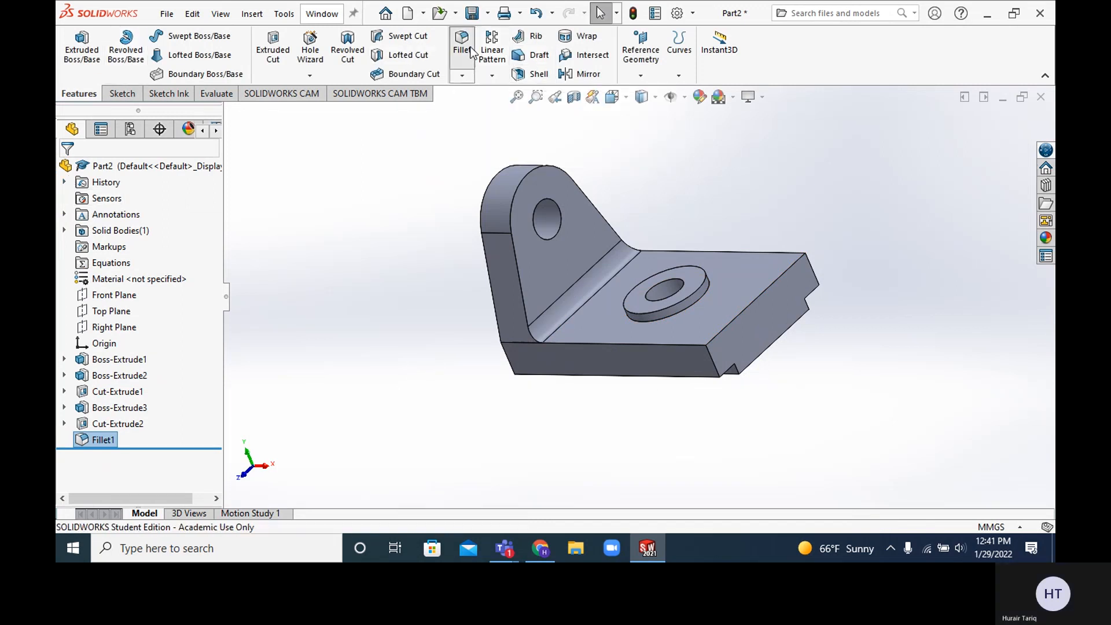
left_click(509, 215)
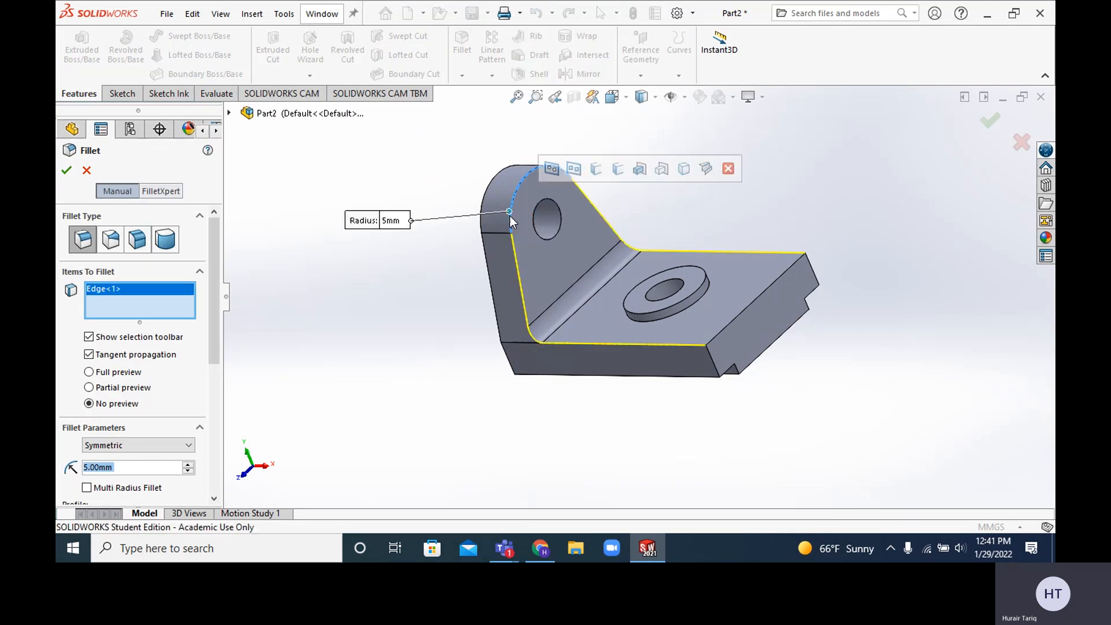
left_click(515, 262)
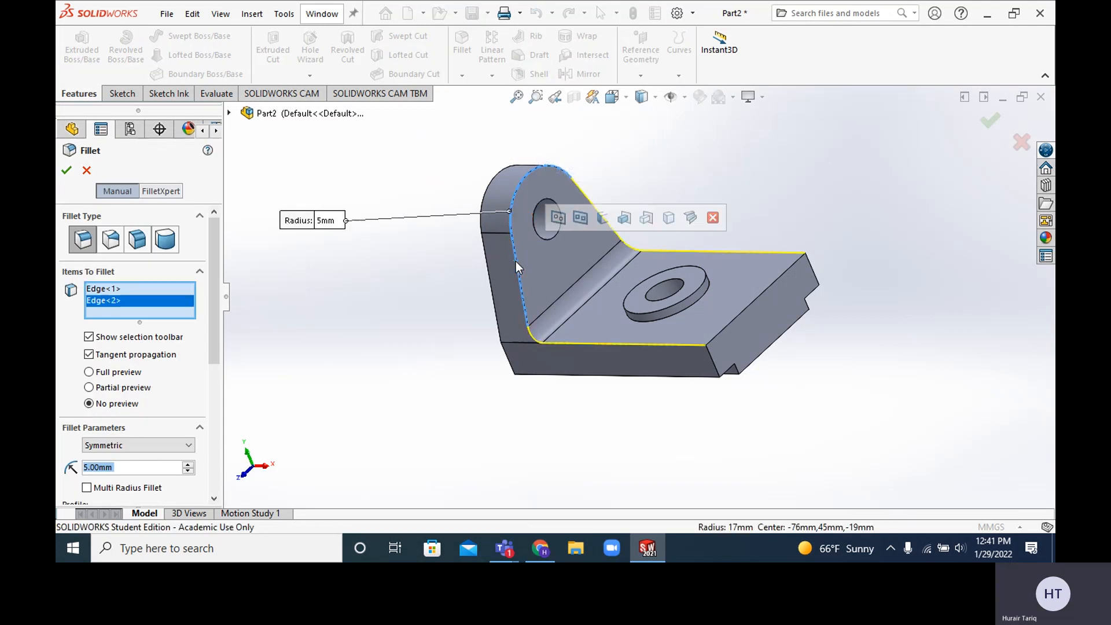
left_click(586, 197)
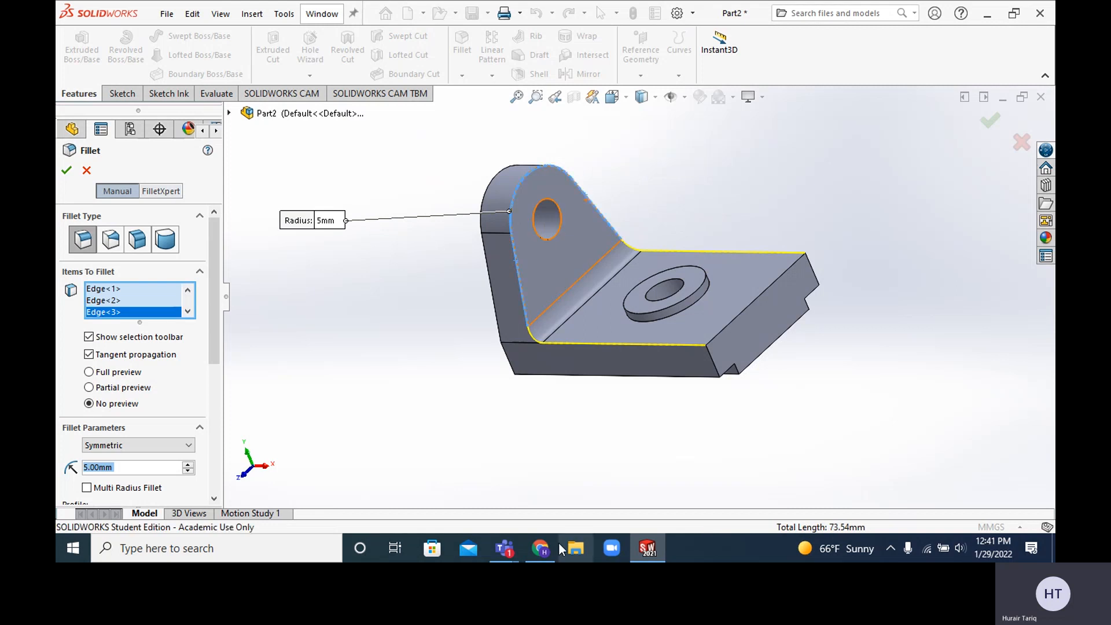
Step: Zoom in on the exercise drawing in the browser to examine the upright's fillet radii, and return to the model
left_click(538, 551)
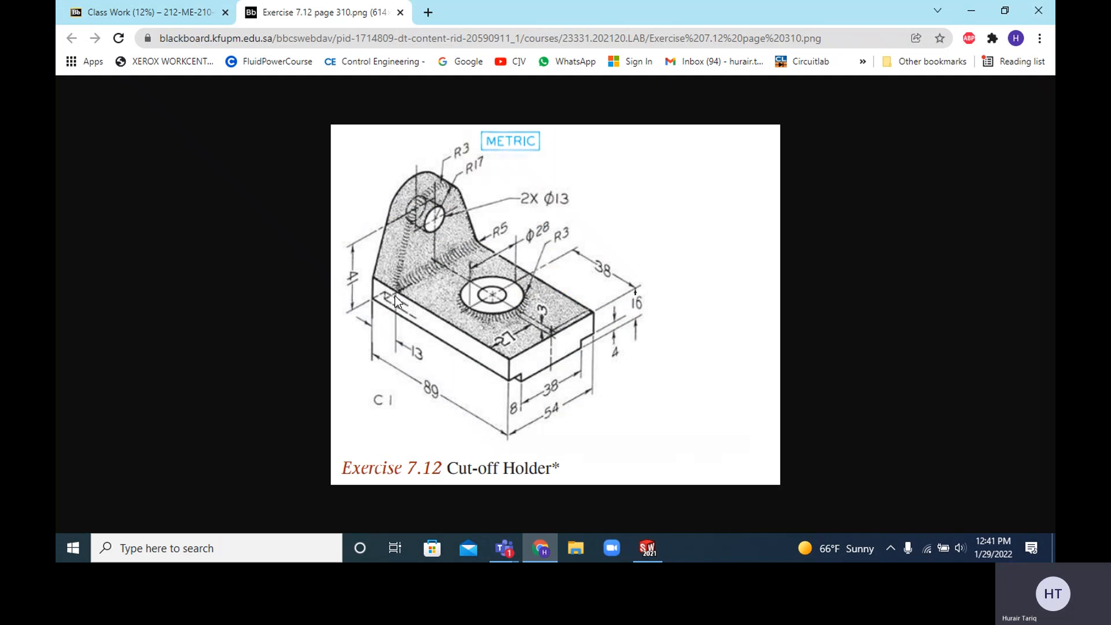
scroll(409, 283, "down", 3, "ctrl")
scroll(408, 284, "up", 8, "ctrl")
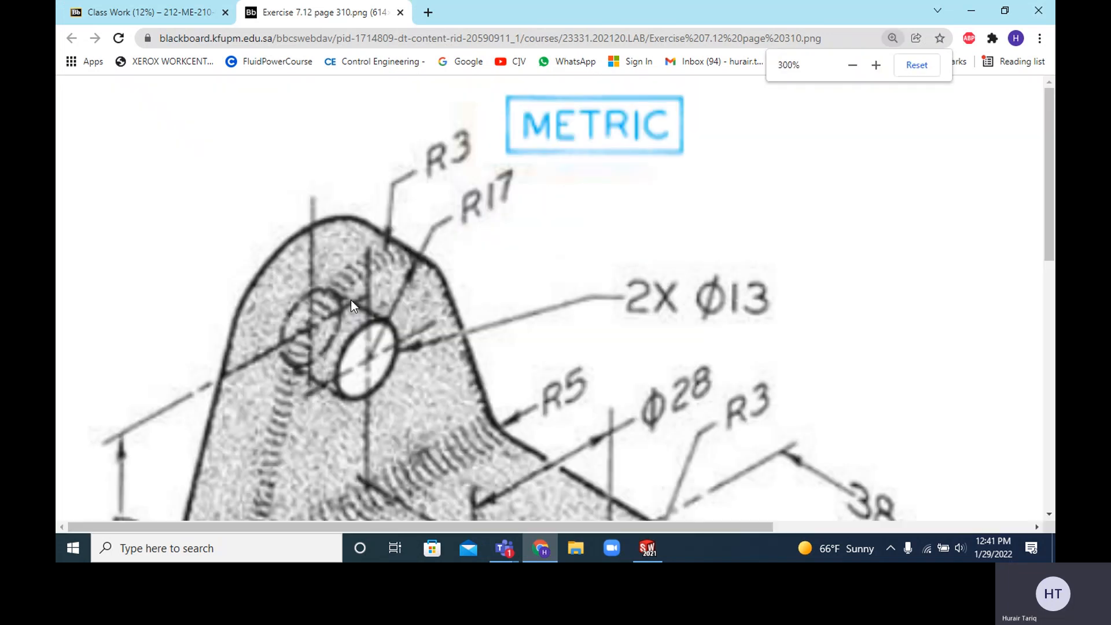
scroll(226, 416, "up", 1, "ctrl")
scroll(232, 399, "down", 1, "ctrl")
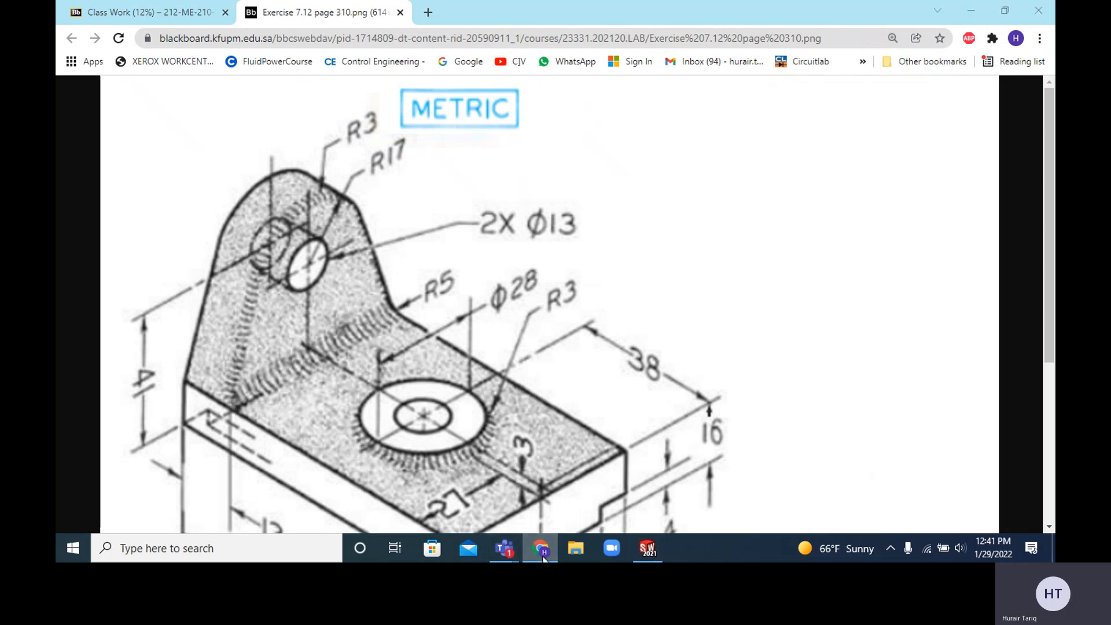
left_click(543, 555)
Step: Add the two small arc edges at the upright's foot to the fillet and apply it with a 3 mm radius
left_click(532, 335)
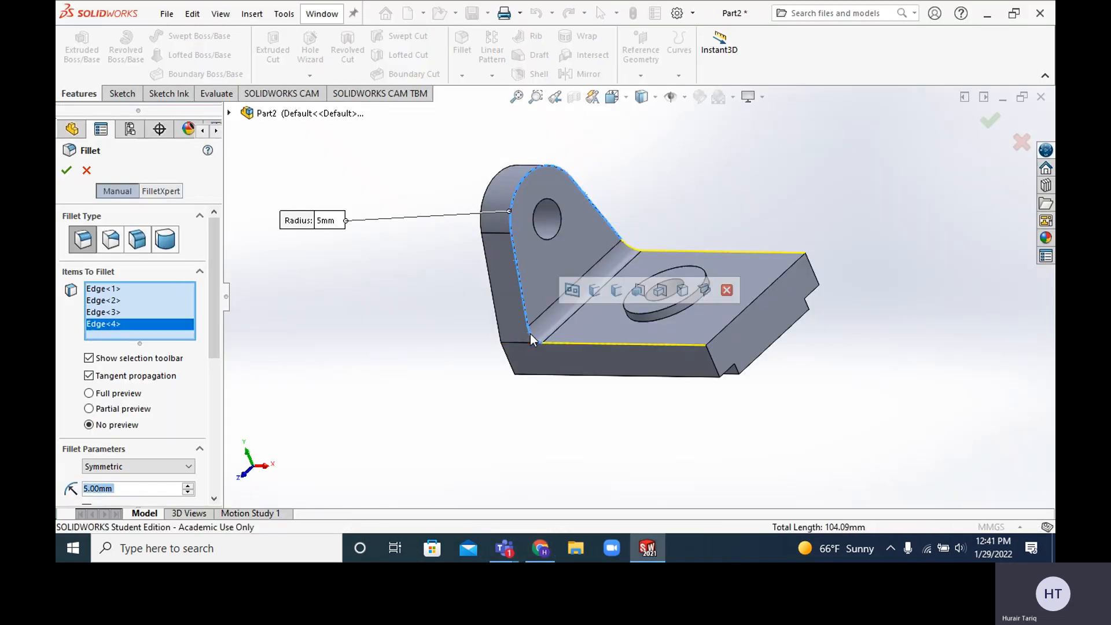
left_click(630, 248)
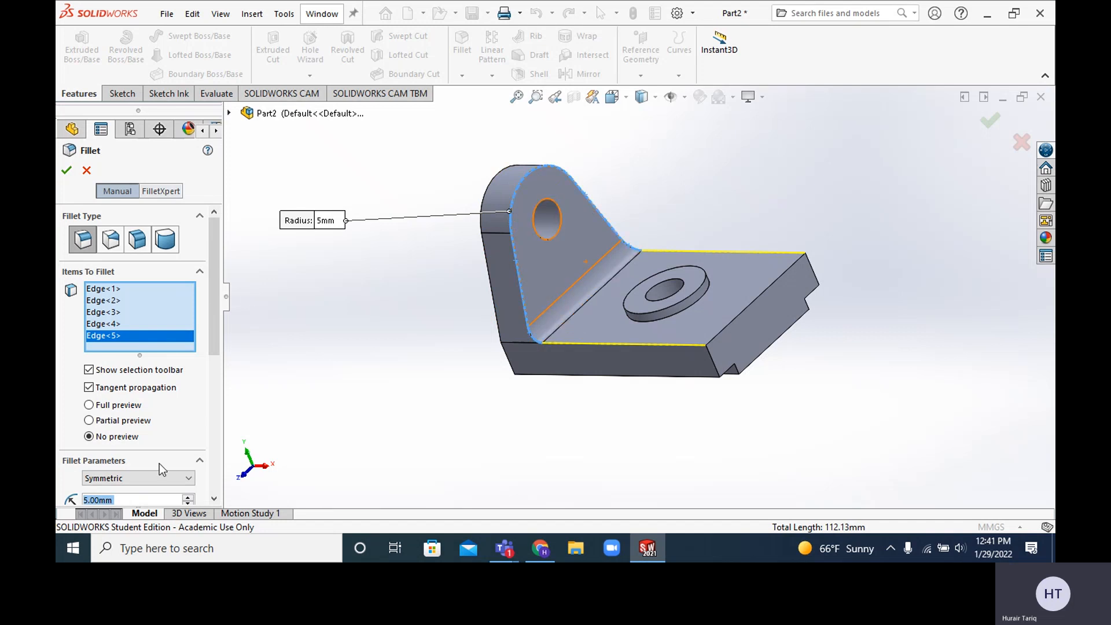
type("3")
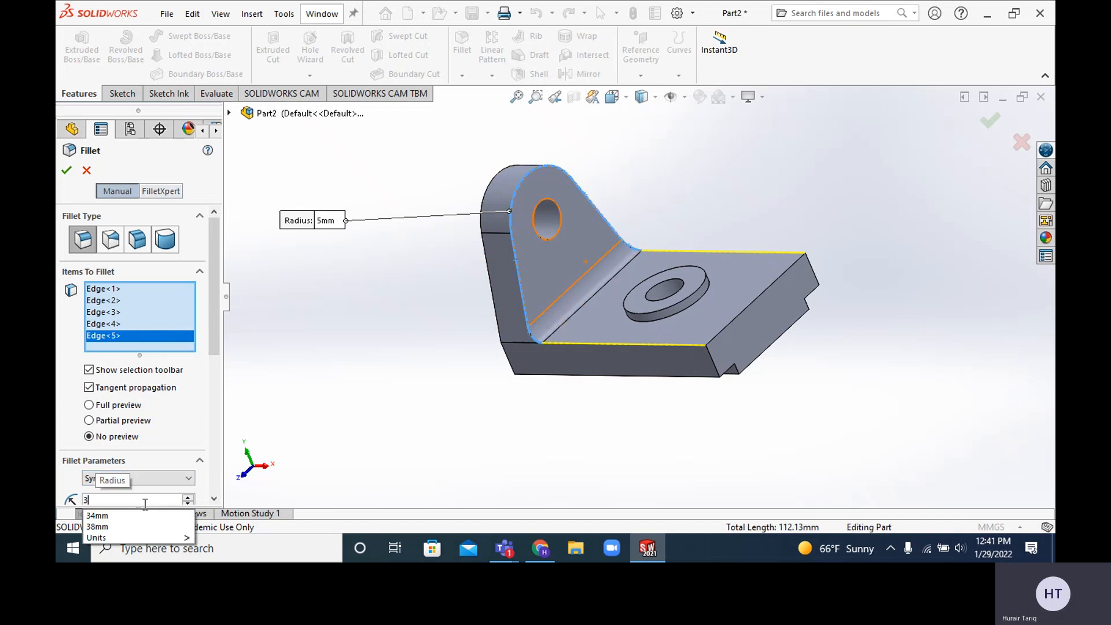
left_click(68, 172)
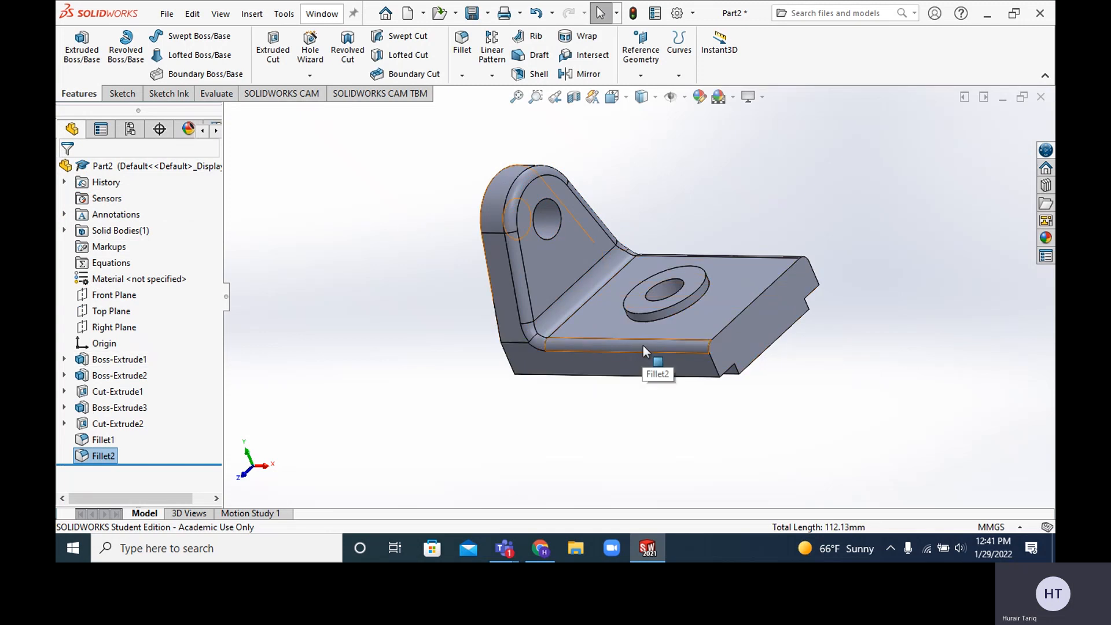
Step: Undo the last fillet and inspect the arc and sloping edges at the corner between the upright and base
left_click(553, 14)
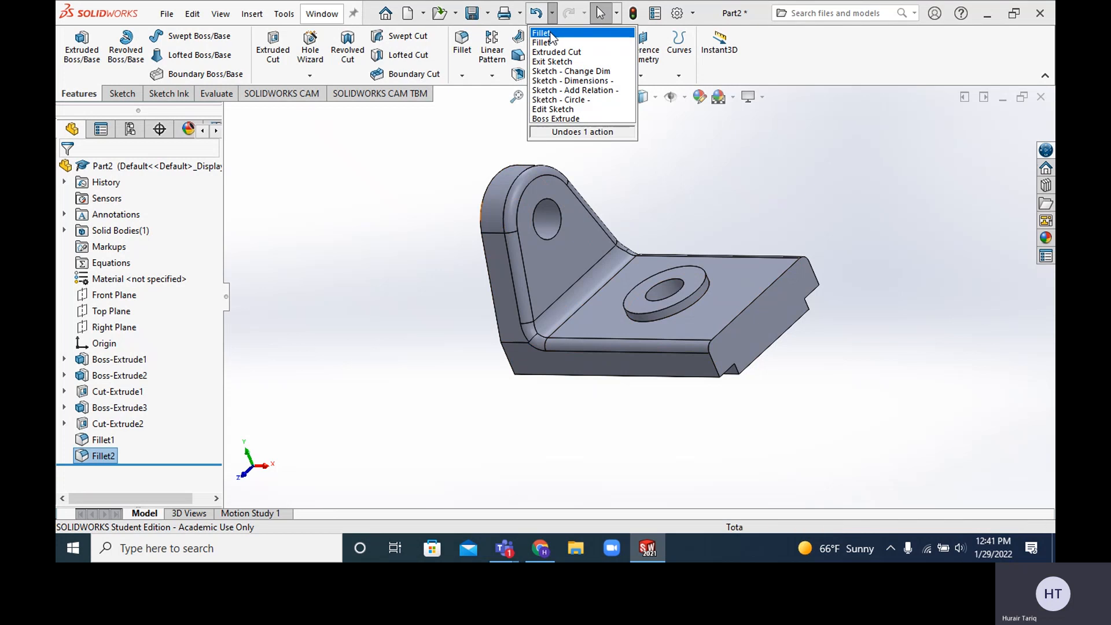
left_click(550, 33)
scroll(585, 379, "down", 3)
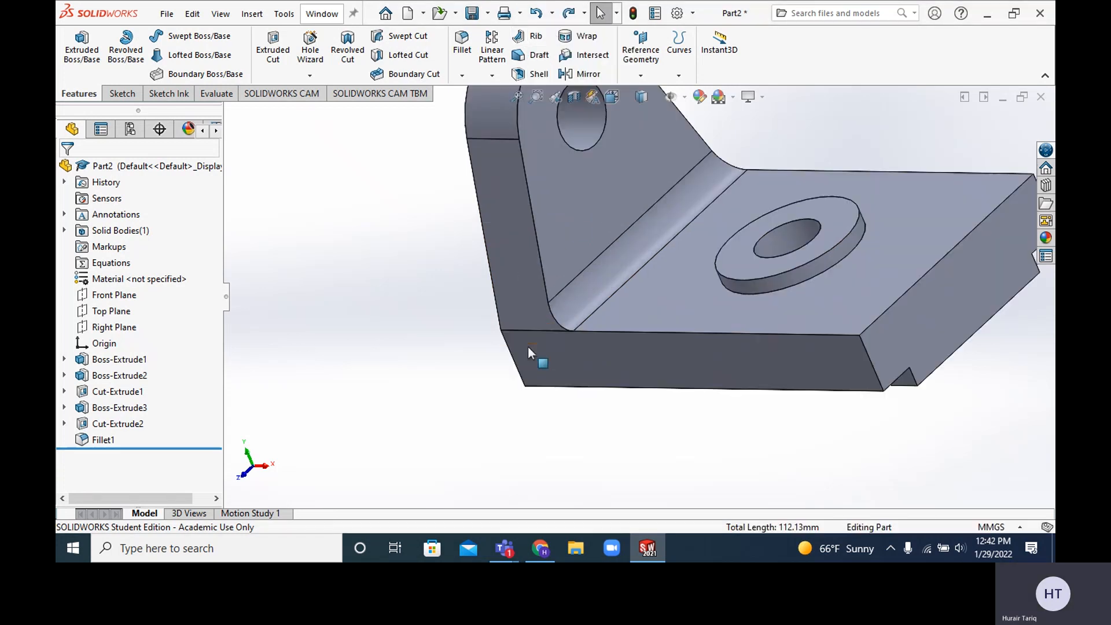
left_click(558, 321)
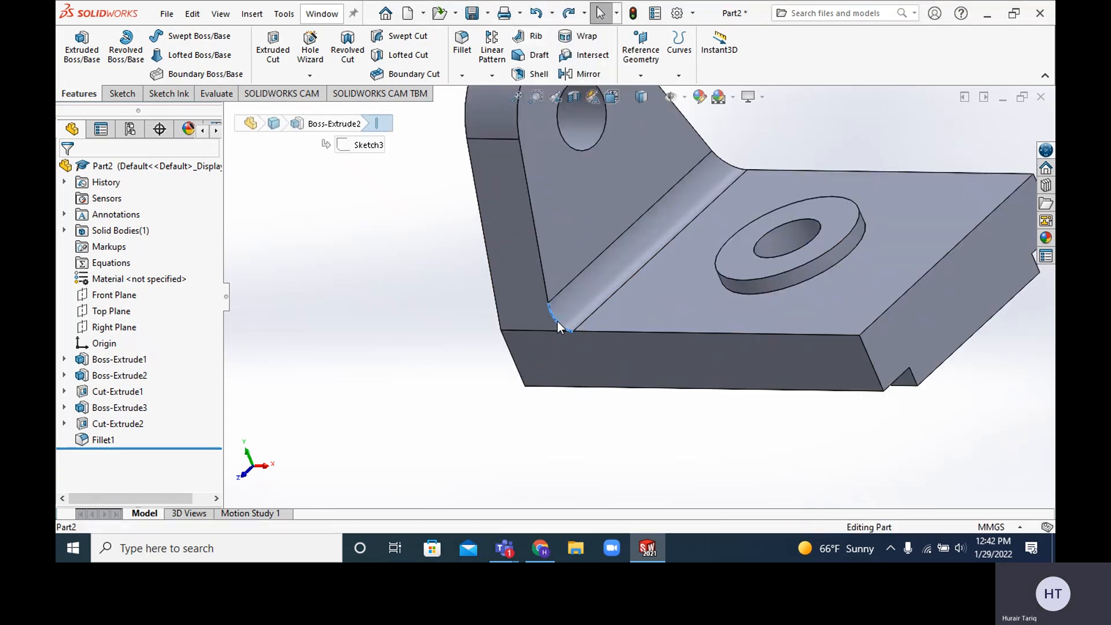
left_click(545, 276)
scroll(547, 277, "up", 2)
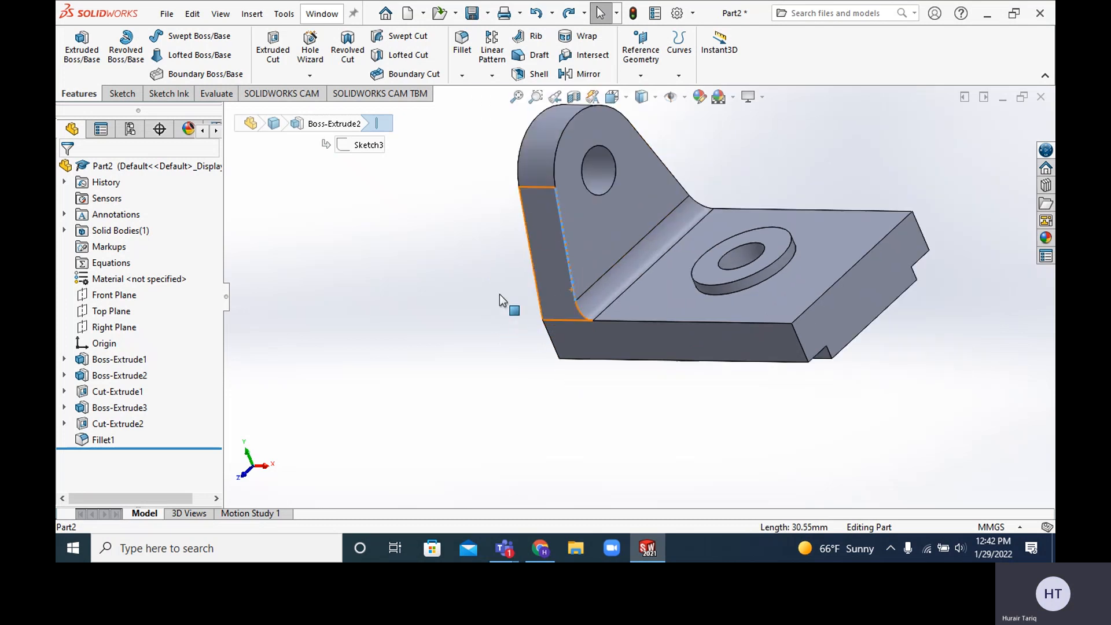
left_click(456, 151)
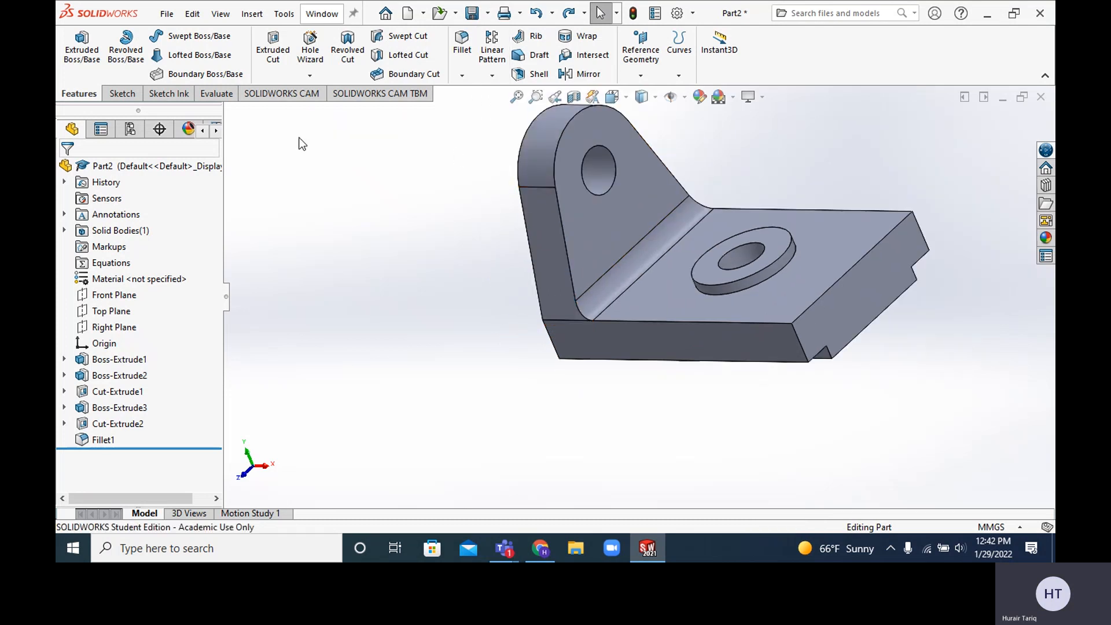
Step: Try a 3 mm fillet on the small arc edge at the front corner where the upright meets the base
left_click(467, 58)
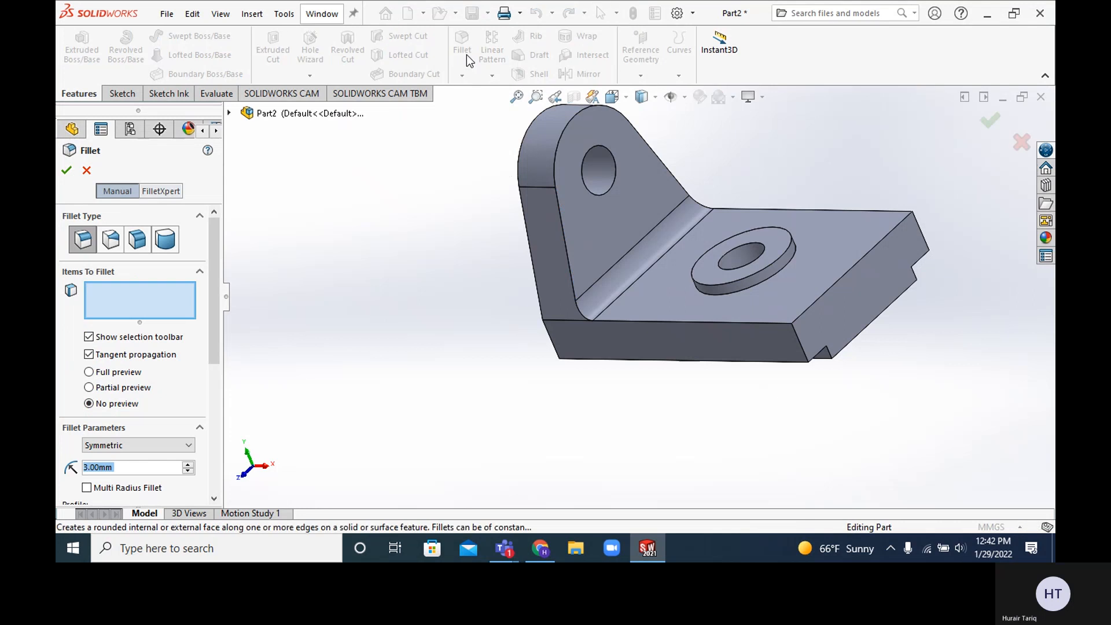
left_click(582, 314)
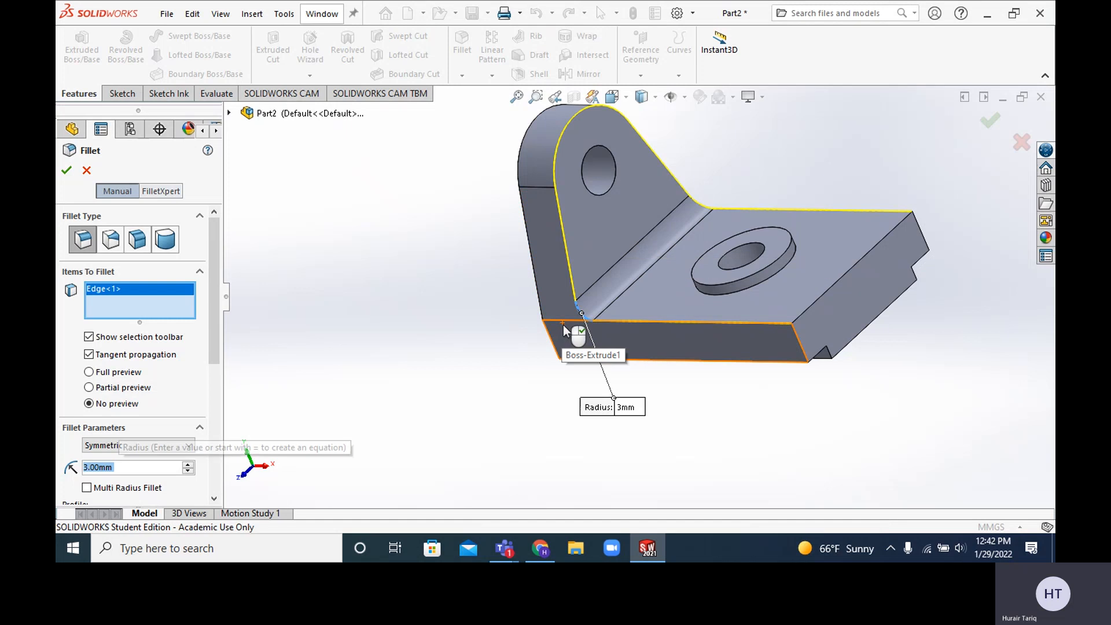
left_click(66, 170)
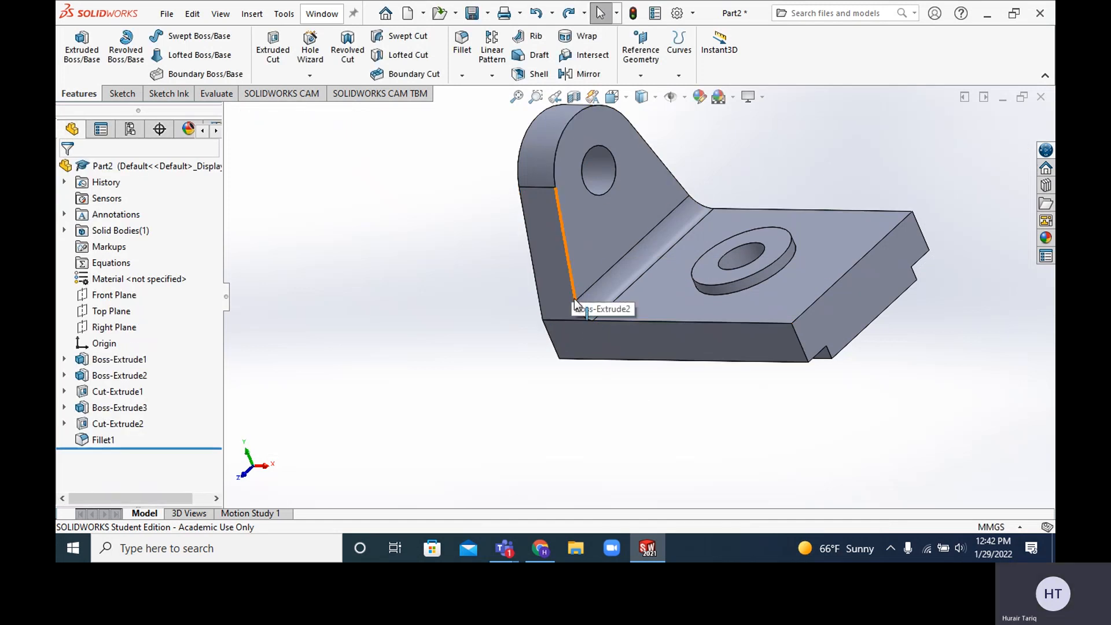
scroll(581, 313, "down", 4)
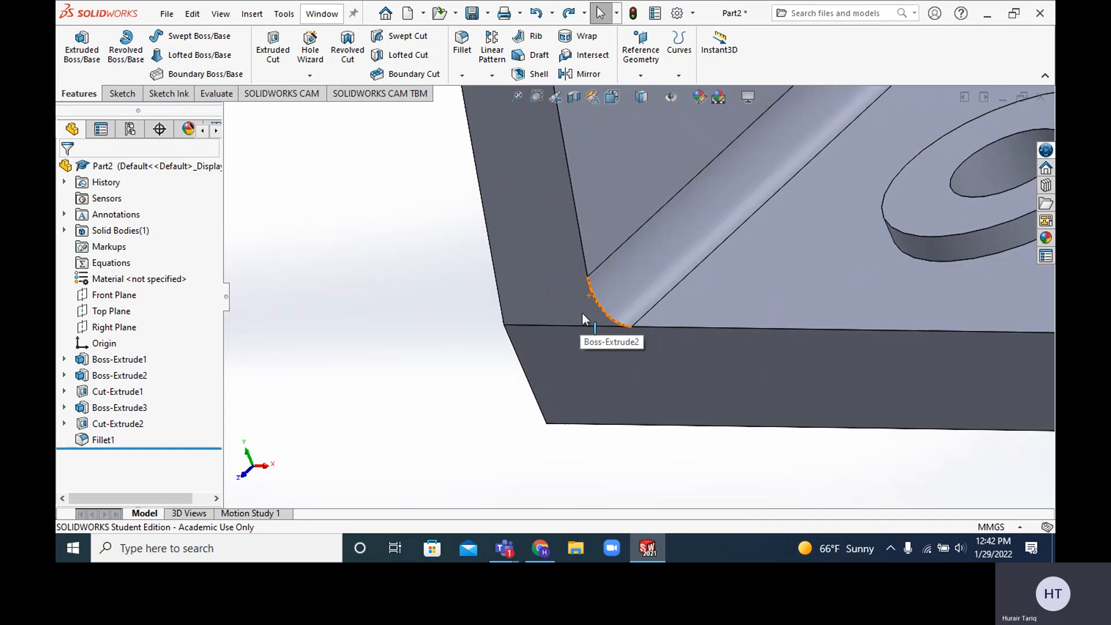
Step: Try a 3 mm fillet on the upright's outline, selecting the rounded top, both sloping edges and both foot arcs, and undo it
left_click(603, 315)
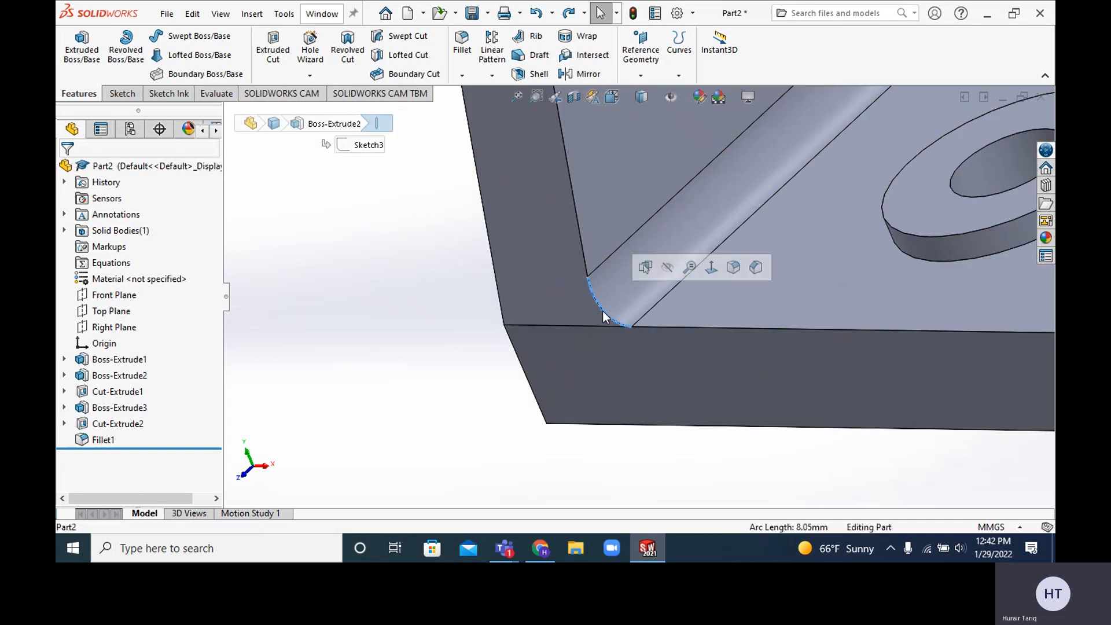
left_click(585, 254, "ctrl")
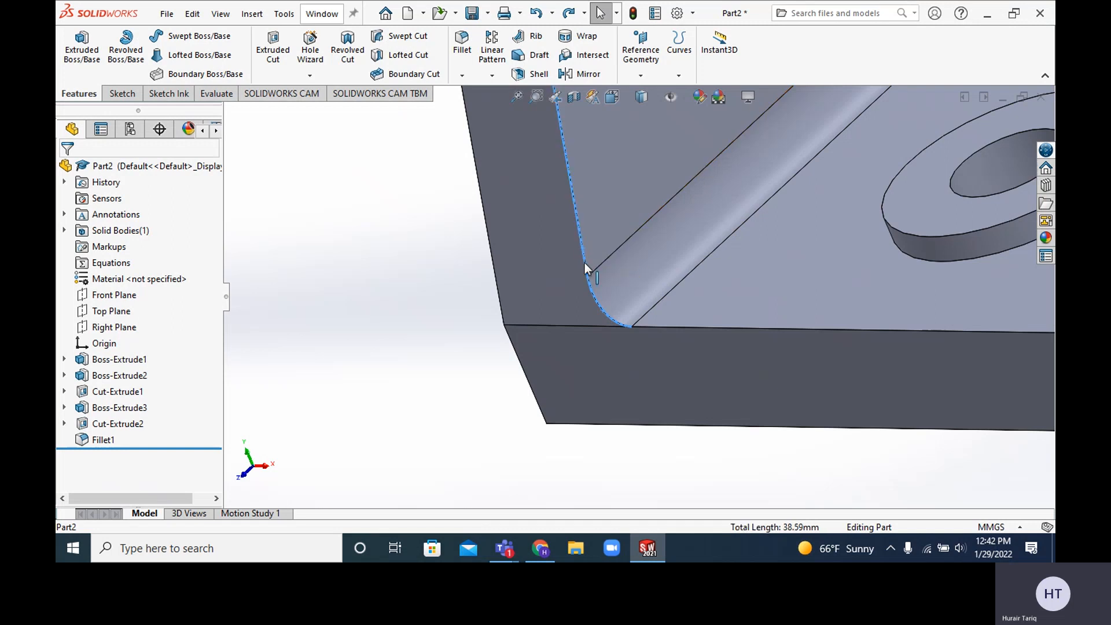
scroll(588, 262, "up", 4)
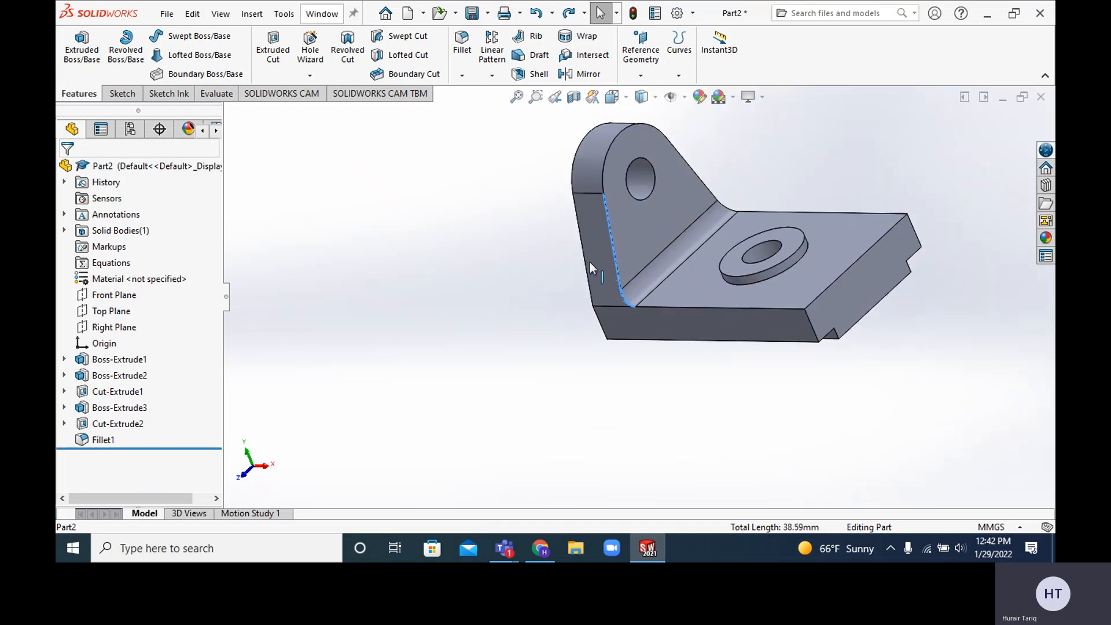
left_click(605, 162, "ctrl")
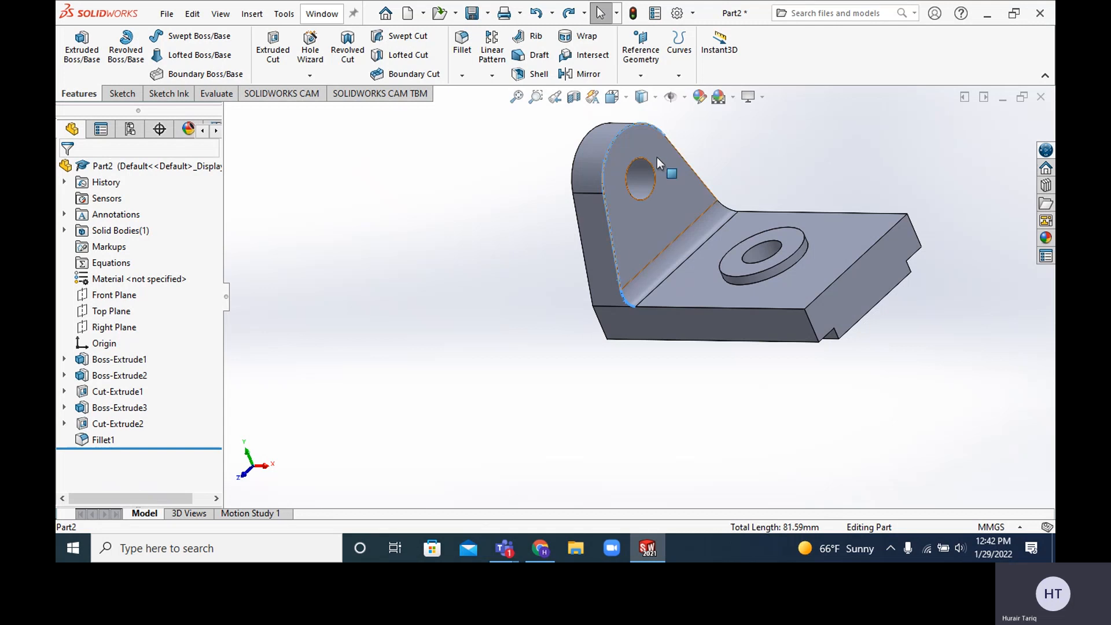
left_click(682, 159, "ctrl")
scroll(720, 191, "down", 5)
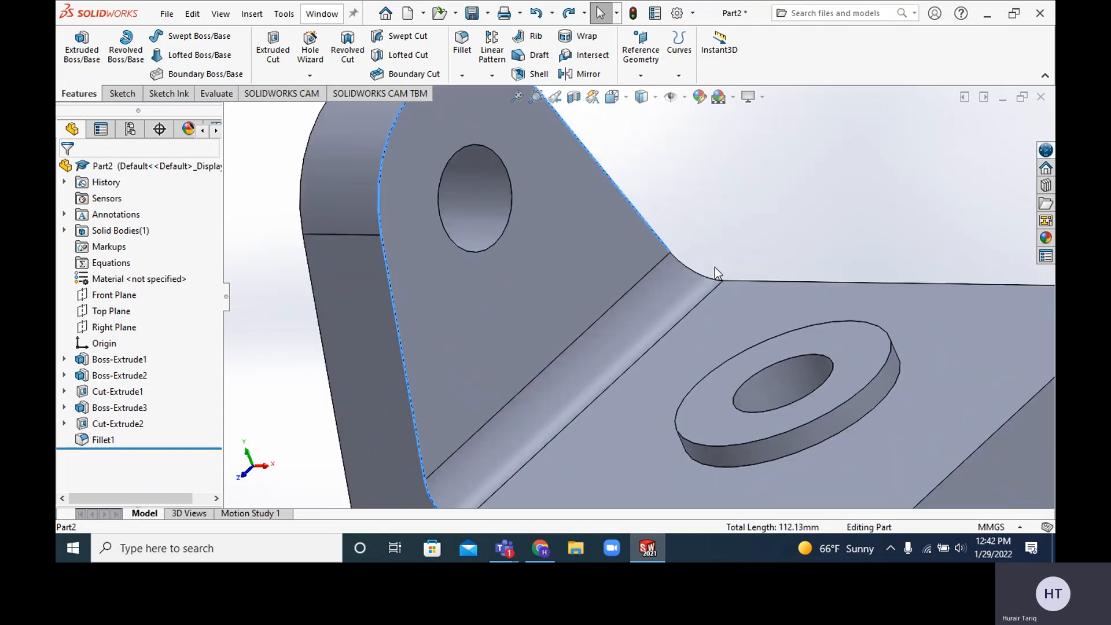
left_click(696, 277, "ctrl")
scroll(671, 298, "up", 6)
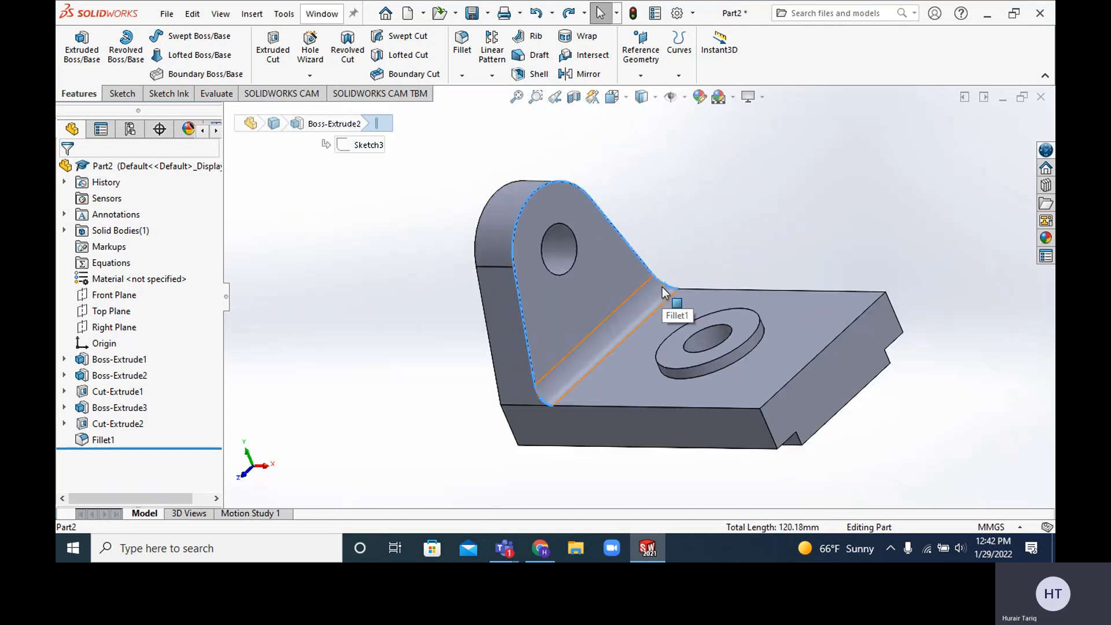
middle_click_drag(706, 260, 714, 280)
left_click(463, 45)
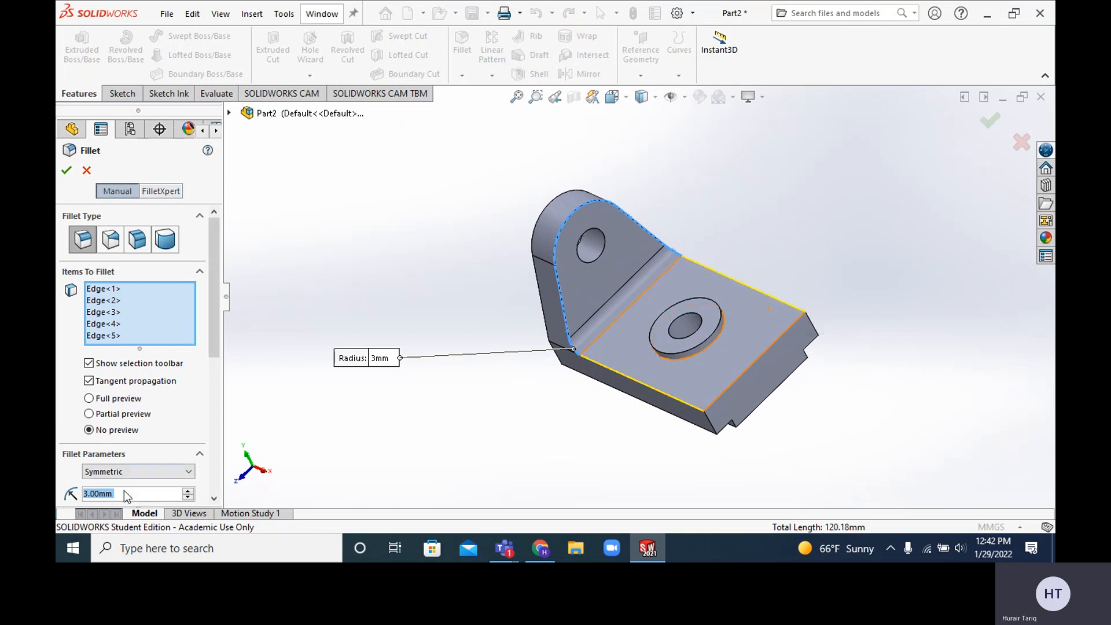
left_click(66, 170)
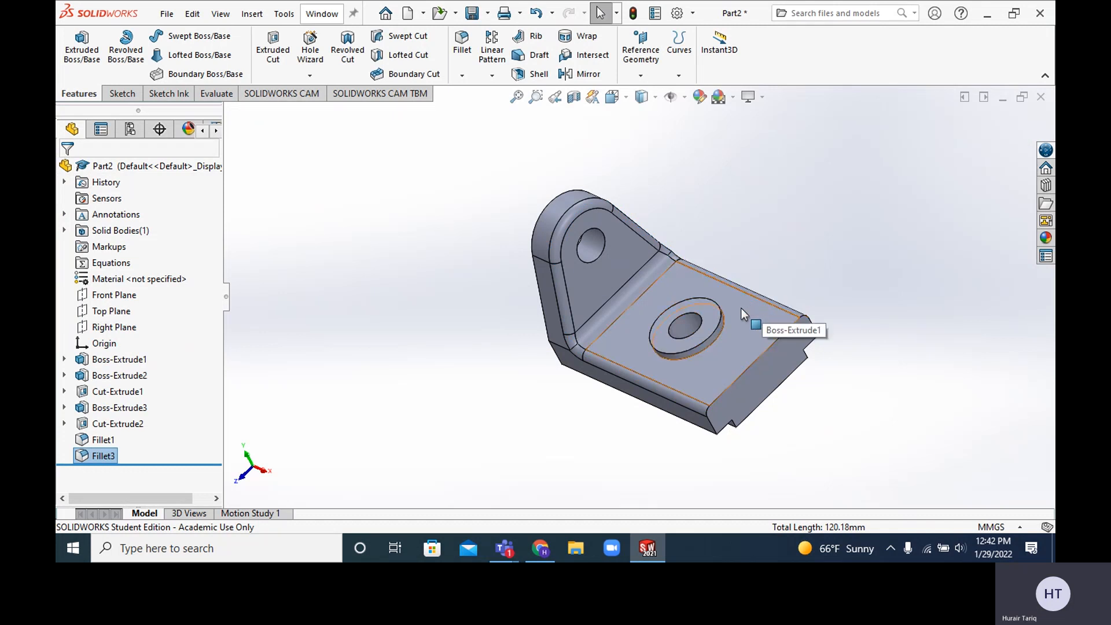
key("ctrl+z")
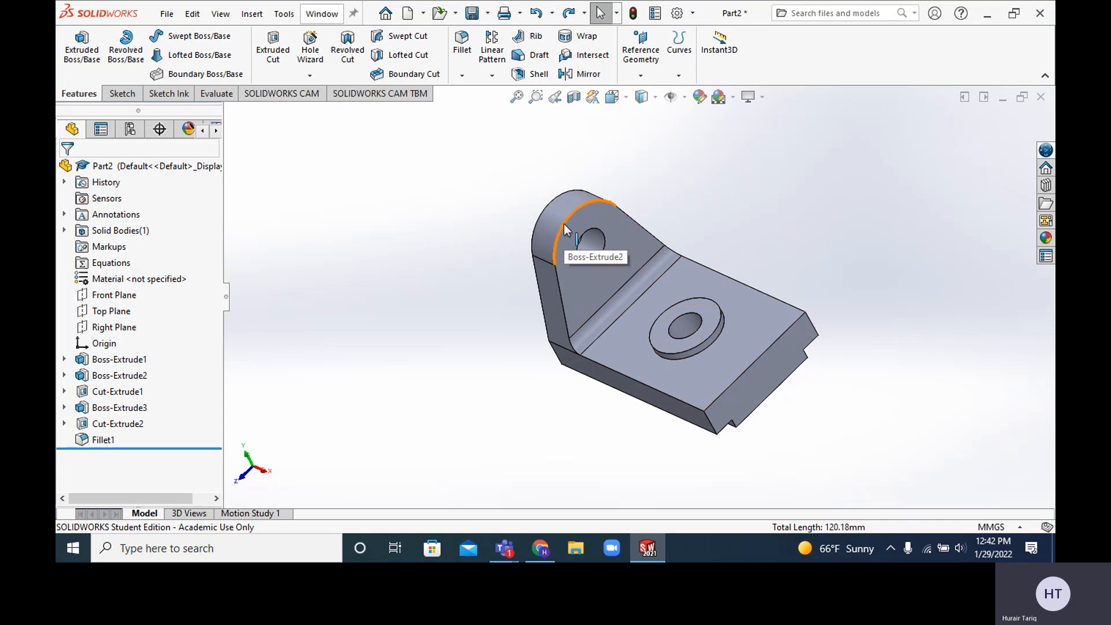
Step: Try a 3 mm fillet on only the upright's rounded top edge and its two sloping edges with tangent propagation, and undo it
left_click(461, 42)
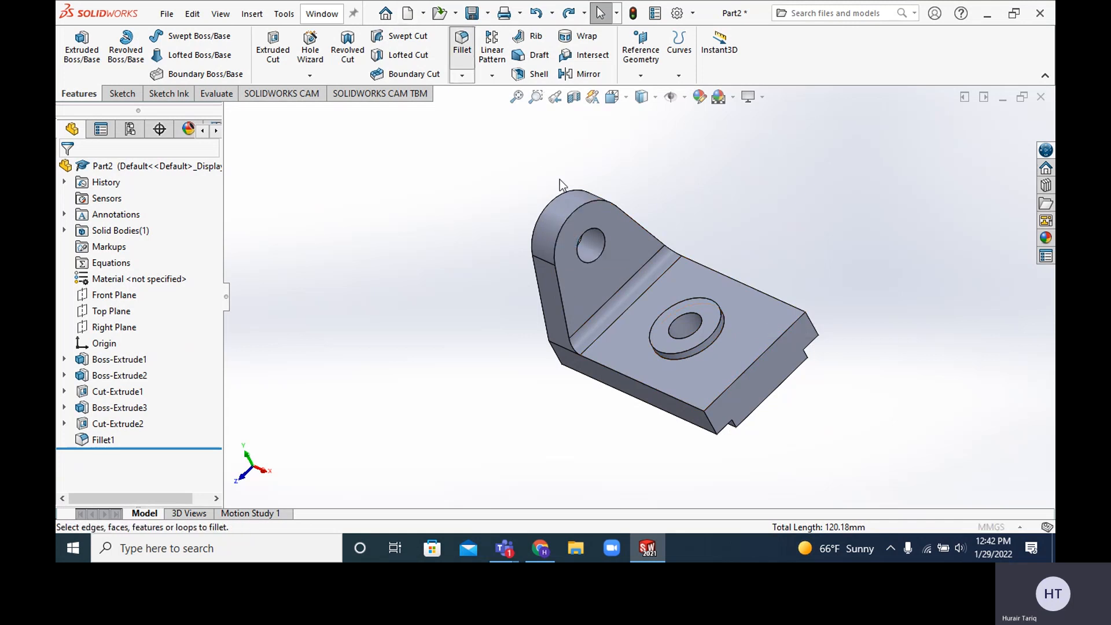
left_click(574, 210)
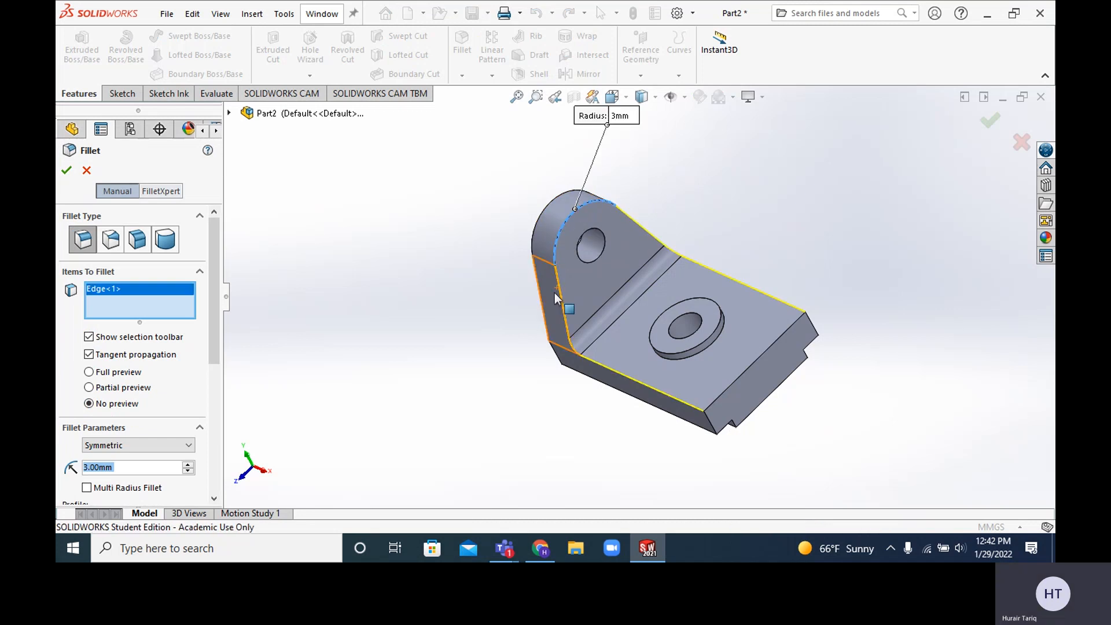
scroll(561, 295, "down", 4)
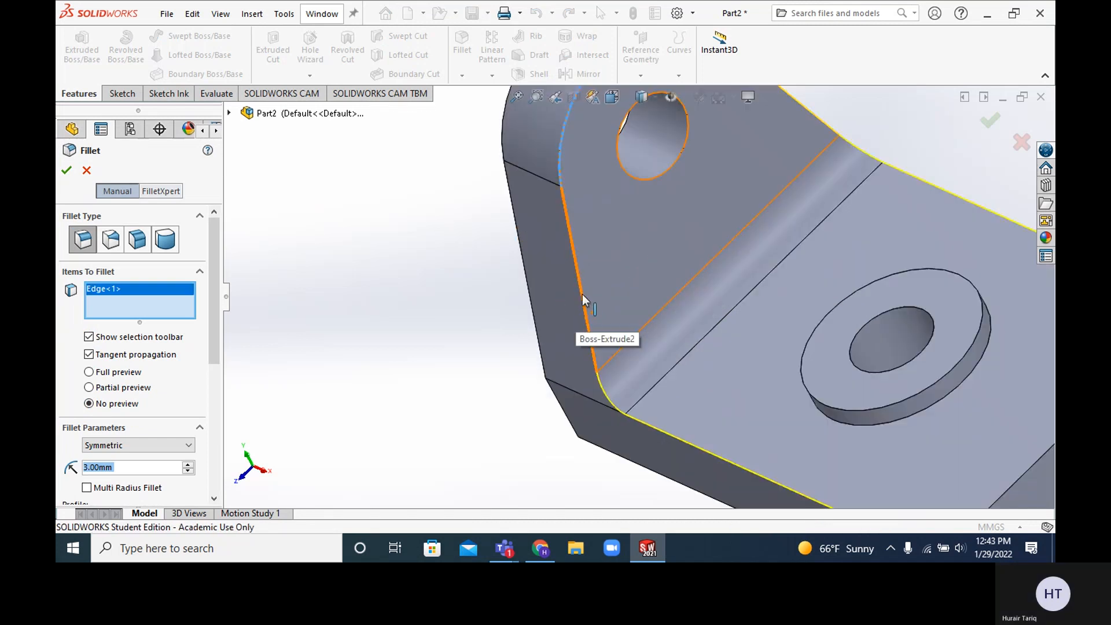
left_click(582, 294)
scroll(613, 310, "up", 4)
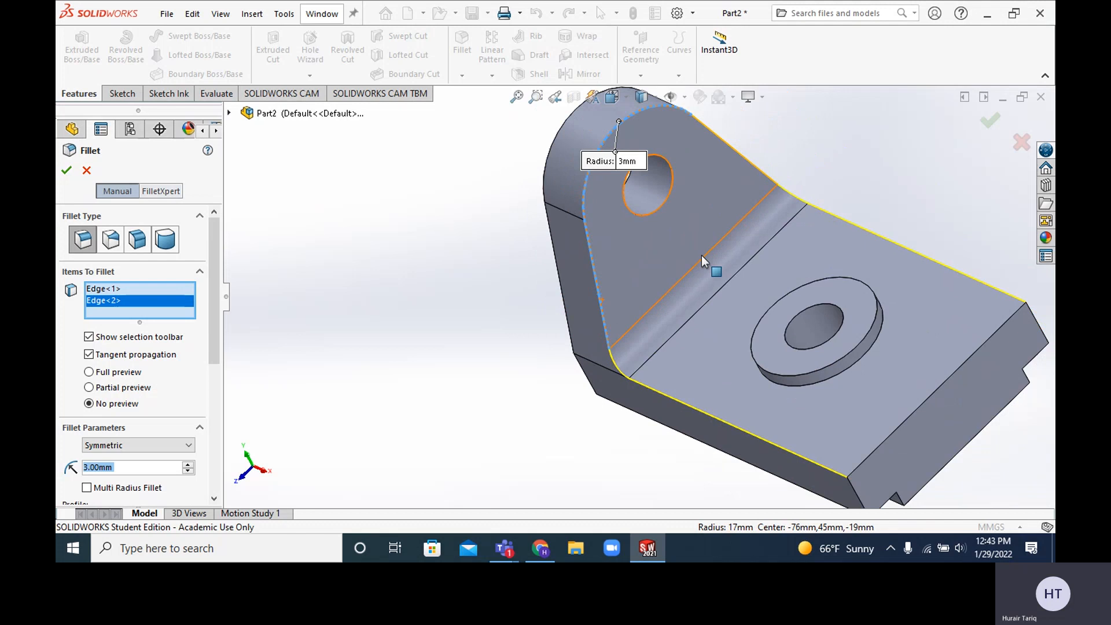
left_click(729, 150)
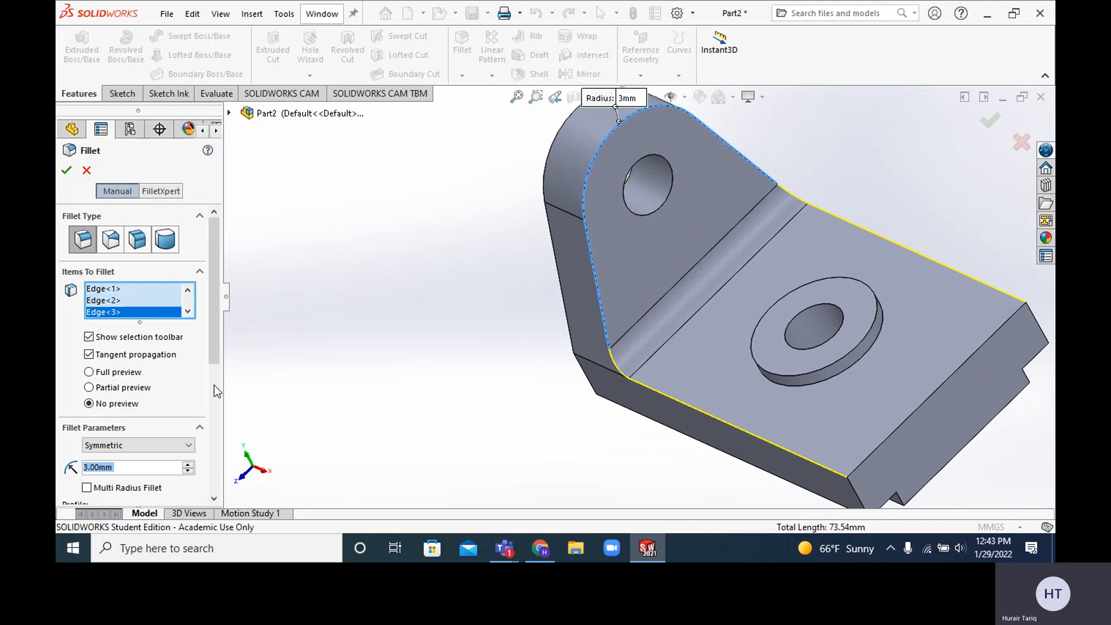
scroll(218, 321, "down", 3)
left_click_drag(227, 370, 222, 314)
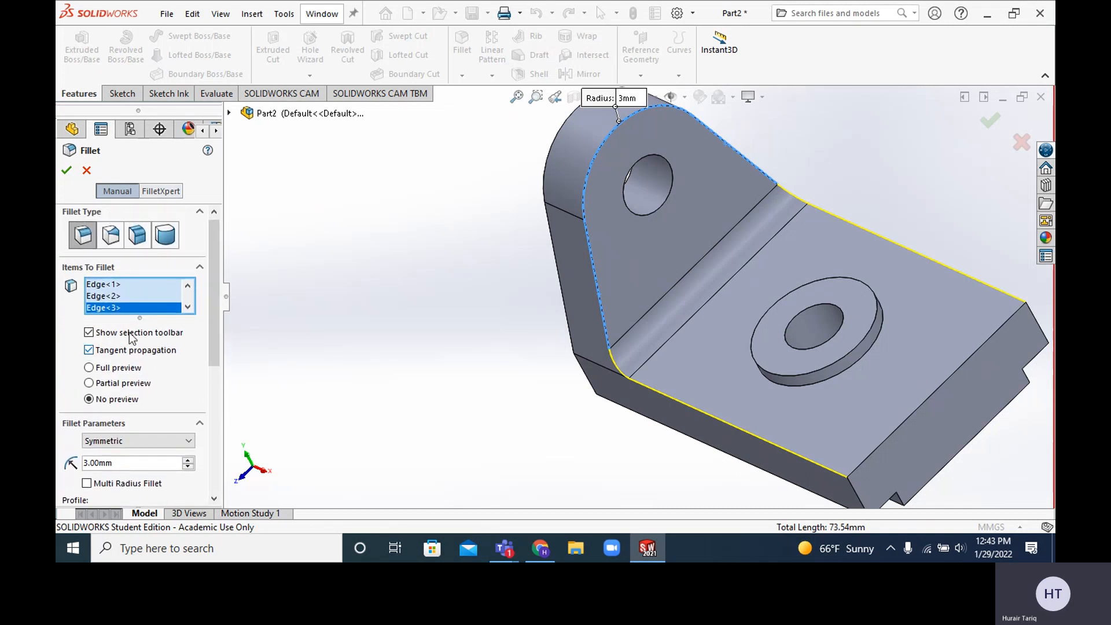
left_click(89, 334)
left_click(89, 334)
left_click(66, 170)
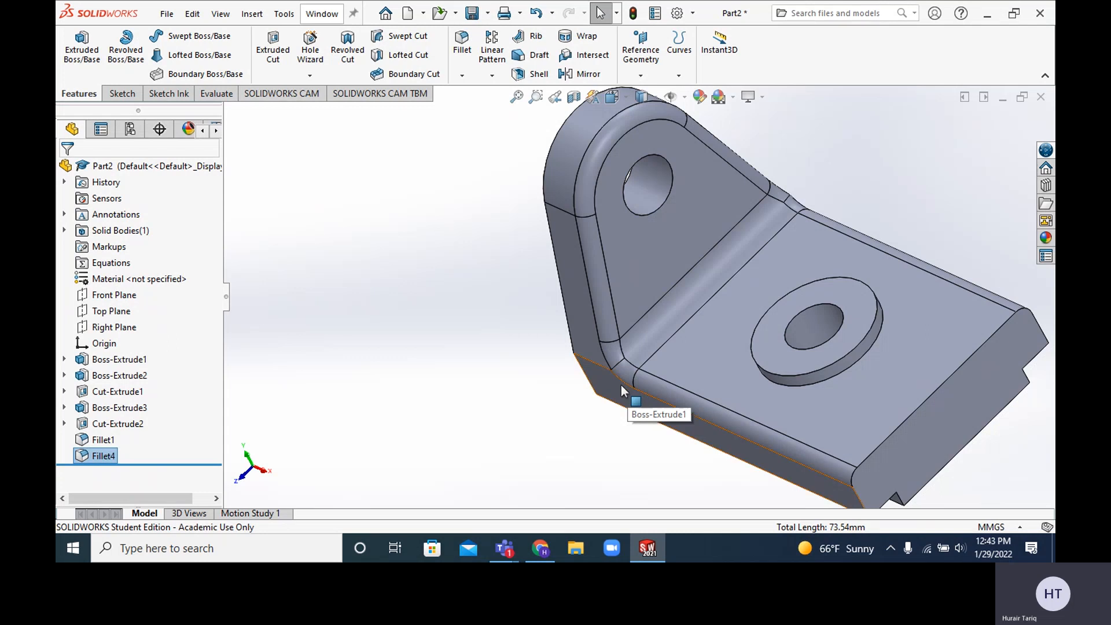
key("ctrl+z")
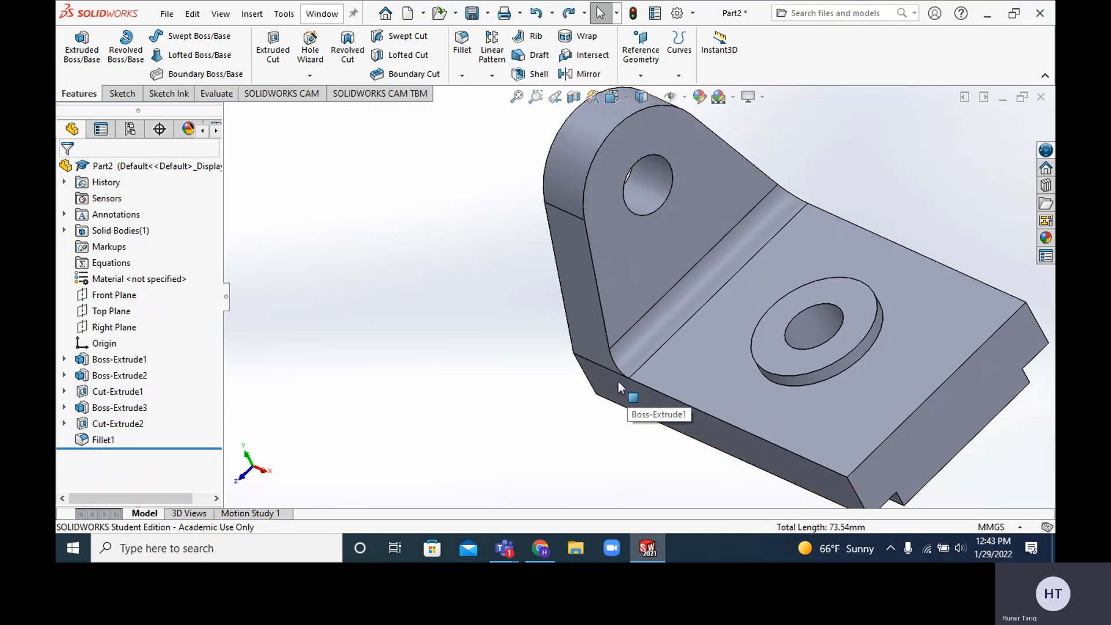
left_click(461, 43)
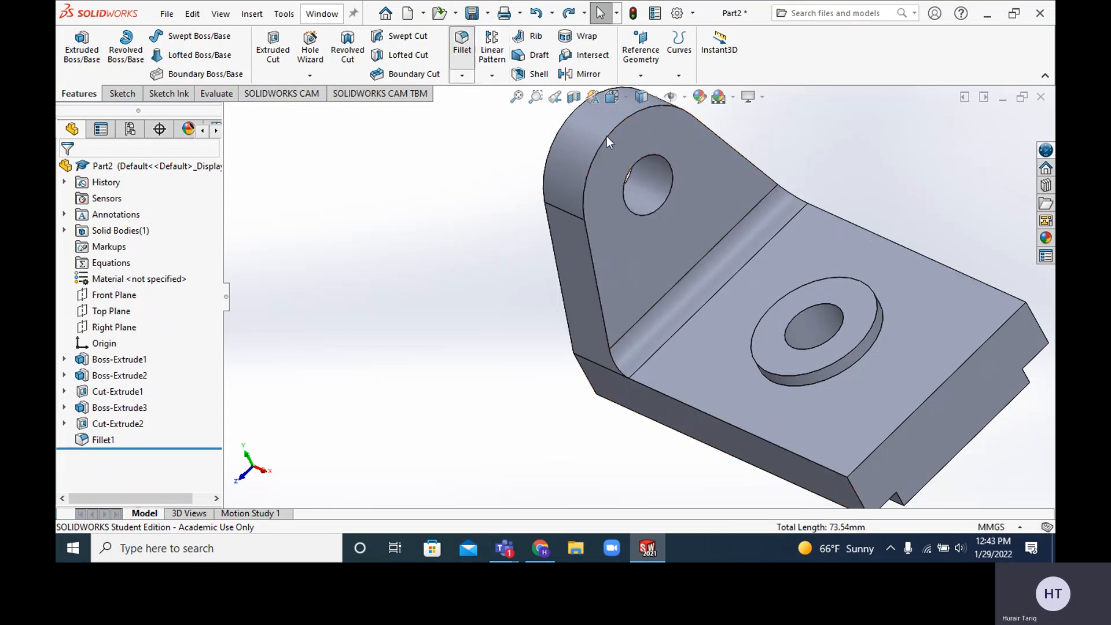
left_click(607, 142)
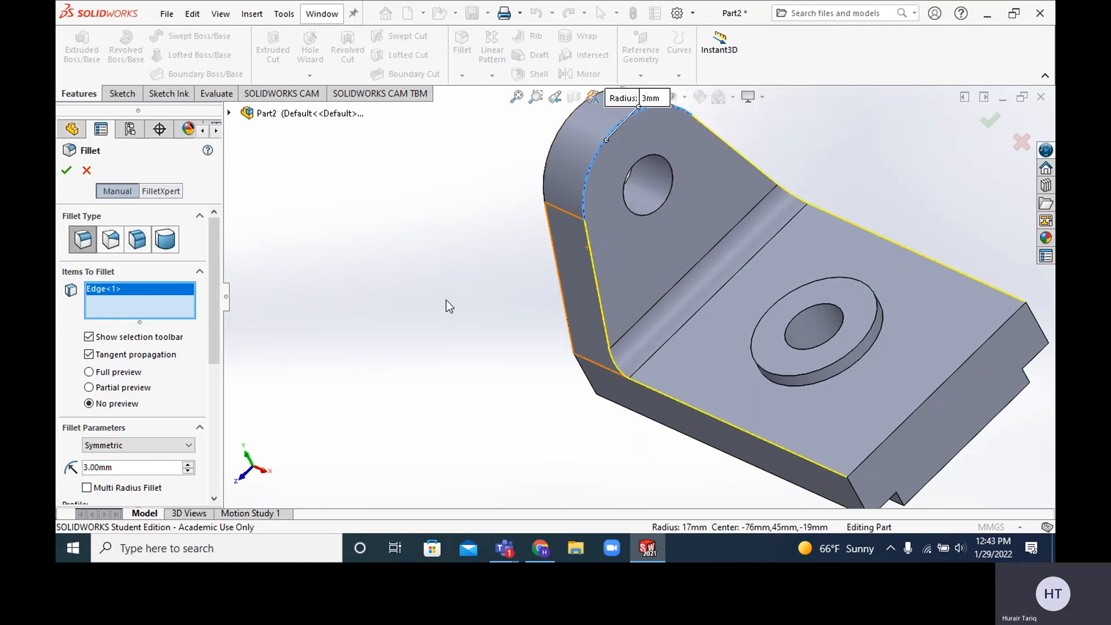
left_click(540, 548)
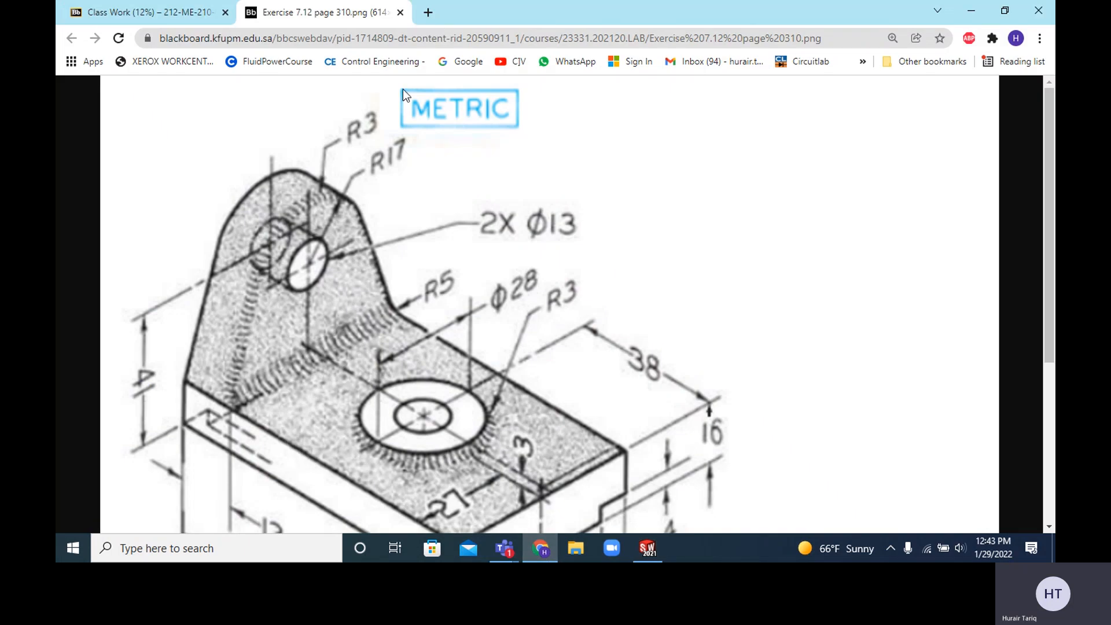
left_click(151, 13)
left_click(647, 548)
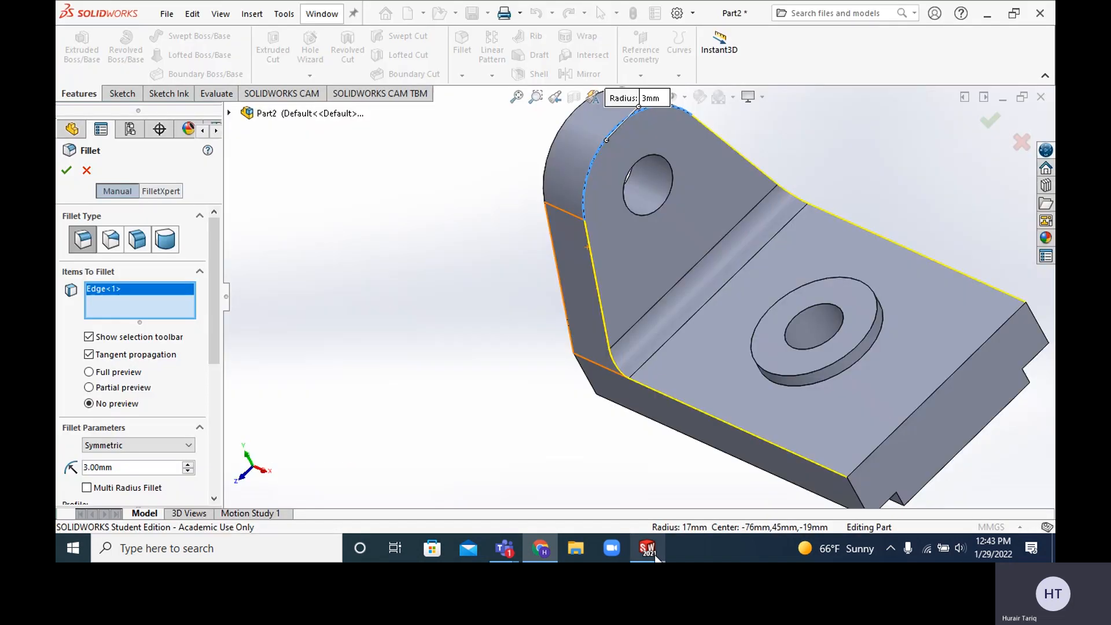
left_click(66, 169)
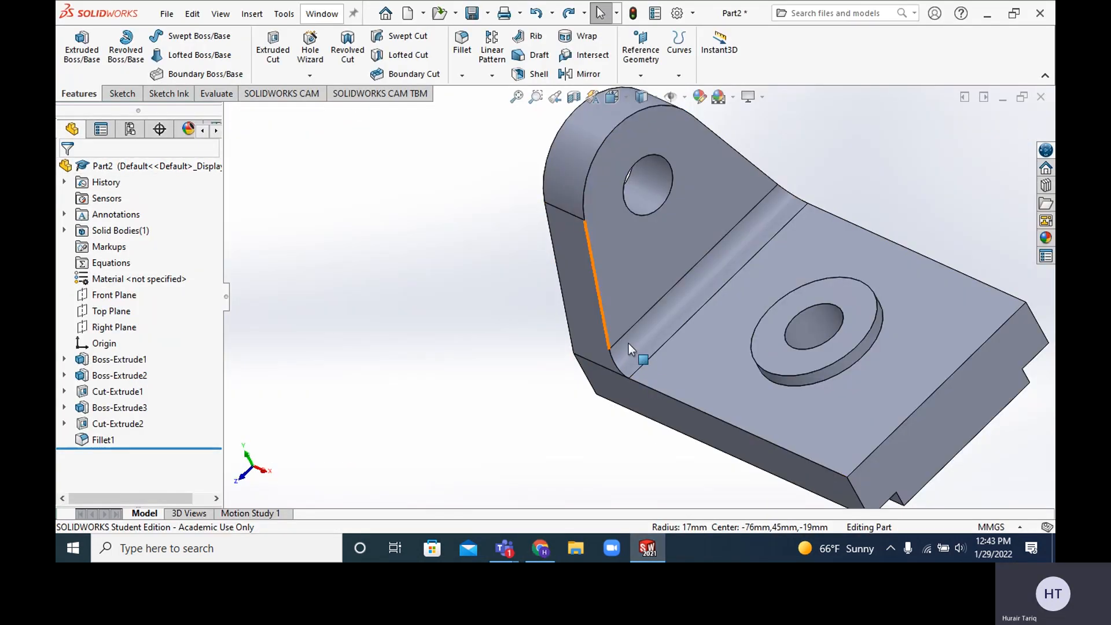
Step: Set up a 3 mm fillet with a Circular profile on the upright's sloping edge nearest the front corner
left_click(599, 292)
left_click(463, 51)
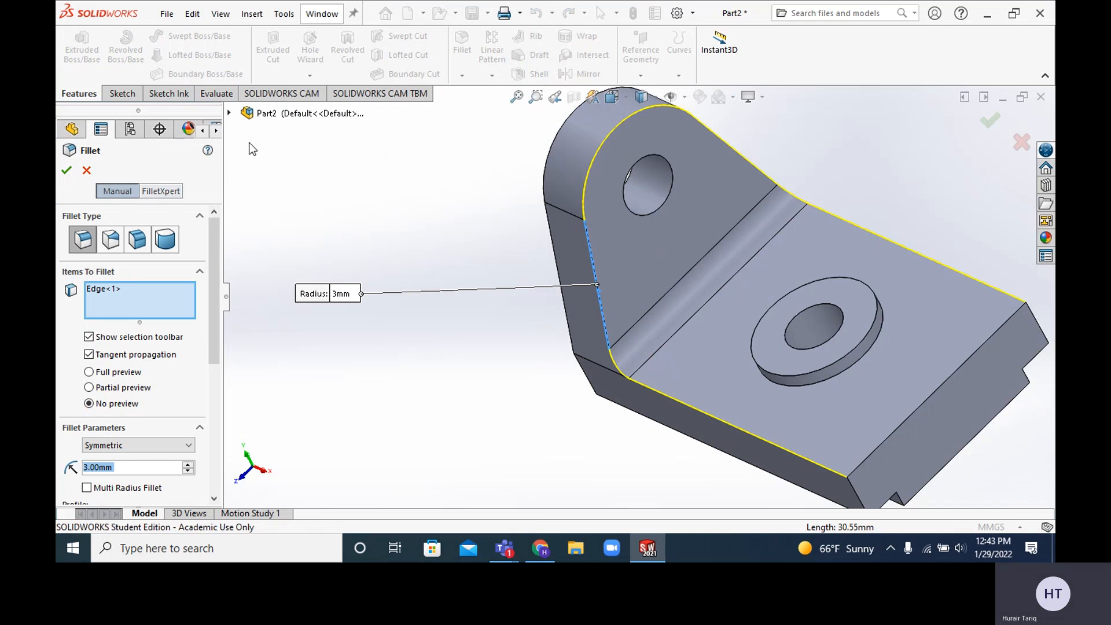
left_click_drag(210, 227, 238, 328)
left_click(191, 321)
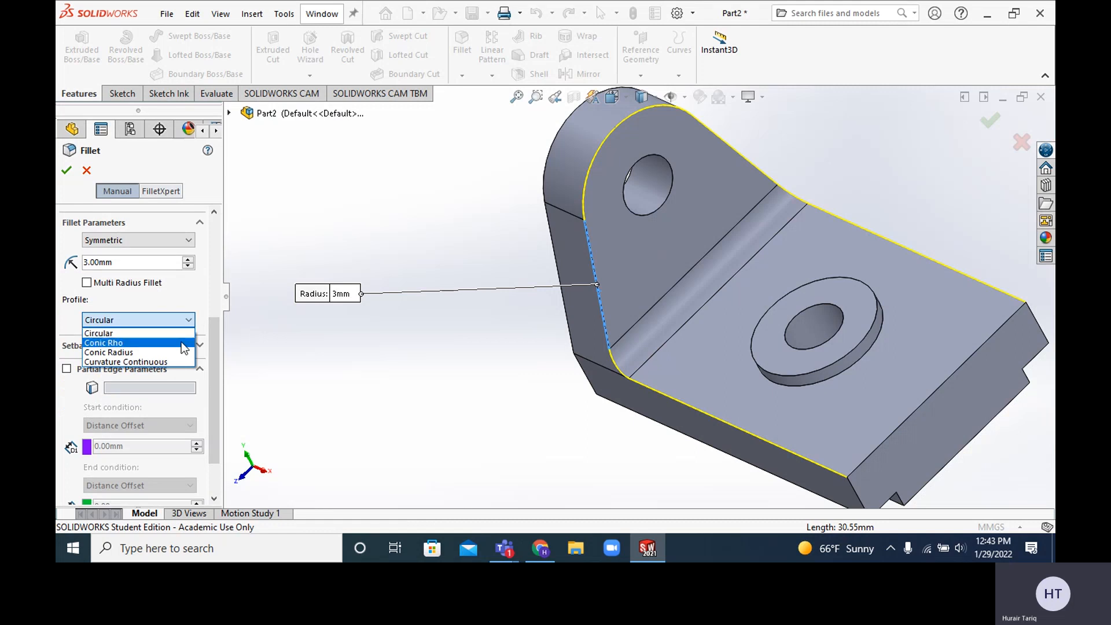
left_click(182, 334)
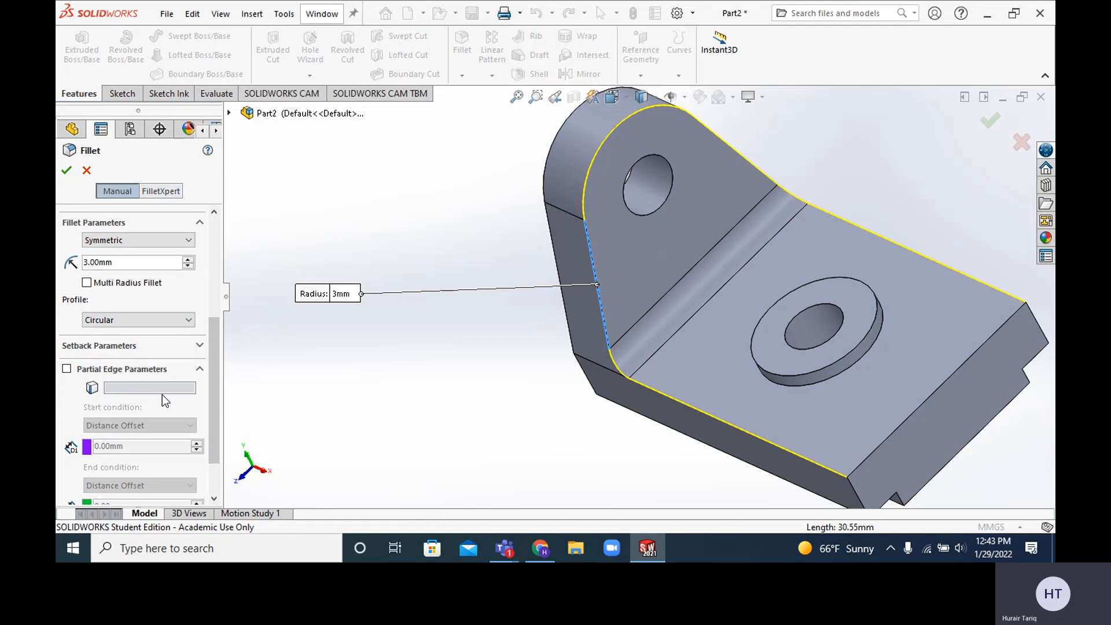
Step: Enable the fillet's partial edge parameters and expand its fillet options, with the overflow type set to Default
left_click(66, 370)
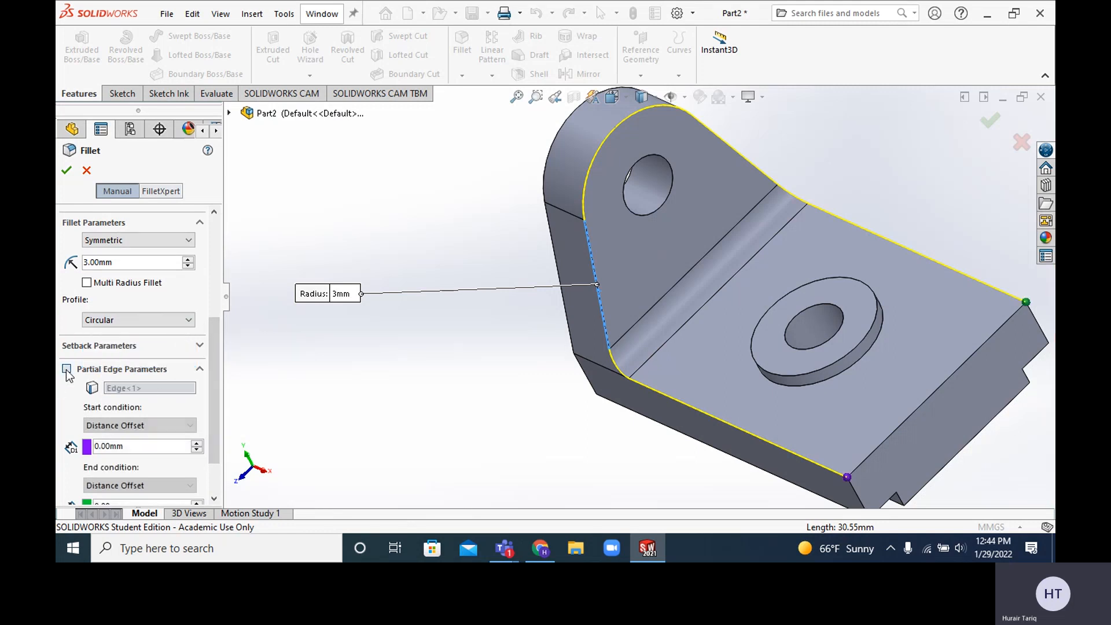
left_click_drag(217, 362, 218, 399)
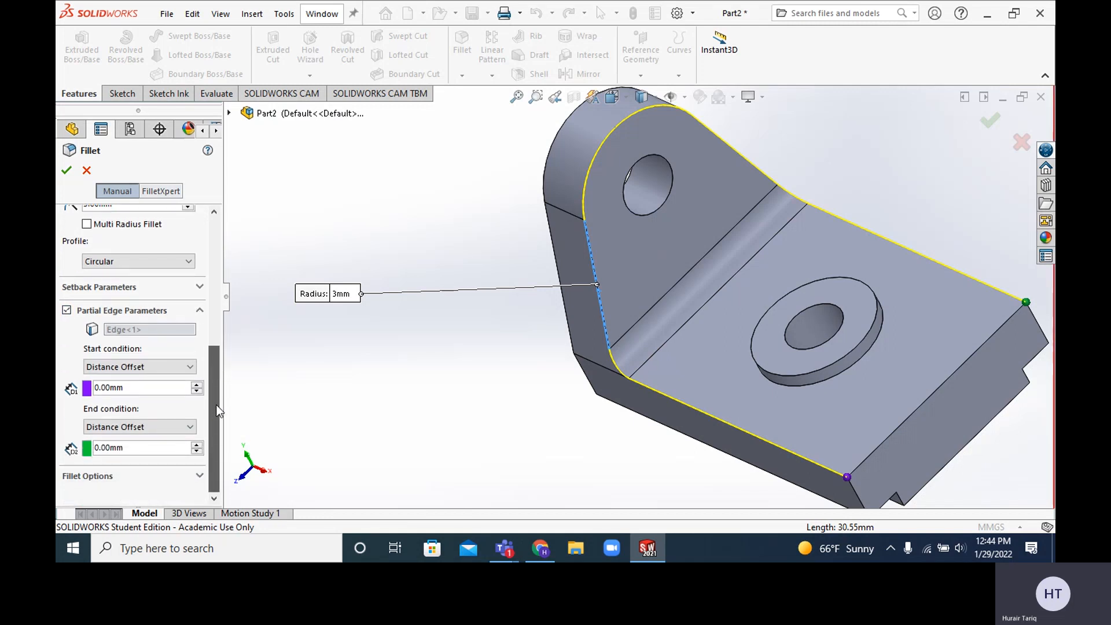
left_click(180, 477)
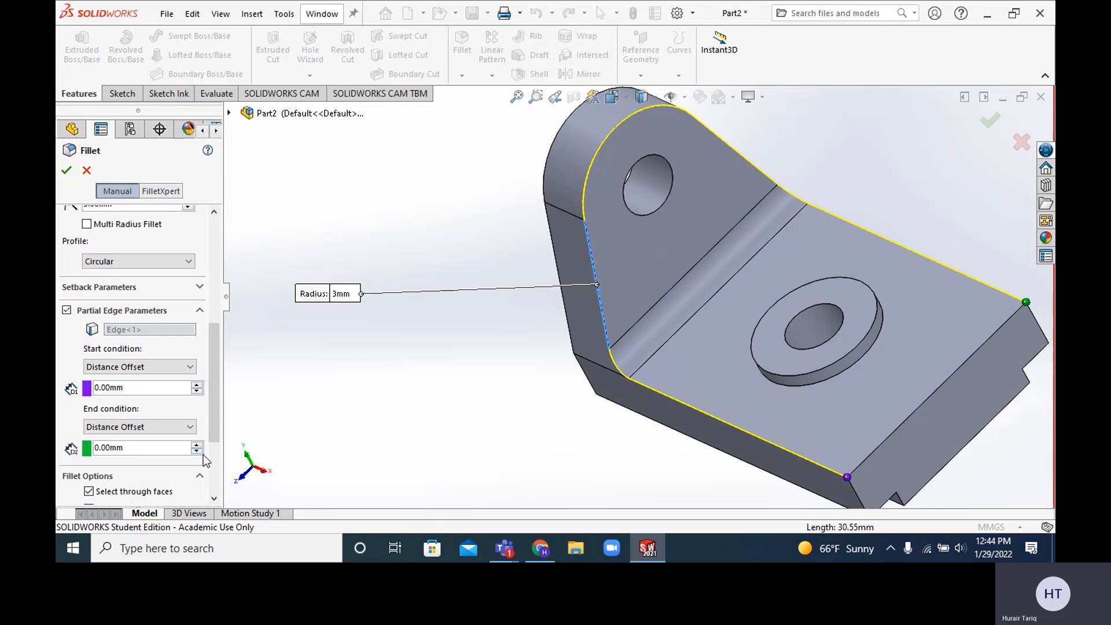
left_click_drag(214, 421, 216, 472)
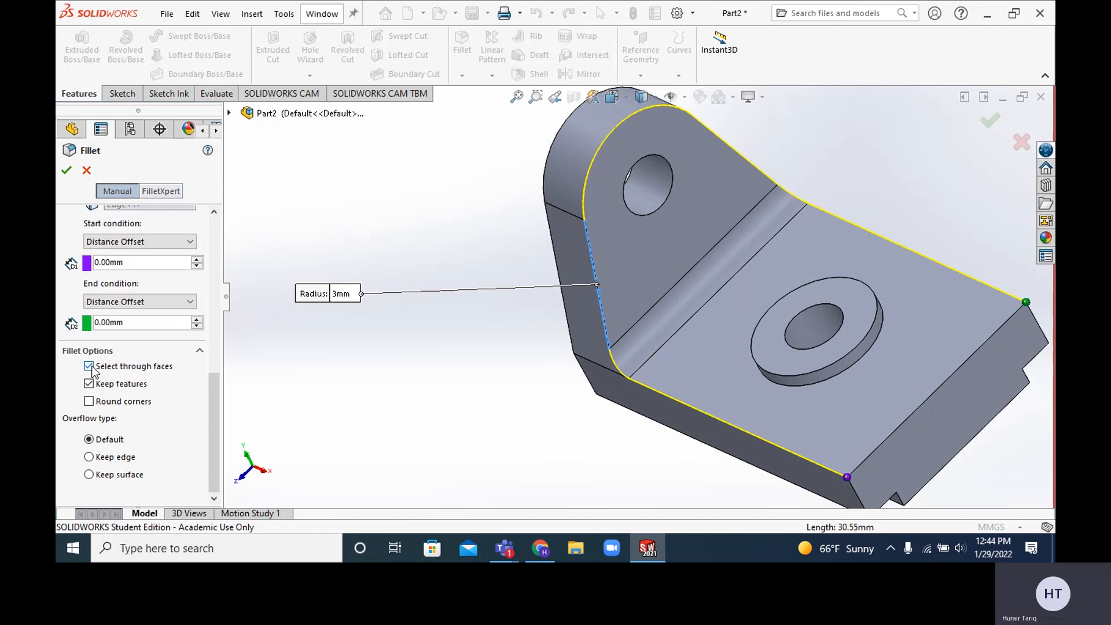
left_click(89, 441)
Step: Try the Asymmetric fillet method and switch it back to Symmetric
left_click_drag(224, 407, 223, 278)
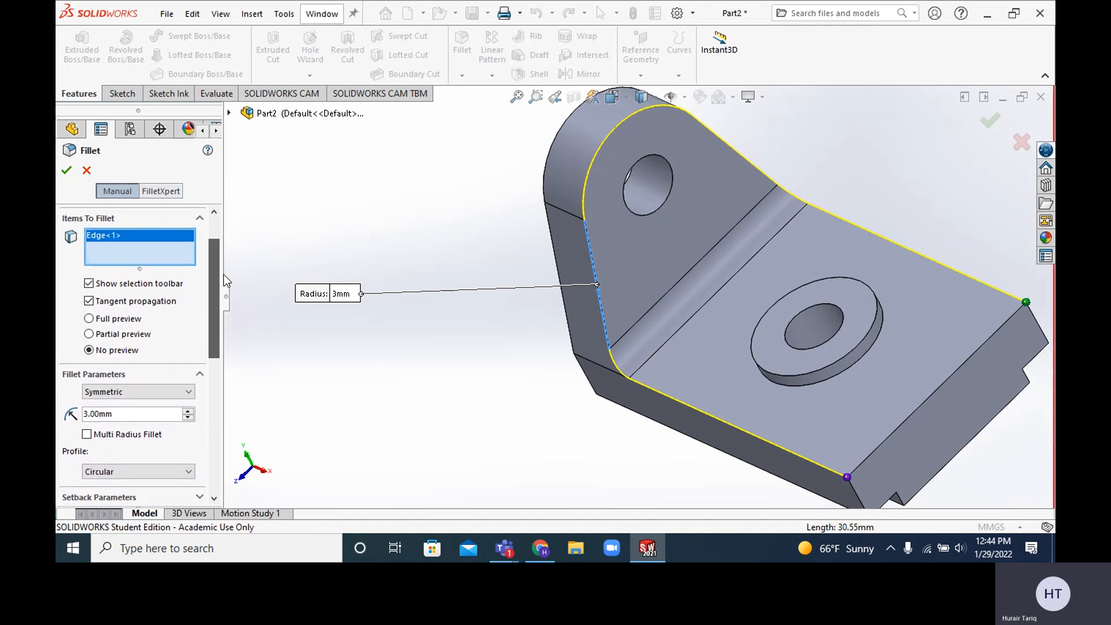
left_click(186, 392)
left_click(187, 395)
left_click(187, 392)
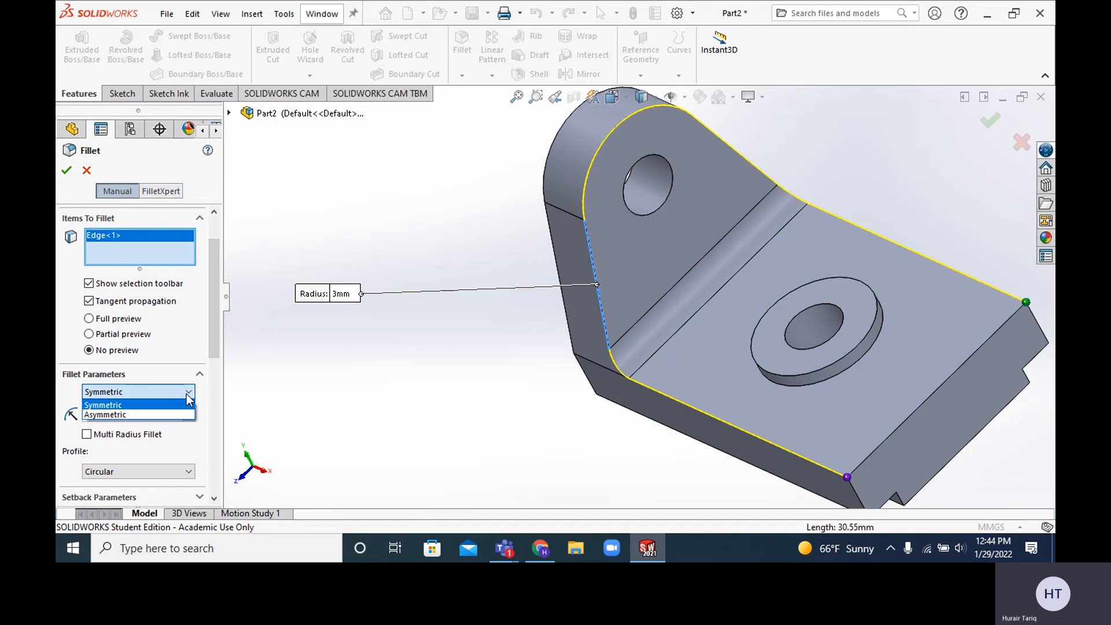
left_click(168, 415)
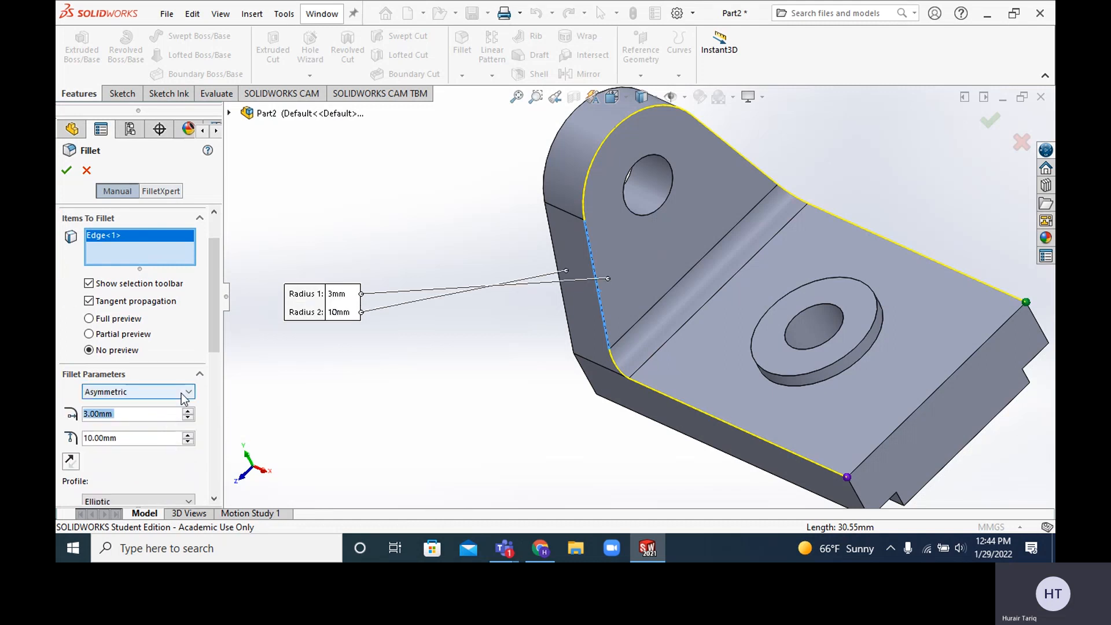
left_click(173, 393)
left_click(169, 409)
Step: Apply the 3 mm symmetric fillet along the upright's sloping edge and its tangent outline down onto the base plate
left_click_drag(217, 321, 220, 296)
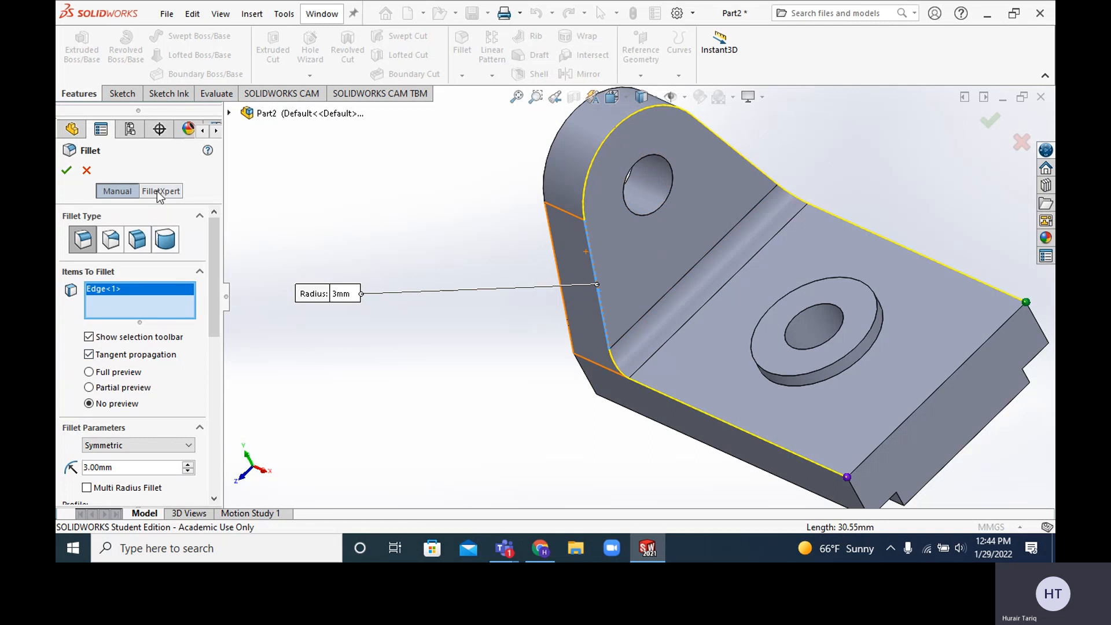
left_click(67, 172)
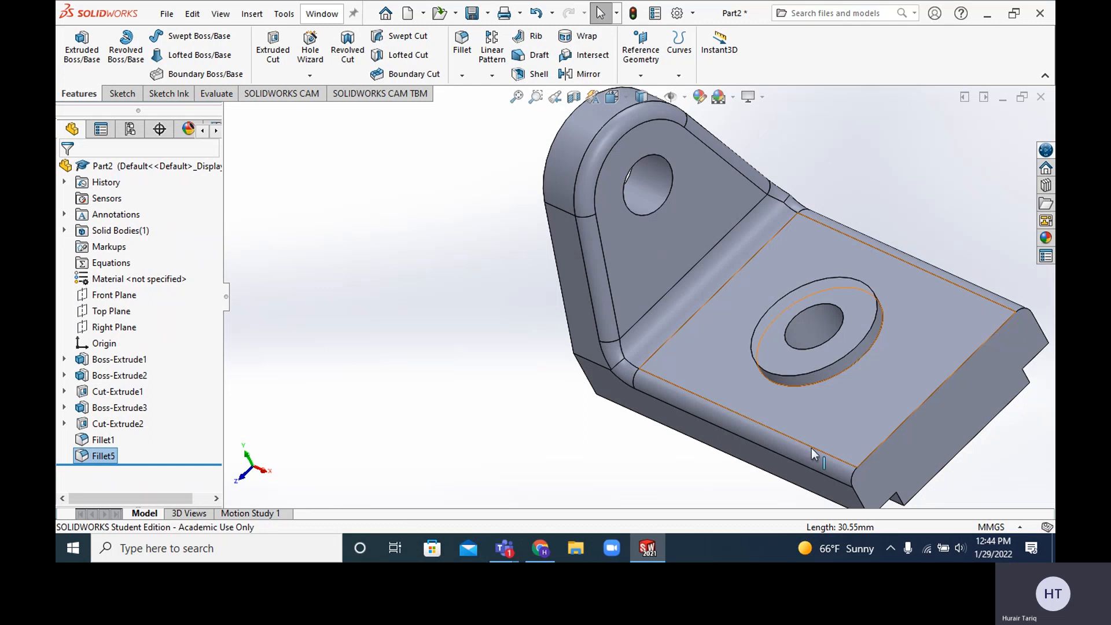
left_click(771, 441)
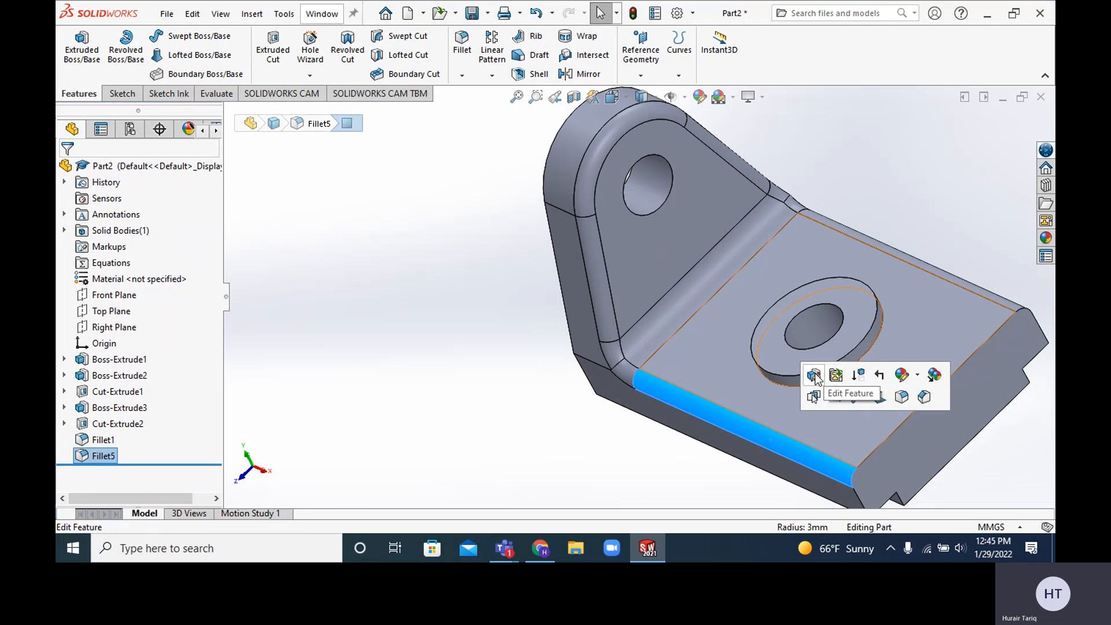
left_click(344, 275)
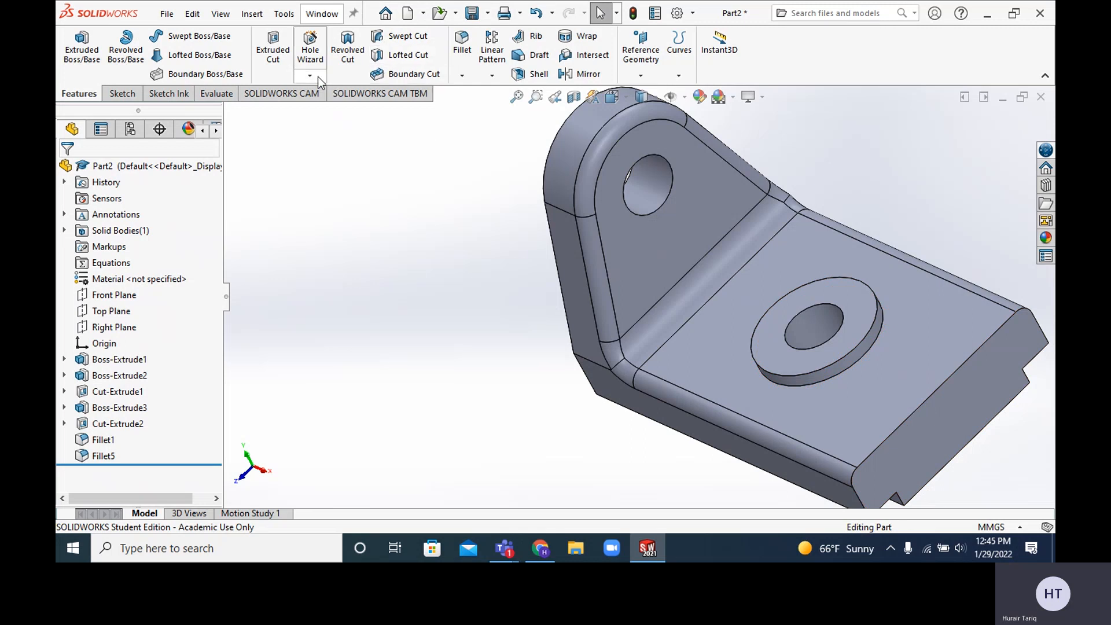
Step: Fillet the edge where the round boss meets the base plate with a 3 mm radius
left_click(464, 47)
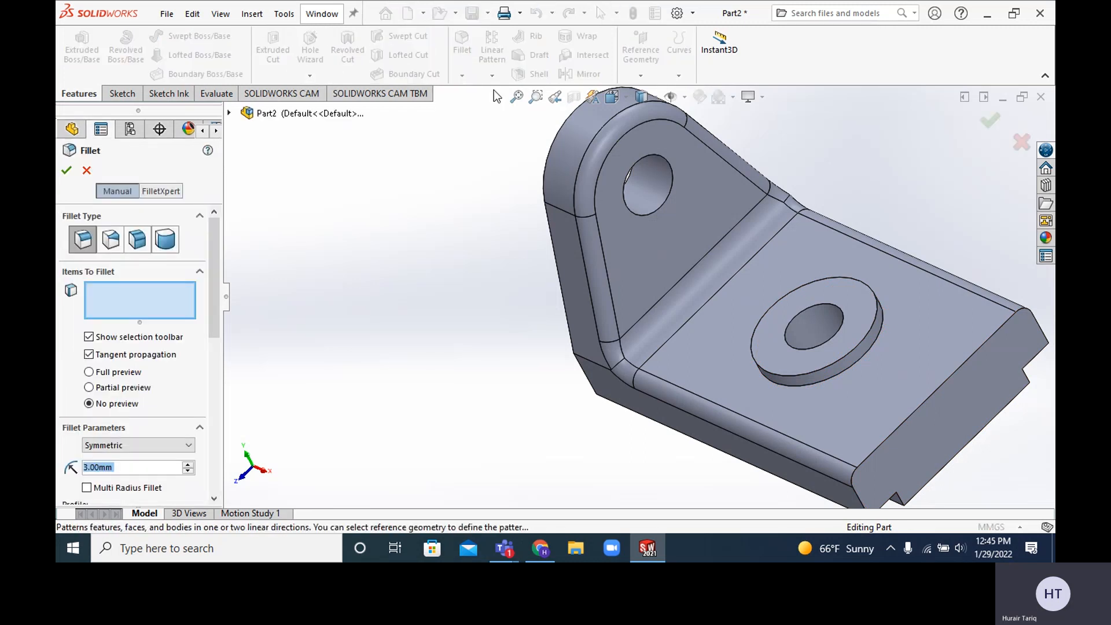
left_click(833, 377)
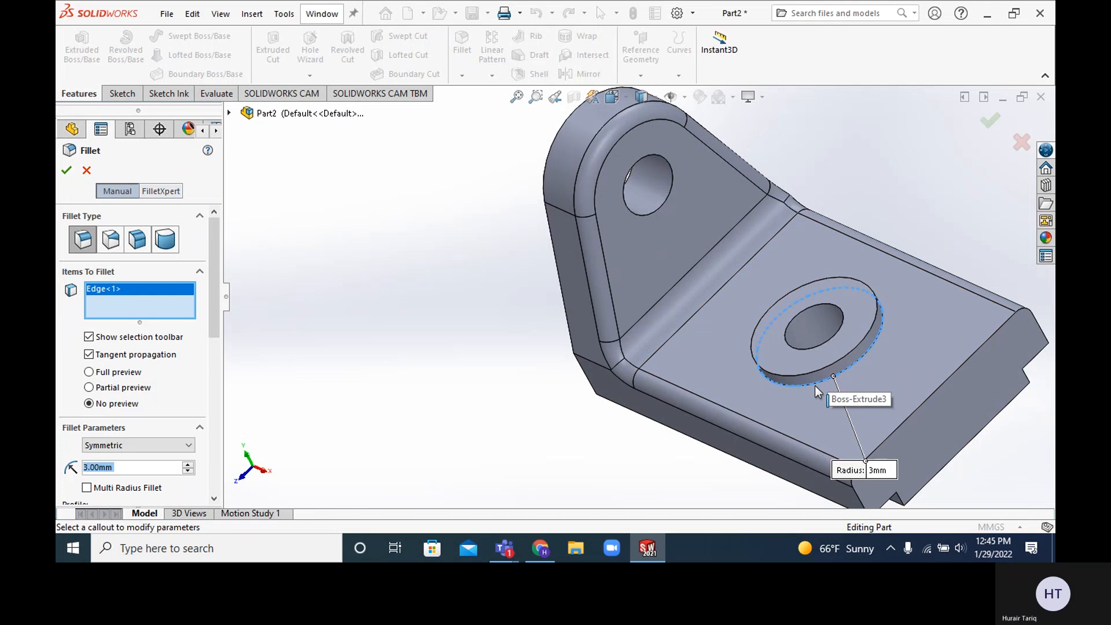
scroll(813, 376, "down", 4)
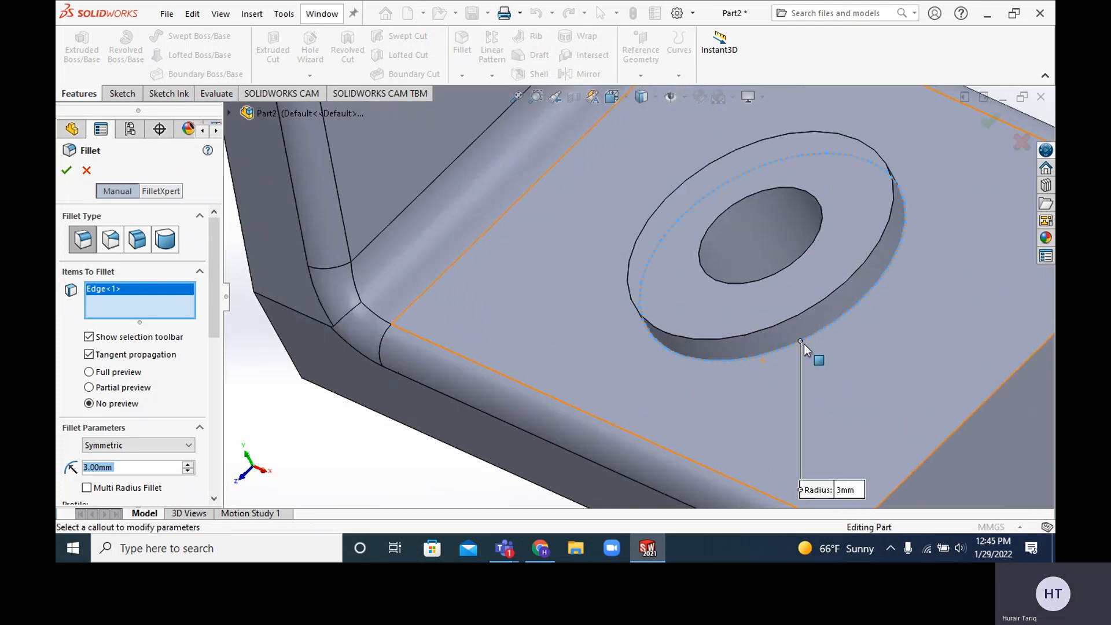
left_click(67, 171)
scroll(576, 293, "up", 2)
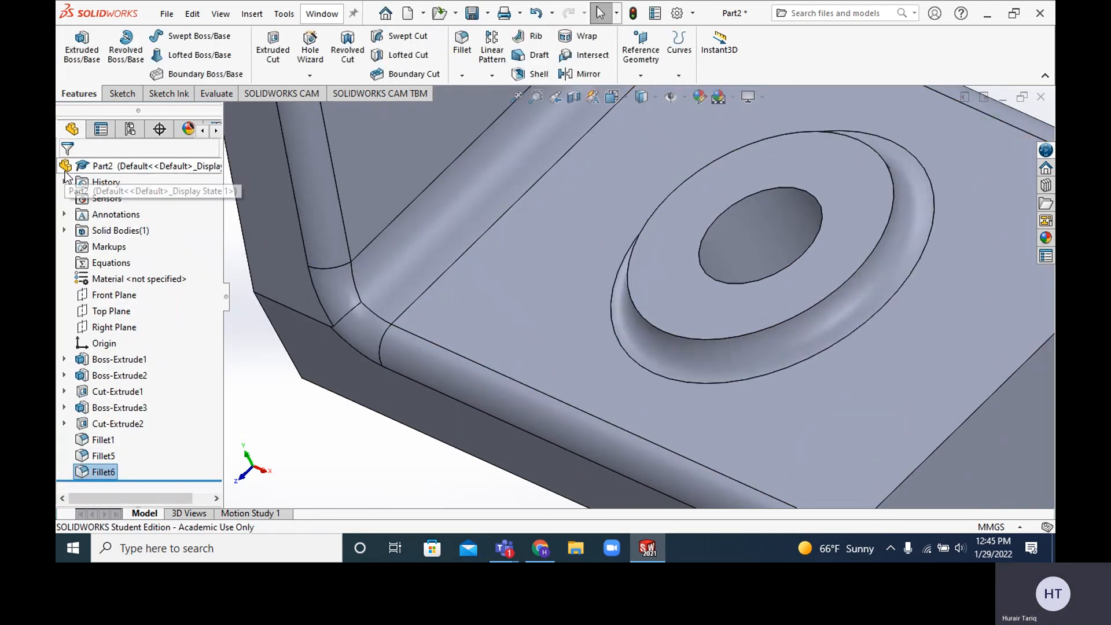
Step: Check the definition of the 5 mm fillet between the upright and the base plate, and delete that fillet
middle_click_drag(576, 294, 620, 313)
middle_click_drag(608, 441, 544, 307)
scroll(510, 244, "up", 2)
scroll(510, 243, "down", 2)
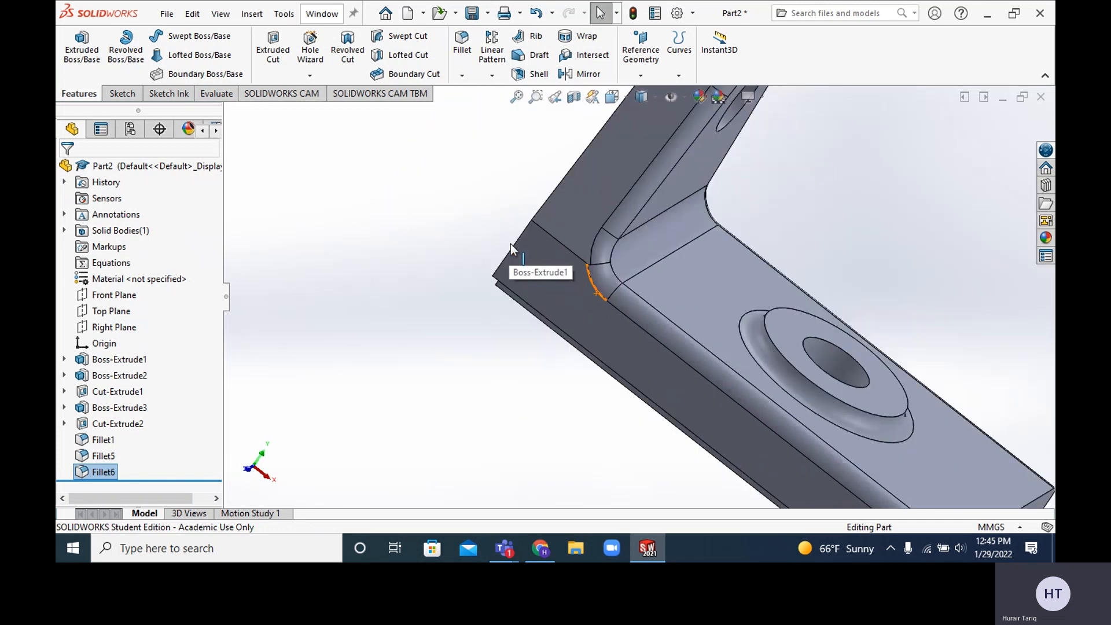
scroll(624, 288, "up", 1)
middle_click_drag(619, 302, 578, 309)
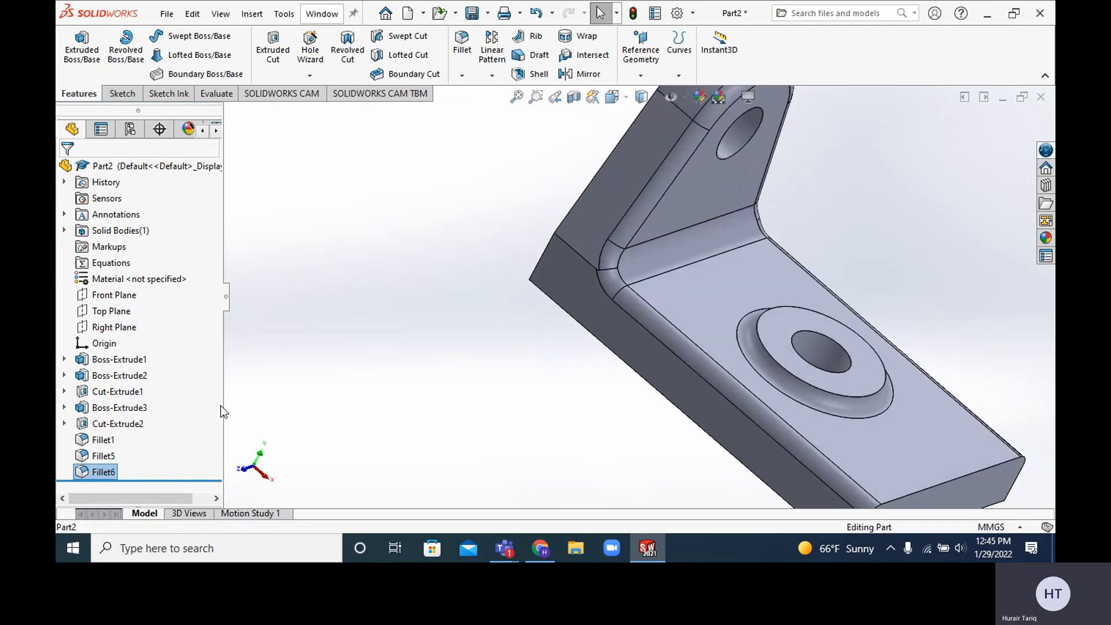
left_click(101, 442)
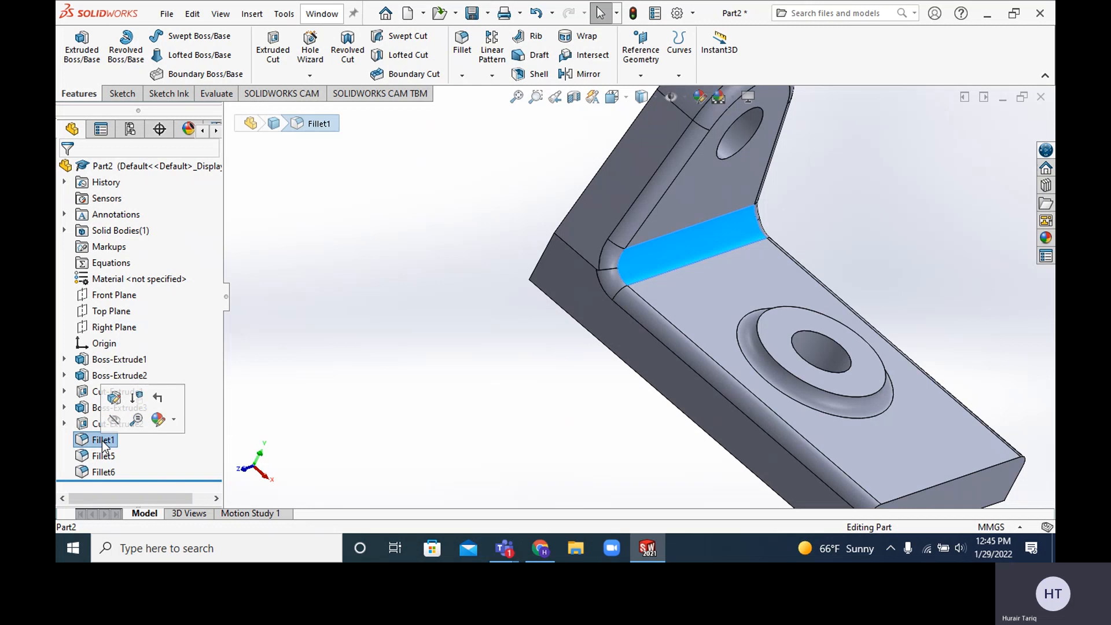
left_click(114, 398)
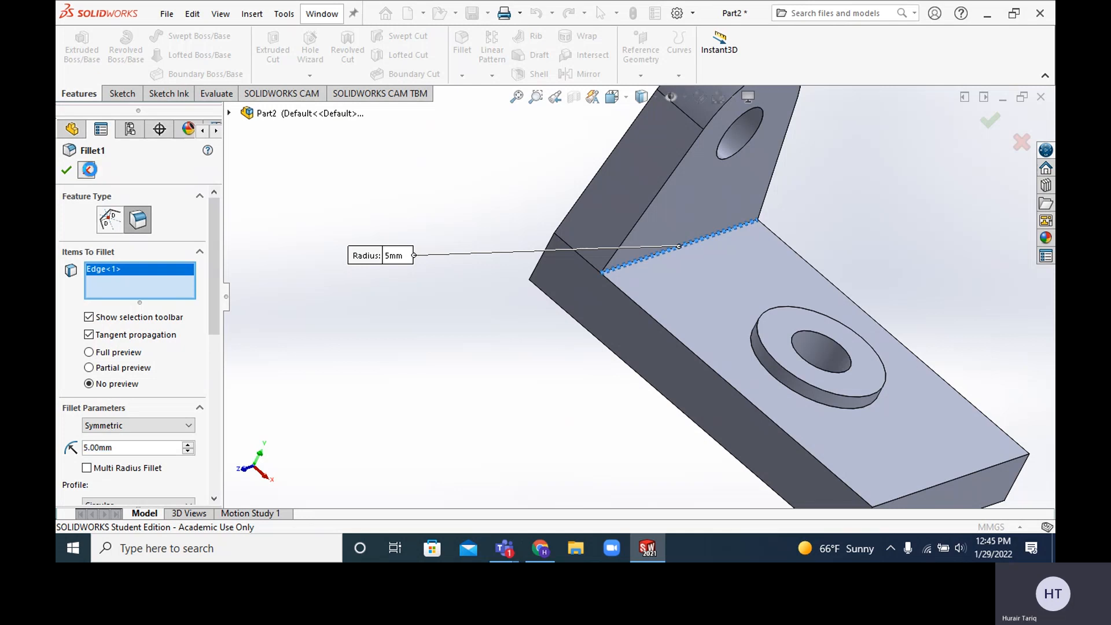
key("Return")
right_click(114, 445)
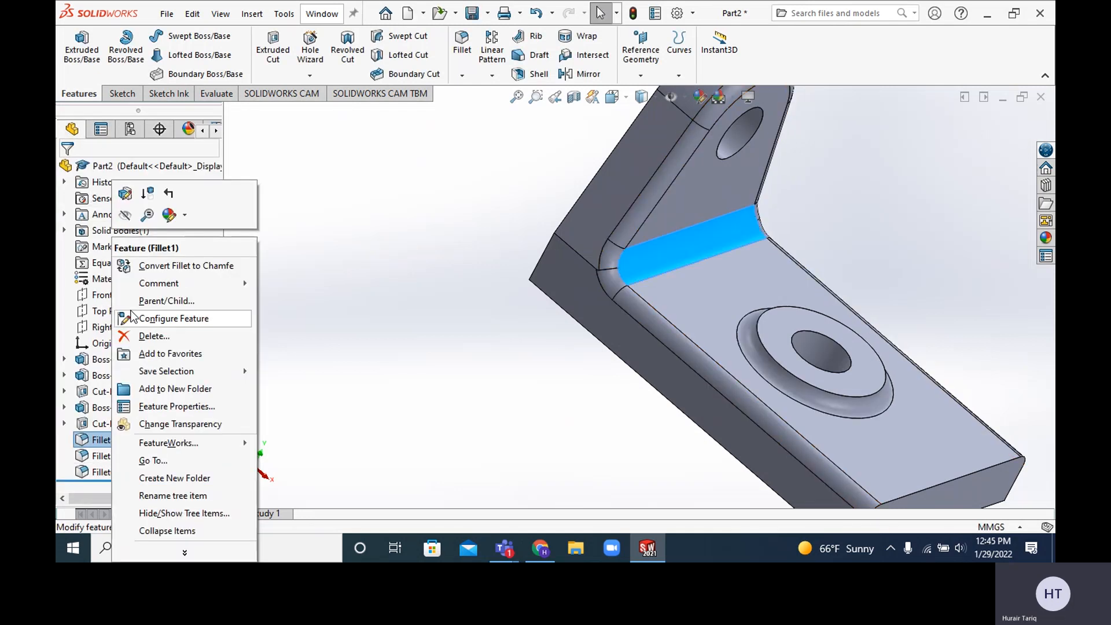
left_click(151, 337)
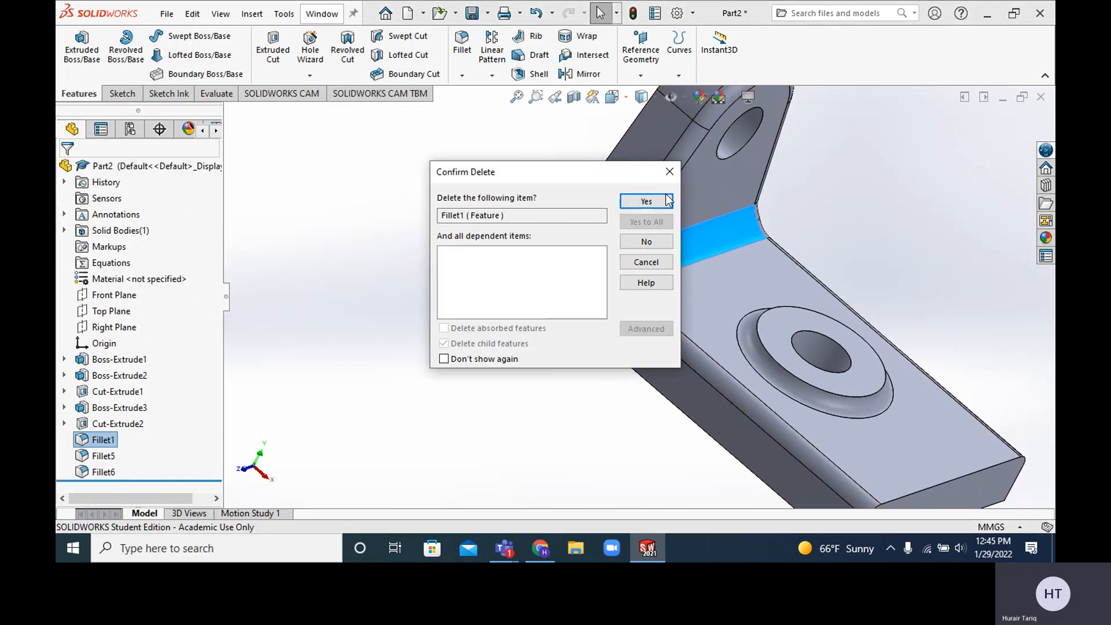
left_click(647, 201)
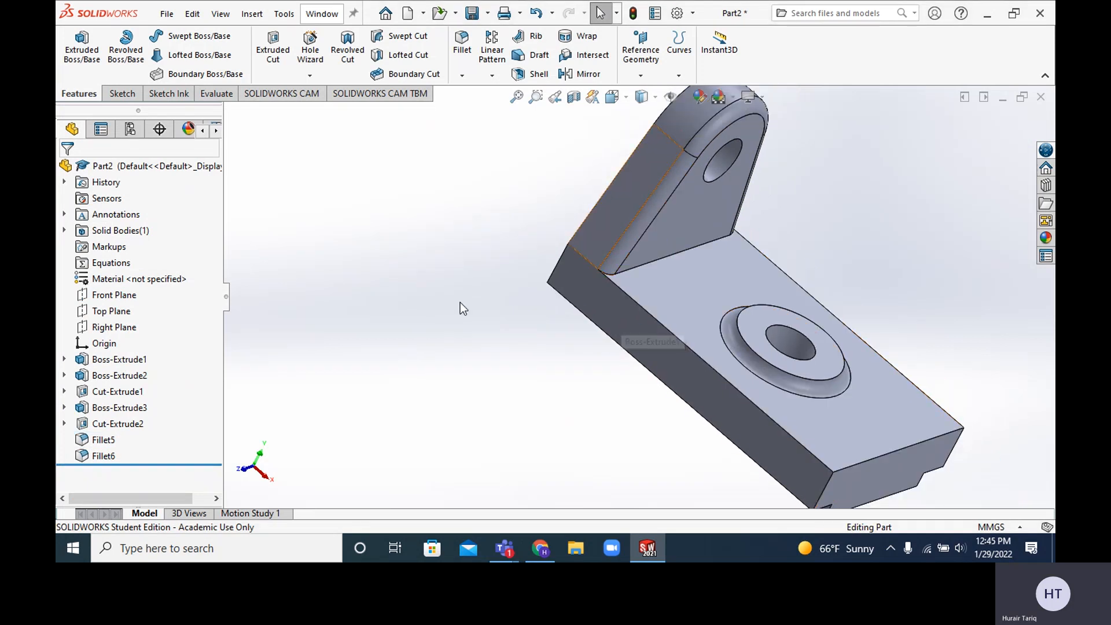
Step: Delete the 3 mm fillet that follows the upright's outline
left_click(109, 442)
right_click(109, 442)
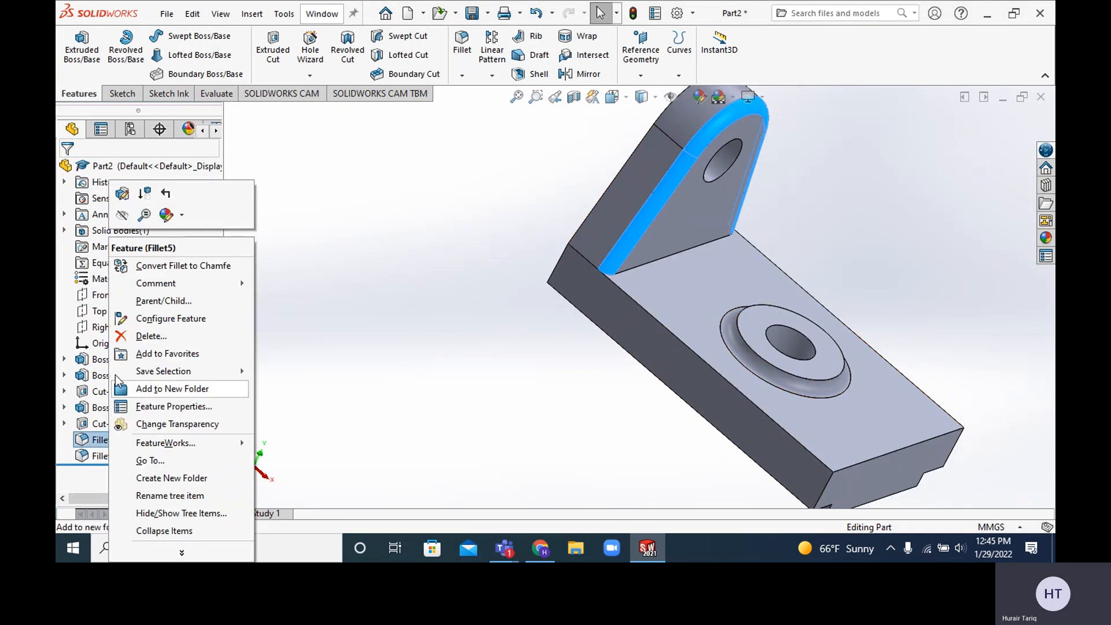
left_click(152, 333)
left_click(640, 201)
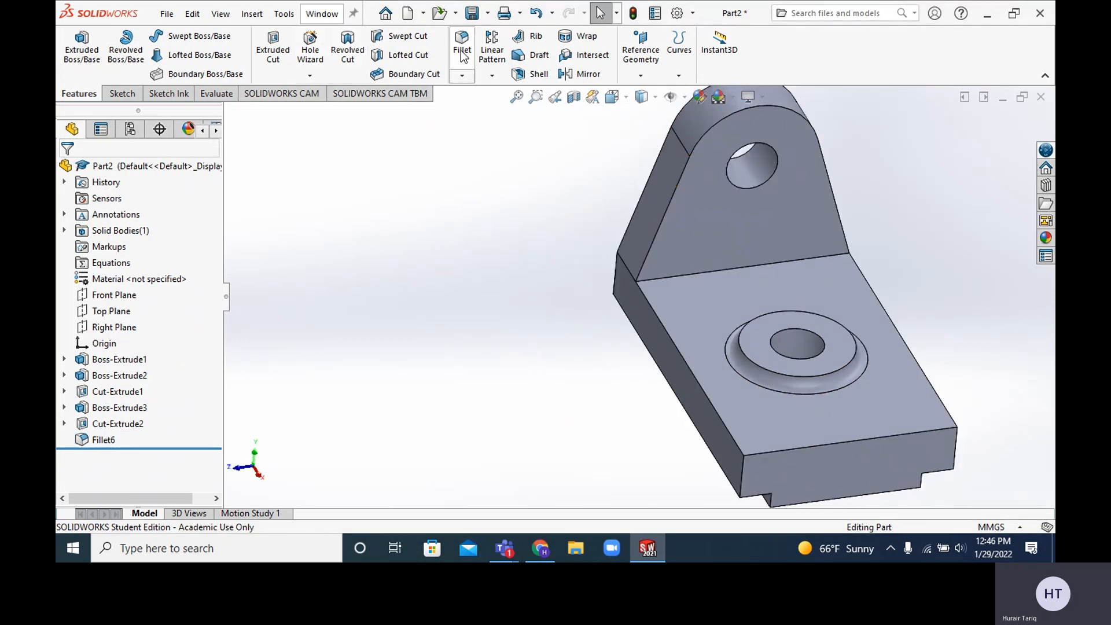
Step: Fillet the upright's front sloping edge with a 3 mm symmetric radius, using tangent propagation around its rounded top
left_click(669, 205)
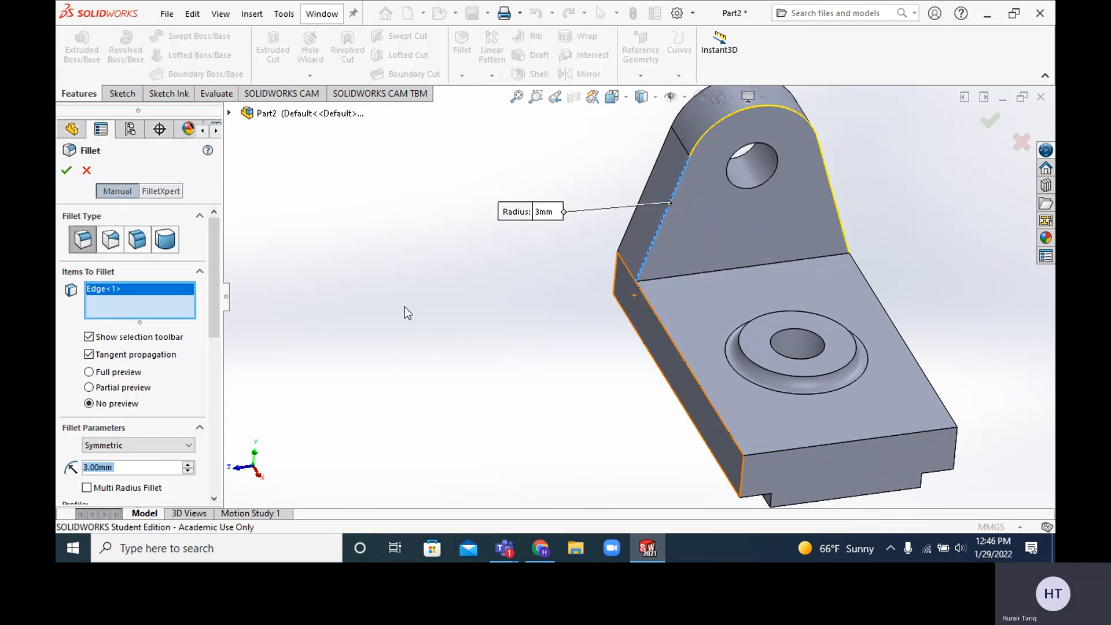
left_click_drag(574, 403, 598, 423)
middle_click_drag(535, 356, 551, 381)
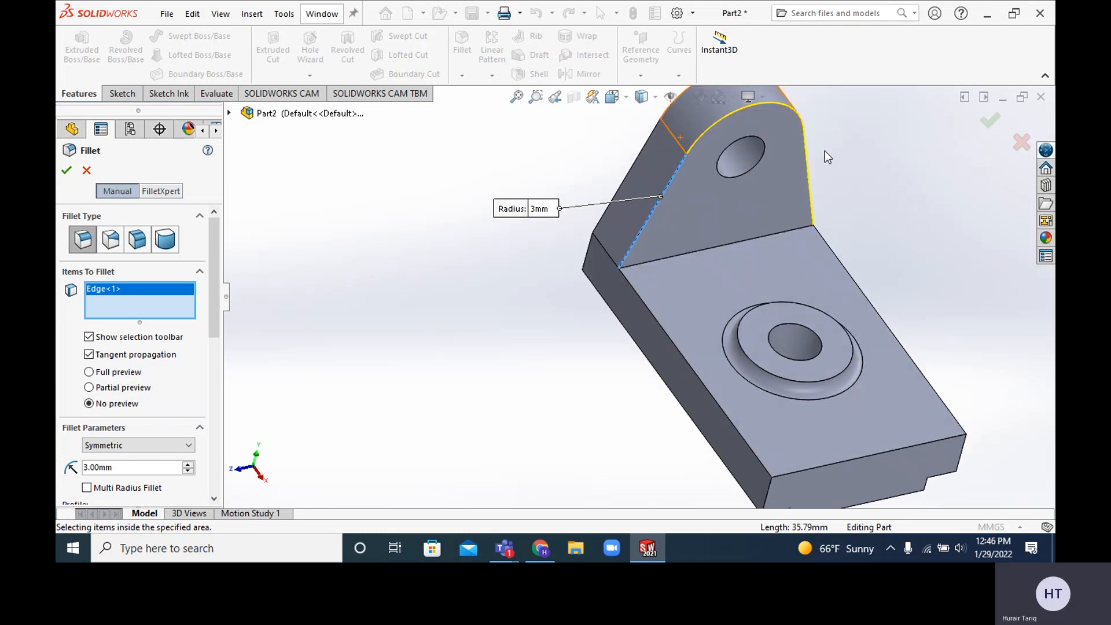
left_click(66, 170)
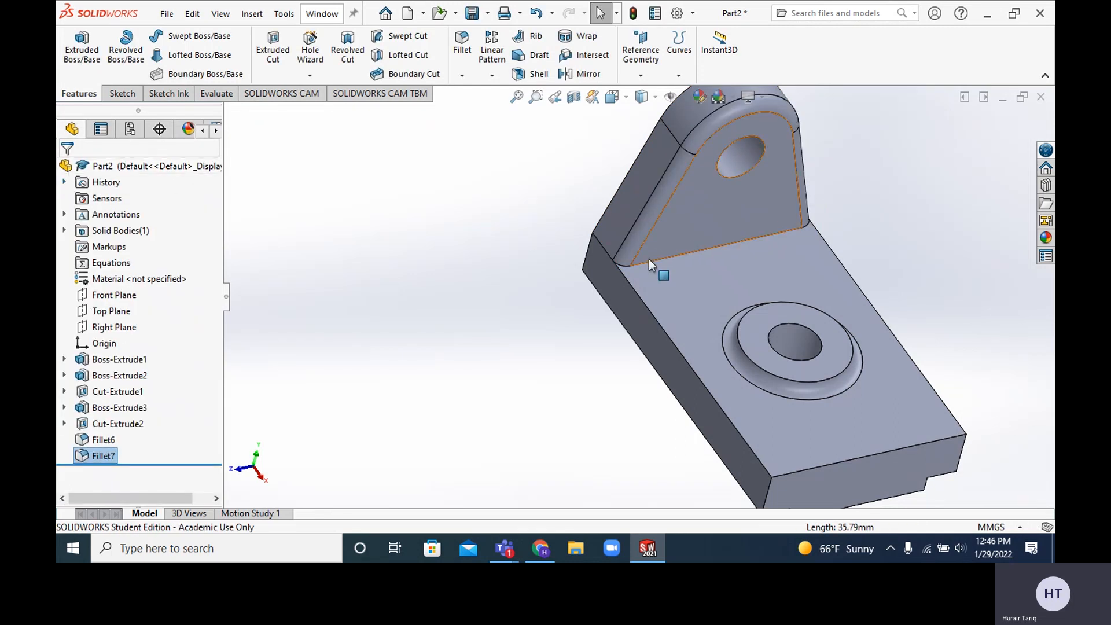
Step: Fillet the inner corner edge between the upright and the base plate with a 5 mm radius
left_click(690, 253)
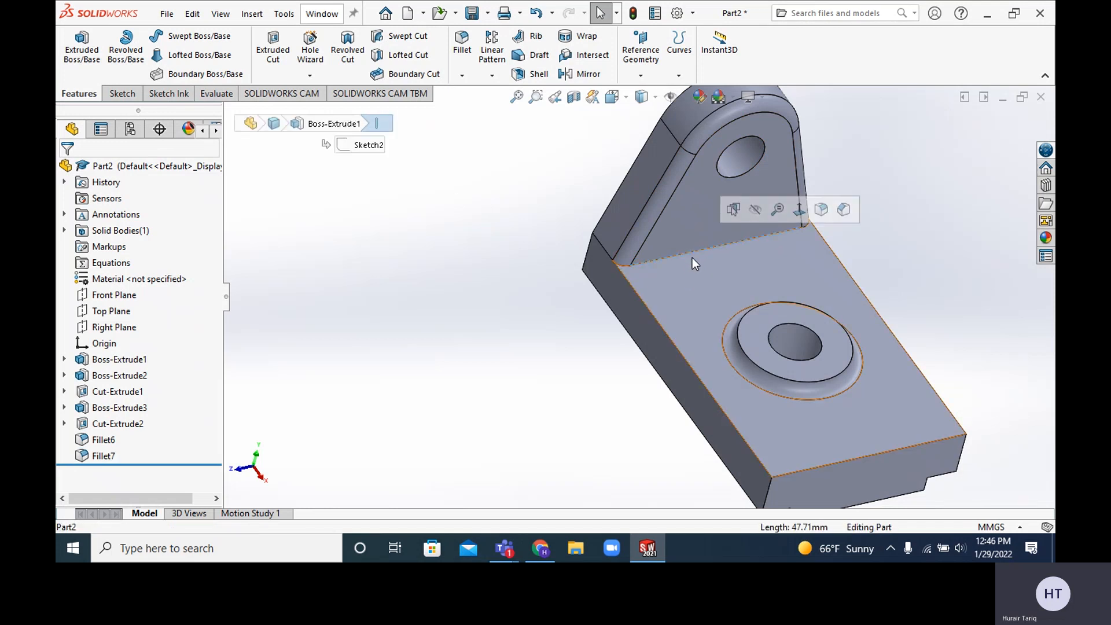
left_click(685, 251)
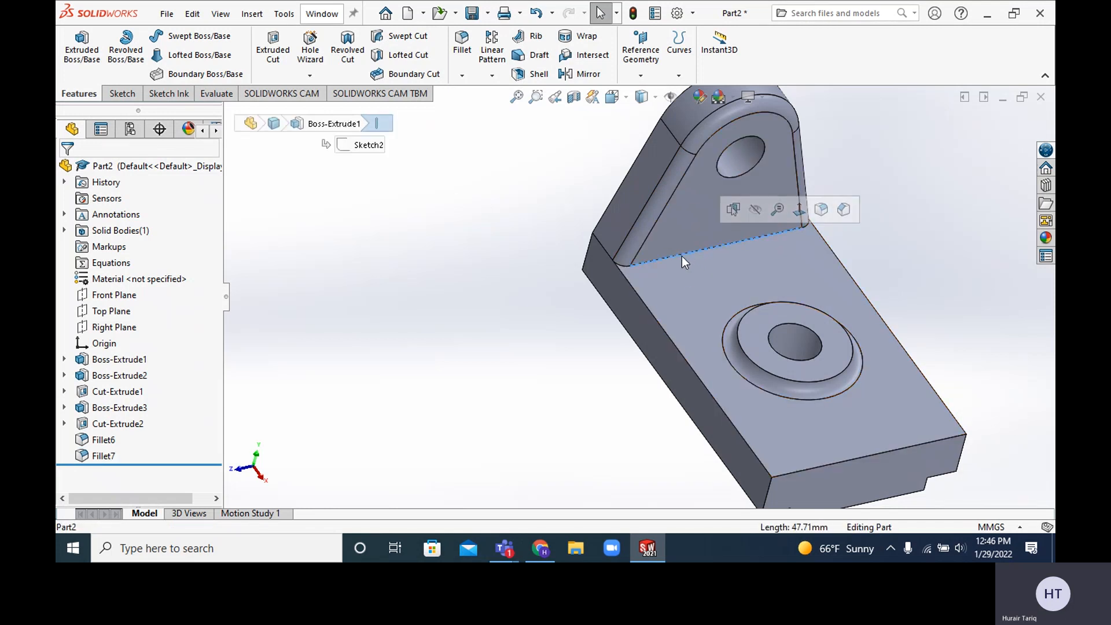
left_click(462, 43)
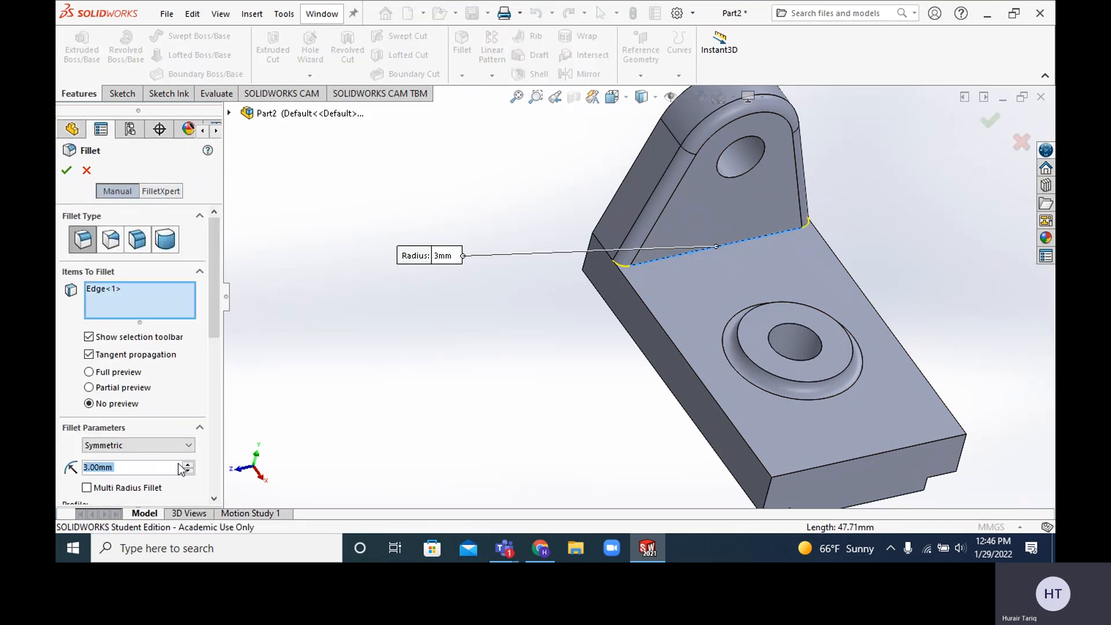
type("5")
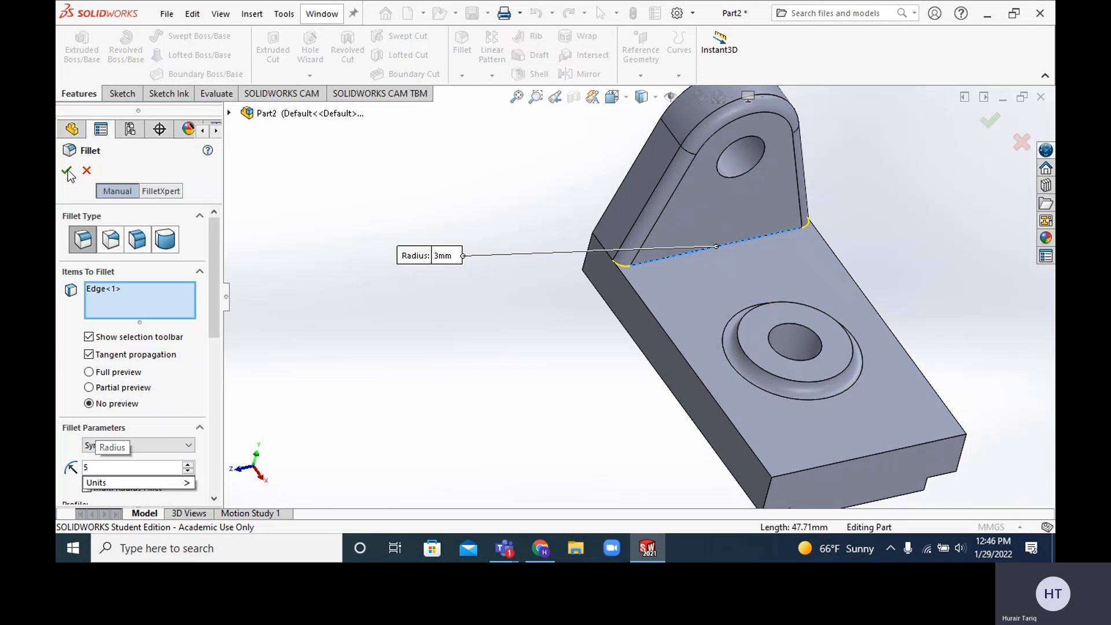
key("Return")
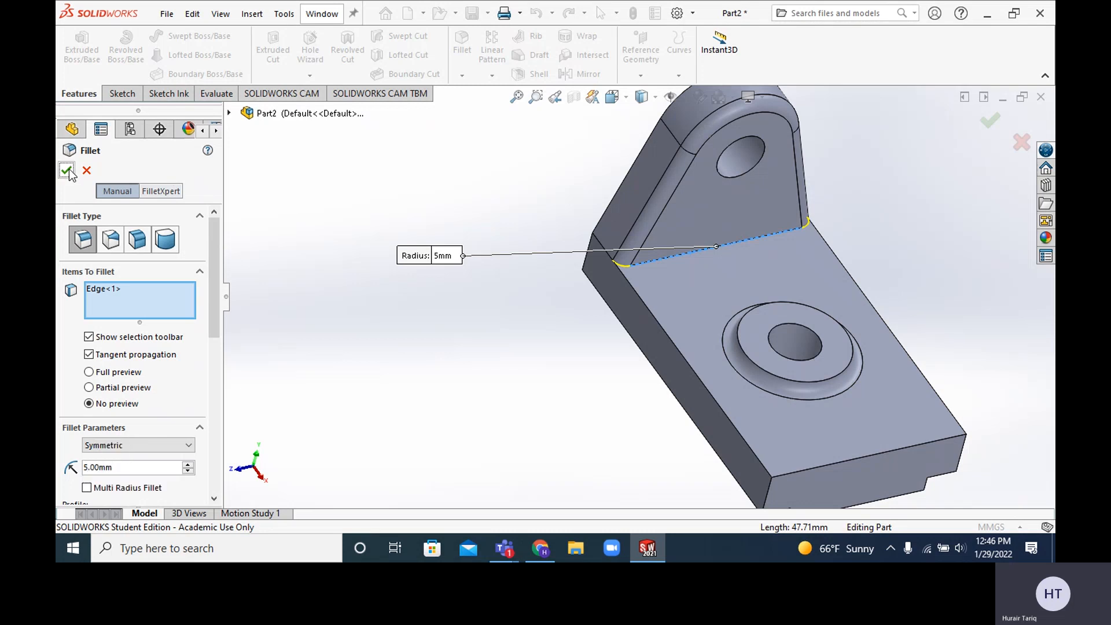
left_click(67, 171)
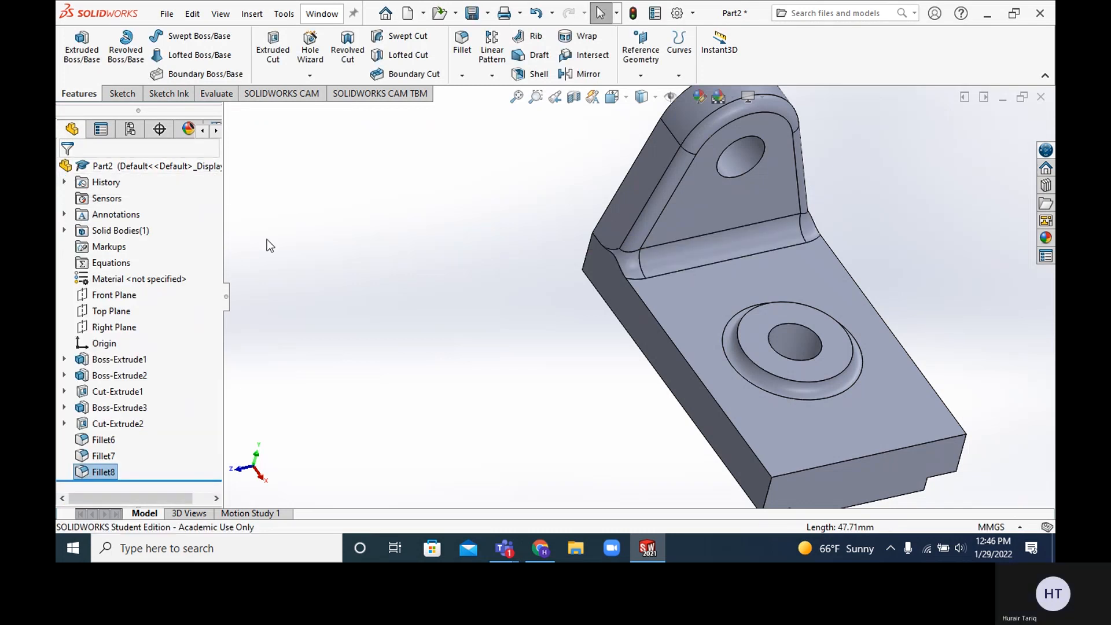
mouse_move(571, 361)
middle_mouse_down()
mouse_move(590, 367)
mouse_move(578, 380)
mouse_move(620, 422)
mouse_move(636, 424)
mouse_move(560, 380)
mouse_move(637, 389)
mouse_move(567, 350)
mouse_move(581, 355)
middle_mouse_up()
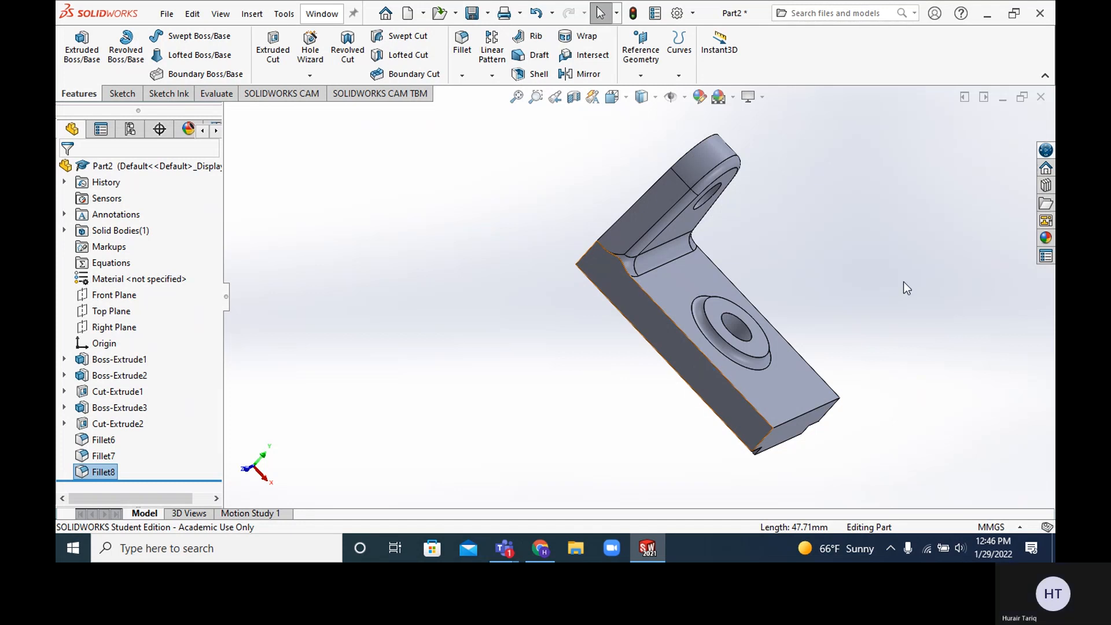
Step: Switch to the channel meeting in Microsoft Teams and request to stop its recording
mouse_move(503, 548)
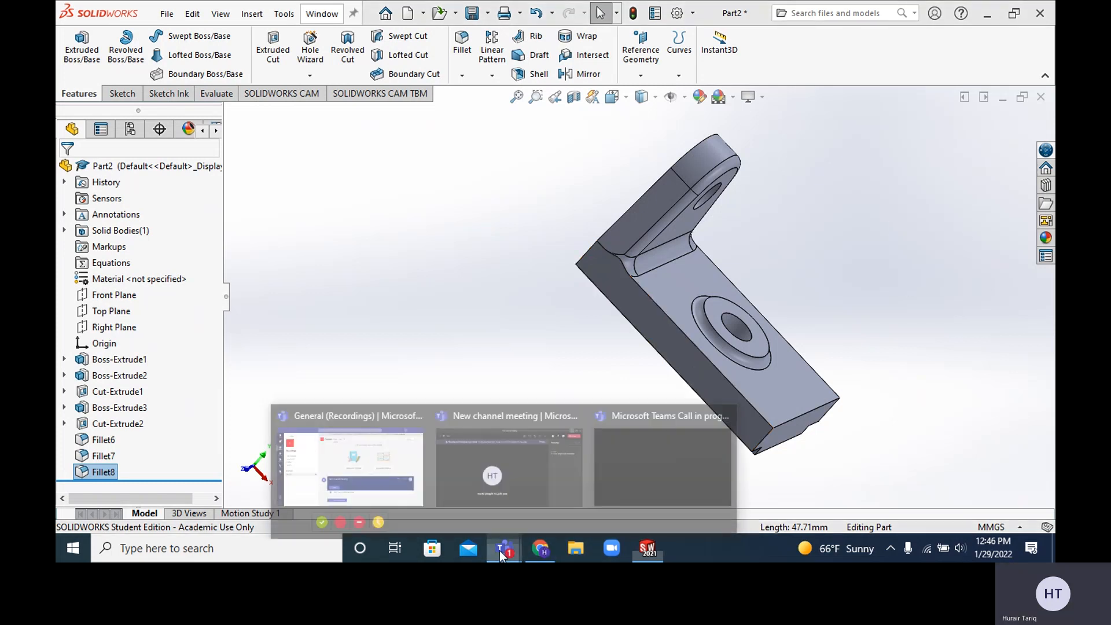
mouse_move(565, 472)
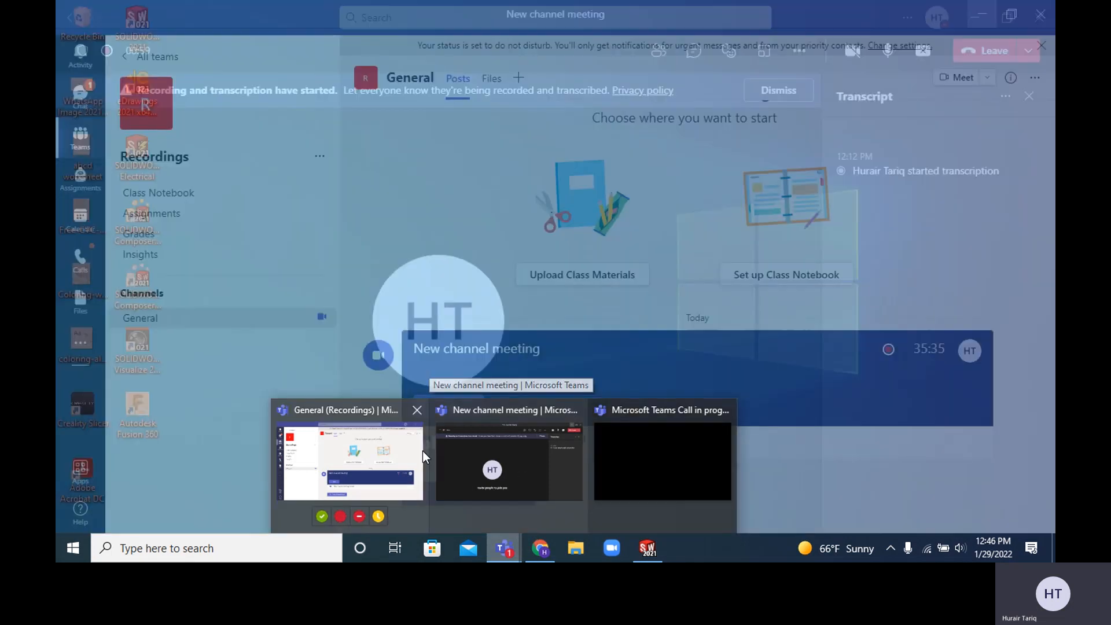
left_click(414, 443)
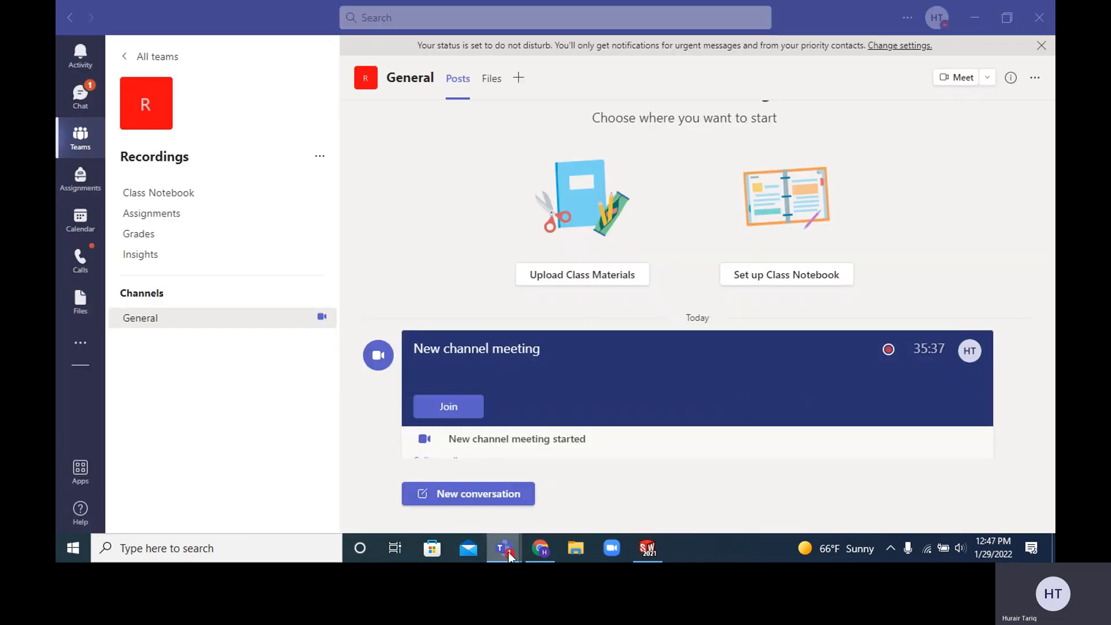
mouse_move(506, 549)
left_click(549, 478)
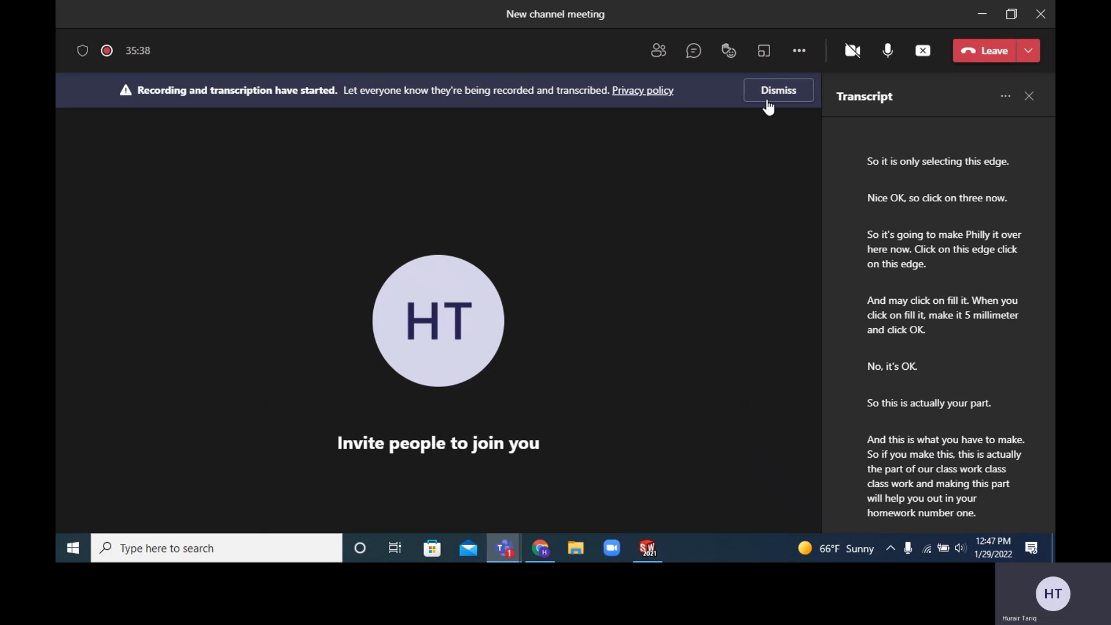
left_click(799, 51)
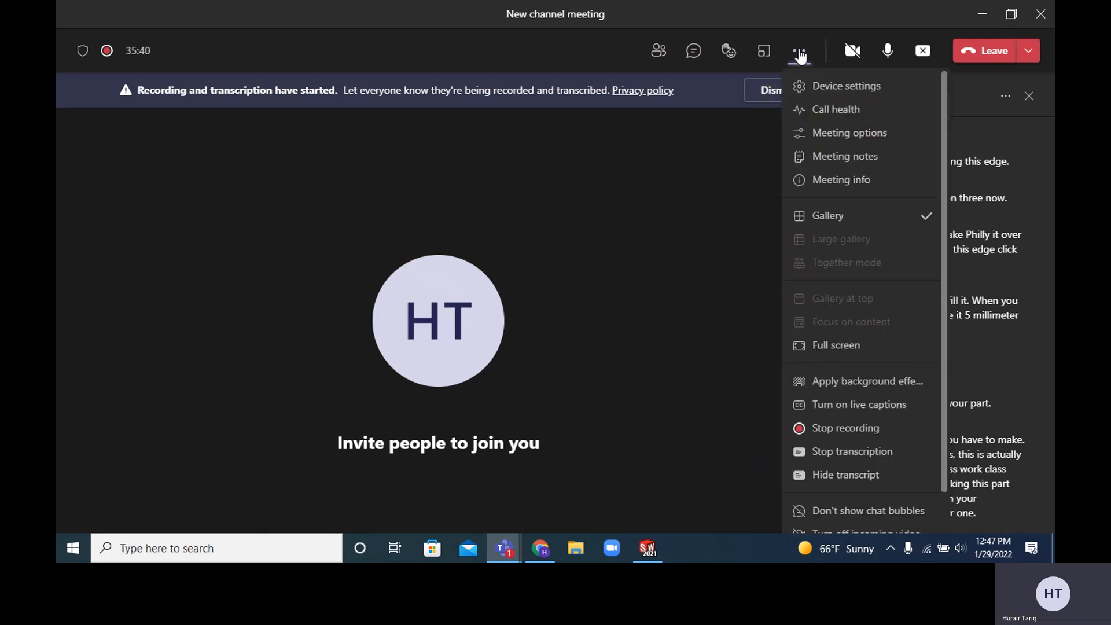
left_click(851, 429)
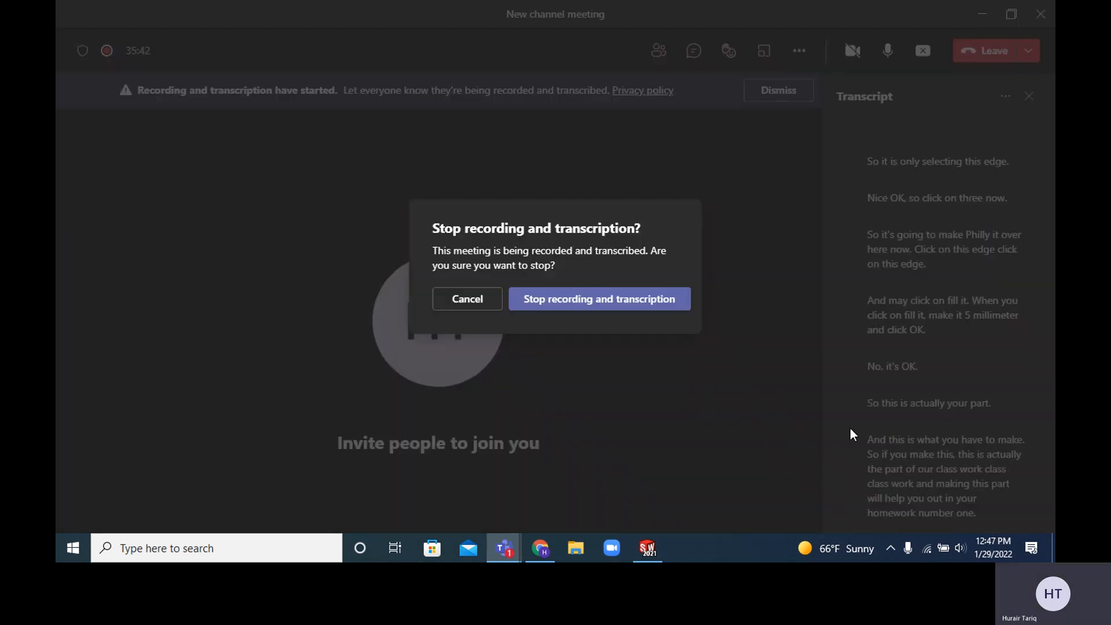